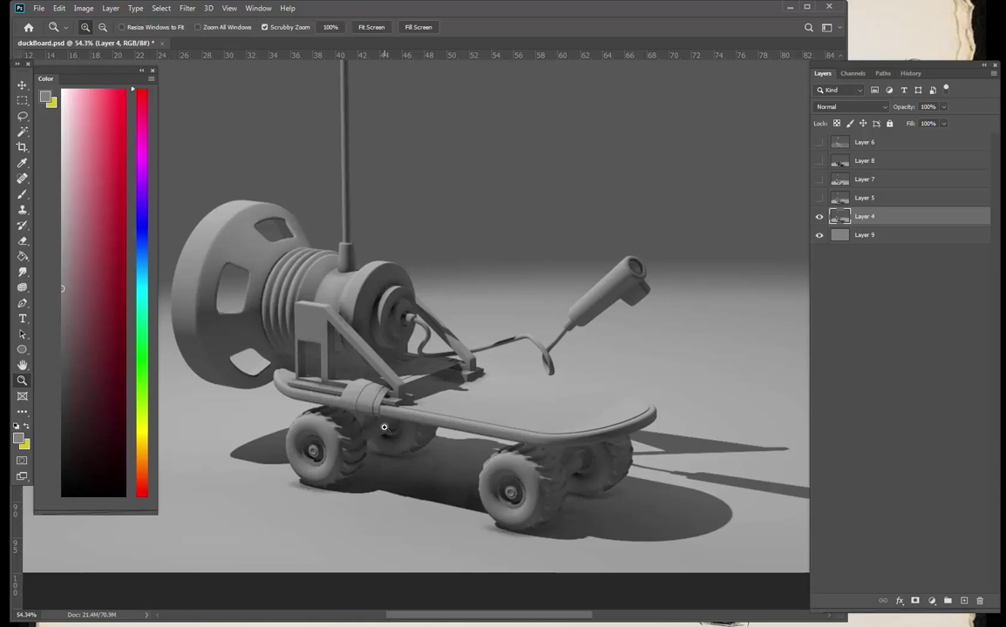
- Draw an elliptical selection around the inner face of the large turbine cowling on the engine
drag(559, 461, 583, 457)
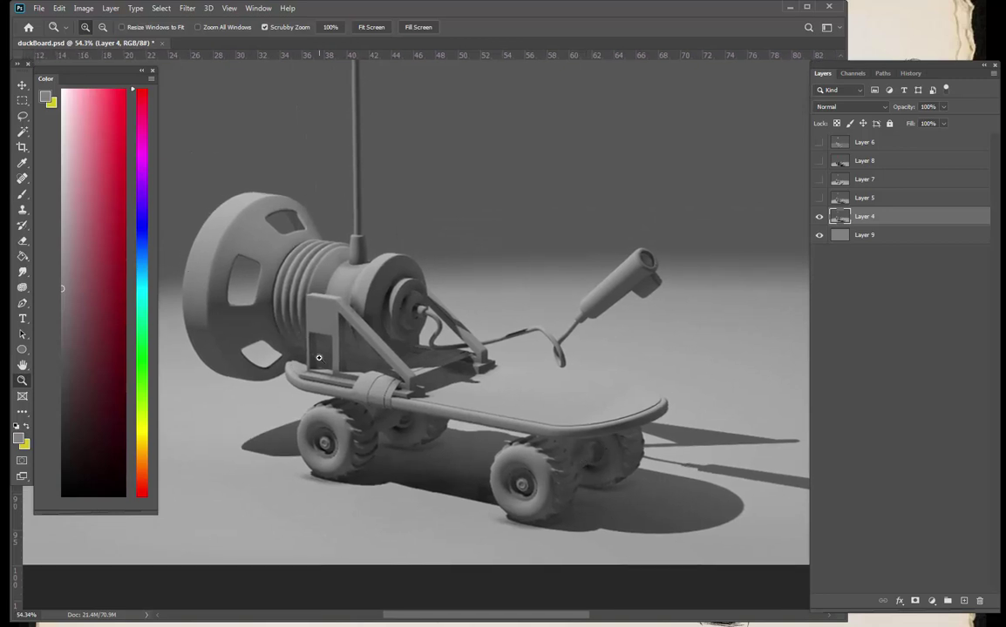
drag(353, 407, 412, 448)
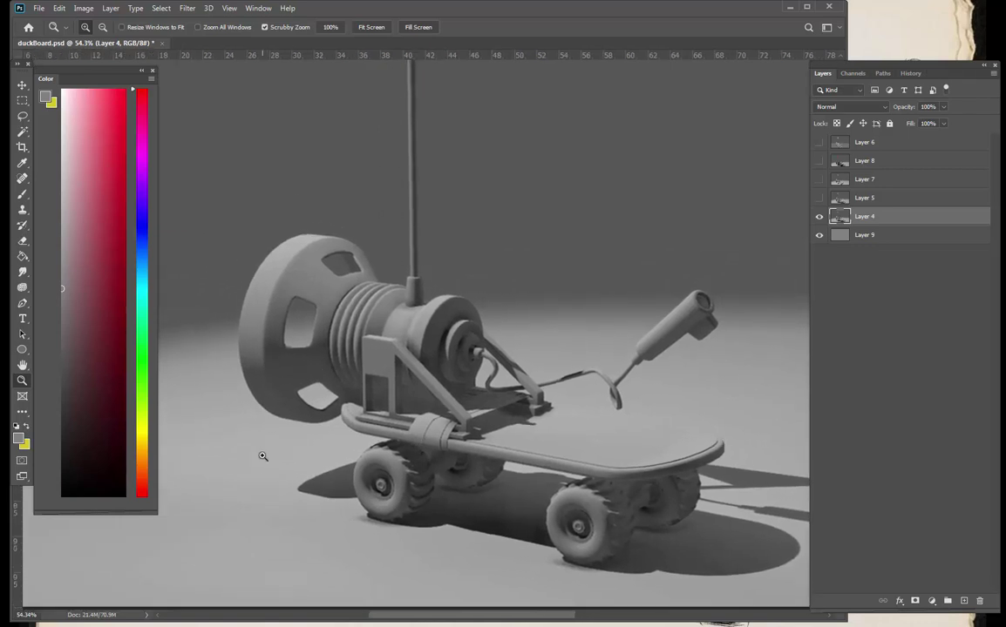
drag(281, 237, 294, 259)
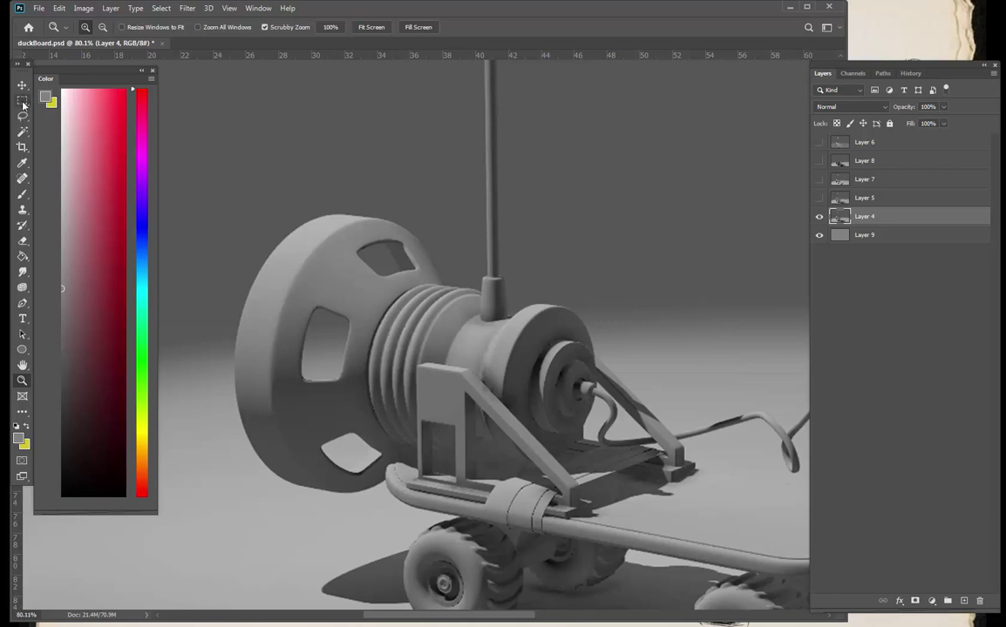
drag(23, 100, 66, 111)
drag(296, 218, 360, 330)
drag(323, 275, 458, 489)
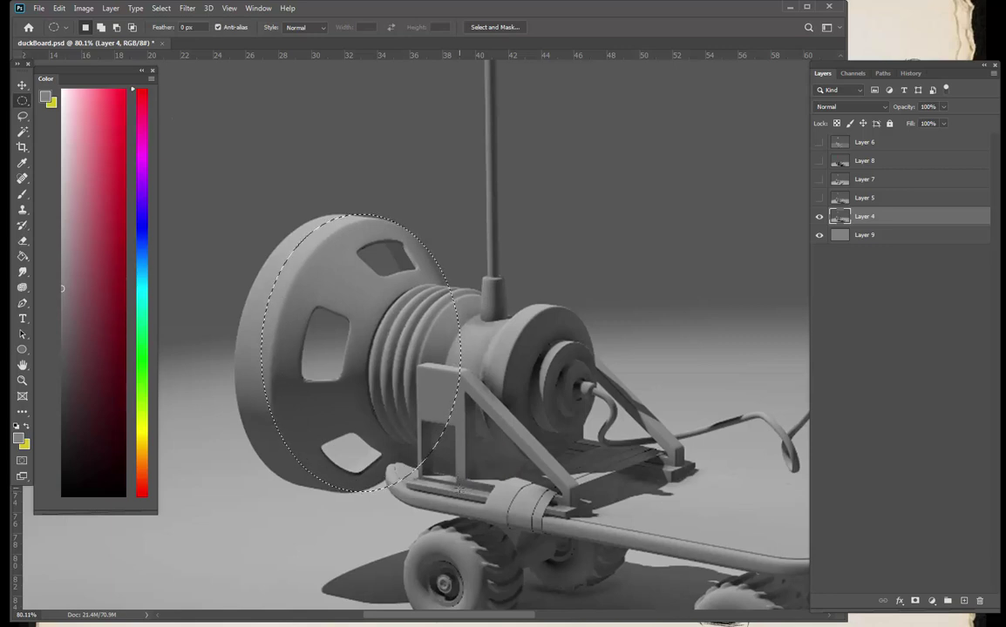
- Transform the elliptical selection, tilting it about 5.8° and narrowing it to about 95% width to follow the cowling face
click(162, 8)
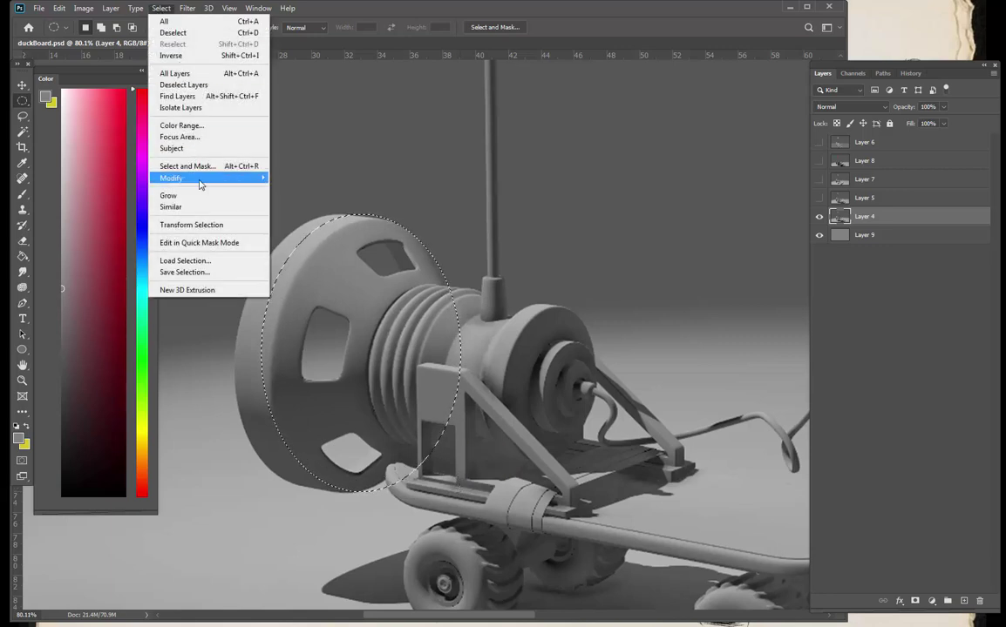
click(192, 224)
drag(488, 300, 506, 312)
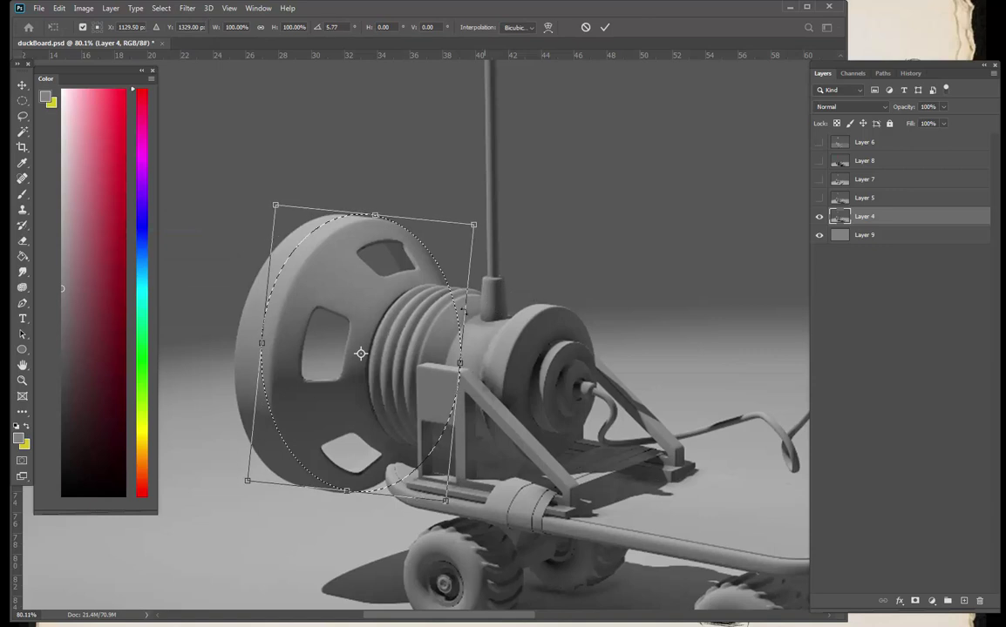
drag(375, 215, 375, 217)
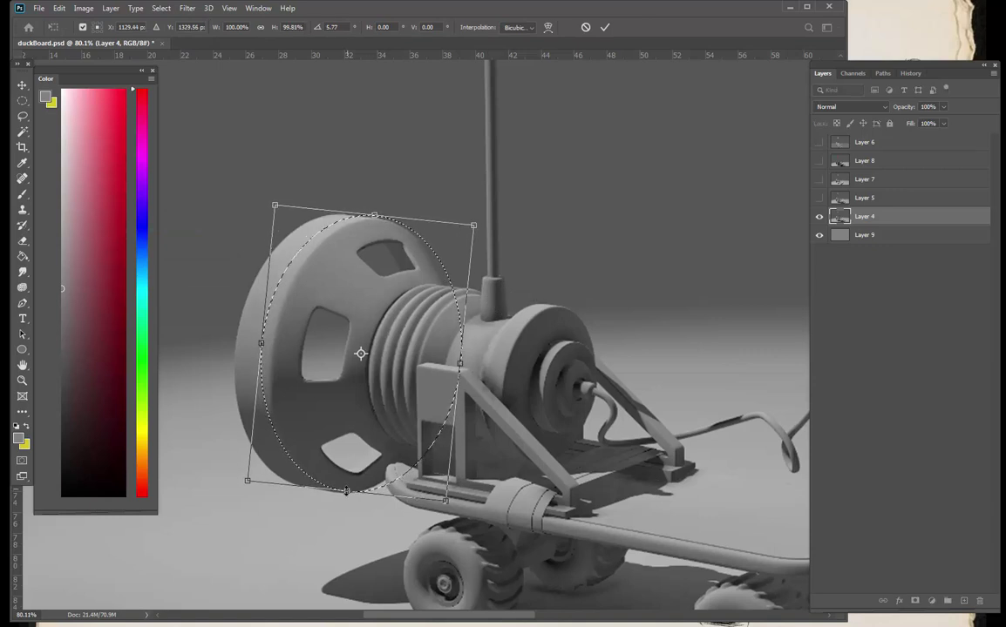
drag(346, 490, 347, 493)
drag(262, 343, 270, 345)
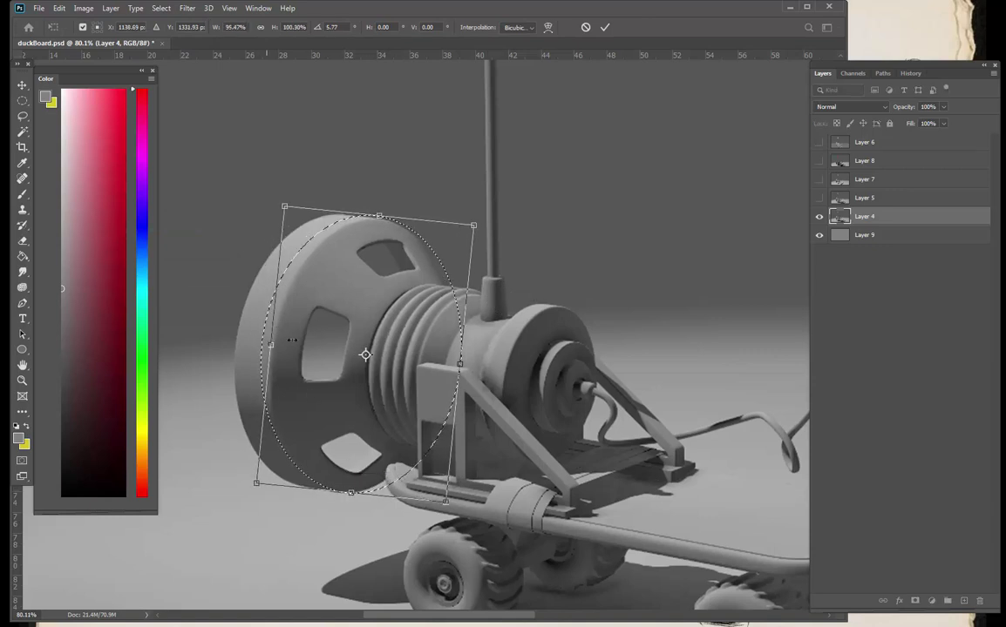
- Refine the selection's fit to the cowling face, tilting it to about 12° and adjusting its width and height, and apply the transform
drag(460, 364, 454, 365)
drag(495, 315, 497, 325)
drag(420, 206, 387, 218)
drag(453, 381, 444, 370)
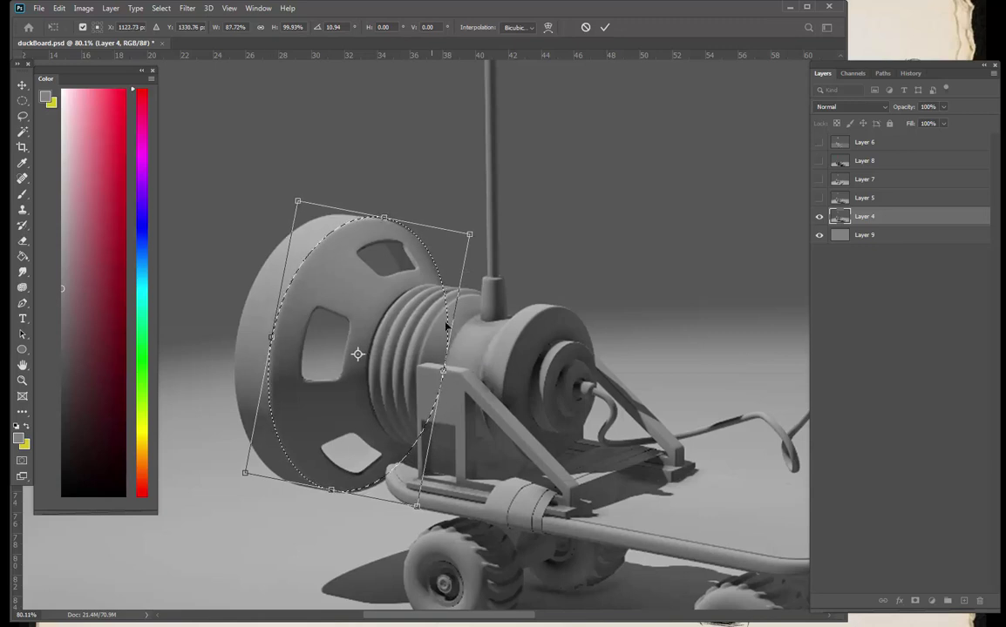
drag(473, 208, 476, 214)
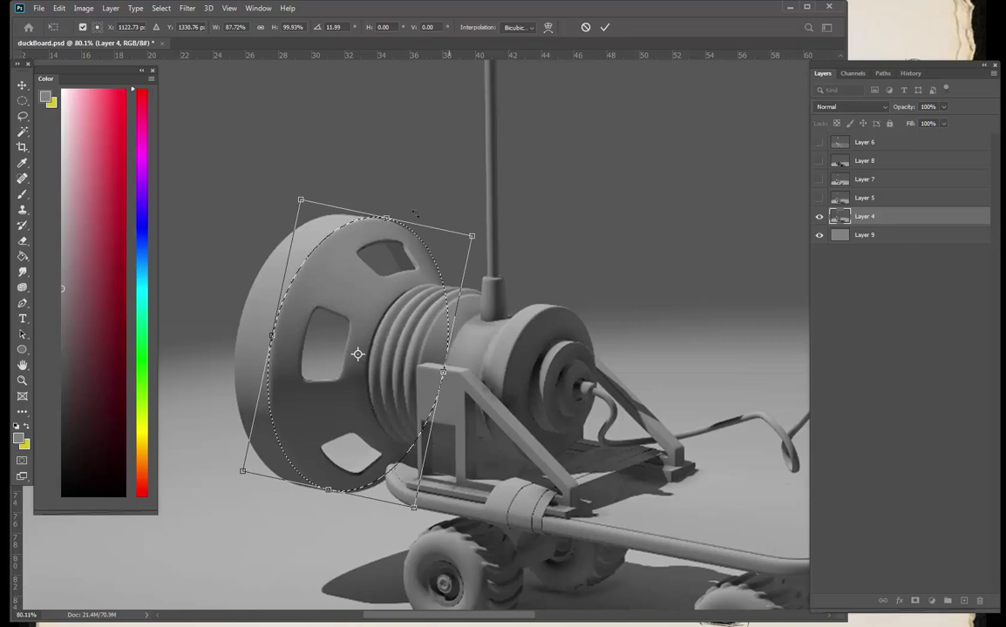
drag(386, 218, 386, 220)
drag(330, 491, 328, 495)
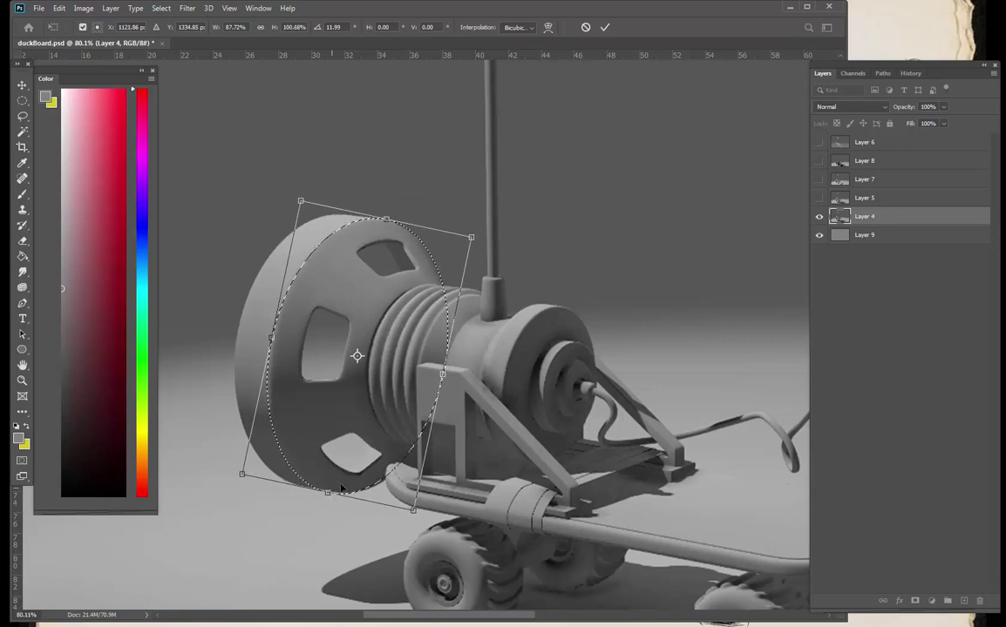
drag(451, 367, 446, 372)
key(Return)
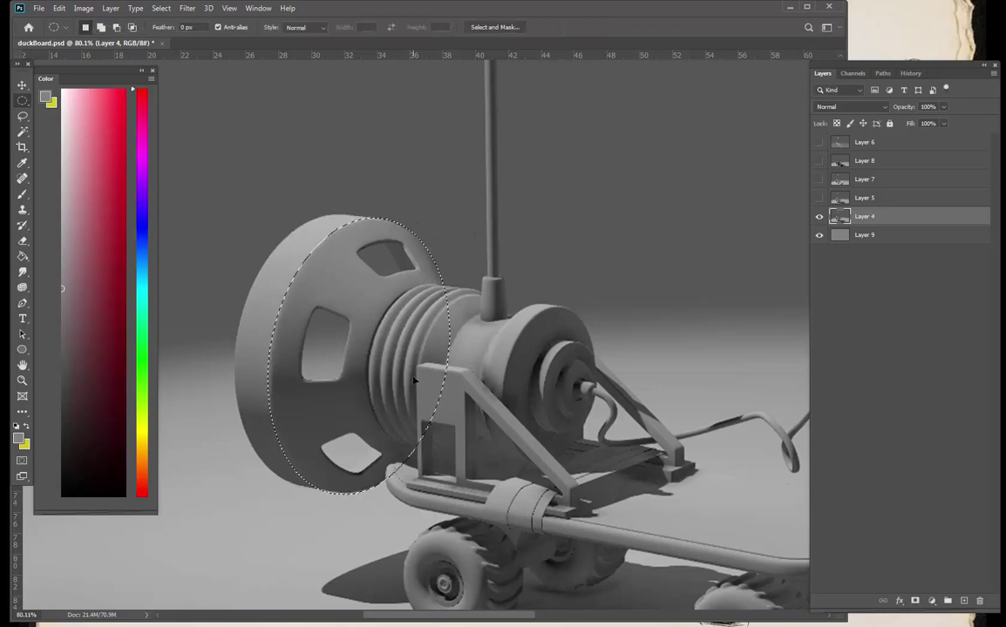
- Add a new layer above Layer 4 and fill the elliptical selection with purple
key(g)
key(ctrl+shift+alt+n)
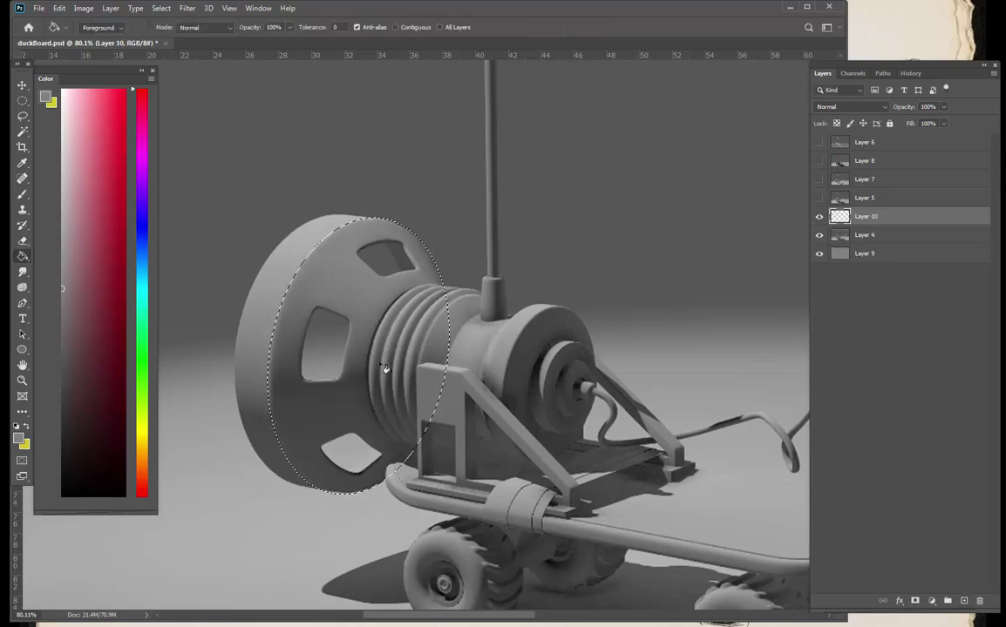
drag(79, 167, 62, 186)
click(141, 186)
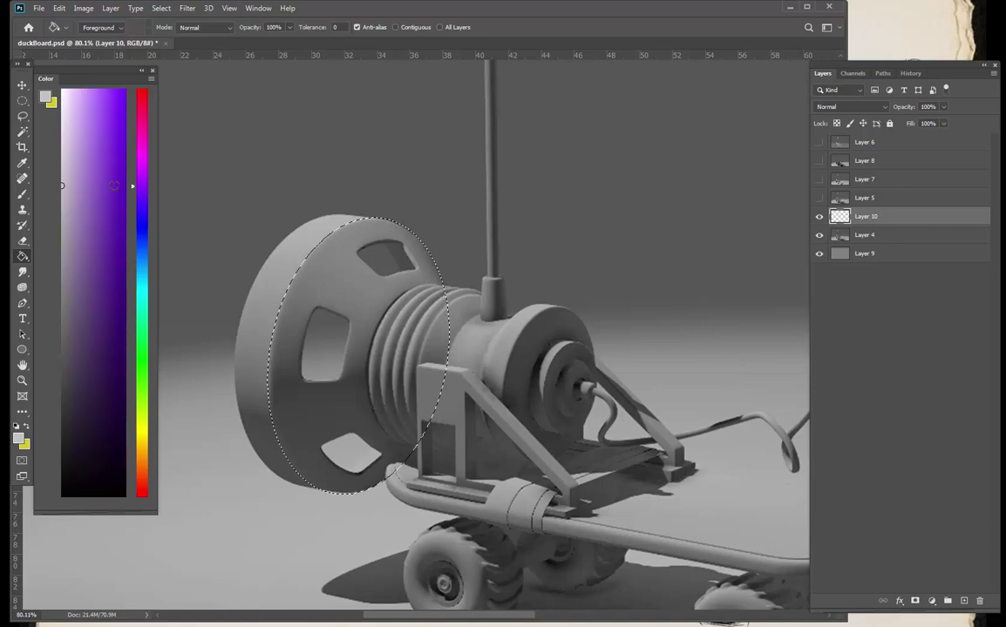
click(100, 177)
click(394, 373)
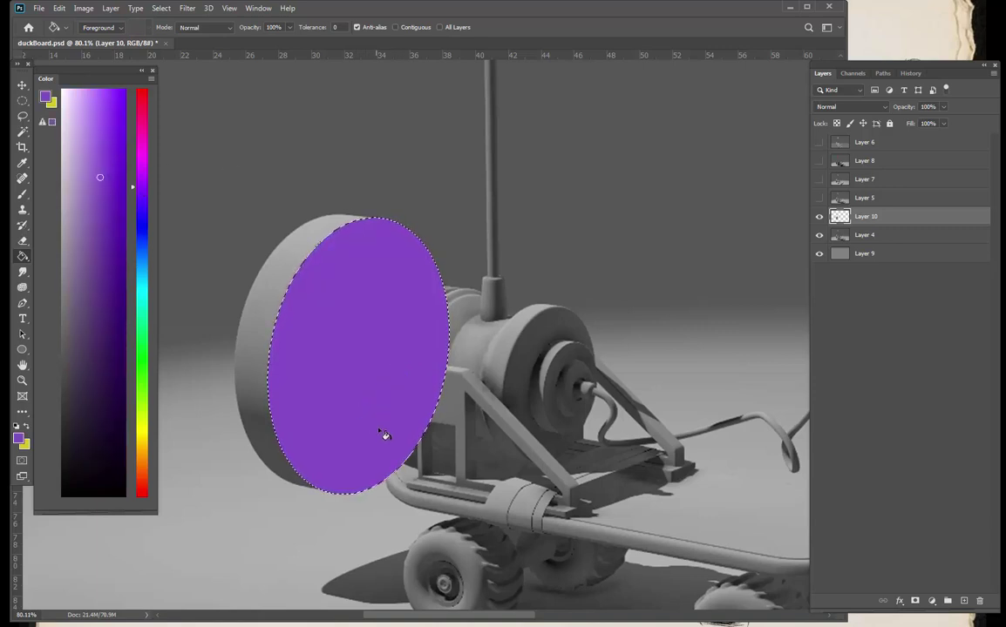
- Deselect and duplicate the purple ellipse, shifting the copy over to cover the cowling's outer rim
key(ctrl+d)
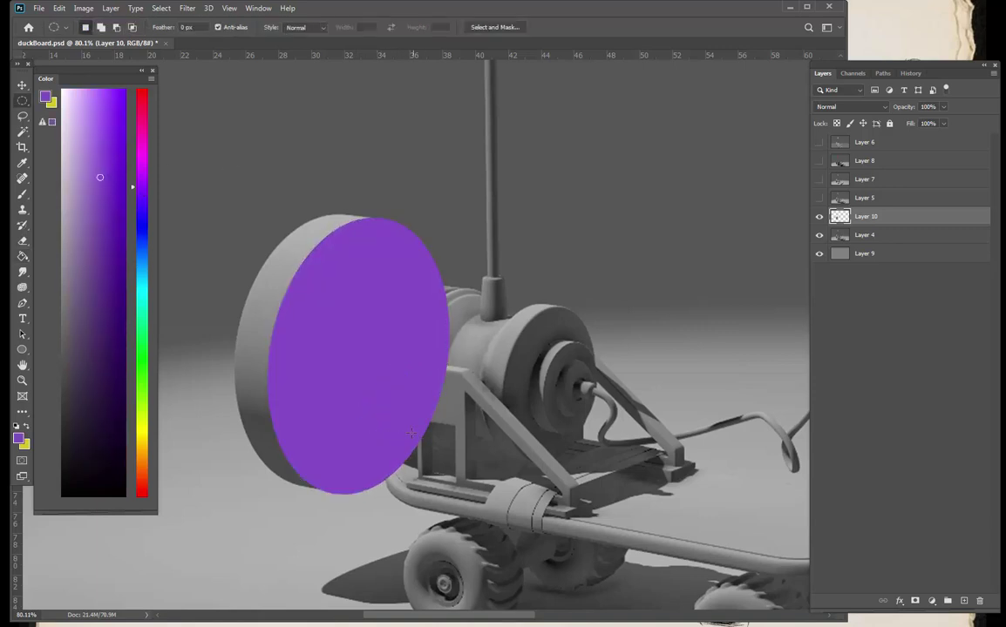
key(v)
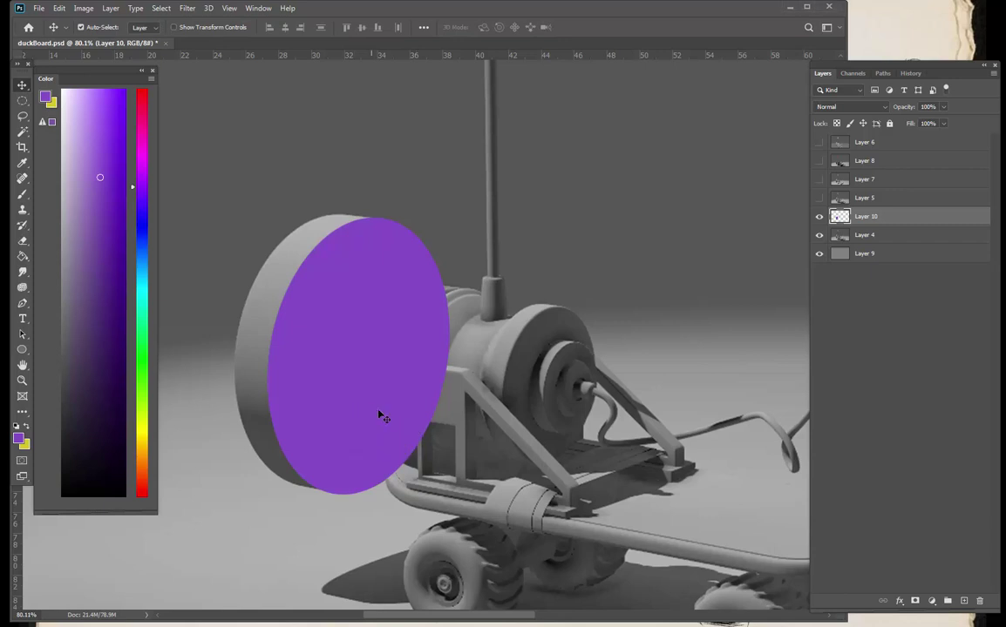
alt+drag(378, 416, 355, 414)
- Outline a polygonal lasso selection that bridges the upper and lower notches between the two purple ellipses
key(l)
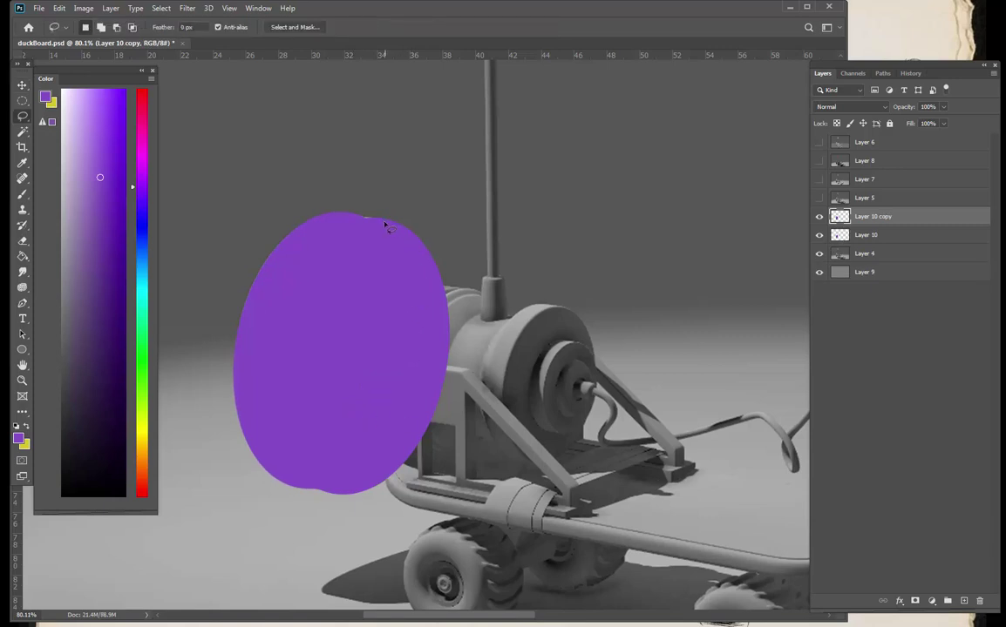
right_click(25, 121)
click(72, 120)
click(392, 222)
click(345, 212)
click(296, 259)
click(273, 350)
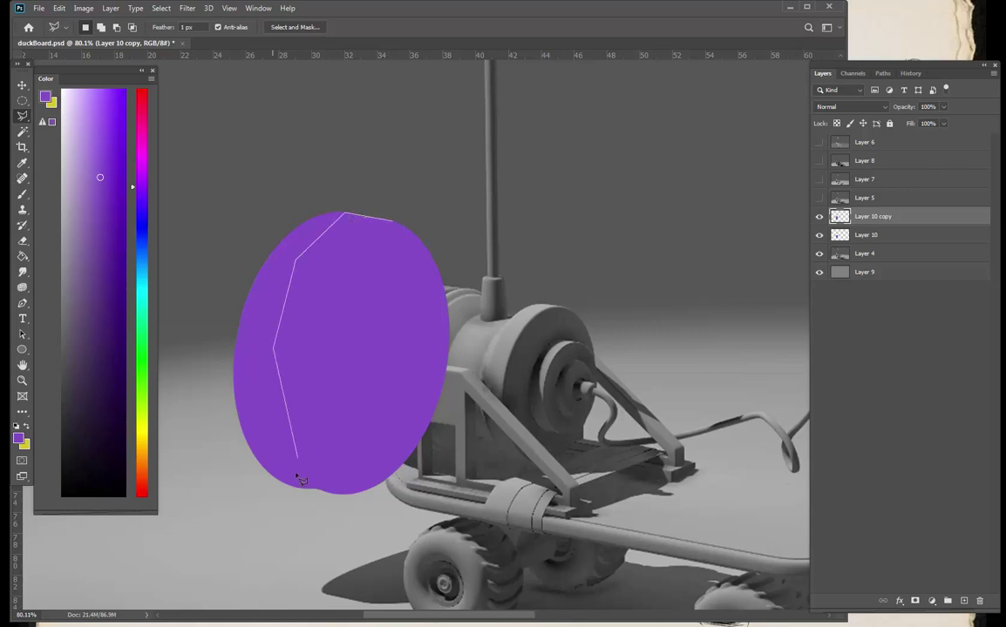
click(289, 486)
click(337, 493)
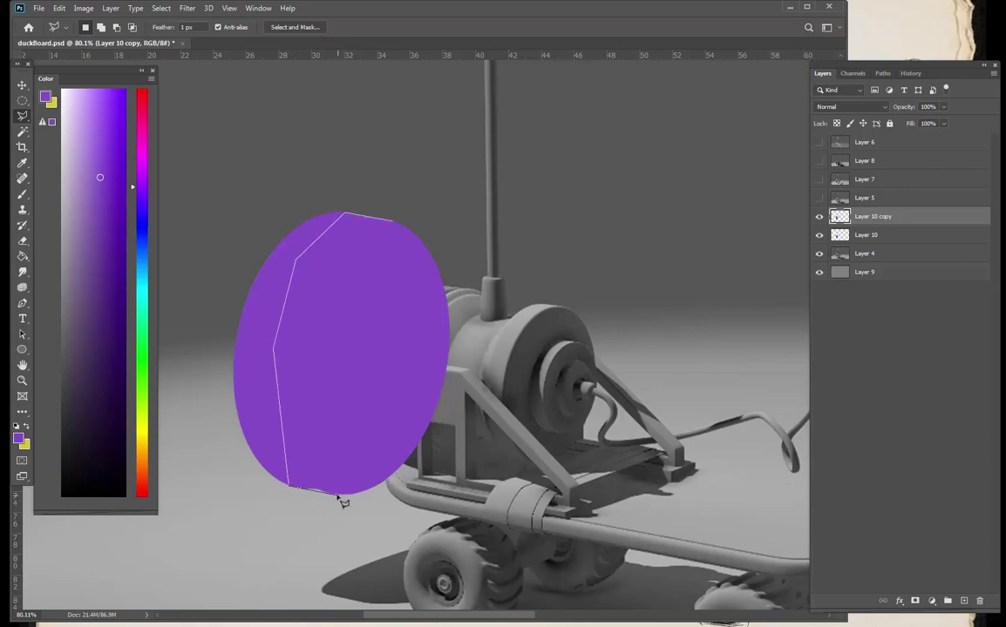
click(368, 462)
double_click(380, 338)
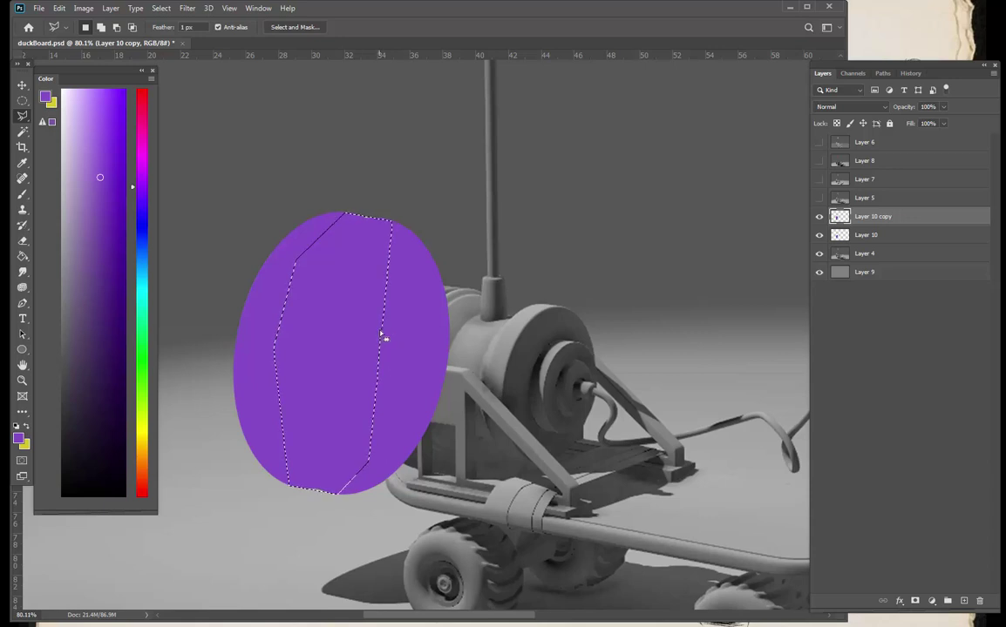
- Choose the Hard Round 70 2 brush and paint purple inside the selection to fill the notches between the ellipses
key(g)
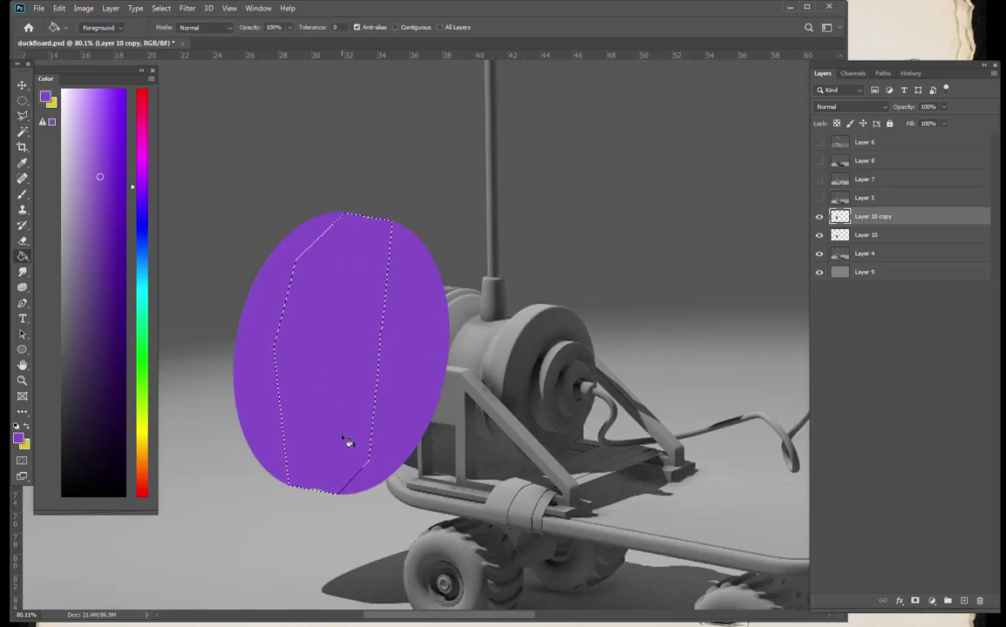
key(b)
right_click(342, 471)
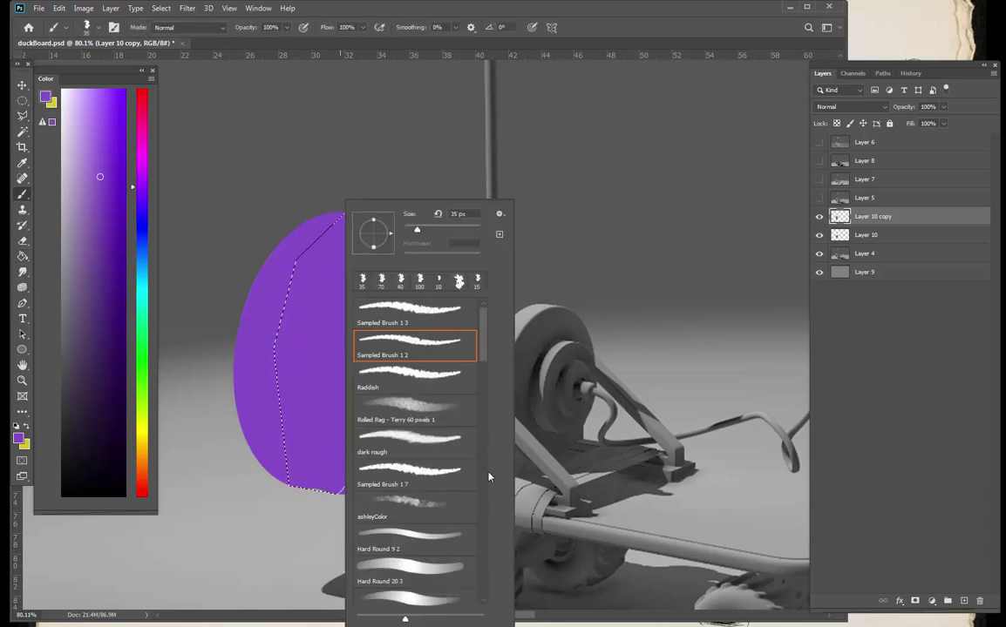
scroll(434, 321, down, 5)
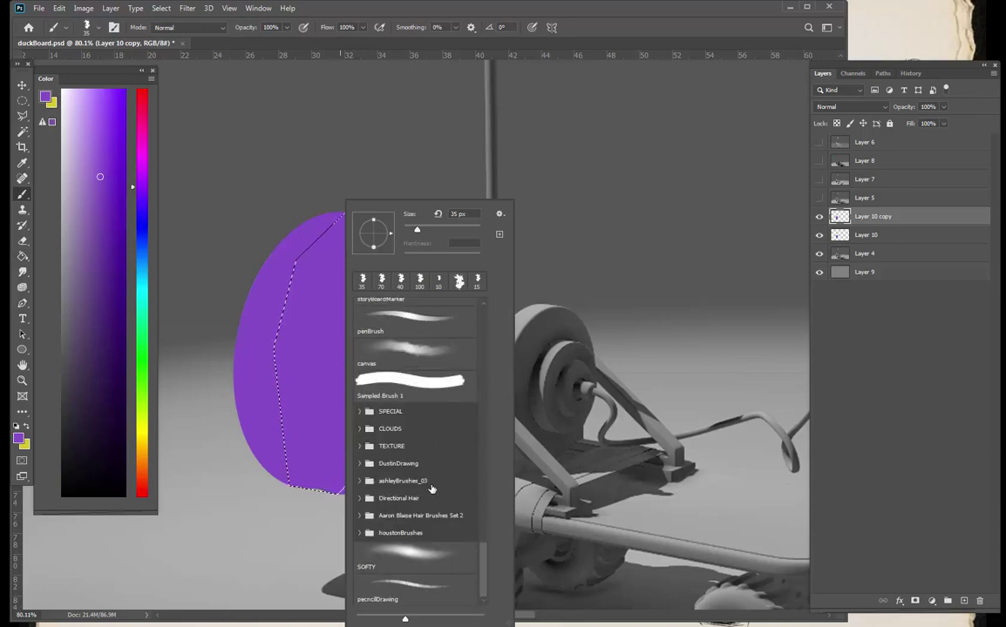
click(430, 398)
click(411, 318)
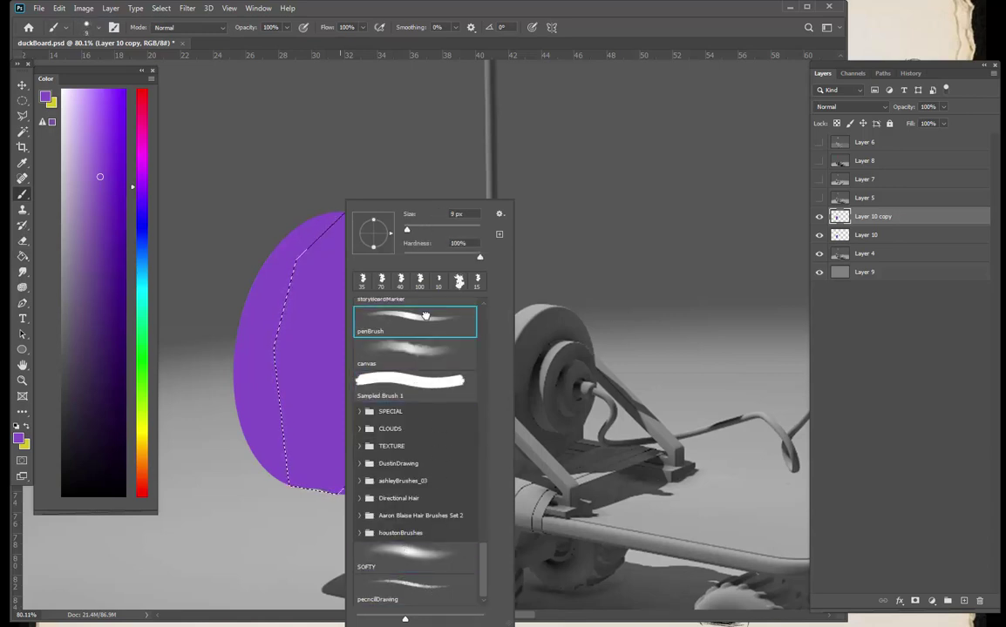
drag(485, 549, 498, 469)
click(386, 461)
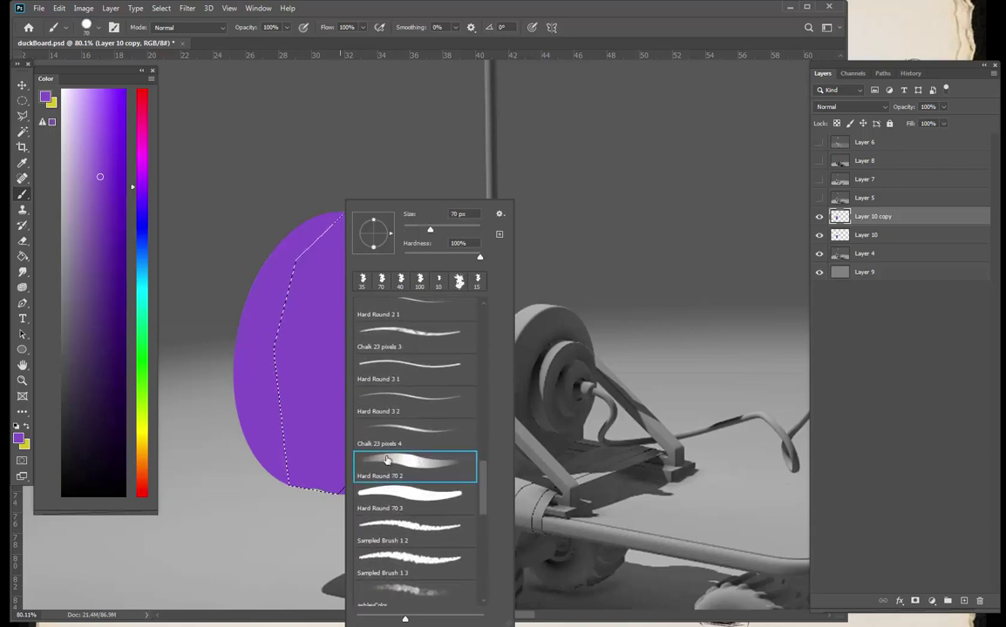
click(305, 480)
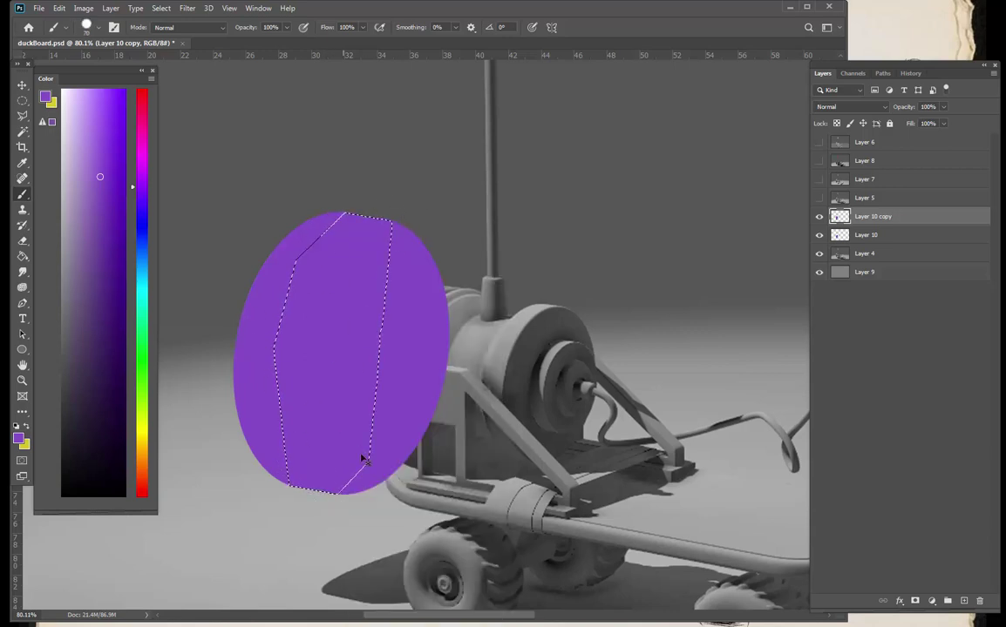
- Reselect the upper notch between the ellipses with a tighter polygonal selection, paint it purple and deselect
key(ctrl+d)
key(z)
mouse_move(353, 227)
mouse_down()
mouse_move(409, 219)
mouse_move(390, 209)
mouse_move(426, 204)
mouse_up()
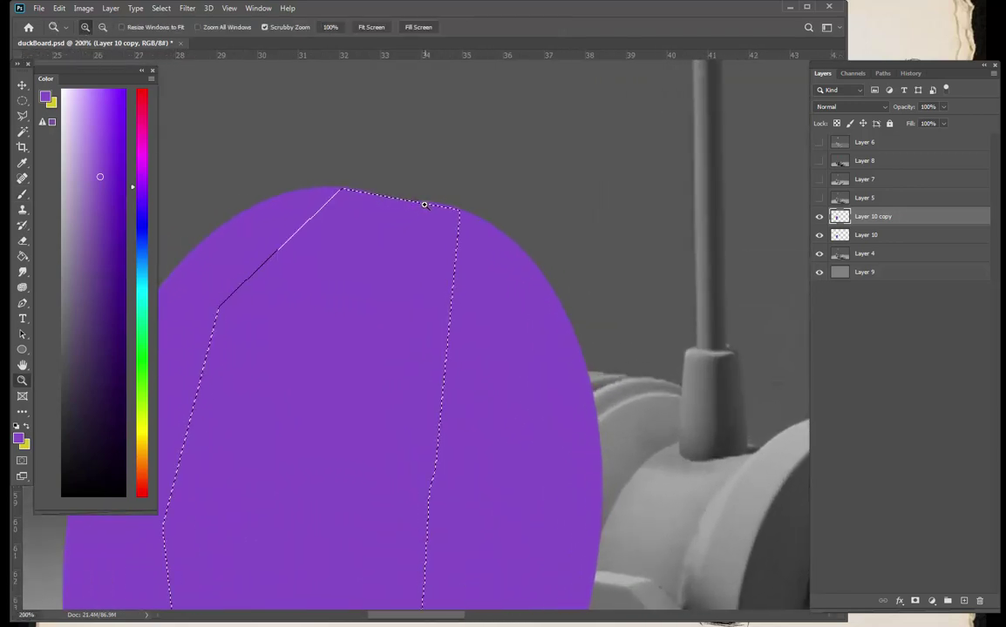
key(l)
click(454, 212)
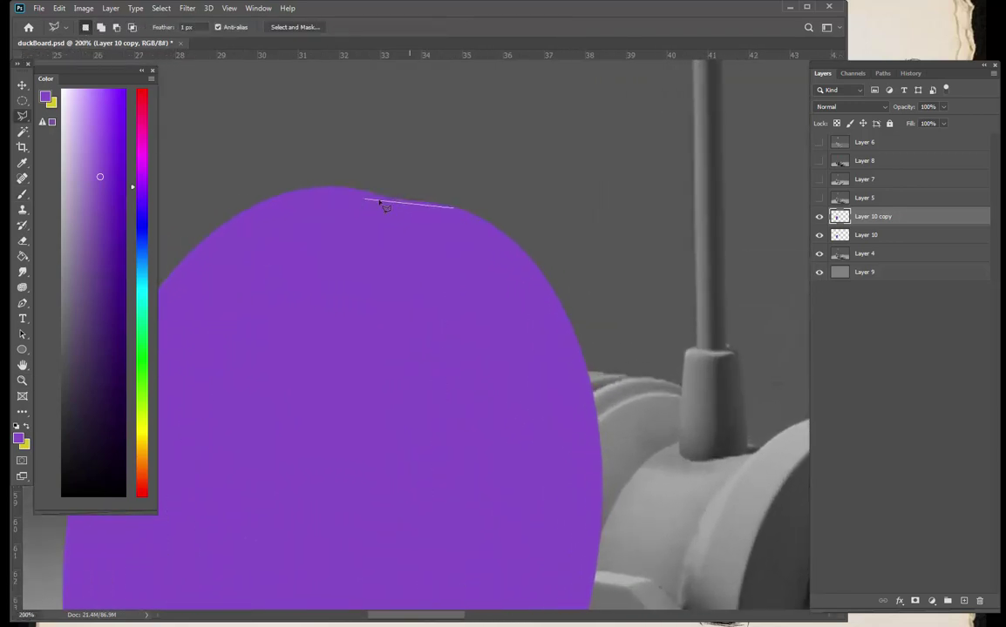
click(350, 187)
click(328, 189)
click(311, 214)
click(348, 279)
double_click(418, 318)
key(b)
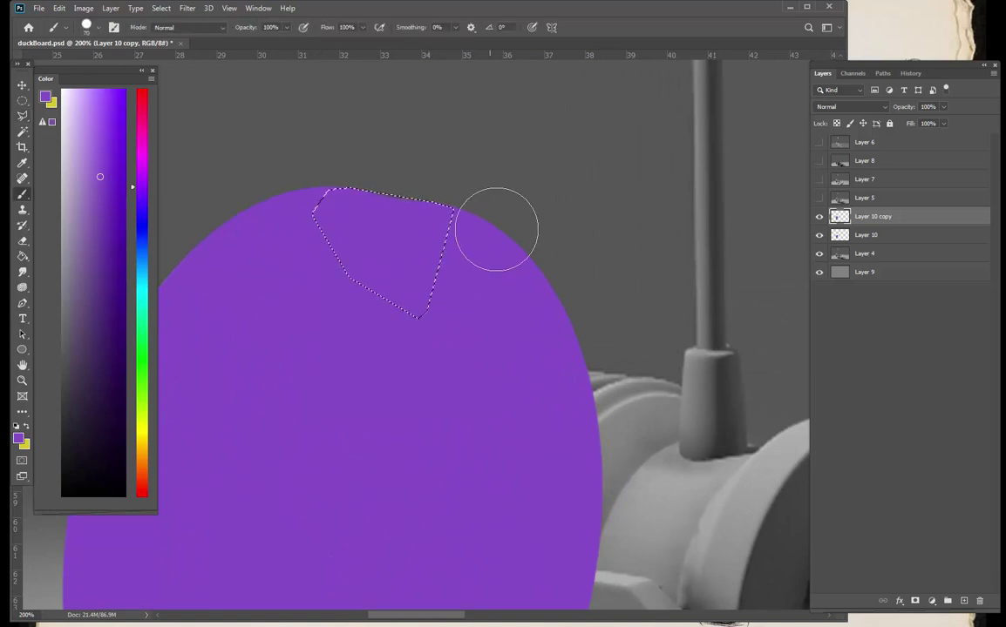
key(ctrl+d)
- Smooth the upper and lower joins of the purple silhouette with a smaller hard brush of about 30 to 40 px
key(z)
mouse_move(493, 396)
mouse_down()
mouse_move(501, 400)
mouse_move(484, 371)
mouse_up()
key(b)
key(bracketleft)
key(bracketleft)
key(bracketleft)
key(bracketleft)
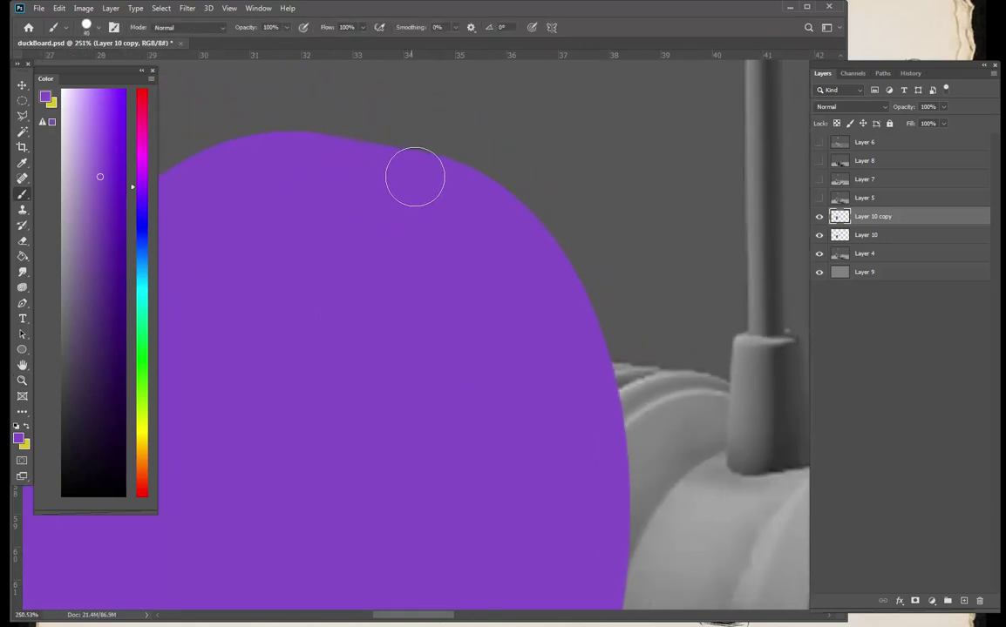
mouse_move(416, 169)
mouse_down()
mouse_move(284, 160)
mouse_move(425, 172)
mouse_move(301, 179)
mouse_move(428, 176)
mouse_move(294, 159)
mouse_up()
drag(386, 403, 456, 276)
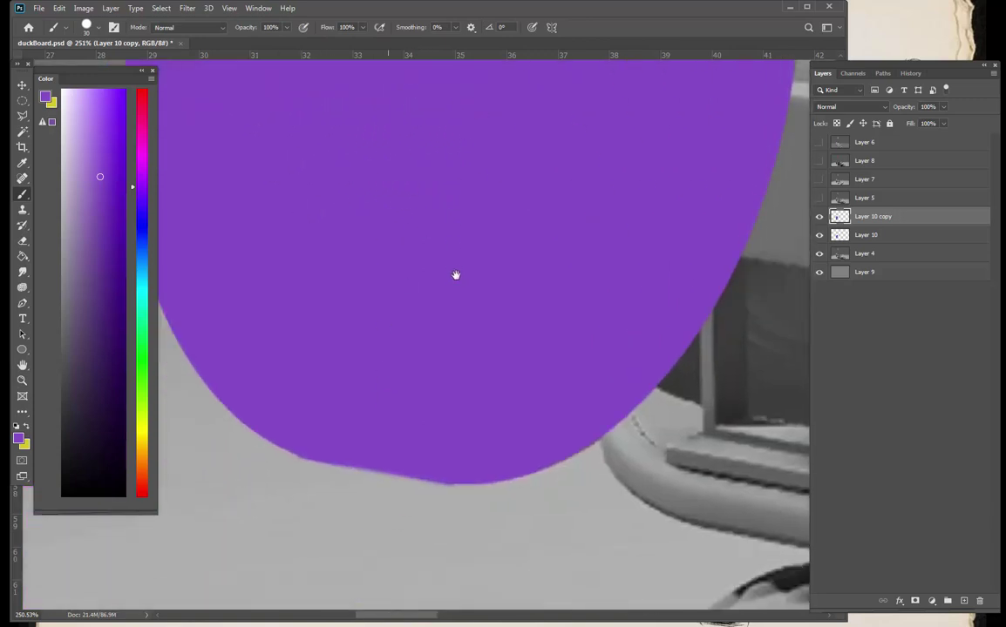
mouse_move(343, 288)
mouse_down()
mouse_move(479, 319)
mouse_move(529, 311)
mouse_move(341, 298)
mouse_move(420, 314)
mouse_move(333, 292)
mouse_move(428, 310)
mouse_up()
- Check the silhouette against the cowling, merge Layer 10 copy with Layer 10 and hide the merged layer
key(z)
drag(537, 267, 496, 254)
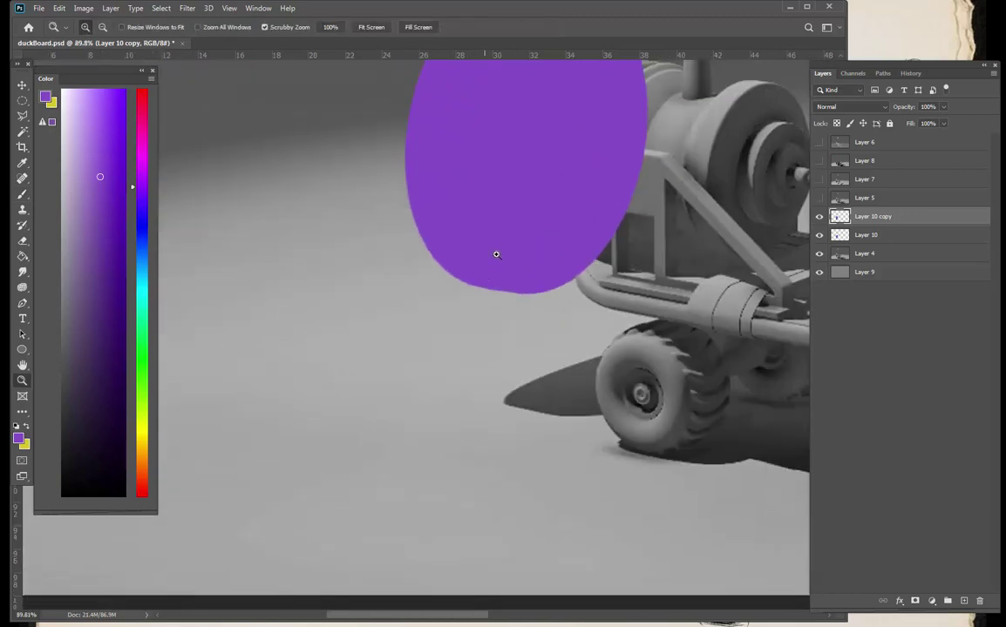
drag(648, 188, 490, 416)
click(819, 217)
click(819, 217)
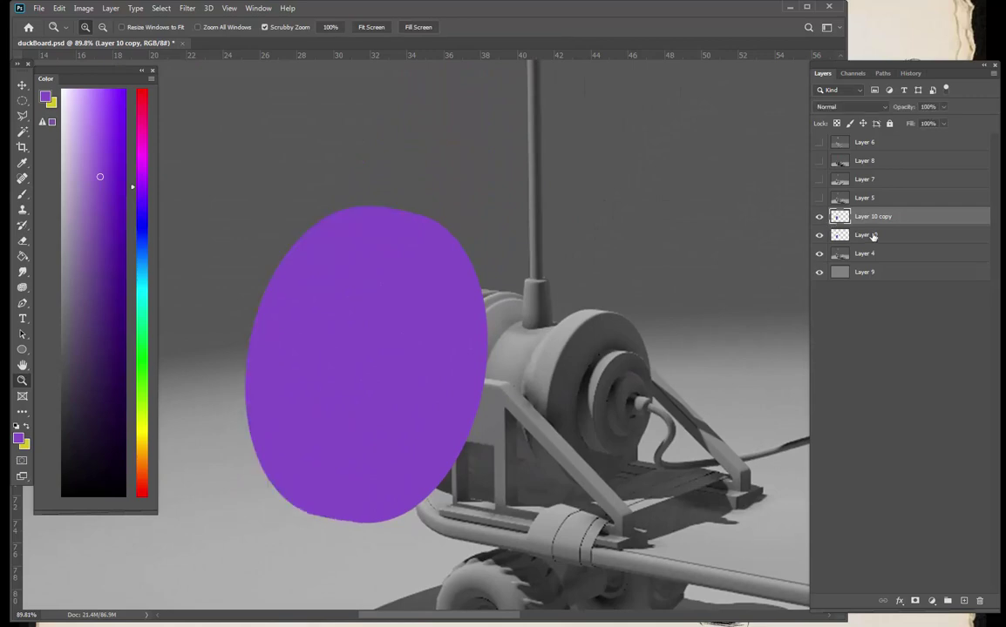
shift+click(873, 235)
key(ctrl+e)
click(819, 217)
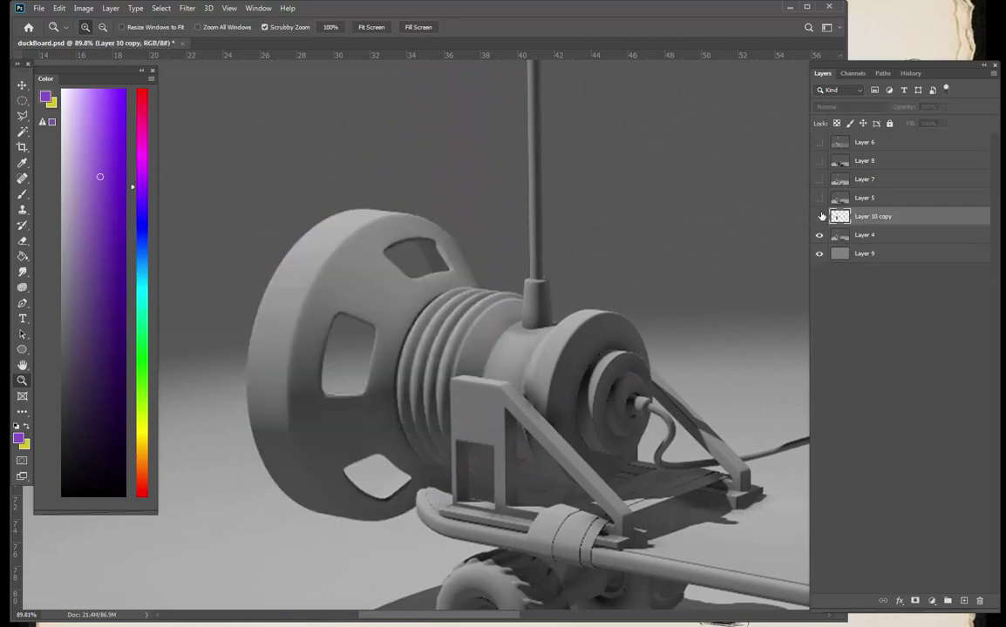
- Show Layer 10 copy again and lower its opacity to 72% so the cowling is visible through the purple silhouette
click(819, 216)
key(7)
key(2)
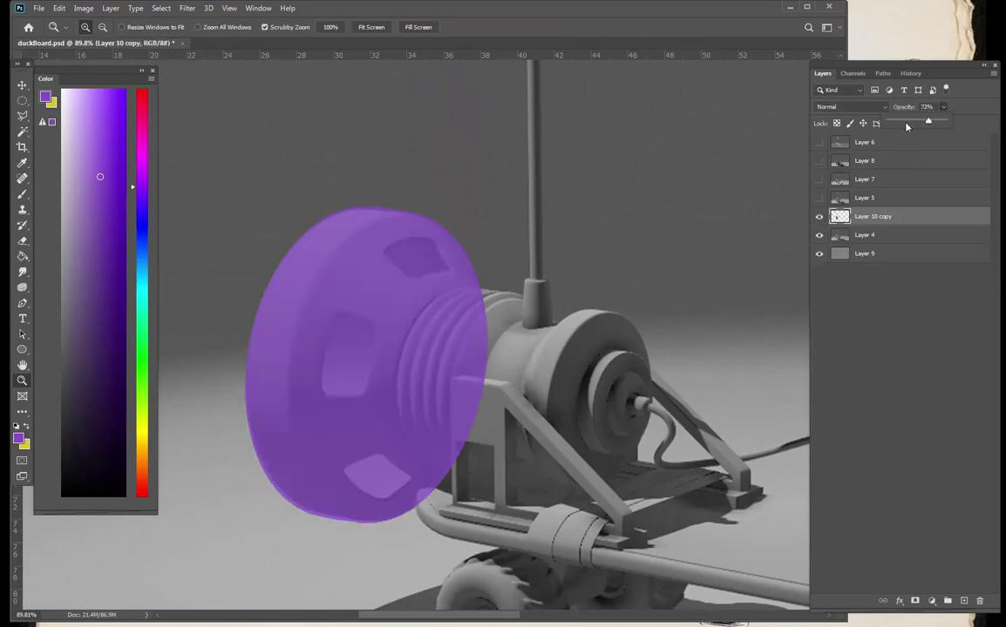
drag(425, 319, 546, 249)
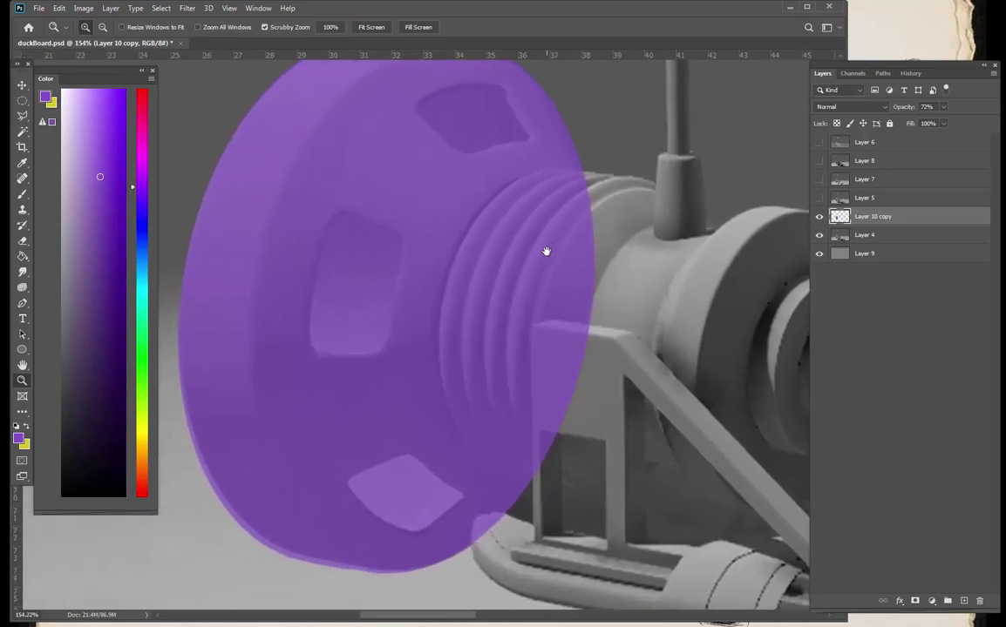
drag(489, 322, 489, 317)
drag(337, 201, 352, 202)
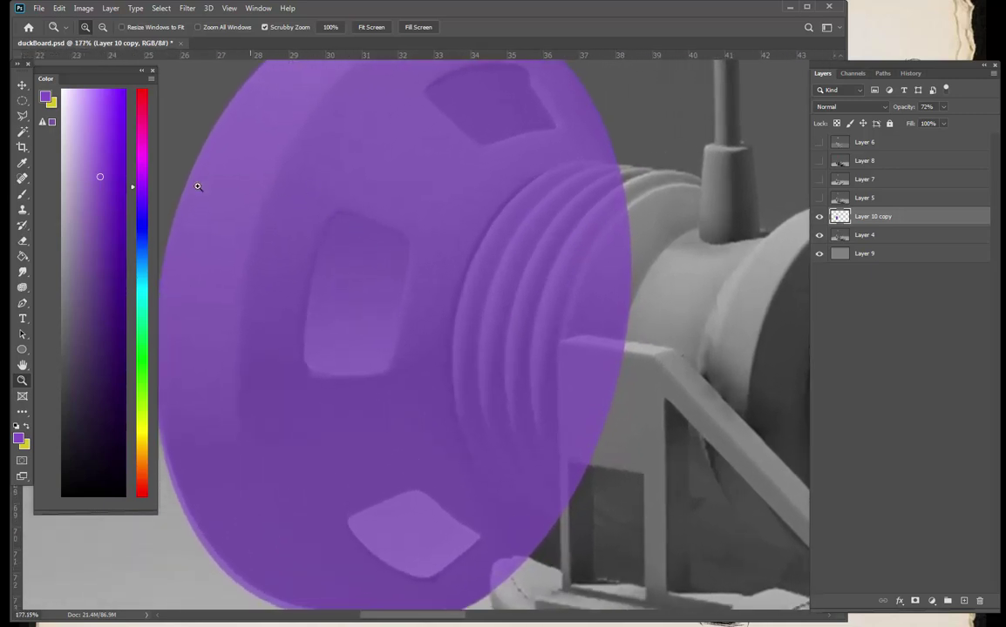
click(23, 116)
click(65, 117)
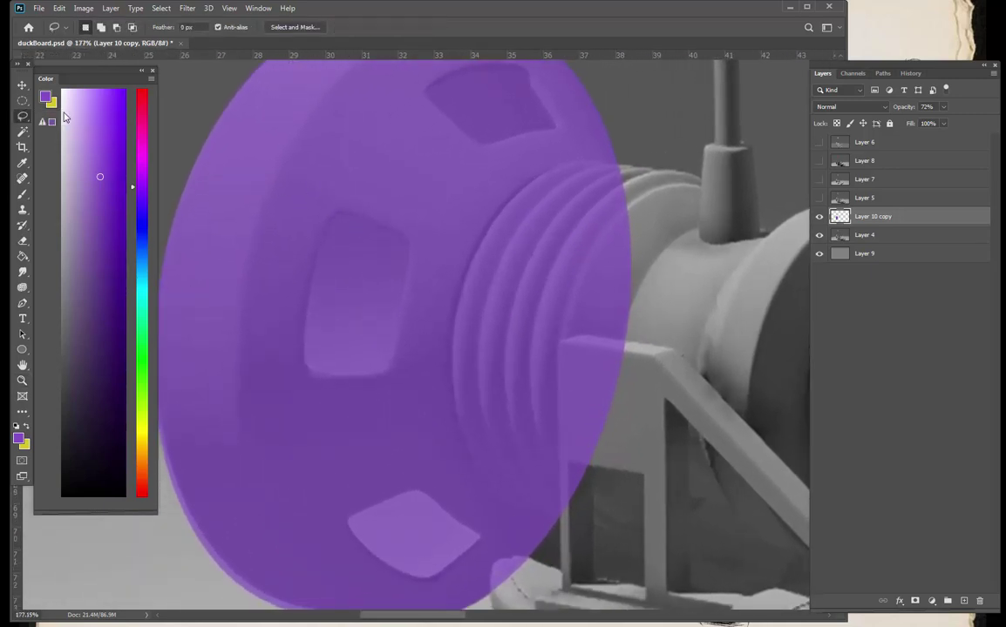
drag(317, 265, 313, 281)
click(386, 277)
- Trace a closed Pen tool path around the cowling's middle opening, following its rounded corners
key(p)
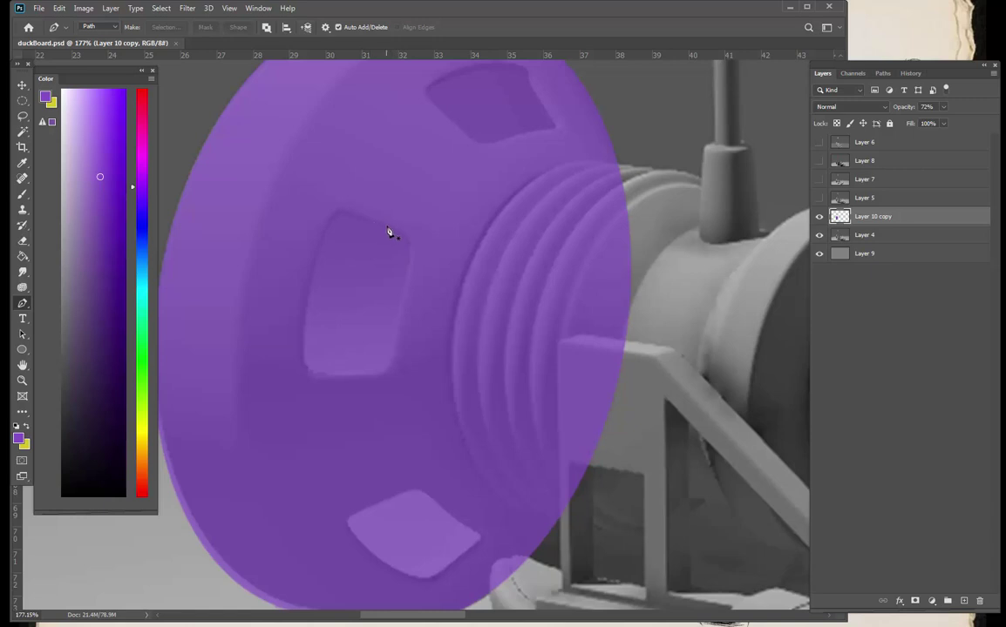
drag(397, 236, 406, 282)
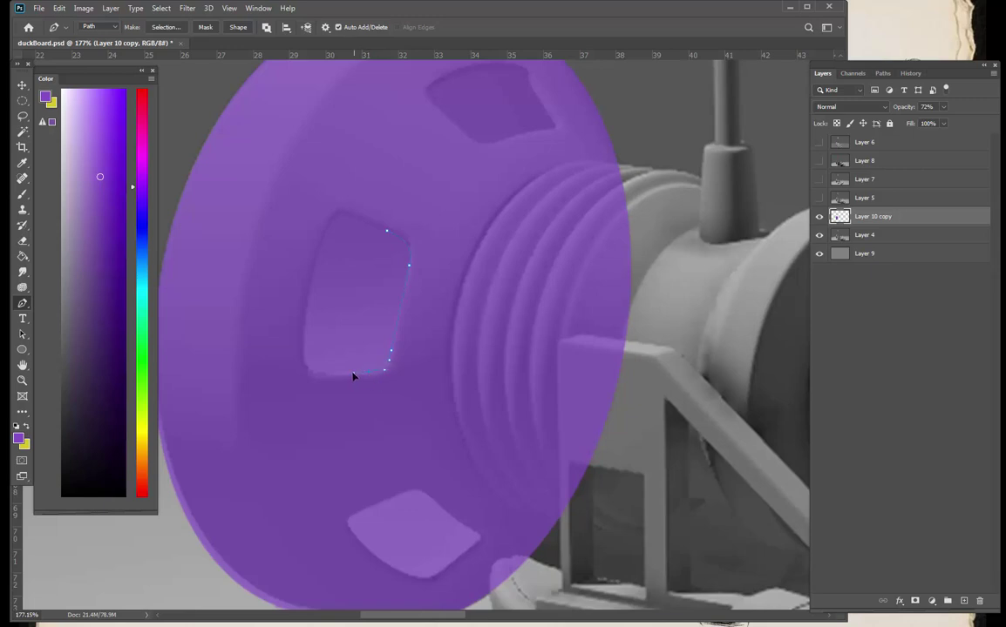
click(303, 337)
click(387, 231)
- Trace a closed Pen tool path around the cowling's upper opening
drag(452, 224, 410, 265)
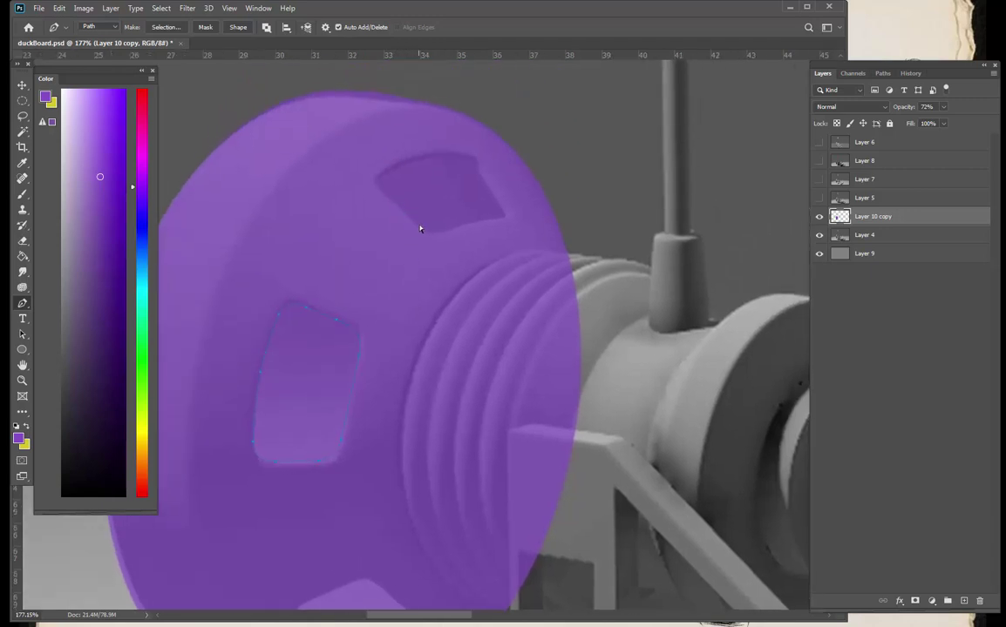
click(422, 230)
click(451, 228)
click(483, 220)
click(503, 209)
click(489, 179)
click(477, 163)
click(441, 157)
ctrl+click(415, 226)
- Trace a closed Pen tool path around the cowling's lower opening
drag(401, 395, 442, 206)
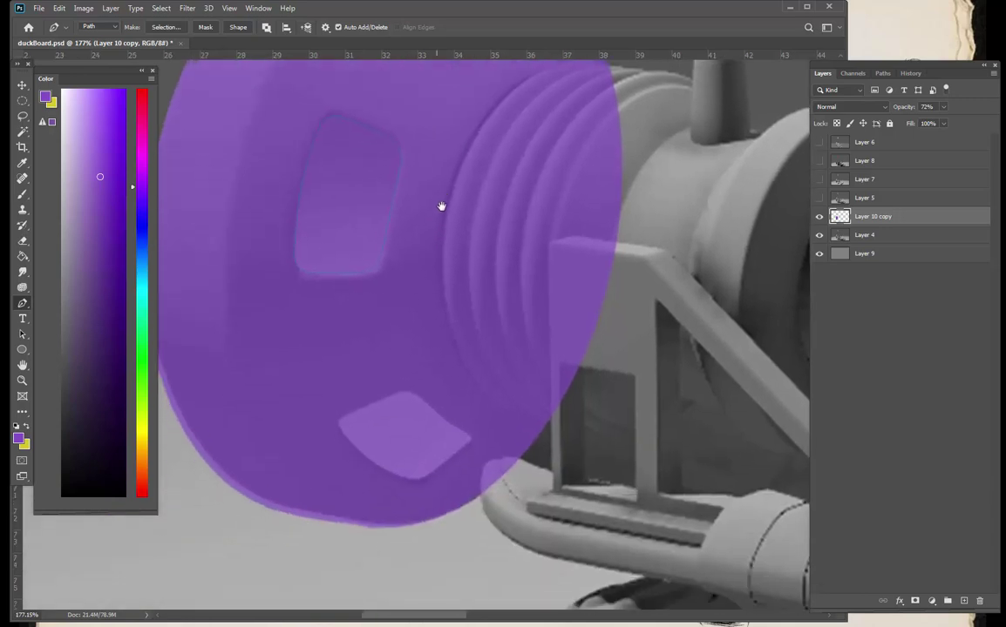
click(385, 398)
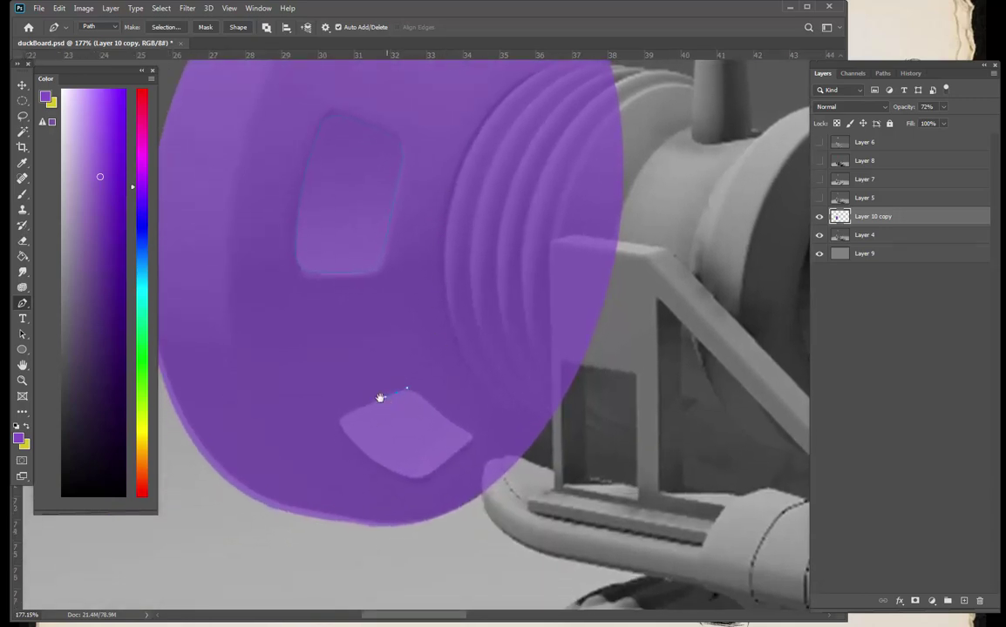
click(348, 442)
click(426, 481)
click(446, 460)
click(468, 435)
click(421, 396)
ctrl+click(380, 266)
- Convert the three opening paths to a selection, delete the purple inside, deselect and check the cut-outs against the render
drag(427, 249, 366, 374)
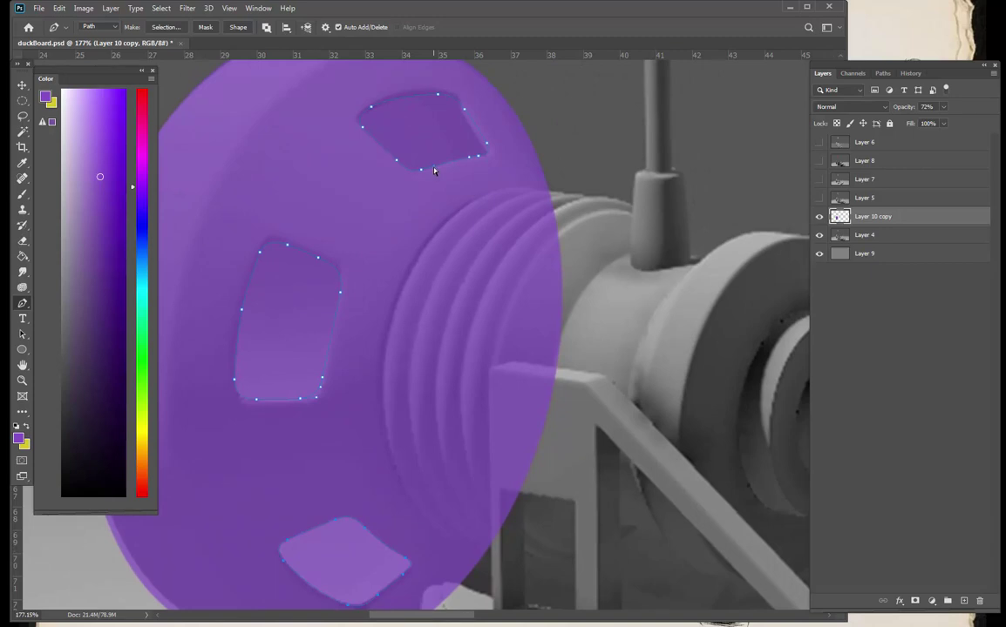
key(ctrl+Return)
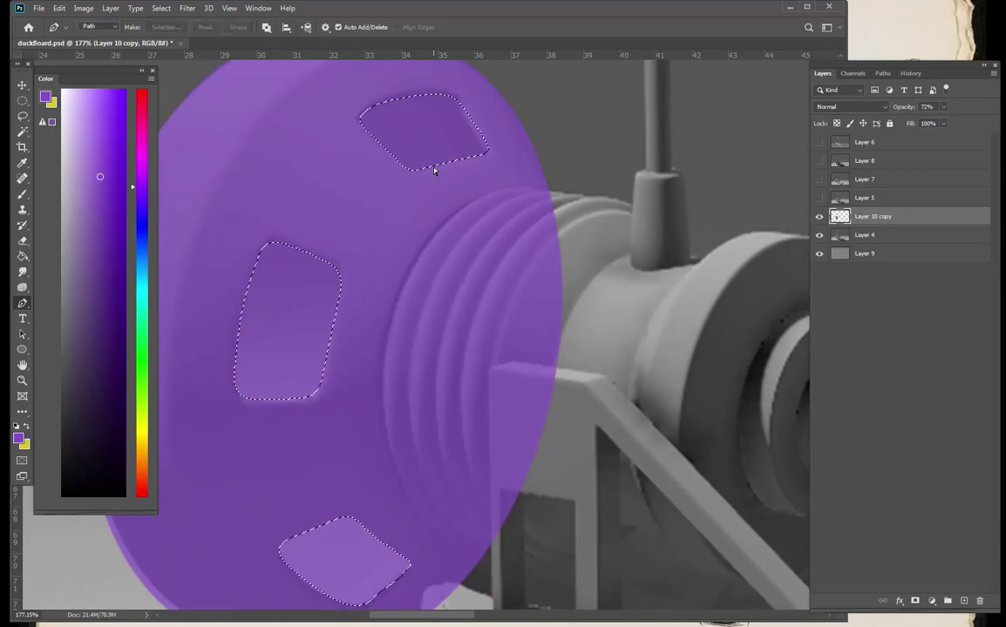
key(Delete)
key(ctrl+d)
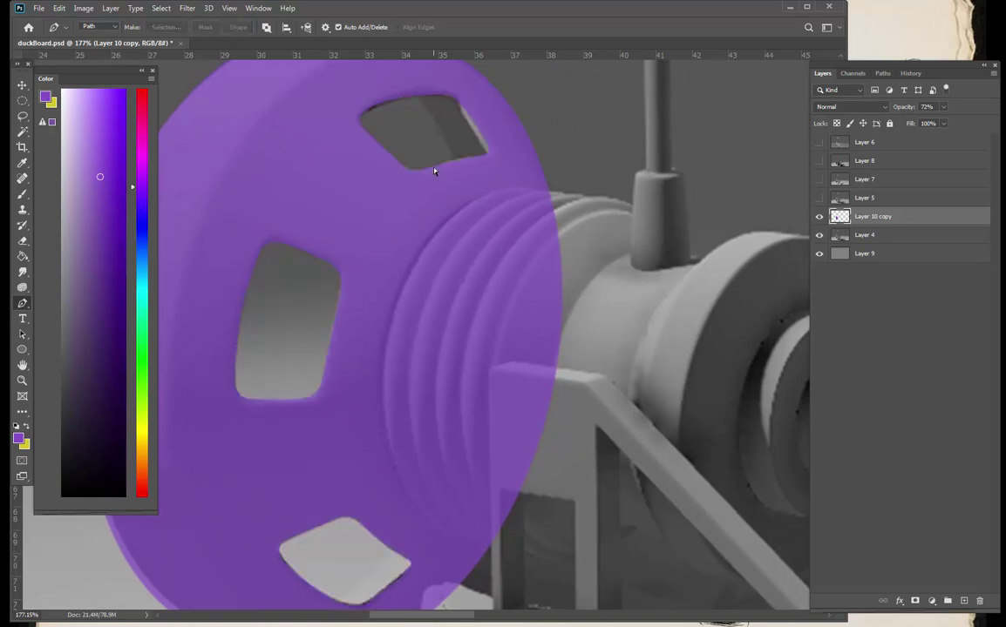
key(l)
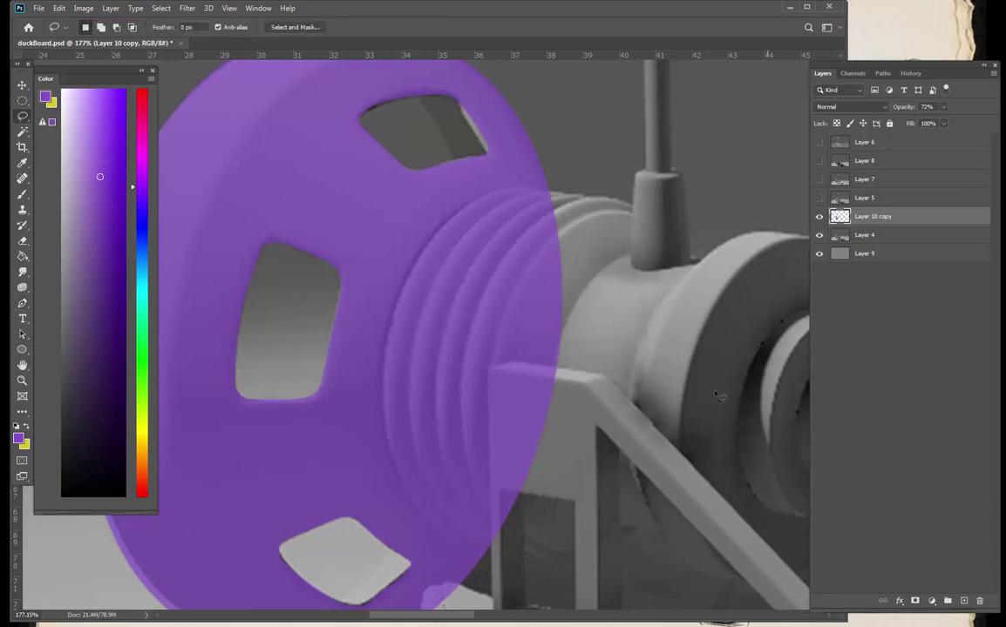
click(820, 217)
click(819, 217)
- Add a new layer beneath Layer 10 copy and choose a darker purple for the Brush tool
key(b)
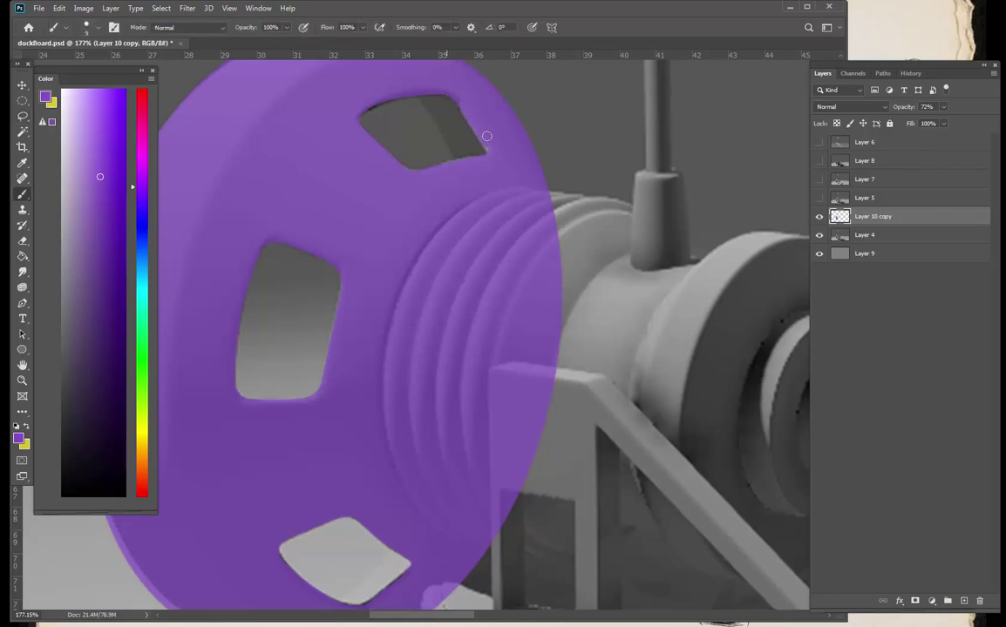
drag(454, 484, 499, 375)
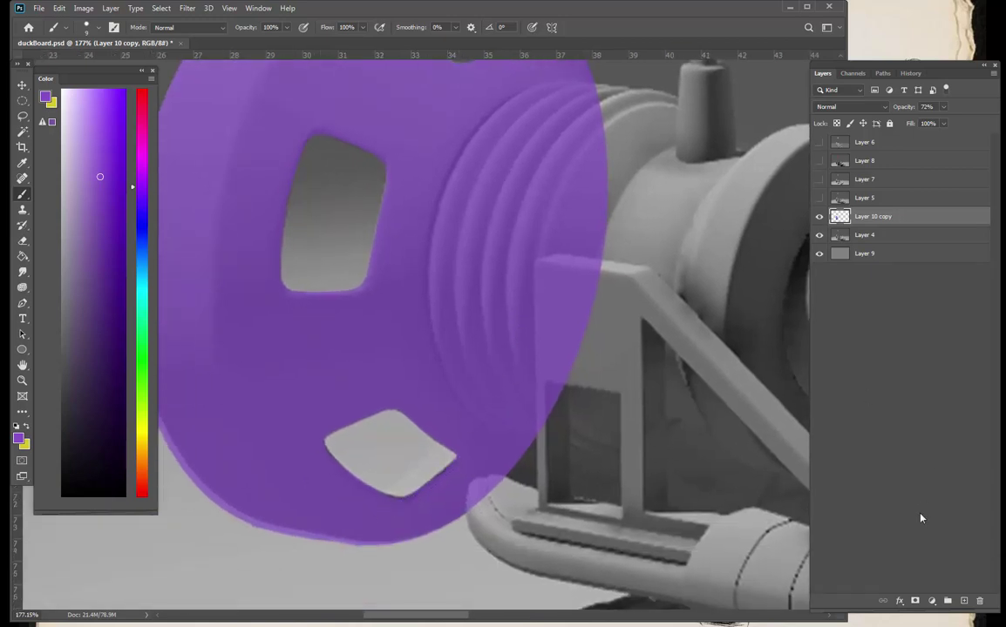
click(964, 600)
drag(855, 222, 853, 243)
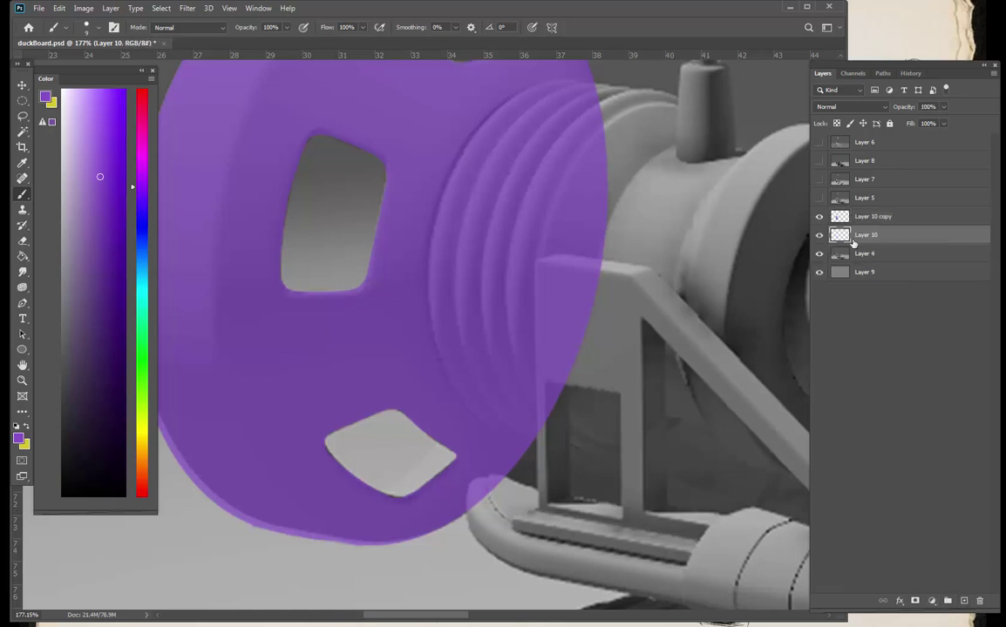
click(109, 238)
- Paint the inner wall of the lower opening in dark purple on Layer 10, with brush smoothing set to 55%
mouse_move(505, 364)
mouse_down()
mouse_move(573, 310)
mouse_move(548, 348)
mouse_up()
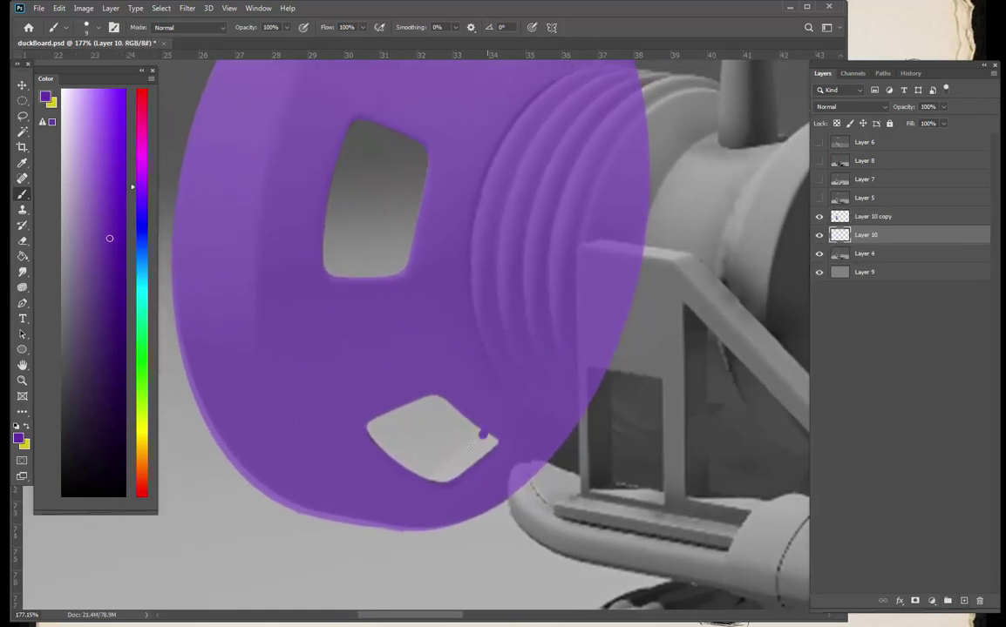
drag(486, 440, 429, 475)
key(ctrl+z)
drag(492, 436, 425, 479)
click(455, 29)
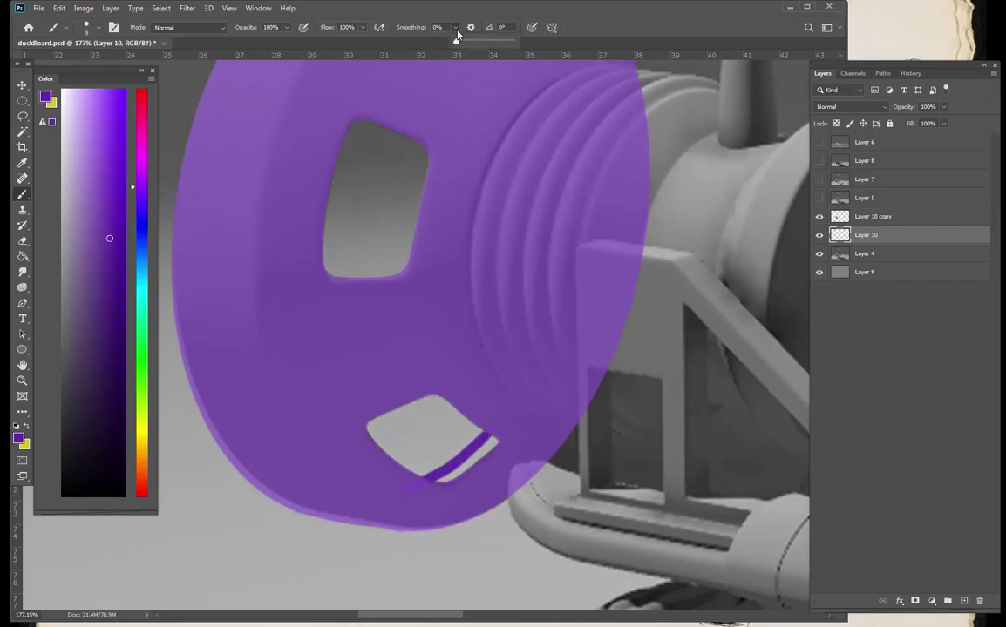
click(495, 429)
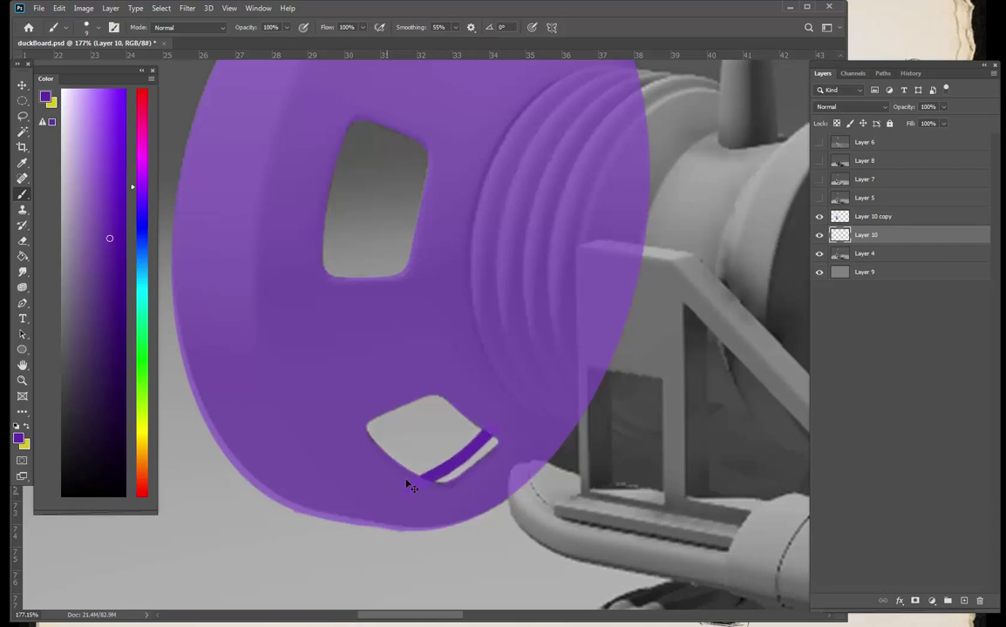
mouse_move(457, 461)
mouse_down()
mouse_move(405, 500)
mouse_move(520, 419)
mouse_move(427, 492)
mouse_move(512, 431)
mouse_move(433, 495)
mouse_move(510, 441)
mouse_move(471, 471)
mouse_move(515, 425)
mouse_move(417, 493)
mouse_up()
- Paint the inner wall of the upper opening in dark purple, resetting brush smoothing to 0% to fill the rest
drag(537, 384, 386, 568)
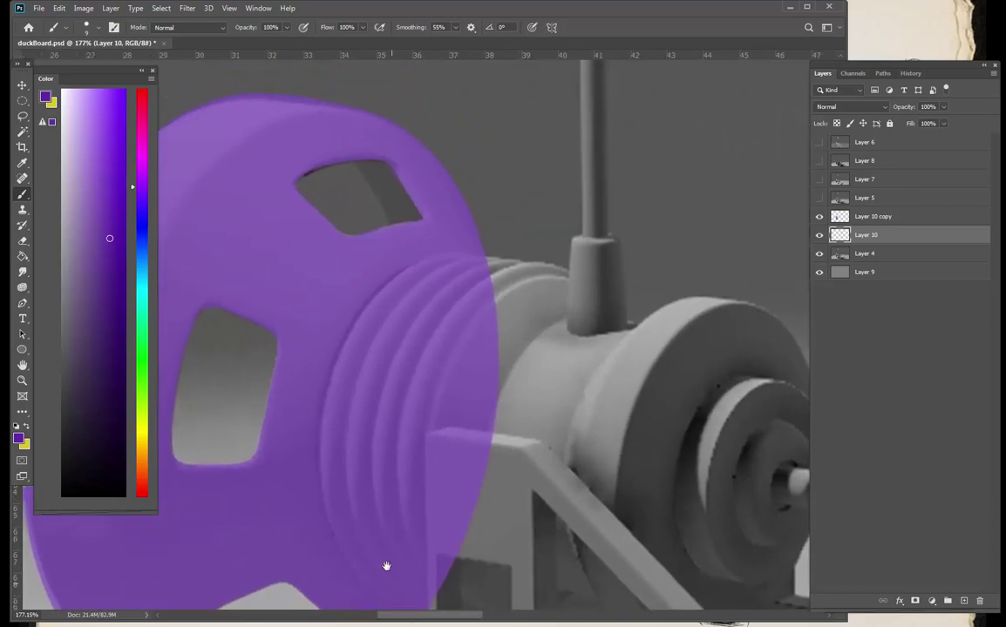
drag(355, 160, 405, 242)
drag(353, 151, 406, 252)
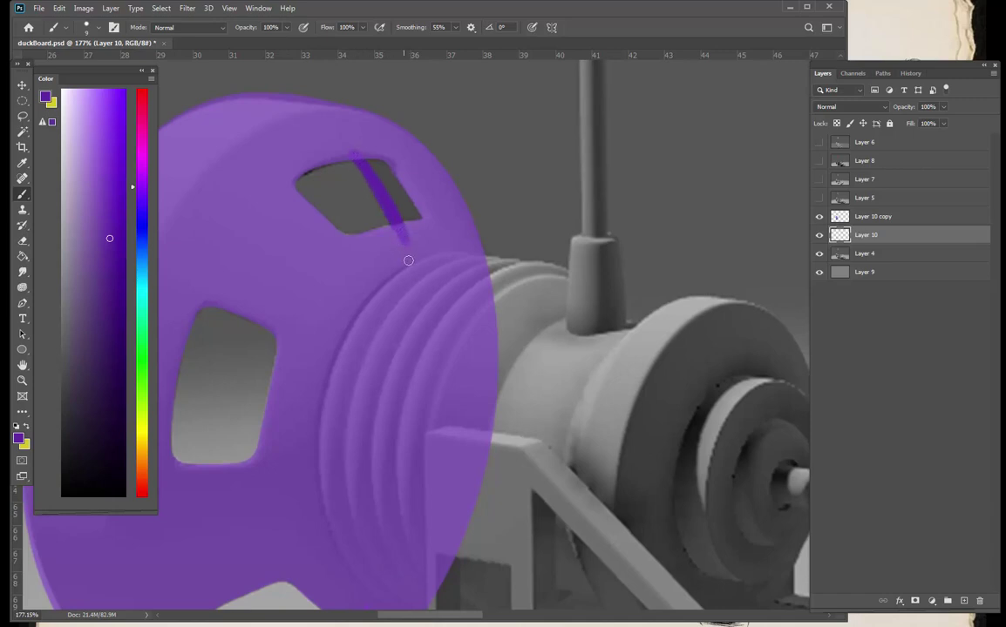
key(ctrl+z)
drag(389, 205, 403, 238)
drag(363, 149, 408, 236)
mouse_move(360, 143)
mouse_down()
mouse_move(372, 203)
mouse_move(354, 160)
mouse_move(392, 172)
mouse_move(376, 199)
mouse_move(402, 216)
mouse_up()
drag(456, 32, 419, 43)
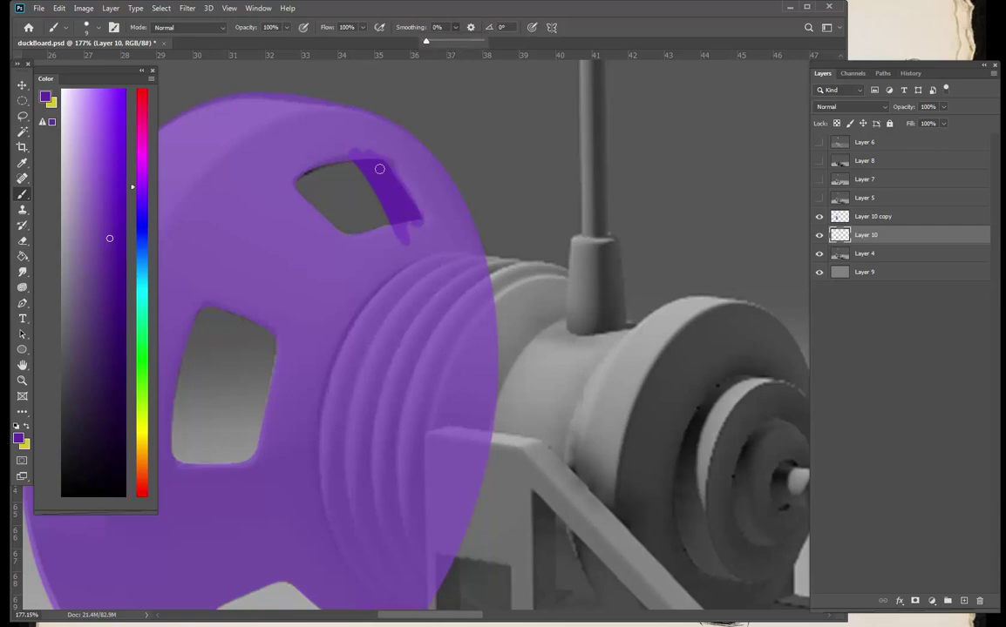
mouse_move(380, 169)
mouse_down()
mouse_move(420, 227)
mouse_move(407, 224)
mouse_up()
mouse_move(369, 149)
mouse_down()
mouse_move(416, 213)
mouse_move(371, 153)
mouse_move(353, 153)
mouse_move(401, 214)
mouse_move(365, 167)
mouse_up()
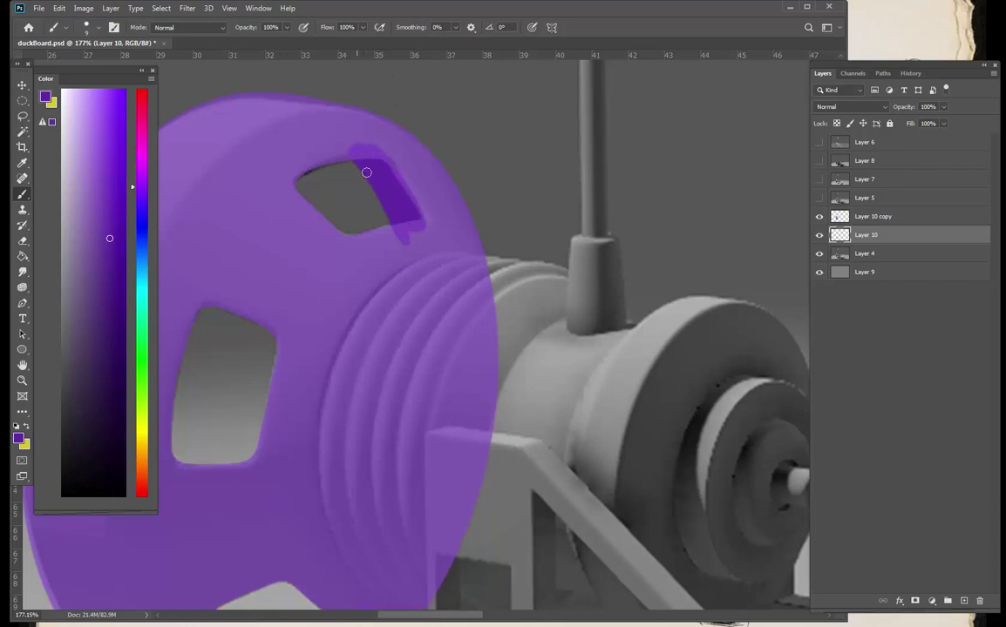
- Restore Layer 10 copy to 100% opacity
key(z)
drag(461, 279, 448, 343)
scroll(448, 344, down, 3)
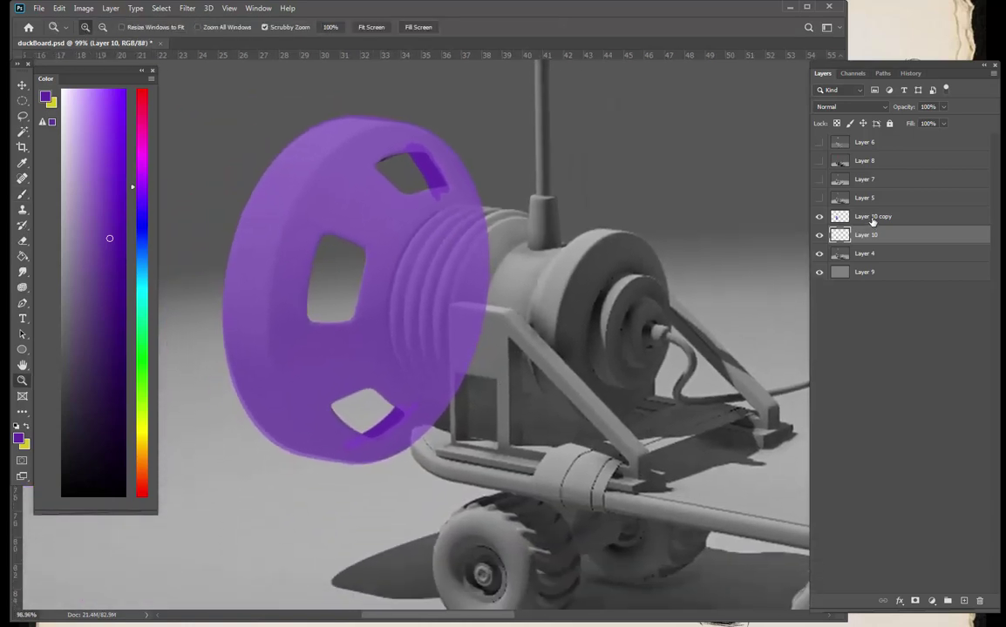
click(882, 214)
click(945, 109)
drag(943, 120, 963, 121)
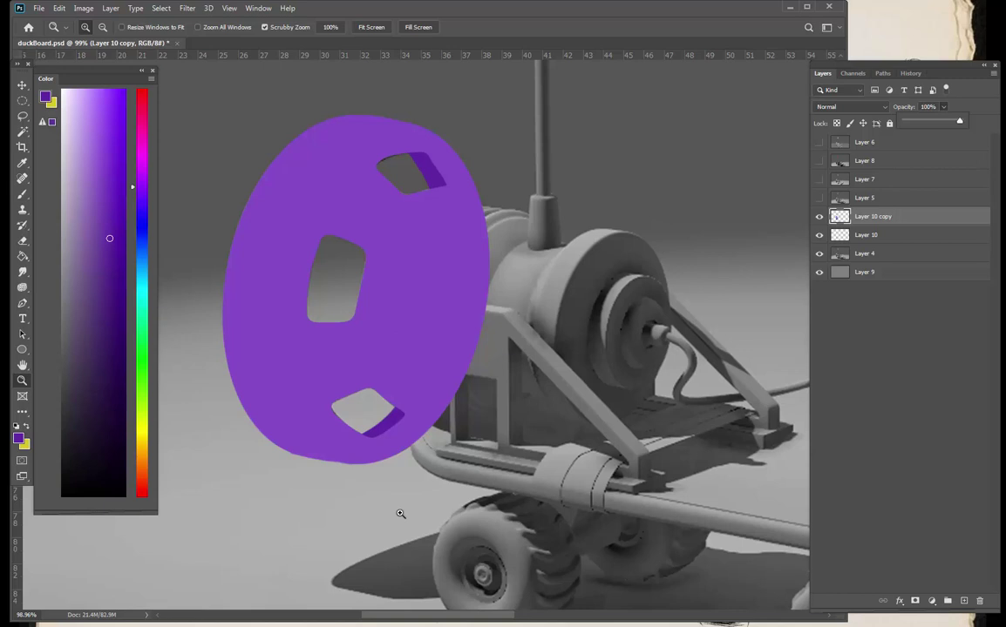
- Colorize Layer 10 copy with Hue/Saturation at hue 230 and saturation 25
key(ctrl+u)
click(911, 179)
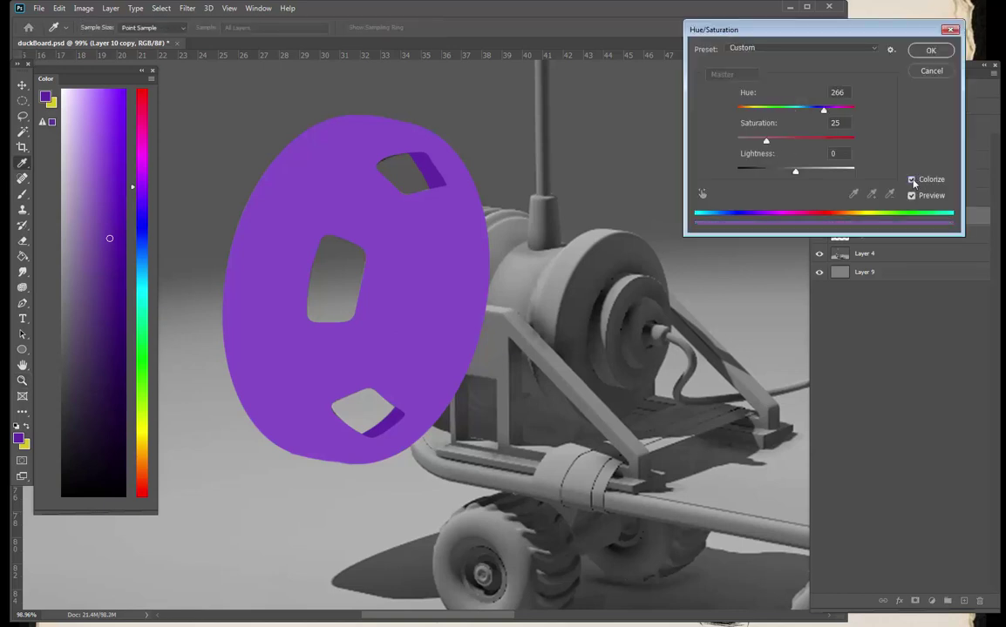
drag(789, 109, 811, 110)
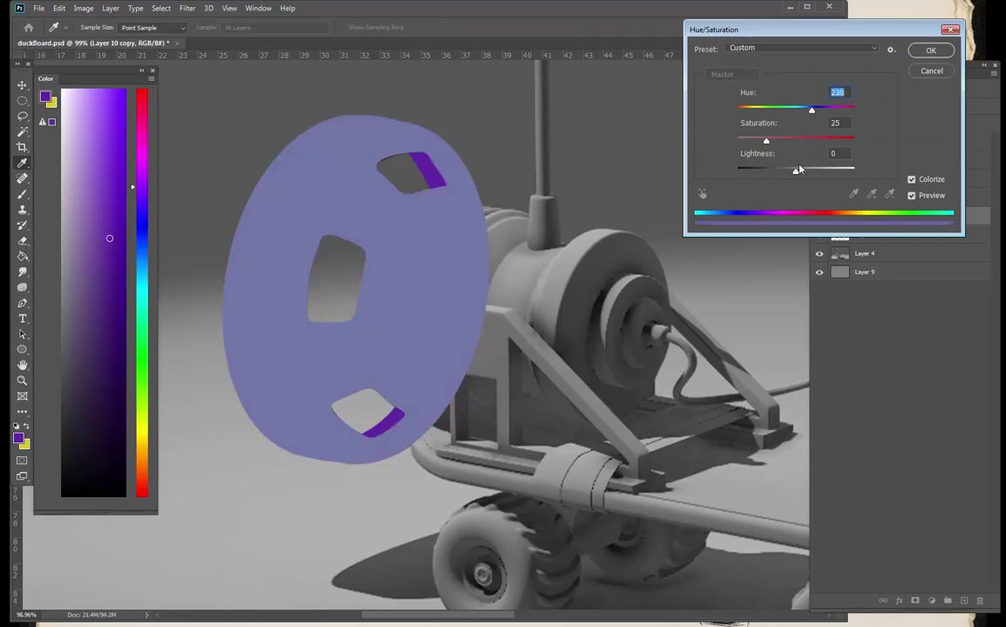
click(931, 50)
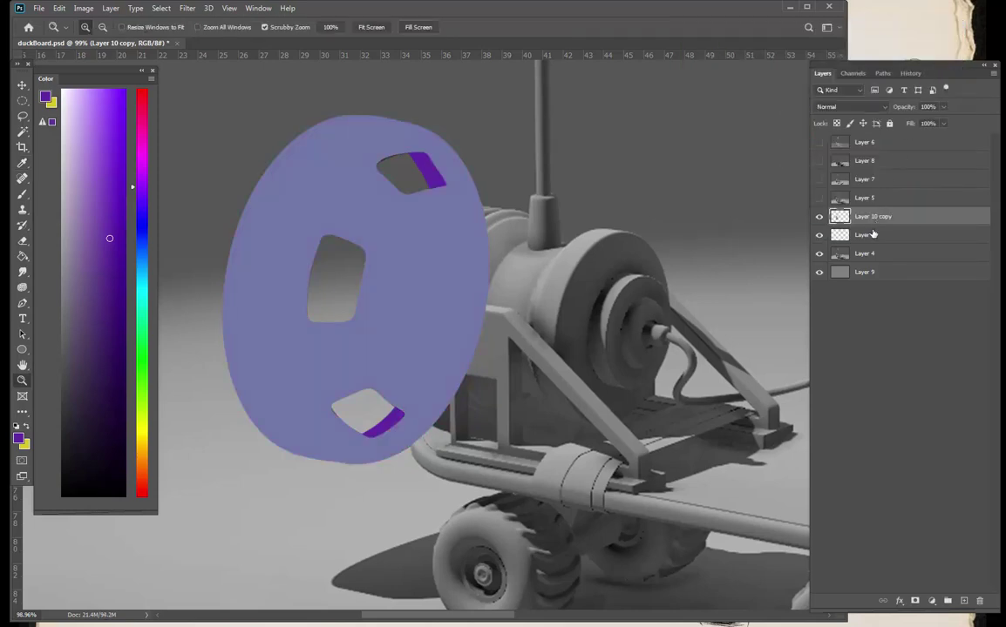
- Colorize Layer 10 with Hue/Saturation at hue 230 and saturation 25, raising the lightness slightly
click(863, 235)
key(ctrl+u)
click(911, 179)
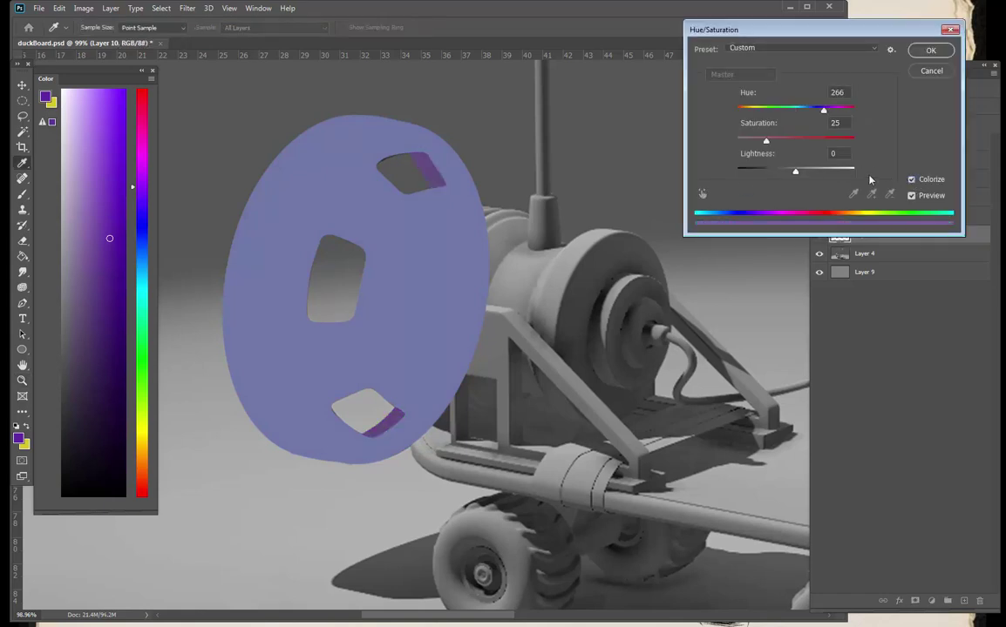
drag(823, 108, 813, 111)
drag(796, 171, 802, 173)
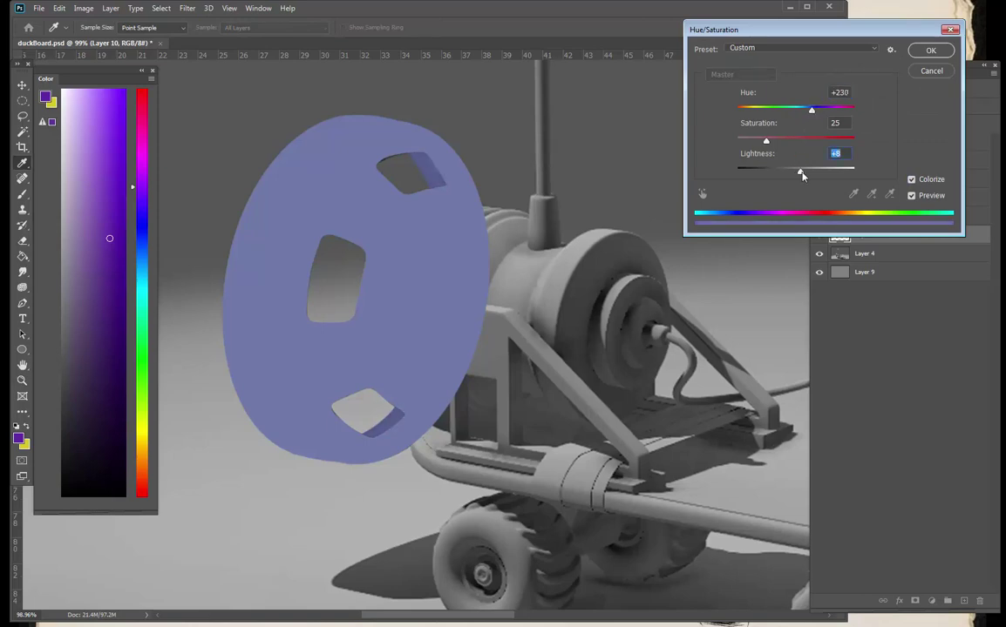
click(922, 55)
- Try the Soft Light blending mode on Layer 10 copy and return it to Normal
click(863, 218)
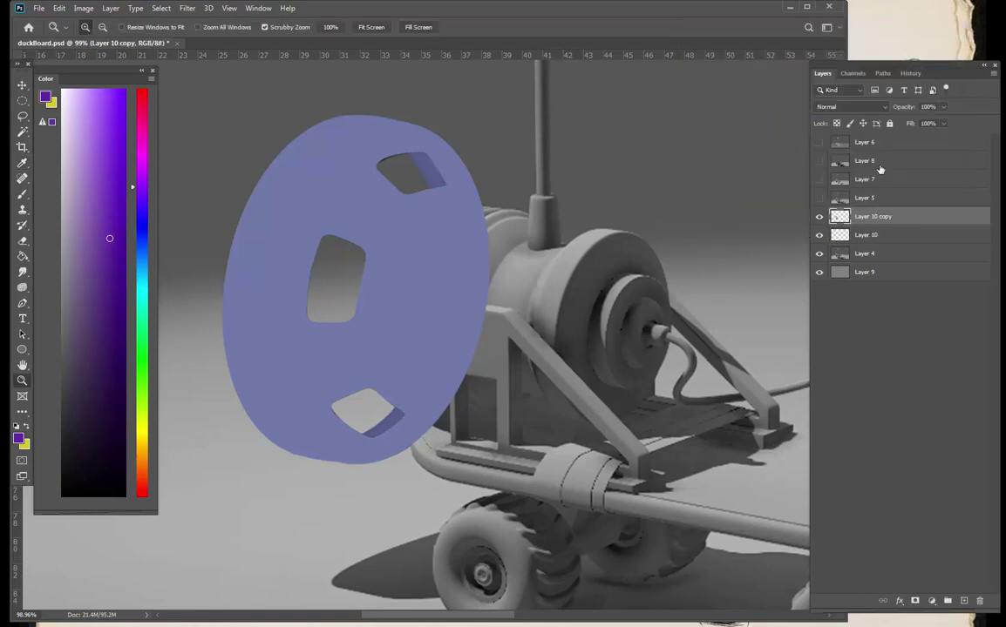
click(858, 106)
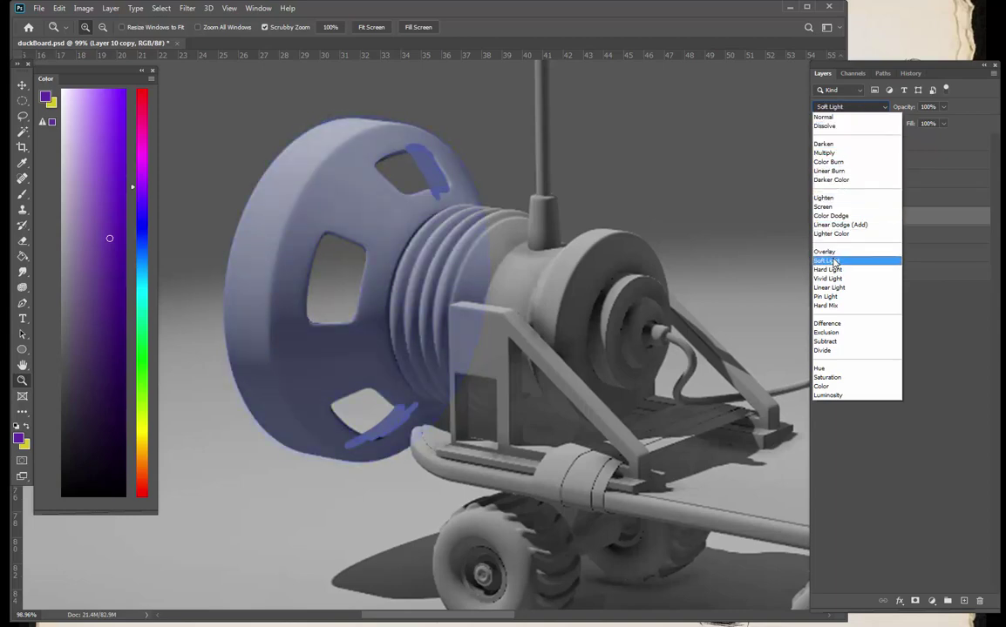
click(824, 117)
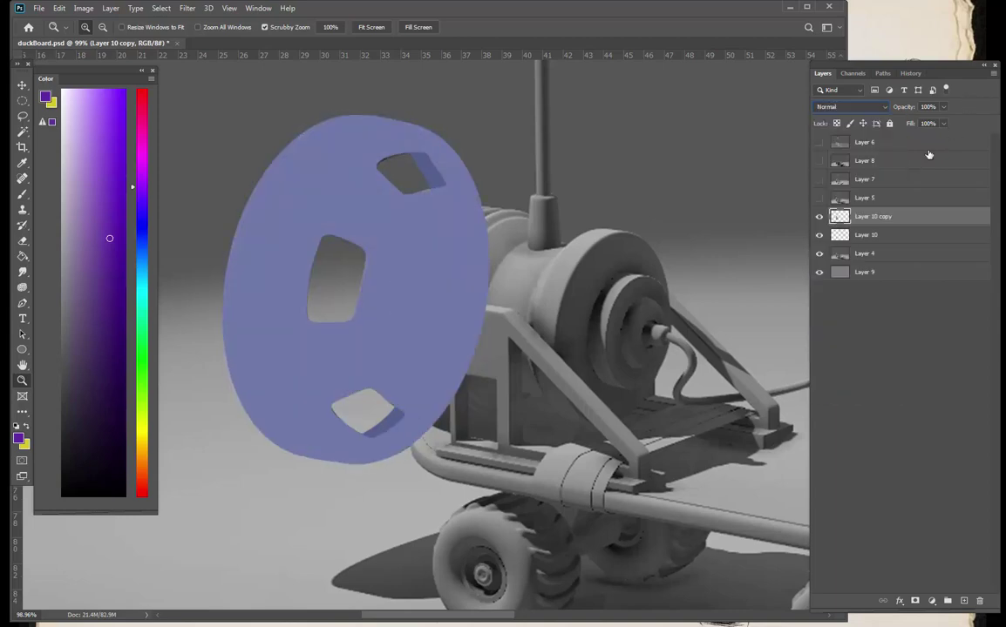
- Duplicate Layer 10, hide the original and merge the duplicate with Layer 10 copy
click(865, 237)
key(ctrl+j)
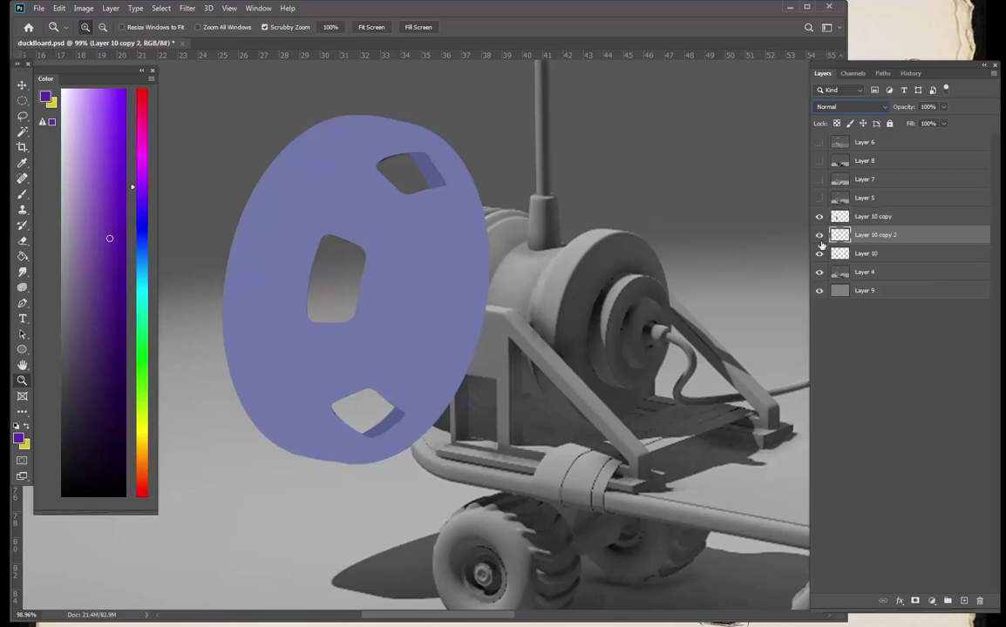
click(818, 254)
shift+click(875, 226)
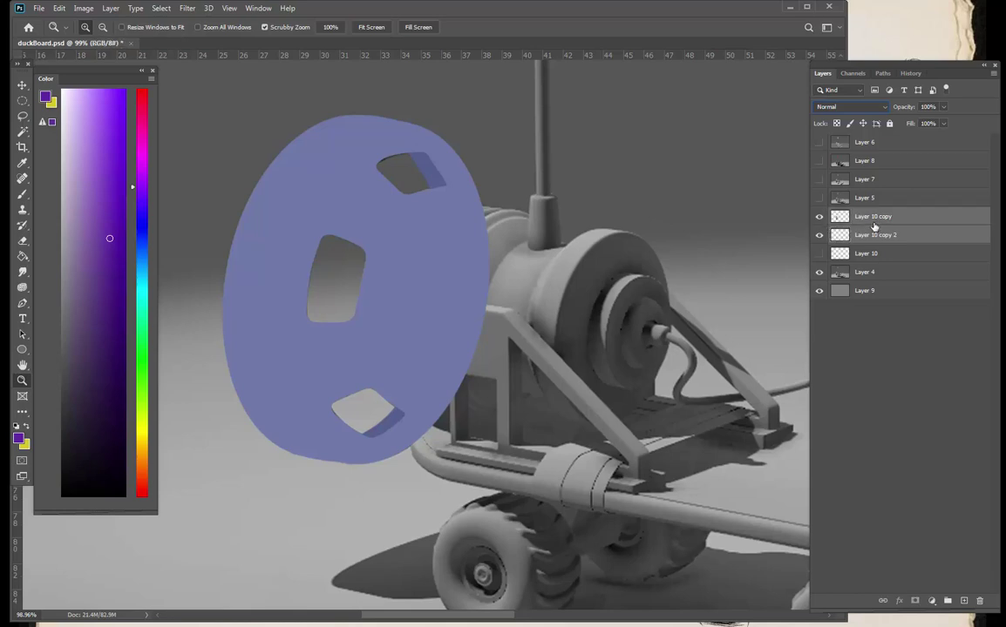
click(872, 216)
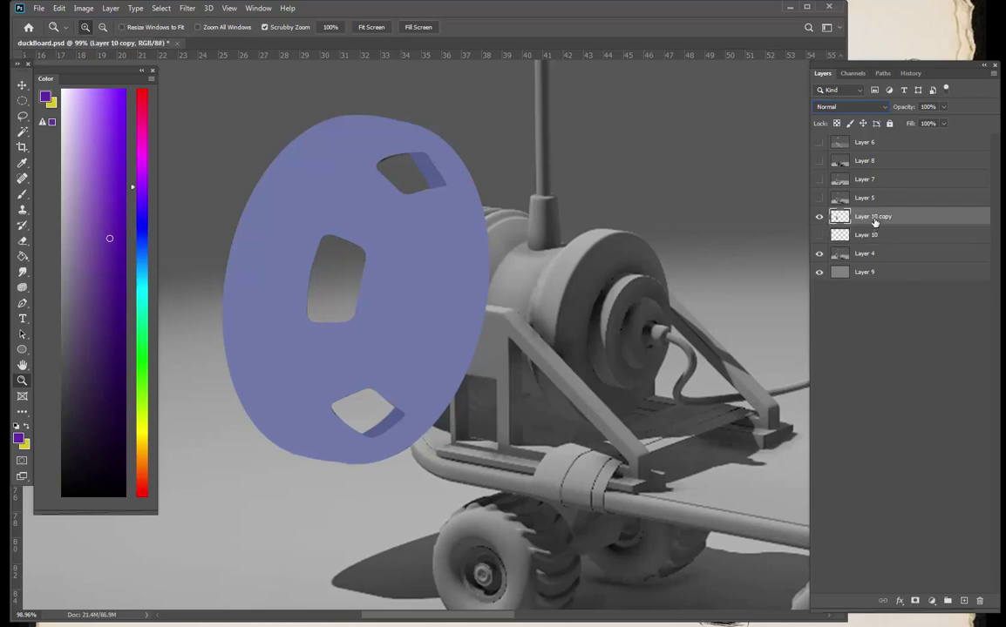
- Set Layer 10 copy's blending mode to Overlay after comparing it with Soft Light
click(849, 107)
click(828, 251)
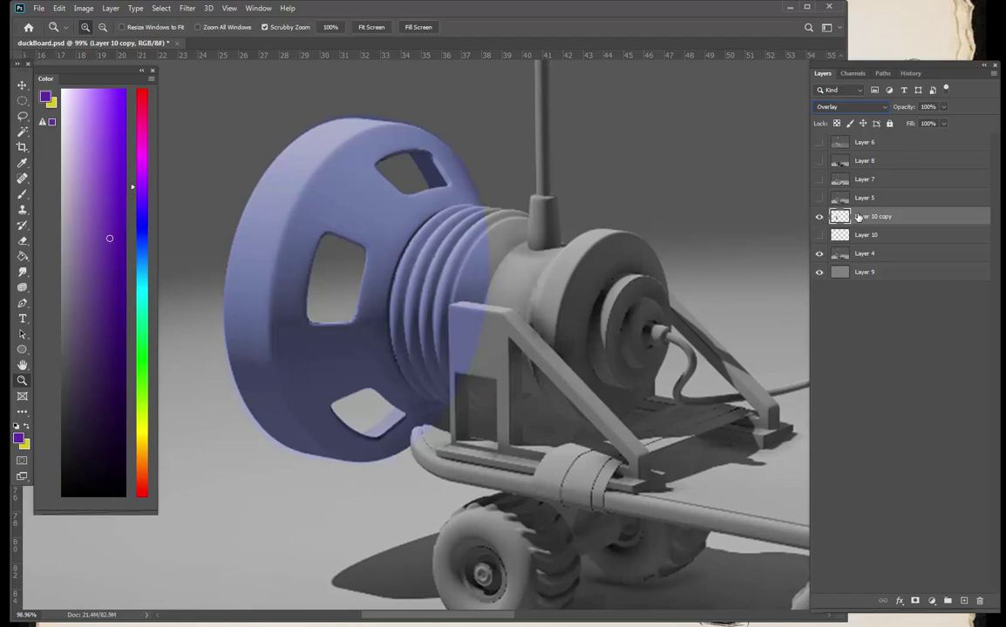
click(850, 106)
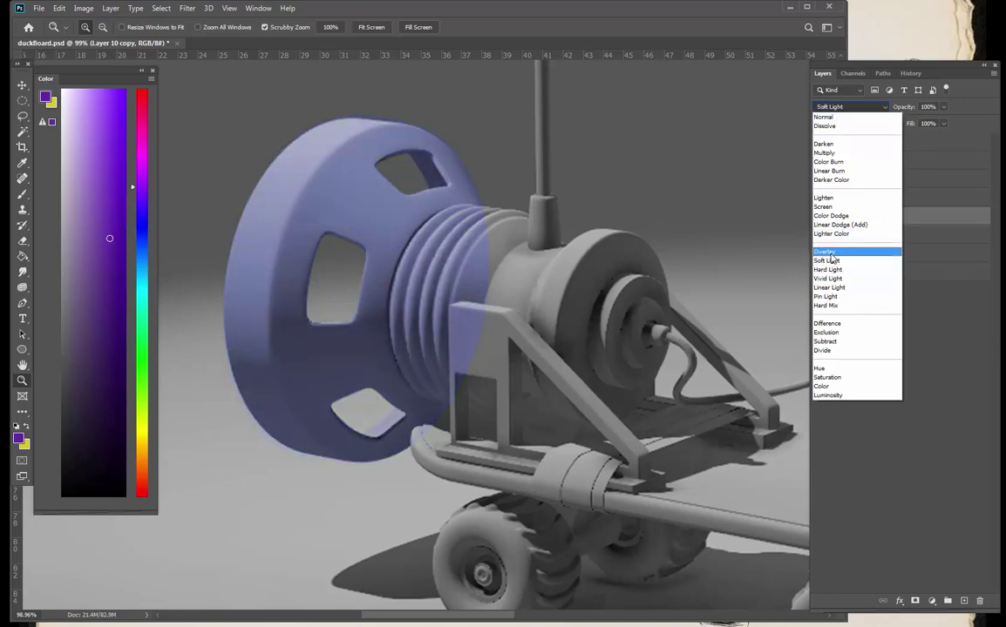
click(834, 251)
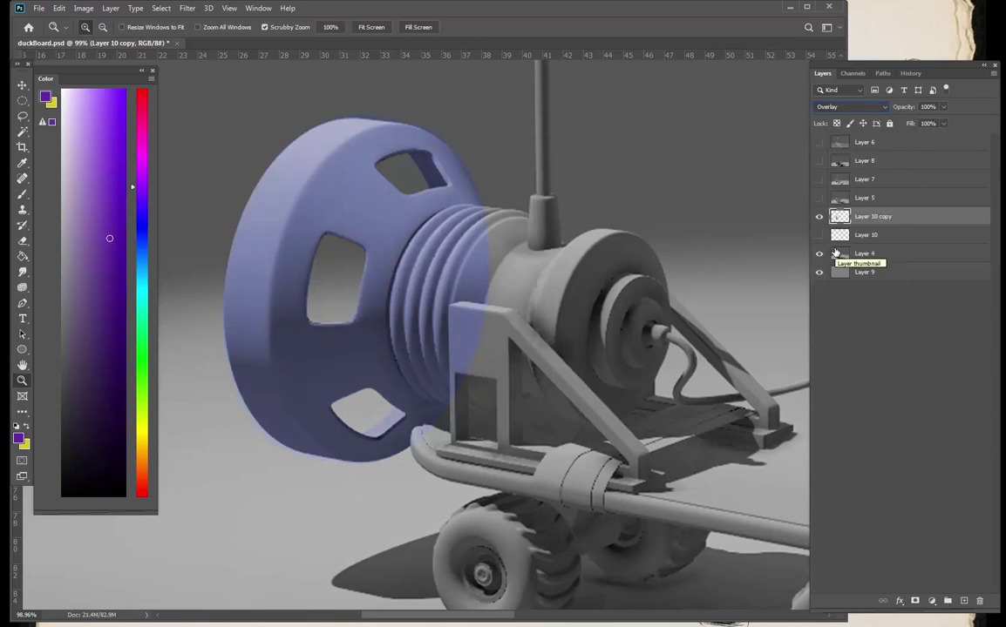
- Compare the turbine render with and without the blue colour layers by toggling their visibility
click(819, 216)
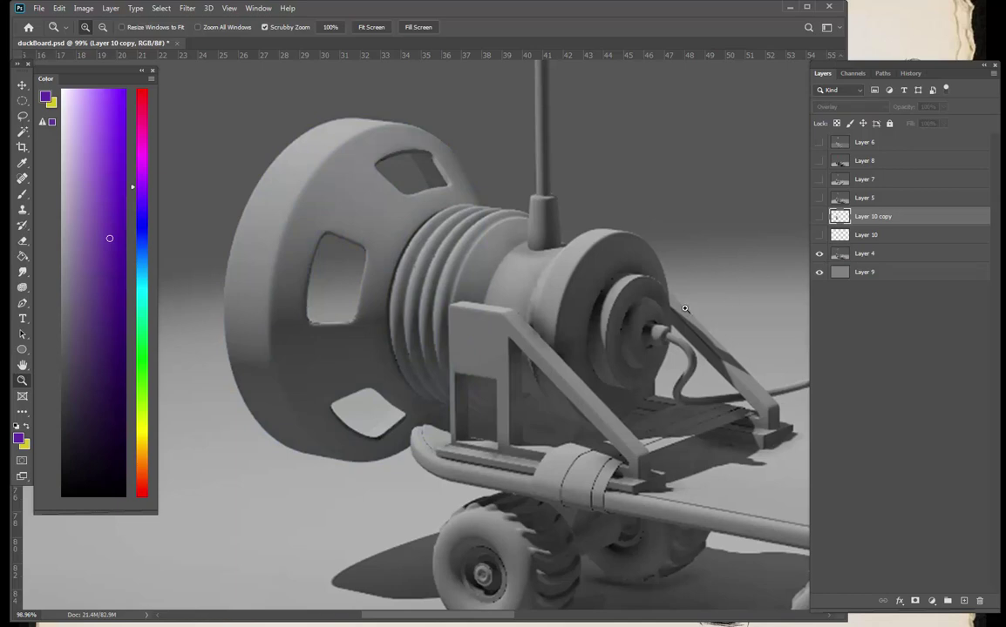
click(818, 216)
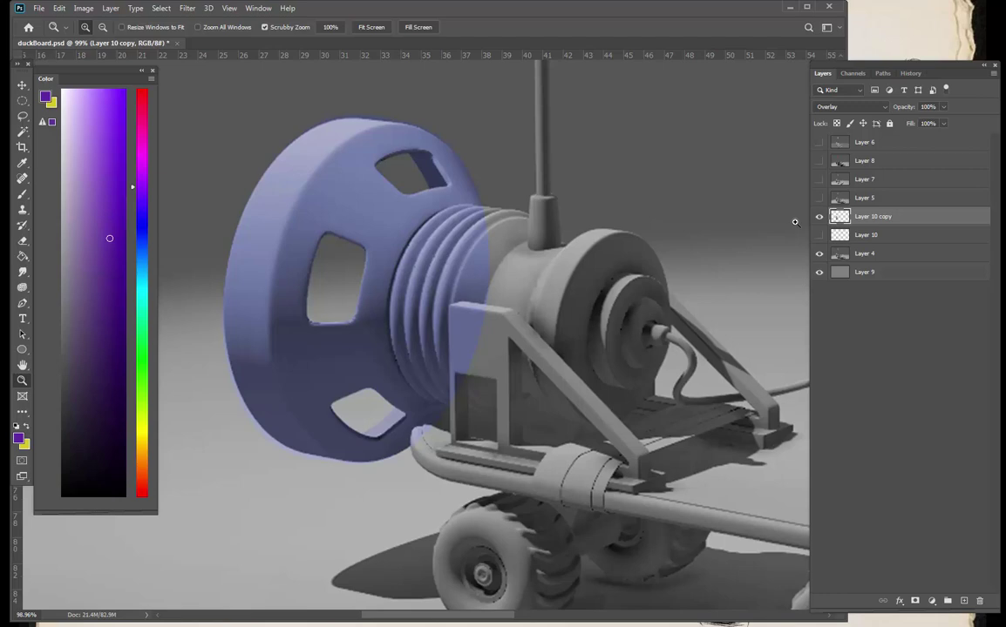
click(819, 236)
click(818, 236)
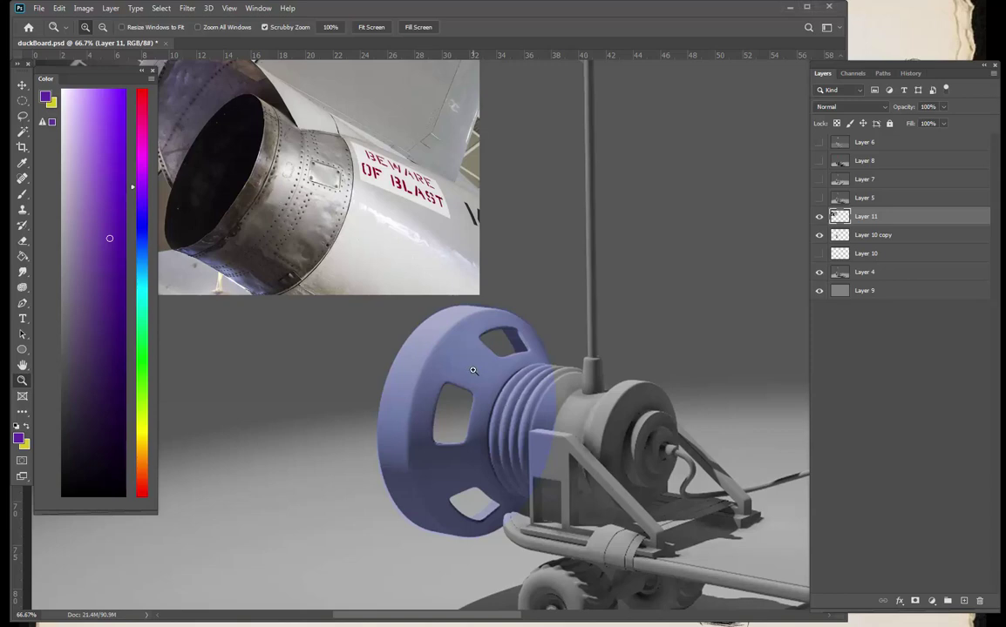
click(819, 236)
- Create a new document 1024 by 1024 pixels with a white background
click(38, 8)
click(47, 21)
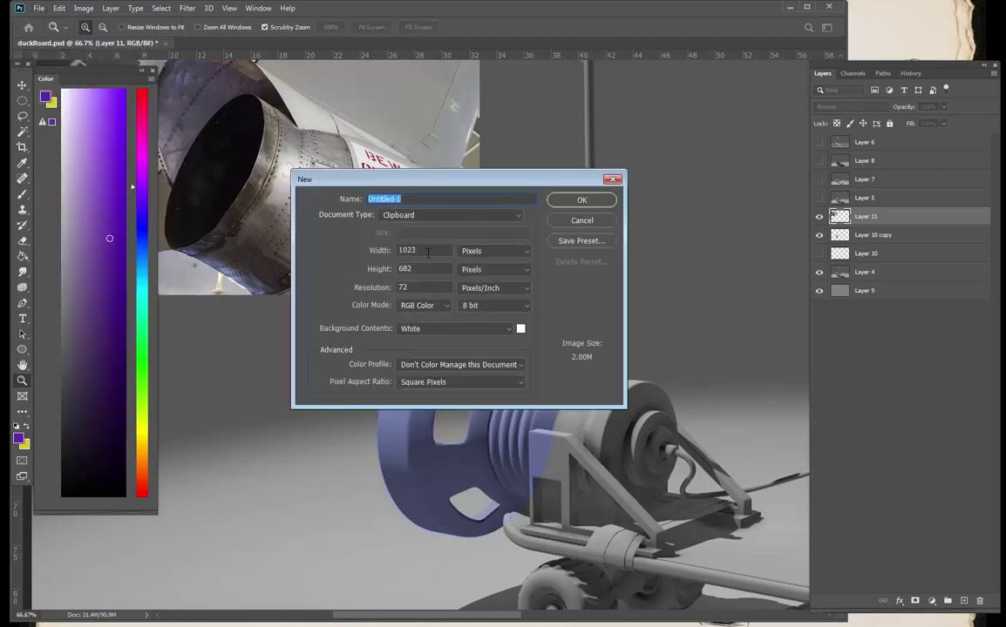
click(428, 252)
text(1022)
click(409, 250)
text(1024)
key(Tab)
text(1024)
click(581, 201)
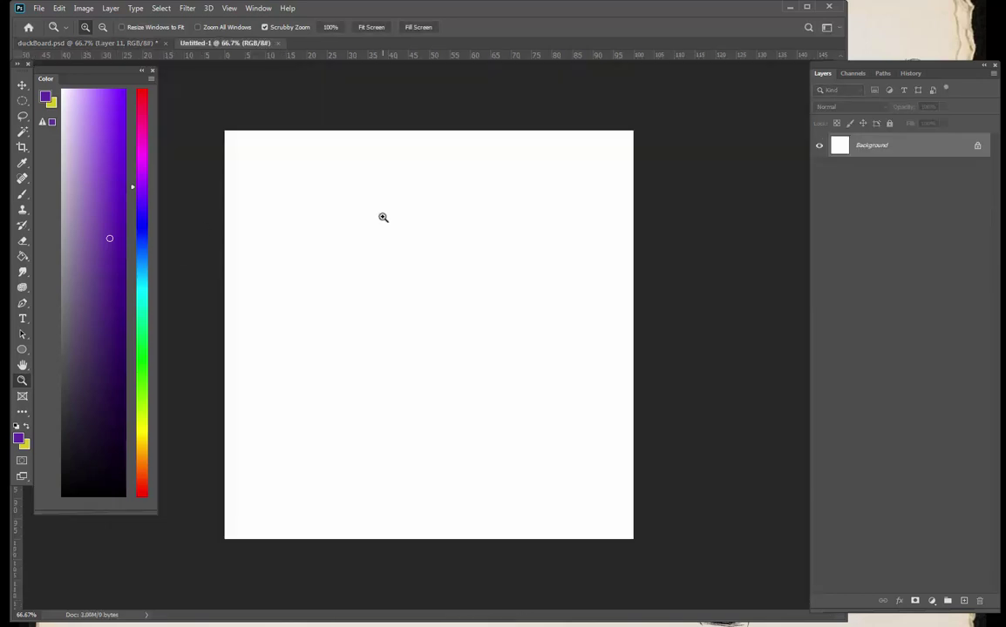
- Paste the jet exhaust photo into the new document and fill the Background layer with a mid grey sampled from the photo
key(g)
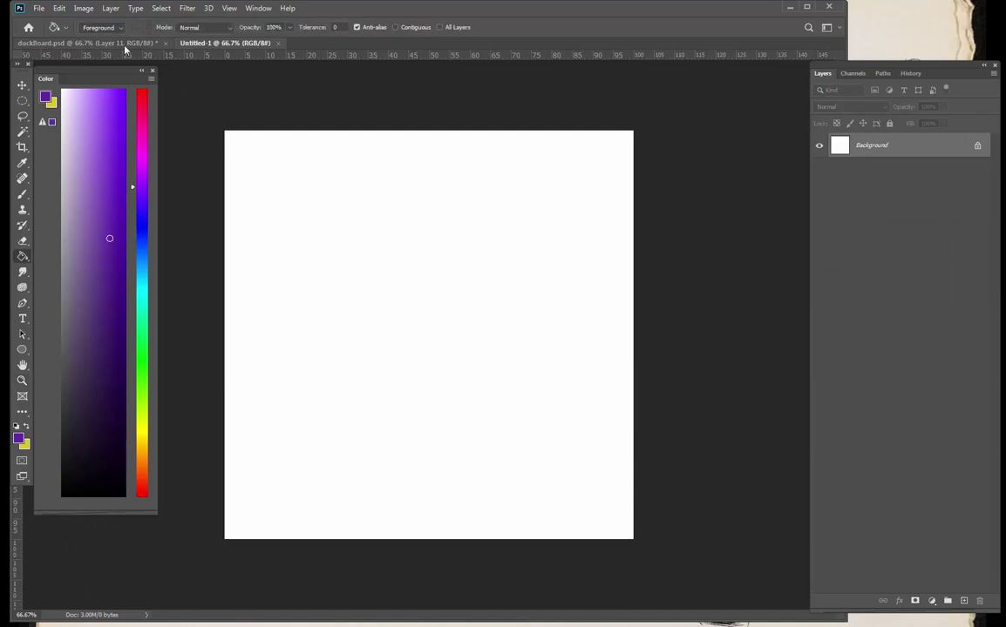
key(ctrl+v)
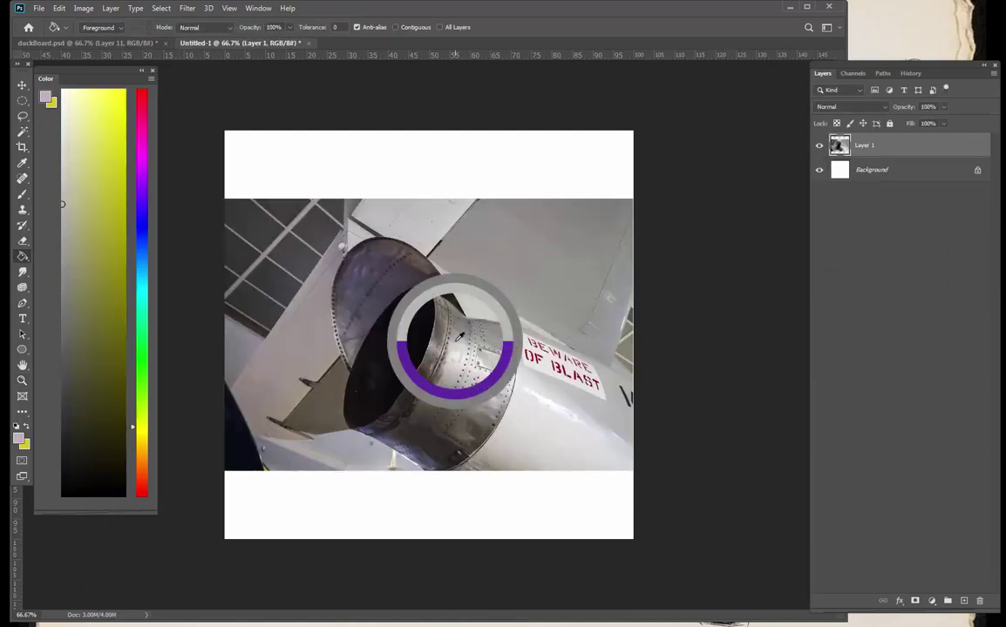
alt+click(416, 309)
click(856, 172)
click(599, 143)
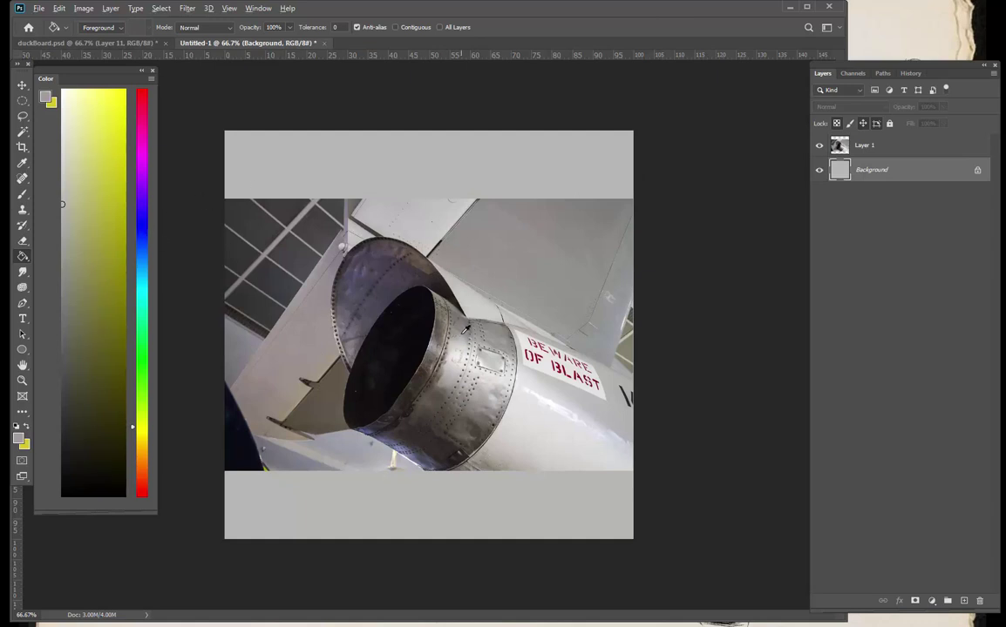
click(566, 258)
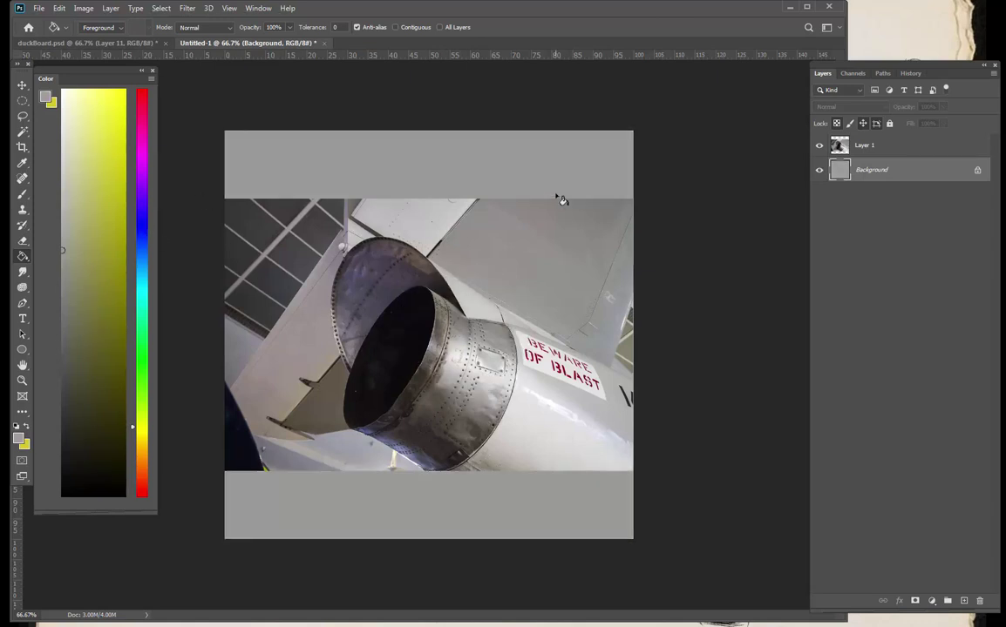
- Add an empty layer above the hidden photo layer and choose the canvas brush preset
click(863, 145)
click(819, 145)
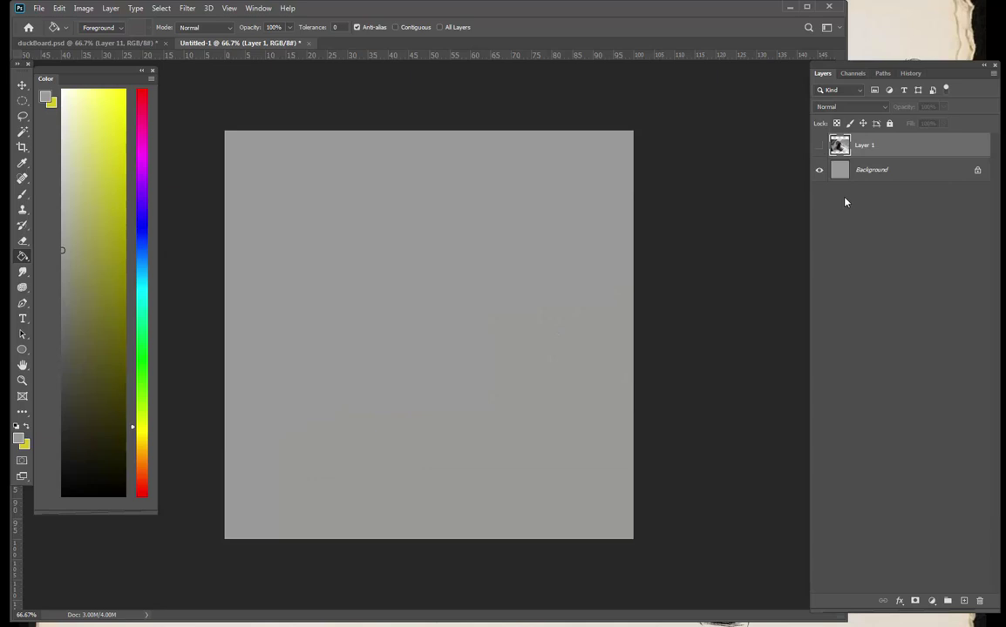
click(962, 601)
key(b)
right_click(354, 373)
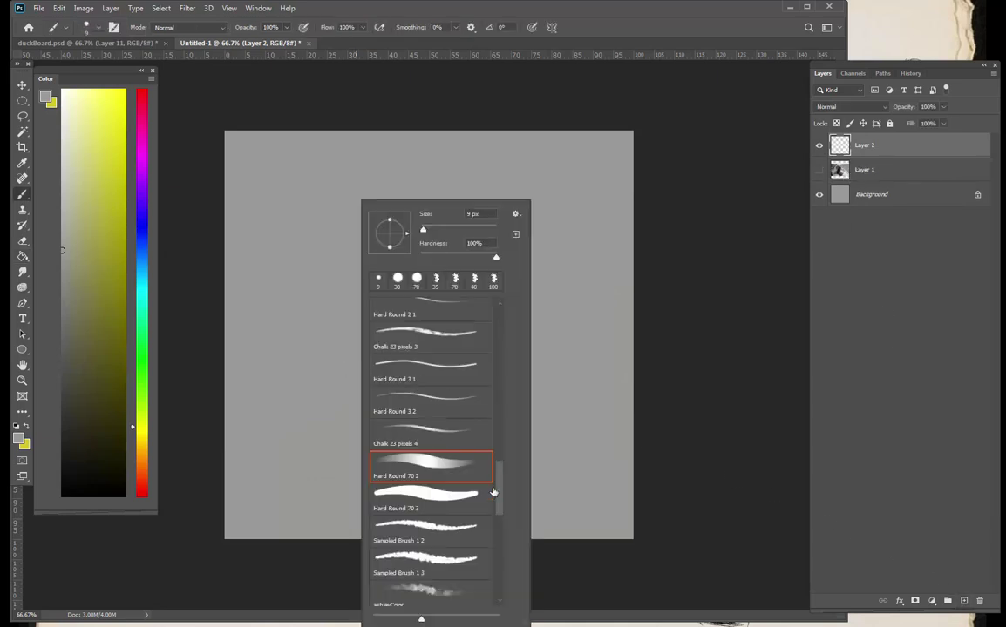
scroll(501, 505, down, 10)
scroll(454, 488, up, 3)
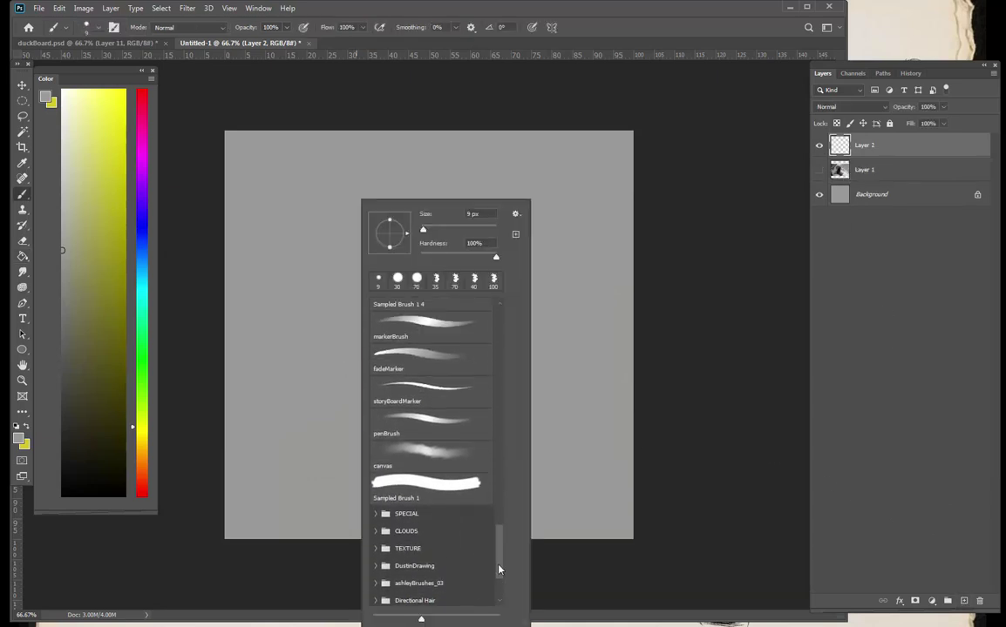
click(455, 462)
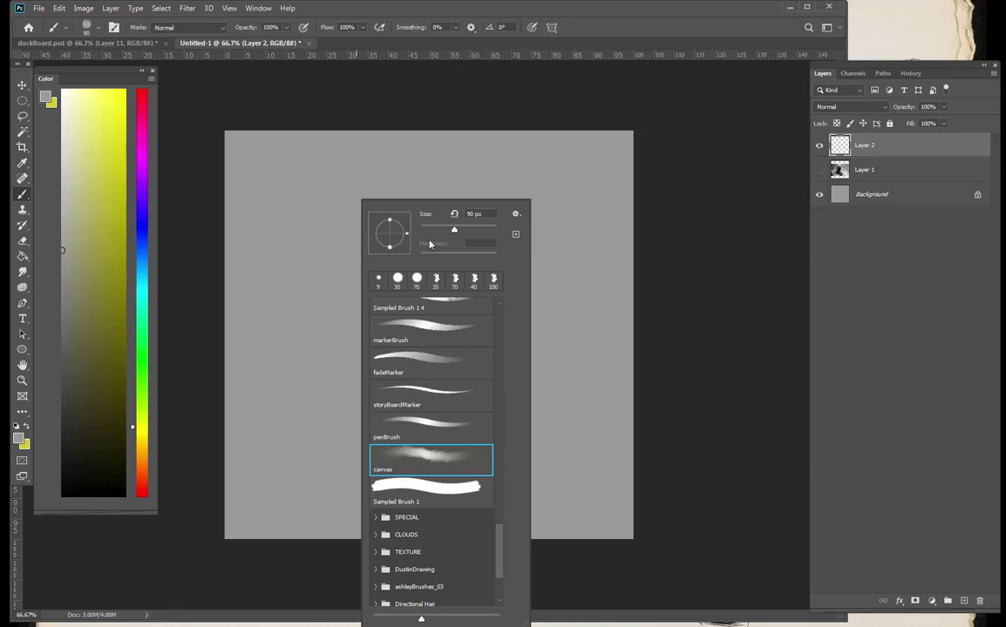
- Sample a dark warm grey from the exhaust photo and, with the photo hidden, paint a short stroke on Layer 2
click(819, 170)
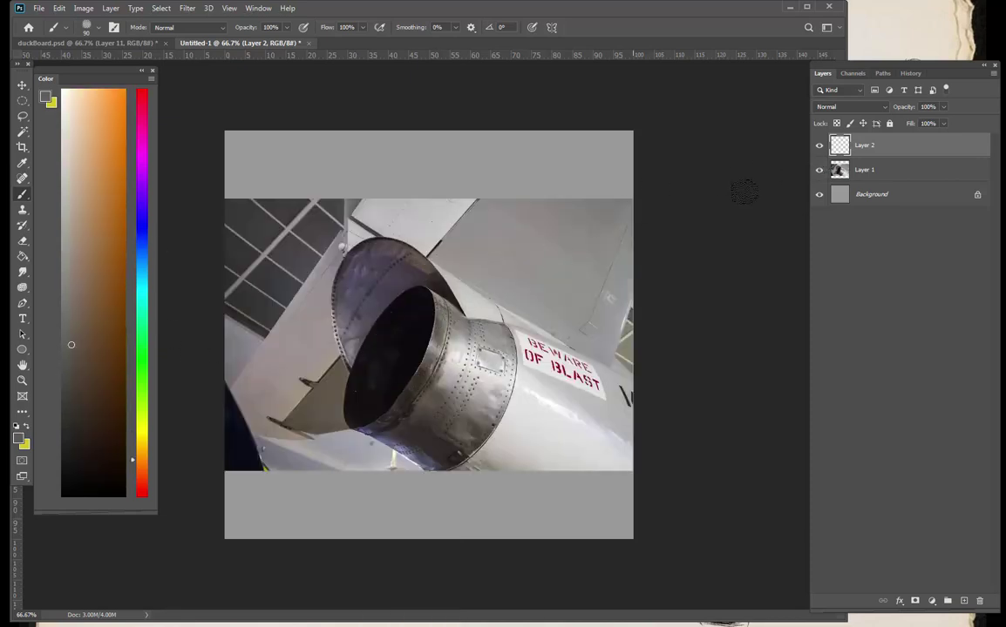
click(819, 146)
click(819, 146)
click(819, 170)
drag(505, 237, 471, 298)
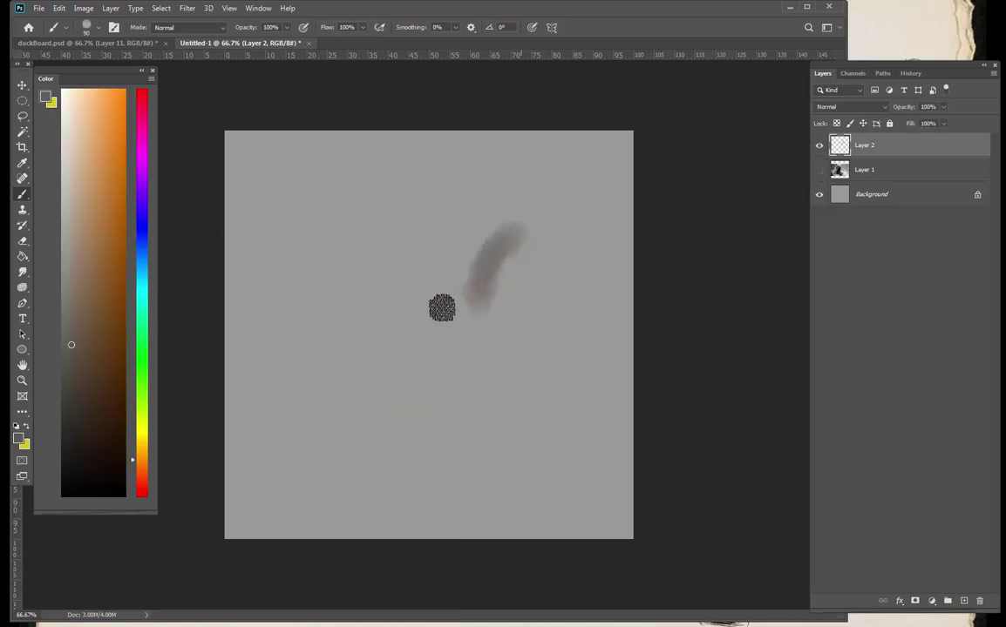
- Enlarge the canvas brush to 300 px and paint mottled grey texture patches across Layer 2
key(bracketright)
key(bracketright)
key(bracketright)
key(bracketright)
key(bracketright)
drag(441, 259, 353, 286)
key(bracketright)
key(bracketright)
drag(391, 219, 373, 249)
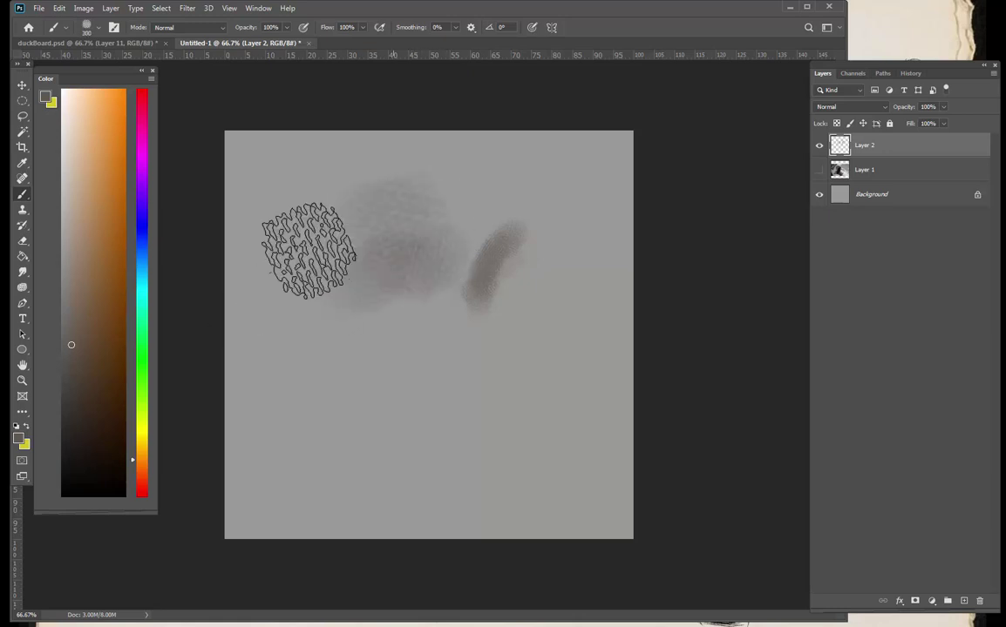
mouse_move(551, 195)
mouse_down()
mouse_move(596, 359)
mouse_move(370, 445)
mouse_move(266, 349)
mouse_up()
mouse_move(483, 281)
mouse_down()
mouse_move(312, 398)
mouse_move(537, 311)
mouse_move(512, 273)
mouse_move(447, 225)
mouse_move(347, 177)
mouse_move(263, 171)
mouse_move(292, 273)
mouse_move(260, 414)
mouse_move(349, 495)
mouse_move(605, 485)
mouse_up()
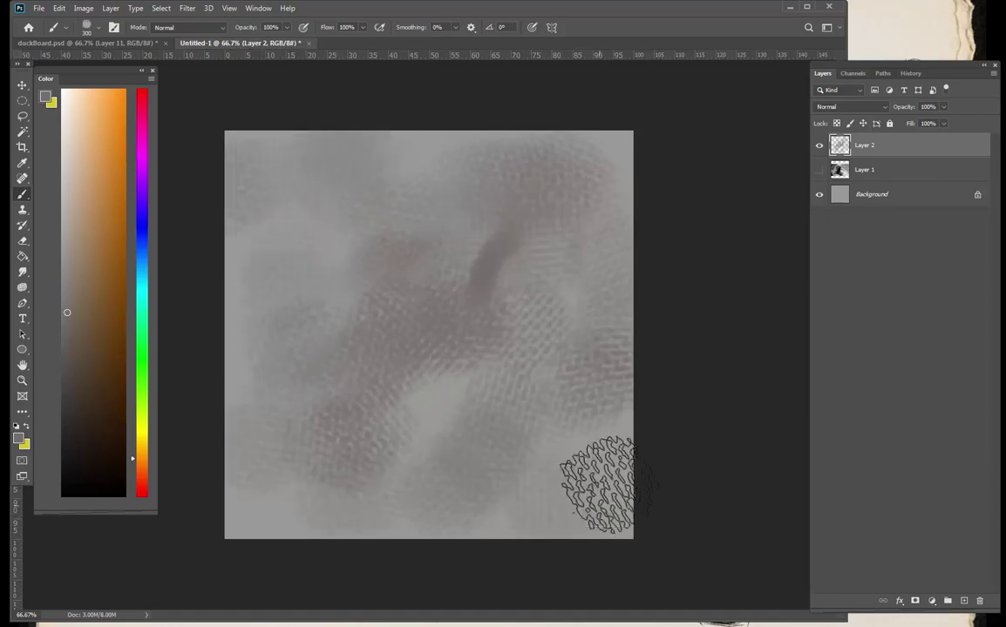
- Blend the dark patches on Layer 2 with greys sampled from the canvas and an orange-tinted grey
alt+click(537, 419)
drag(538, 419, 426, 473)
alt+click(462, 348)
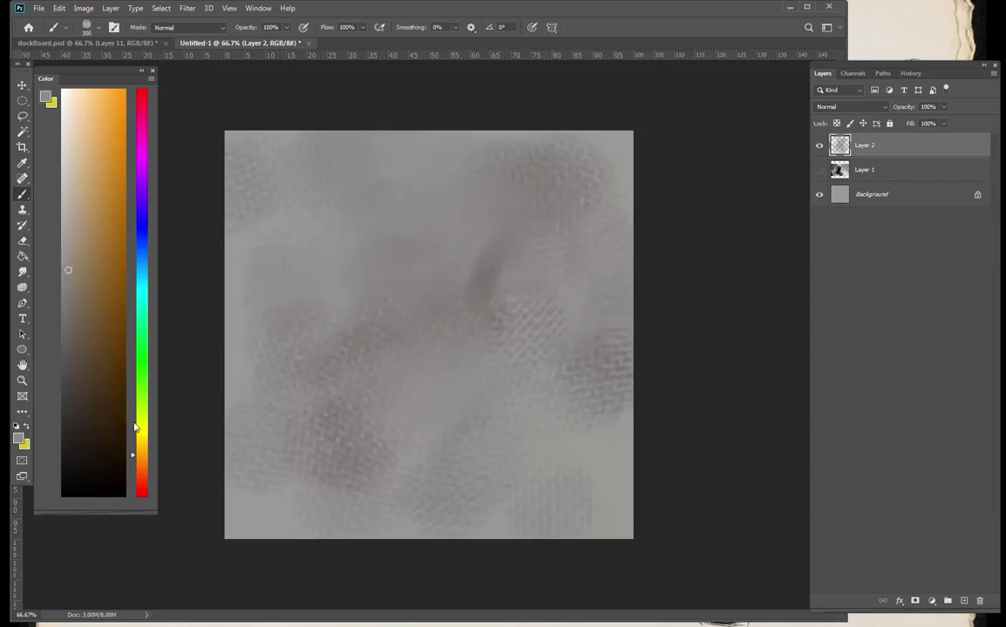
click(143, 470)
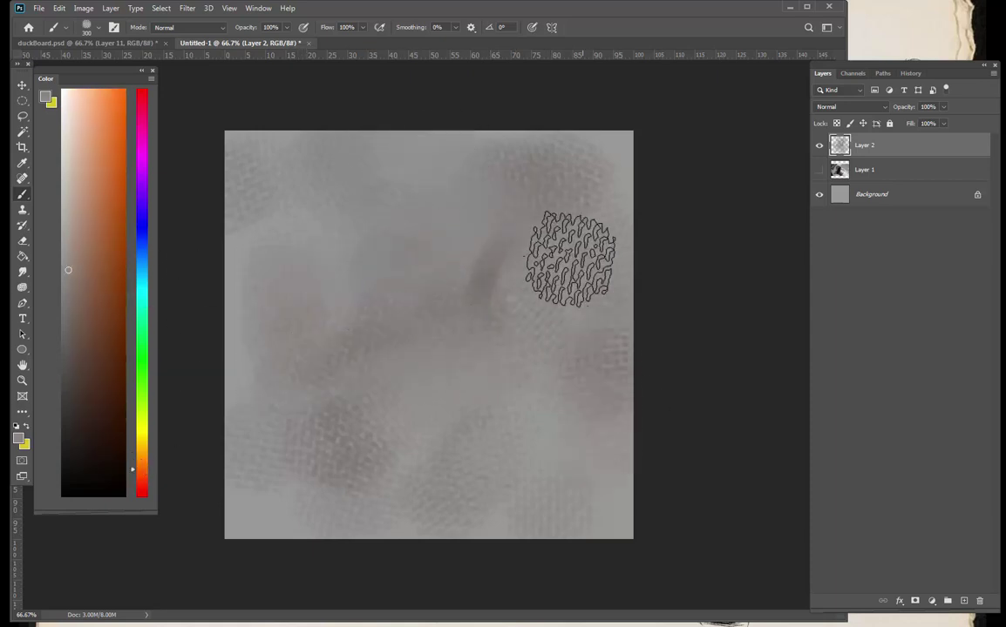
- Brush green-tinted grey patches onto Layer 2 and soften them with greys sampled from the painting
click(144, 268)
click(138, 324)
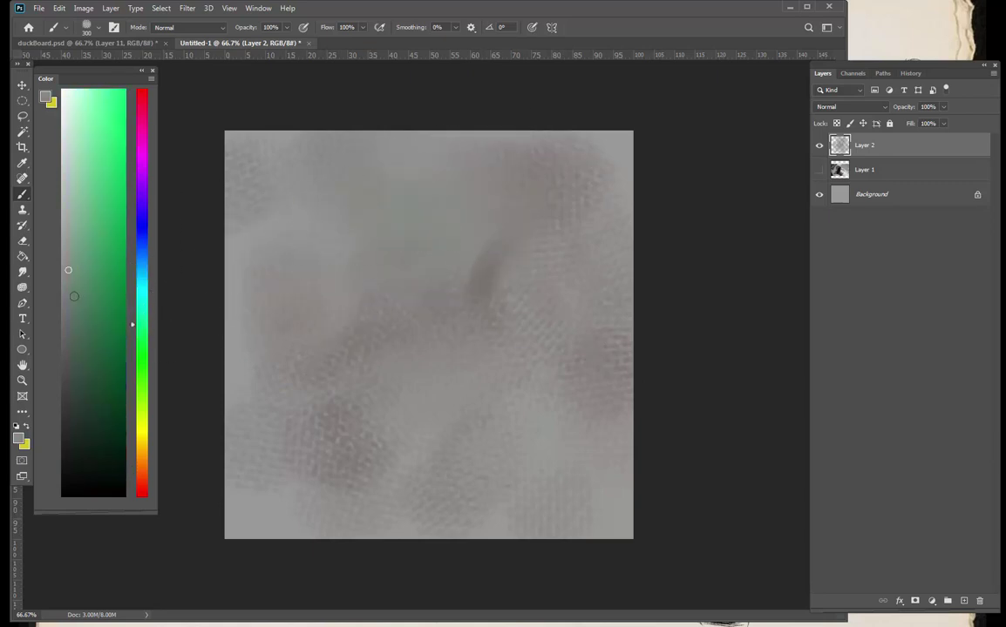
click(63, 323)
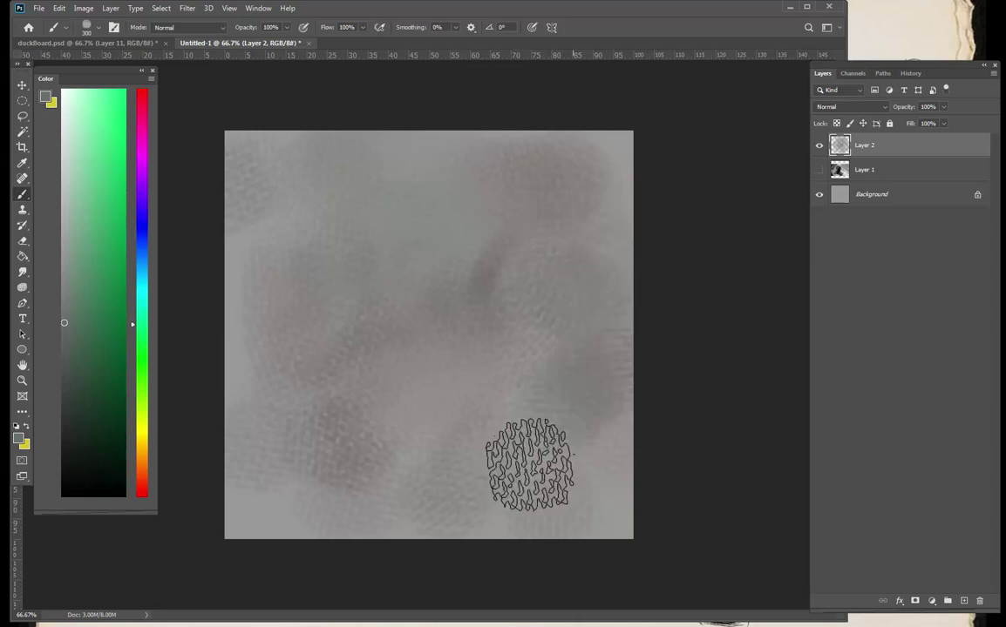
alt+click(395, 368)
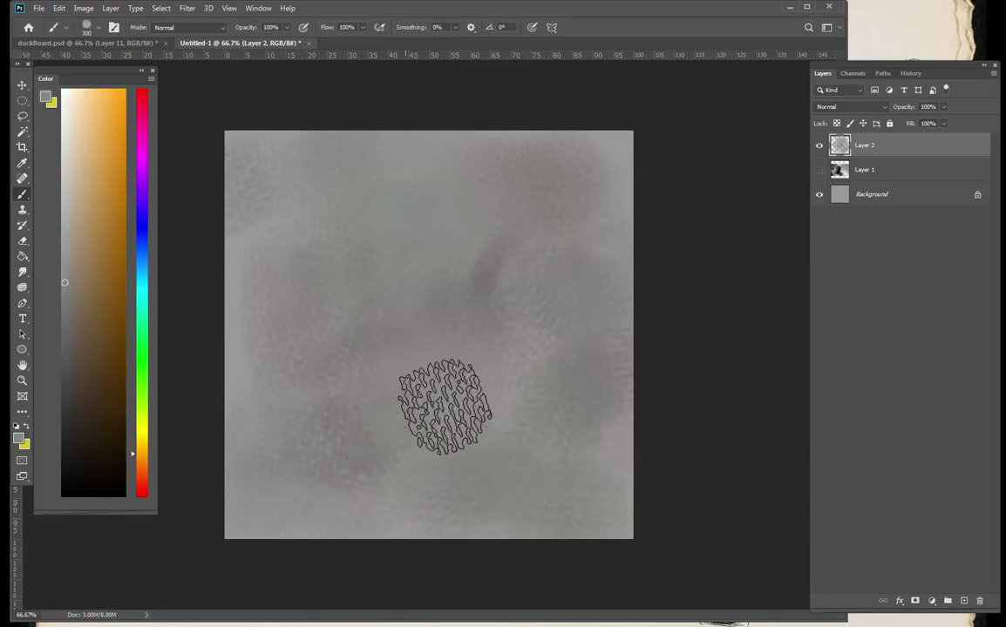
alt+click(410, 301)
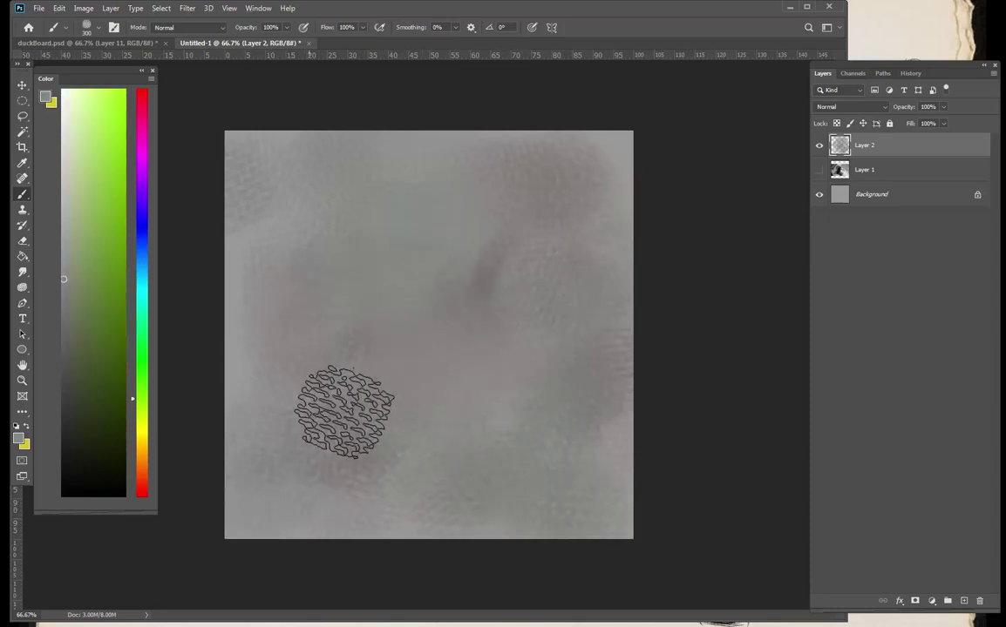
- Move the photo on Layer 1 above the painted Layer 2 and hide it
click(819, 170)
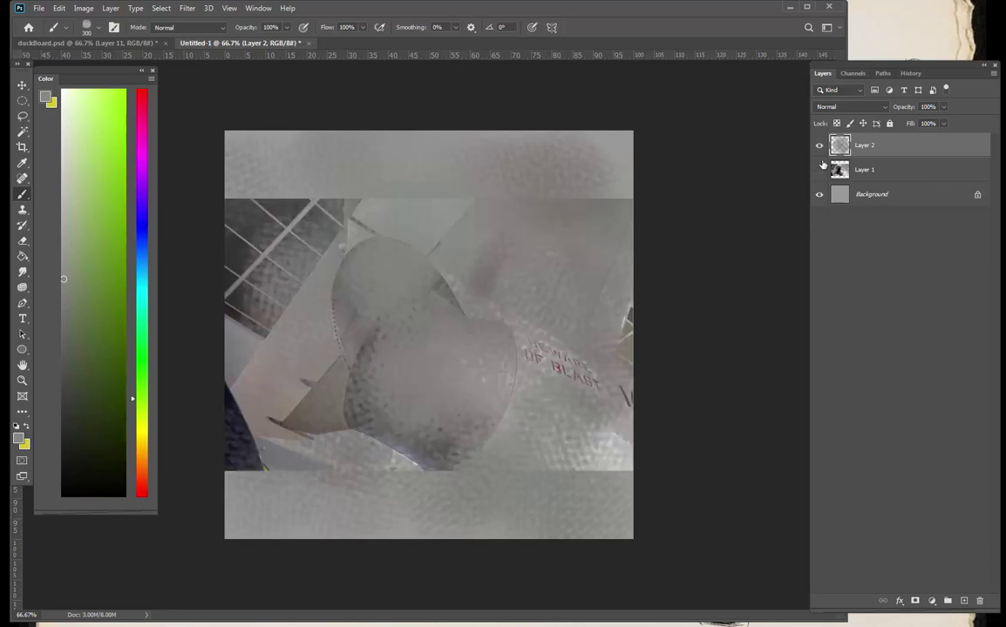
click(821, 169)
drag(850, 169, 873, 140)
click(818, 147)
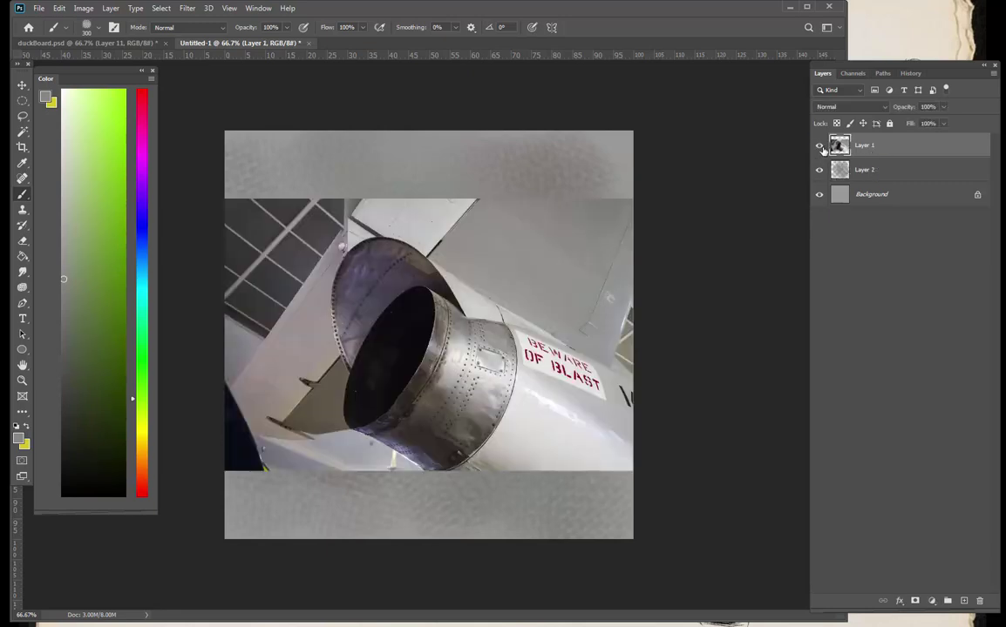
click(819, 147)
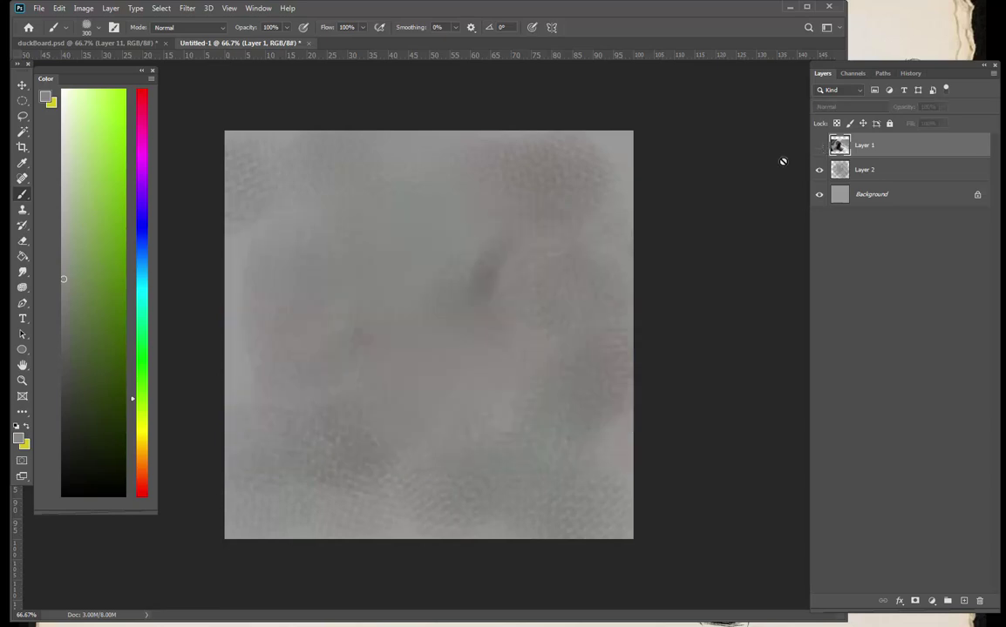
- Switch the brush to the scratches 1 preset
right_click(377, 365)
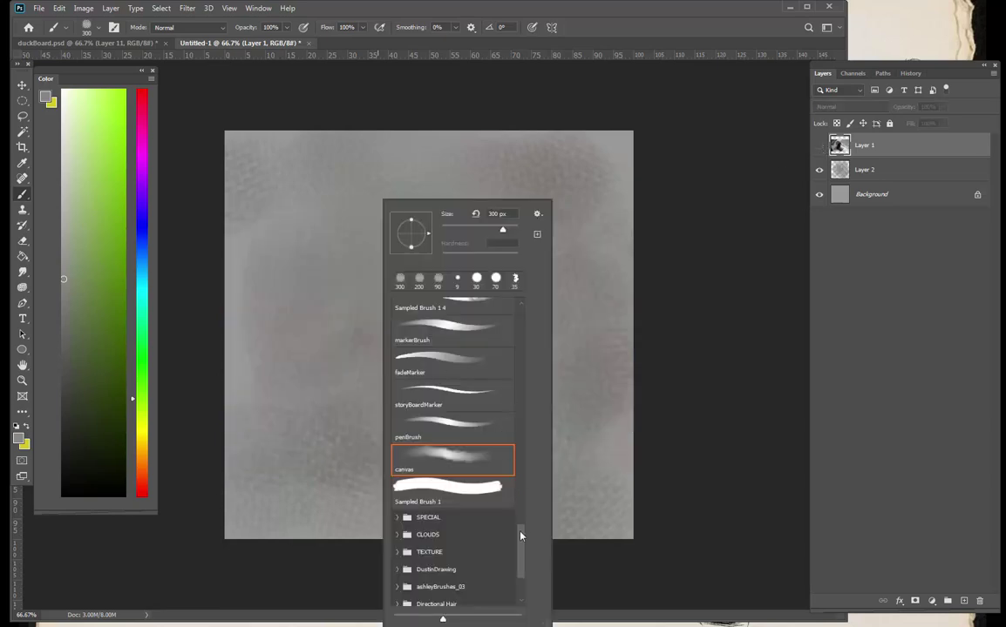
drag(521, 536, 525, 489)
click(462, 533)
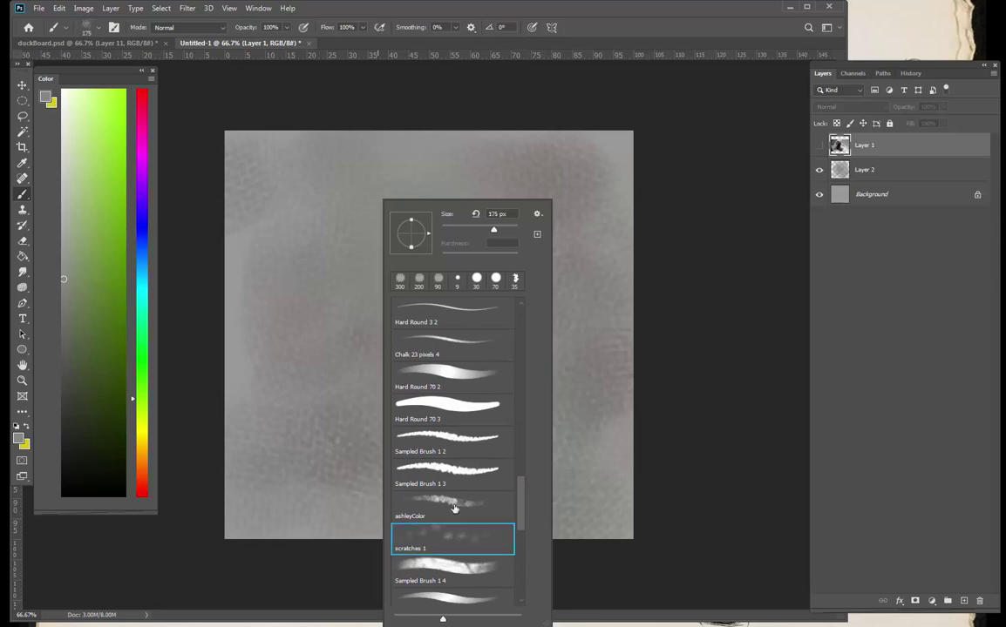
click(344, 482)
click(417, 237)
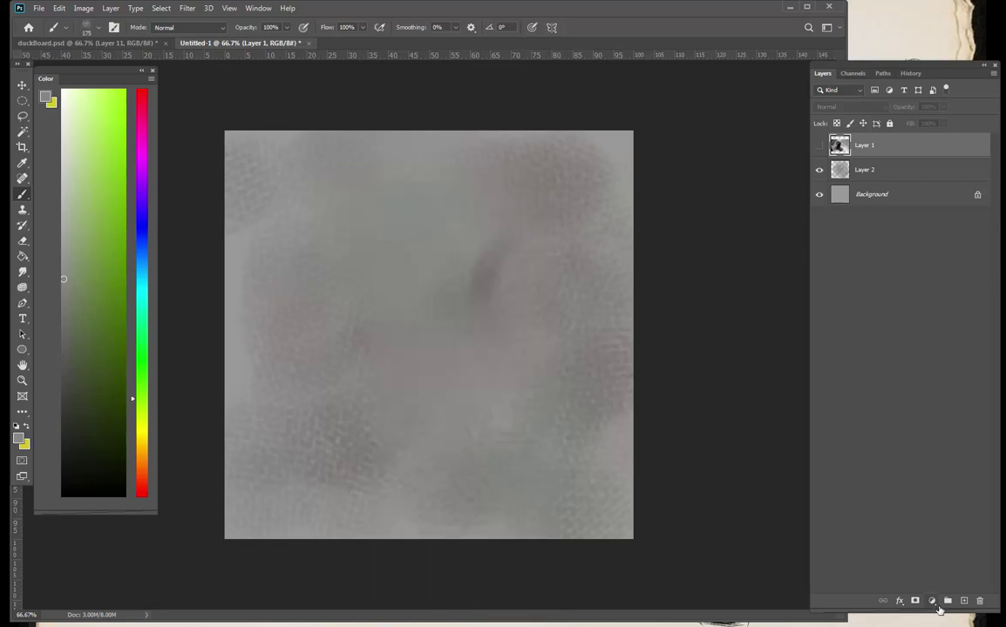
- Add a new layer above Layer 1 and choose a dark orange-tinted grey starting from a colour sampled on the canvas
key(ctrl+shift+alt+n)
click(443, 398)
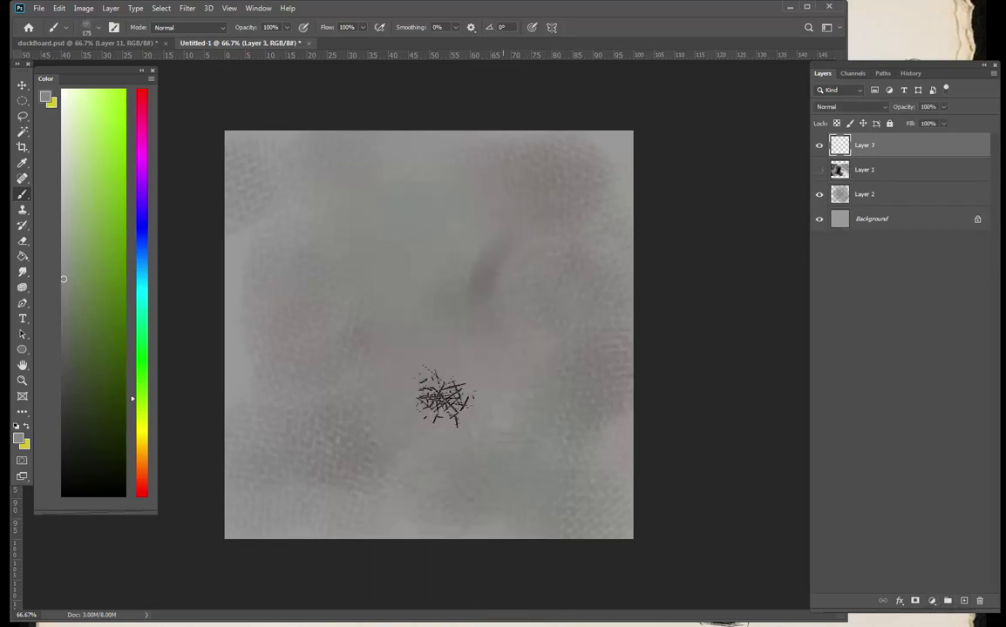
alt+click(398, 330)
click(70, 350)
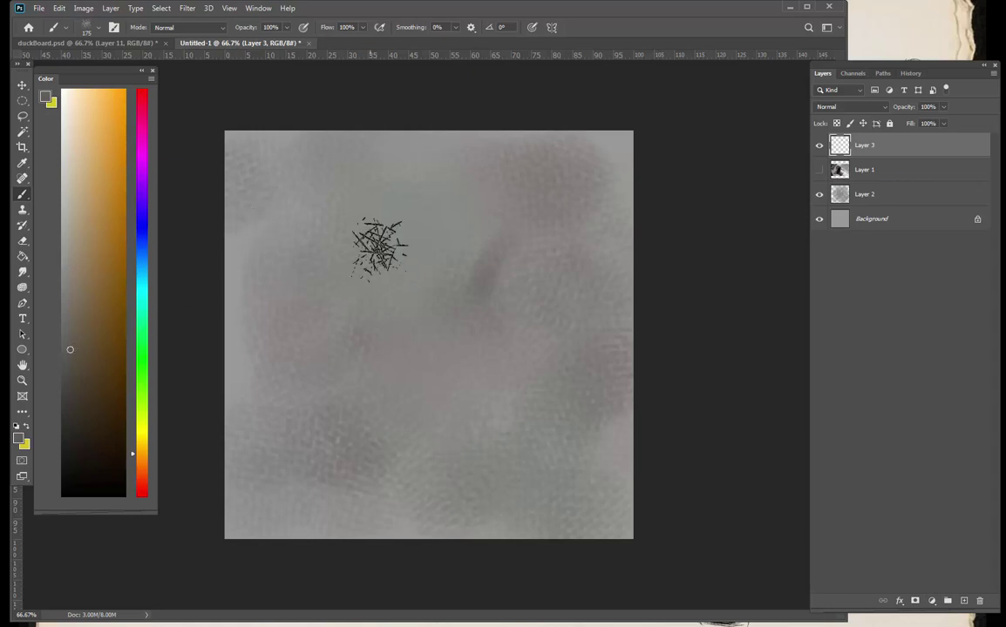
click(355, 315)
click(302, 384)
key(ctrl+z)
key(ctrl+z)
- Enlarge the scratches brush to 500 px and stamp large dark grey scratches onto Layer 3, including the reddish upper-right patch
key(bracketright)
key(bracketright)
key(bracketright)
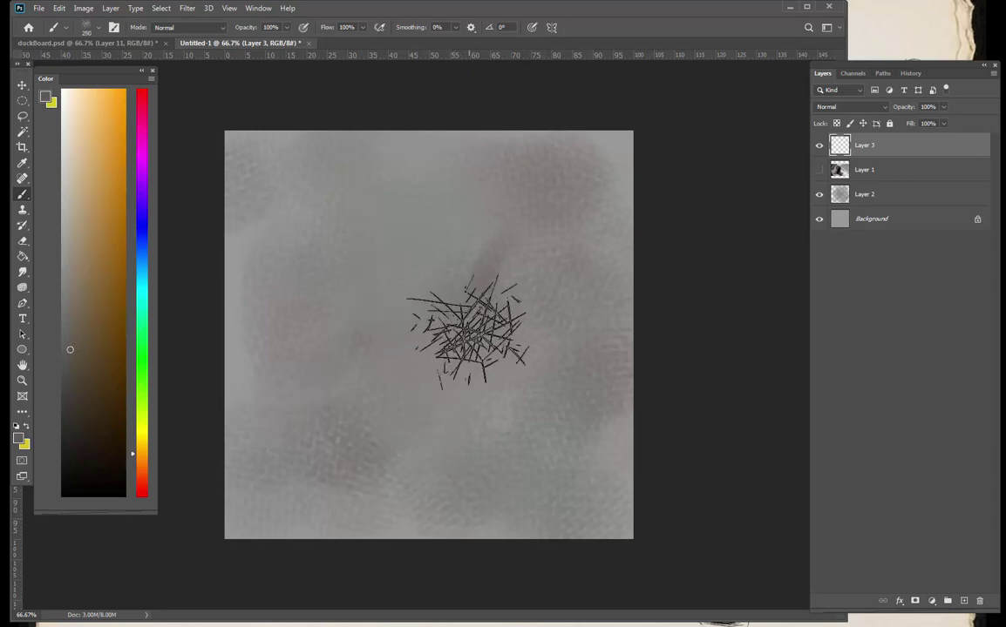
key(bracketright)
key(bracketright)
key(bracketright)
key(bracketright)
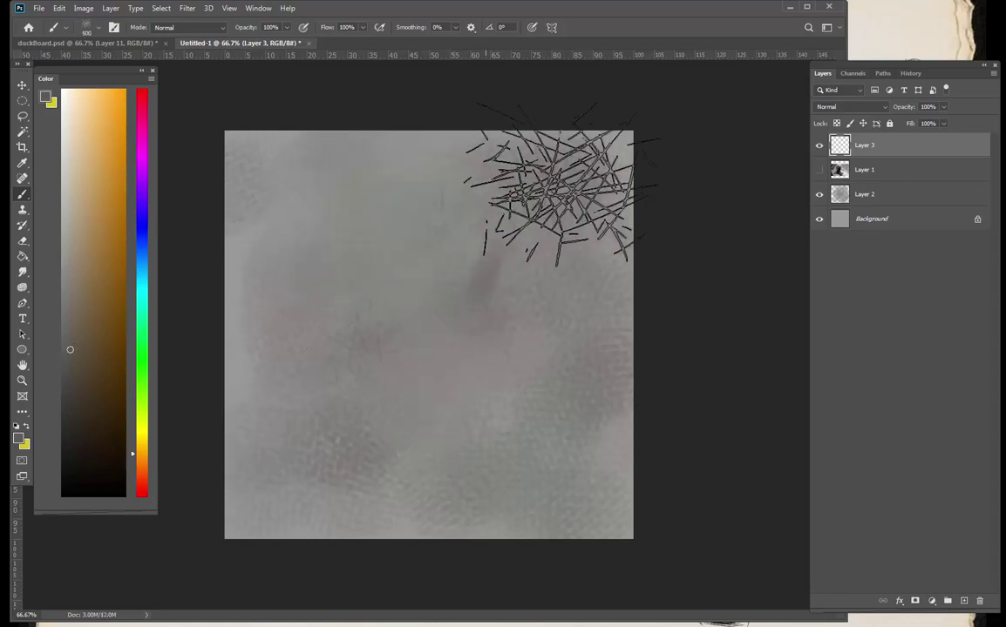
- Reduce the scratches brush to 175 px and add finer scratches to Layer 3 in a slightly lighter grey
key(bracketleft)
key(bracketleft)
key(bracketleft)
key(bracketleft)
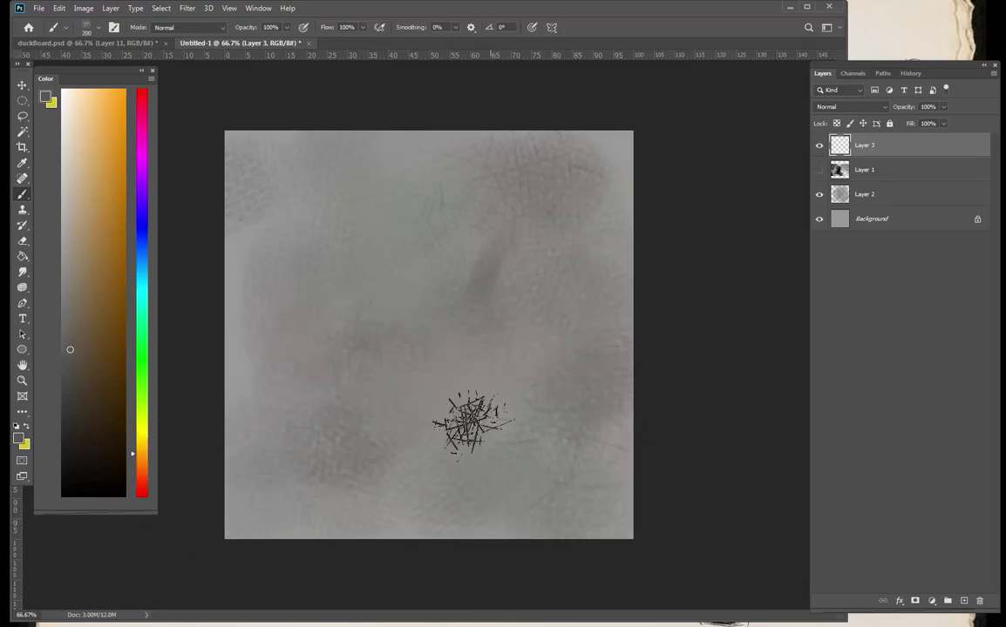
click(70, 328)
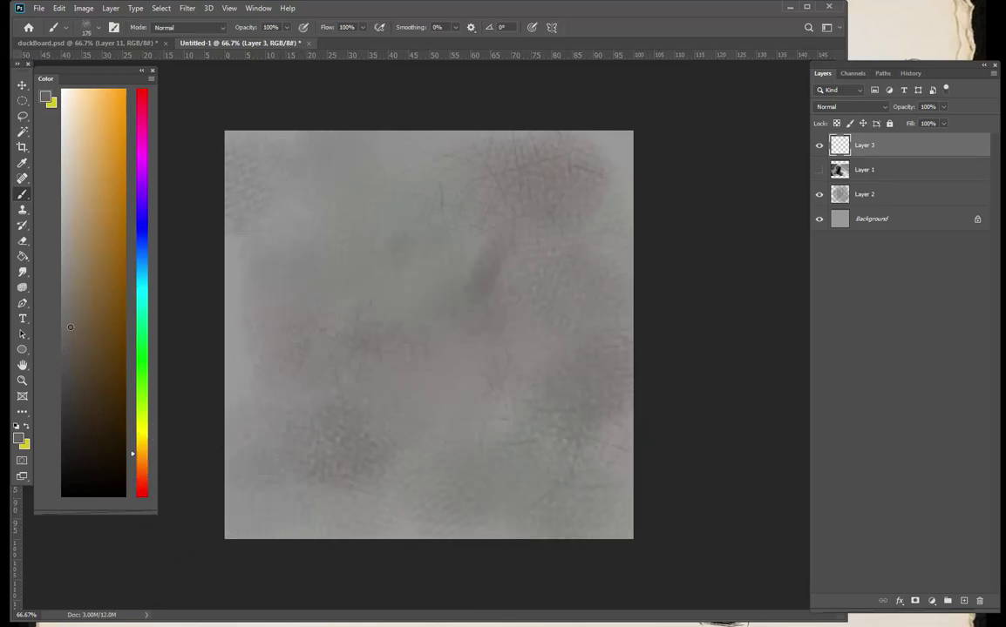
- Brush light warm-grey scratches over the texture on Layer 3 with the brush enlarged to 250 px
click(67, 244)
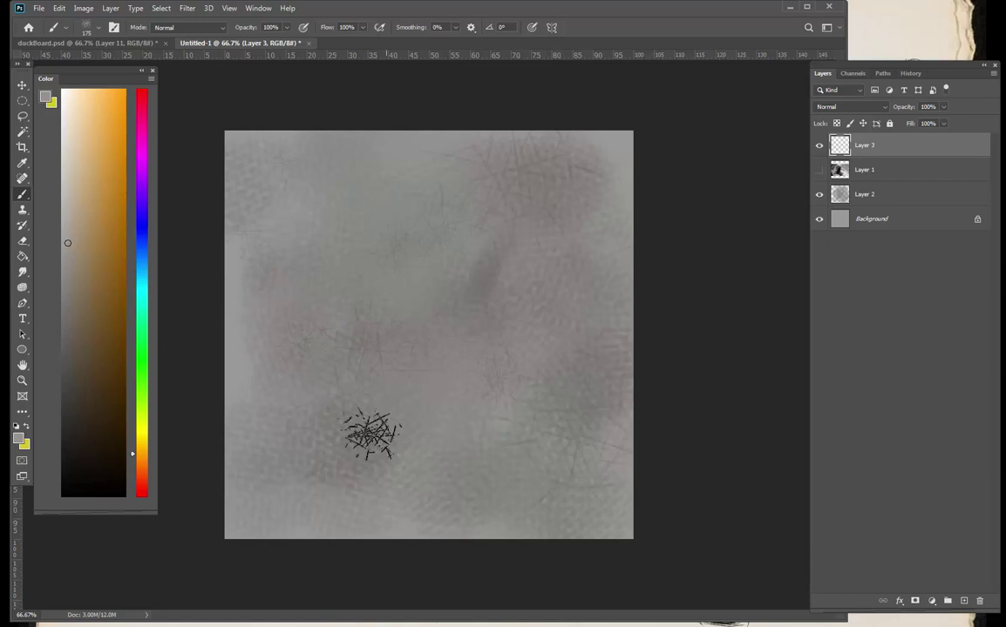
key(bracketright)
key(bracketright)
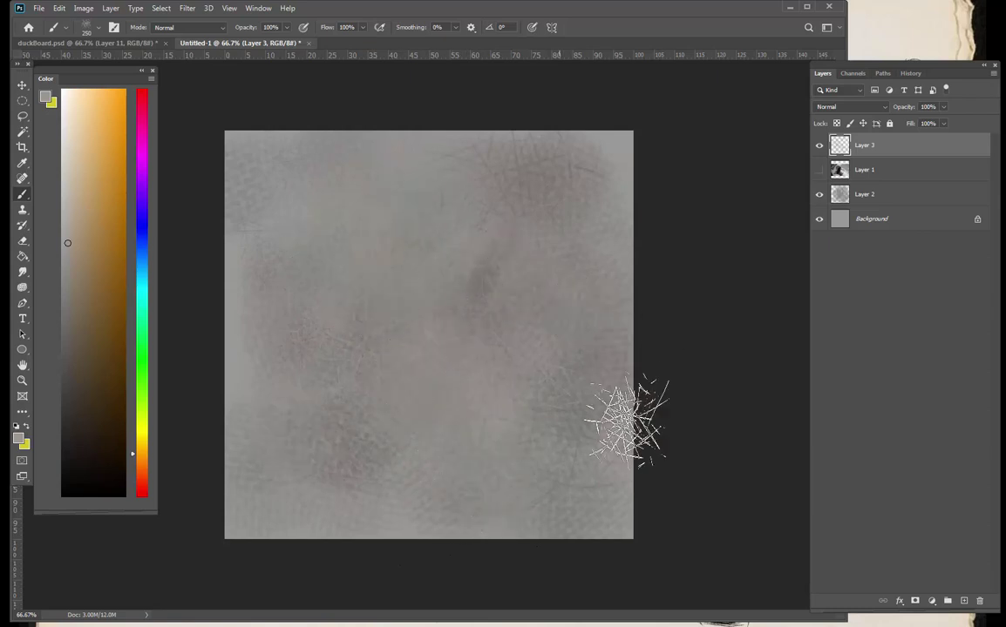
- Switch to the thin dotted-line brush preset angled at 70° and enlarge it to 175 px
right_click(373, 415)
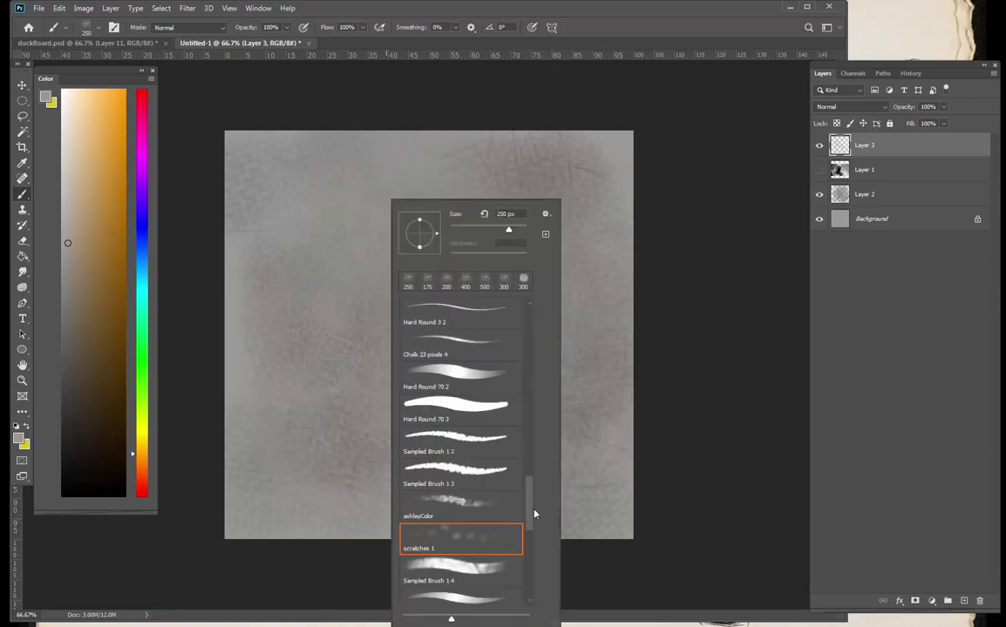
mouse_move(534, 514)
mouse_down()
mouse_move(555, 405)
mouse_move(546, 382)
mouse_up()
double_click(482, 464)
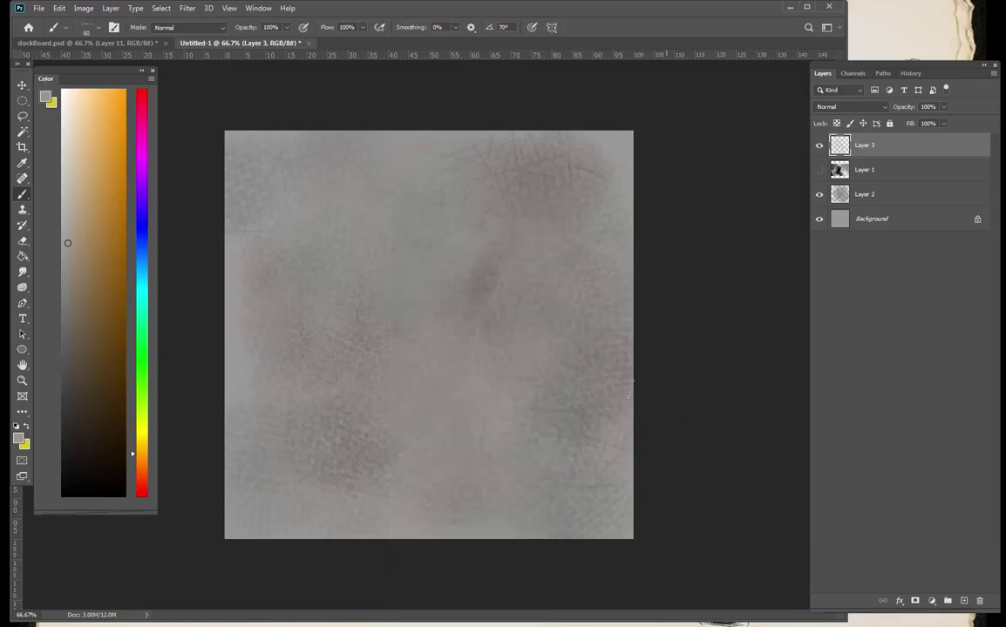
key(bracketright)
key(bracketright)
key(bracketright)
key(bracketright)
- Paint long darker grey streaks across Layer 3, undo the last stroke and set the brush flow to 10%
click(66, 320)
drag(317, 174, 328, 139)
drag(321, 443, 582, 465)
key(ctrl+z)
key(shift+1)
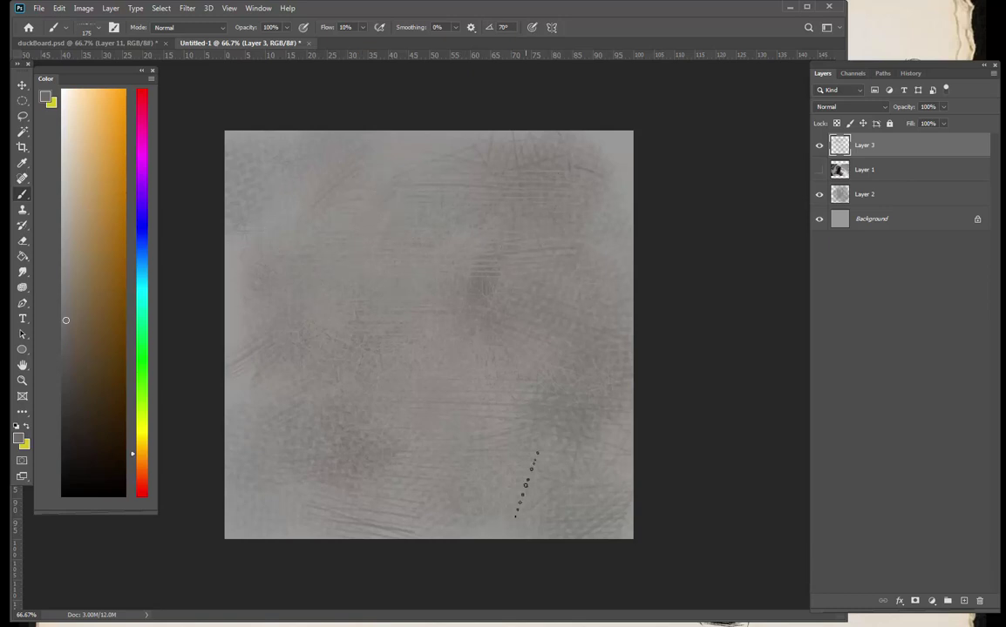
- Copy the whole texture merged from all visible layers and paste it into the duckBoard.psd document
key(ctrl+a)
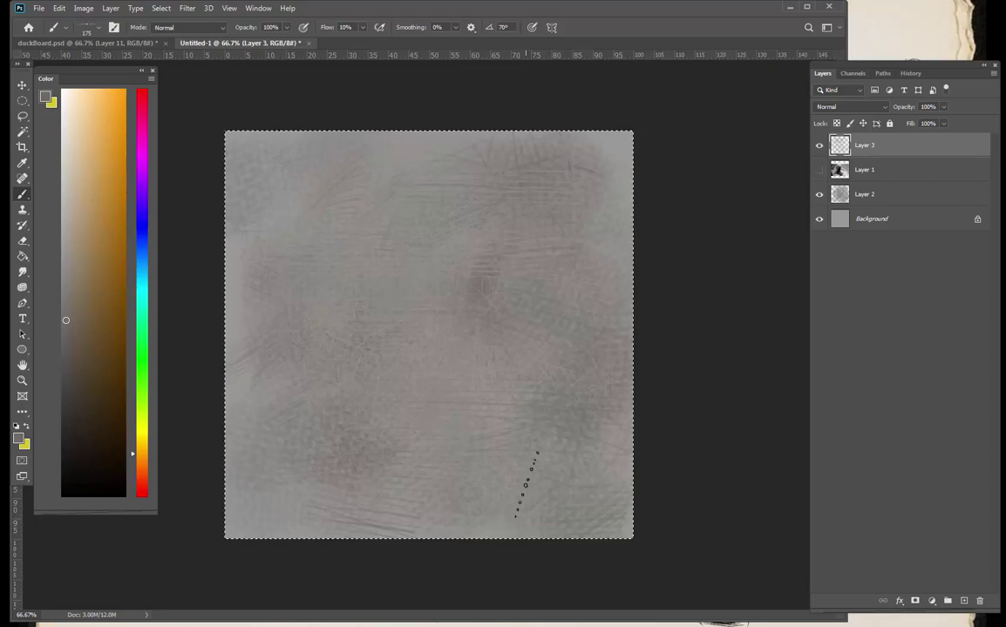
click(63, 11)
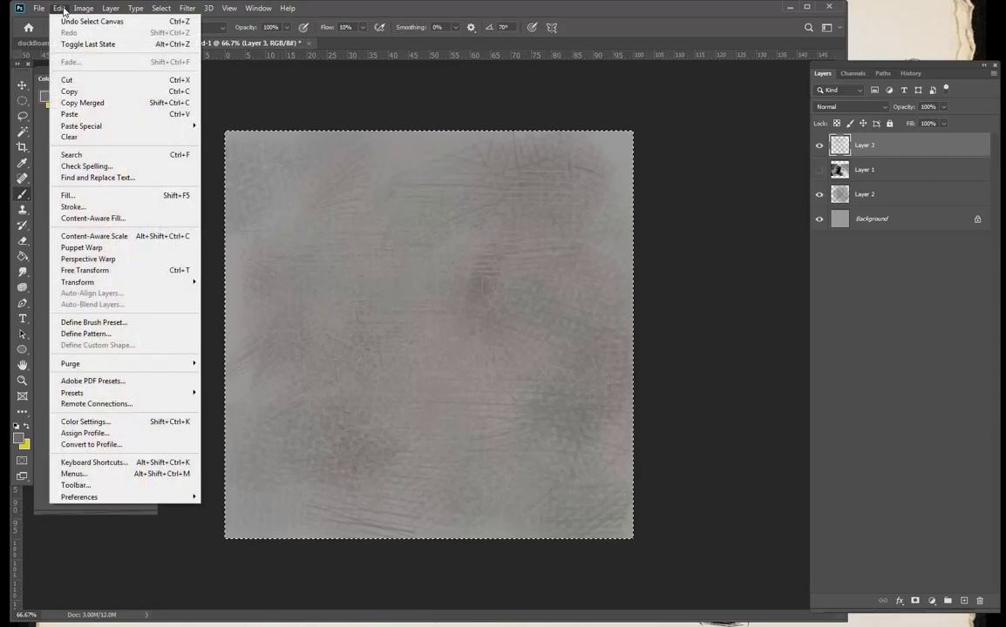
click(184, 103)
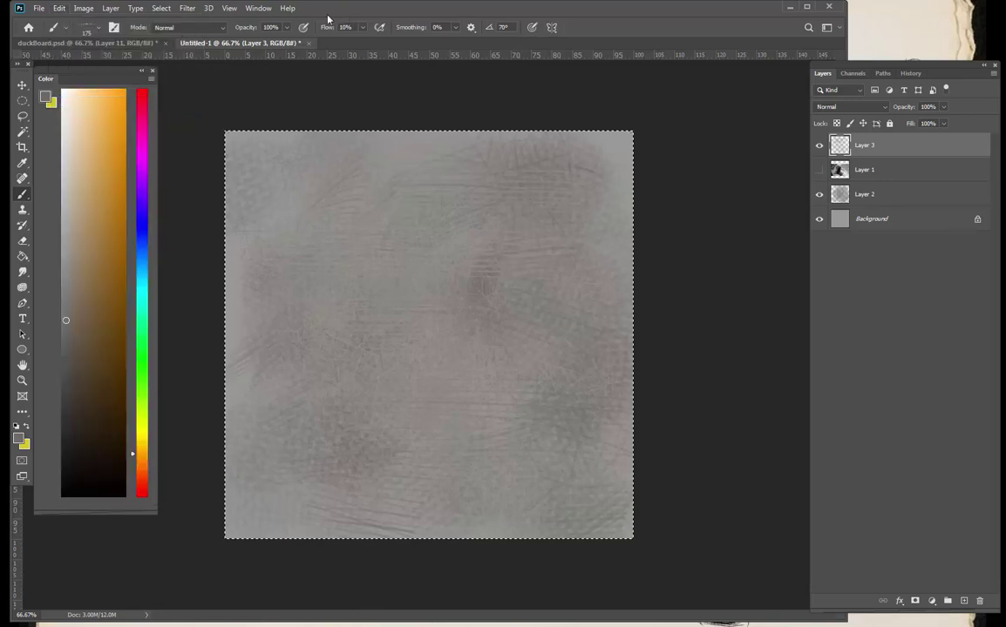
click(43, 43)
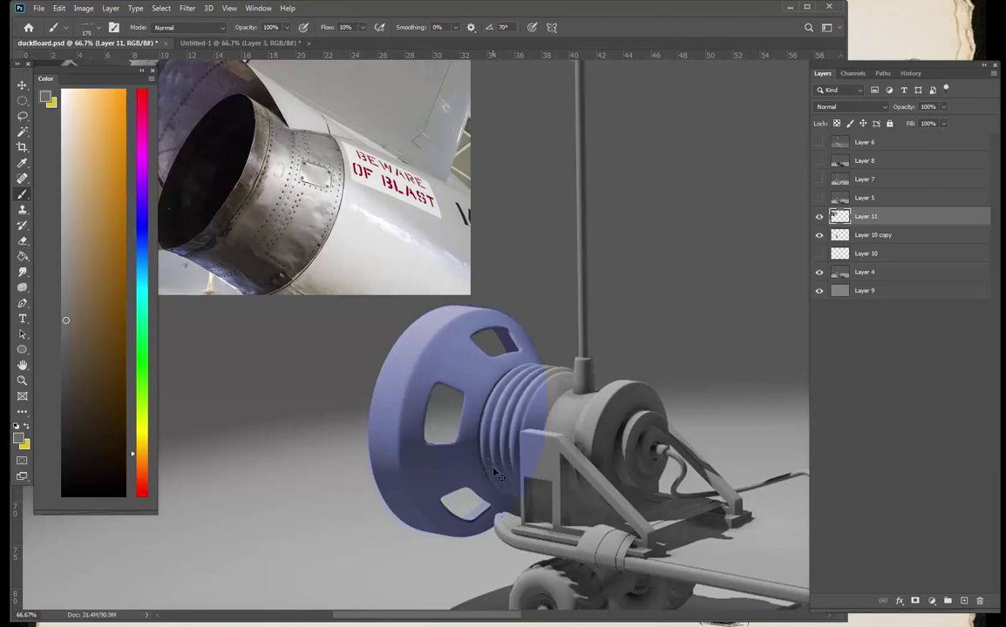
key(ctrl+v)
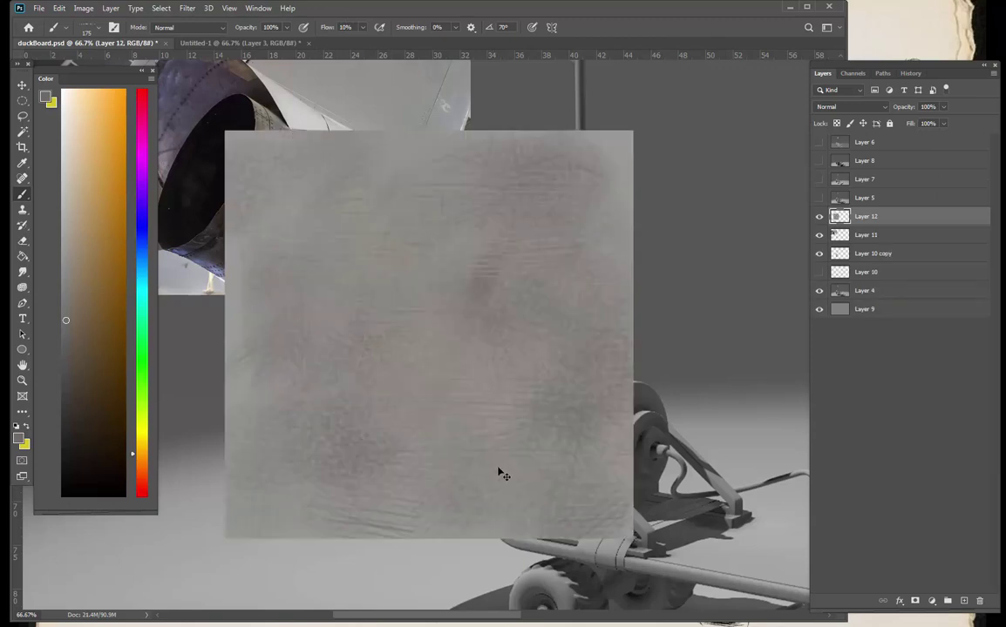
- Move the pasted Layer 12 directly above Layer 10 copy and clip it to that layer, with both layers visible
click(819, 217)
click(818, 254)
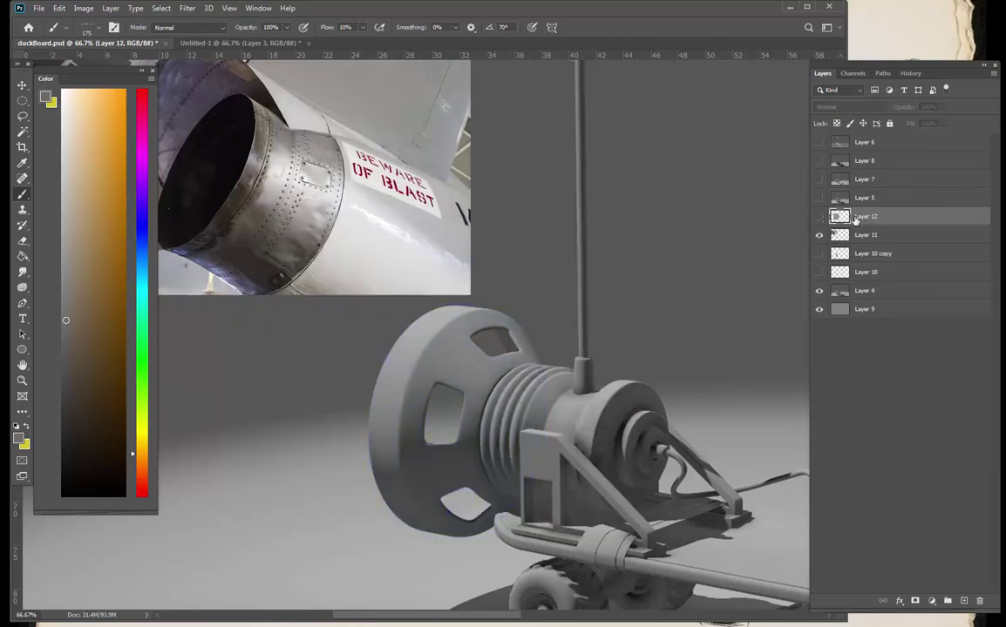
click(818, 217)
click(818, 217)
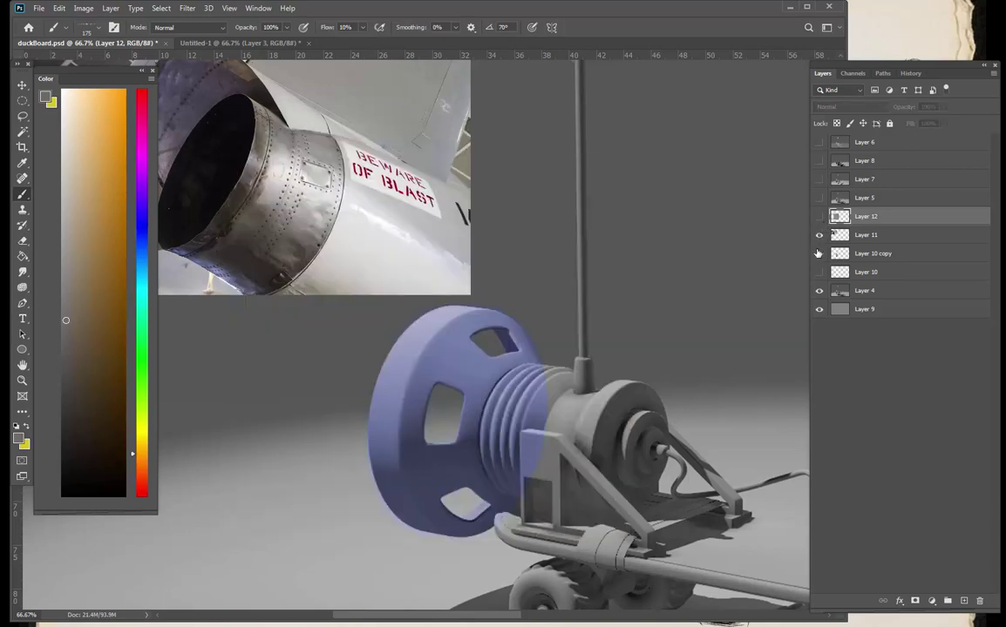
mouse_move(844, 219)
mouse_down()
mouse_move(837, 276)
mouse_move(839, 233)
mouse_up()
click(819, 254)
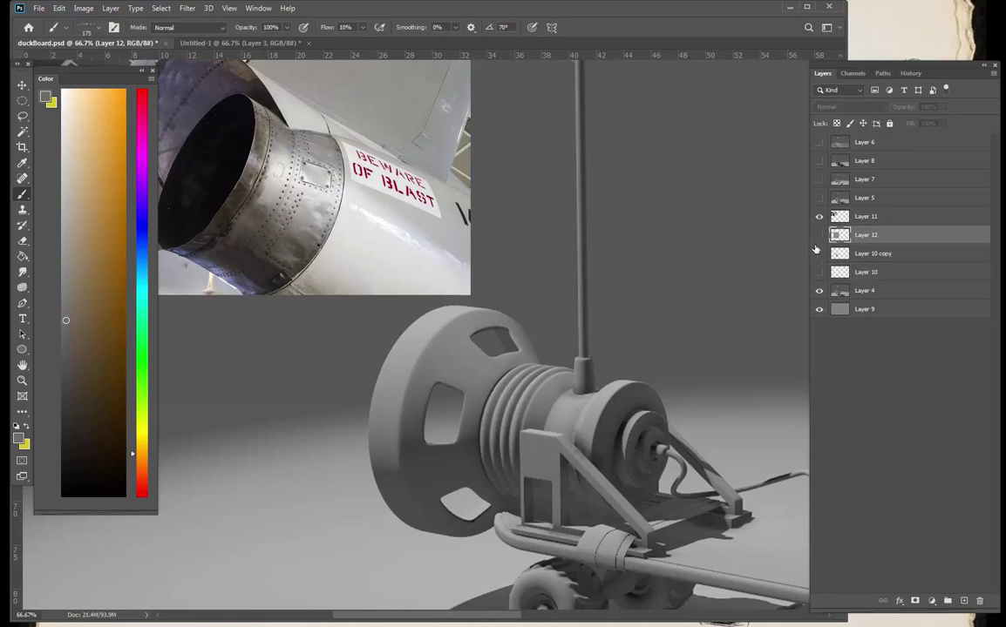
alt+click(852, 243)
click(819, 235)
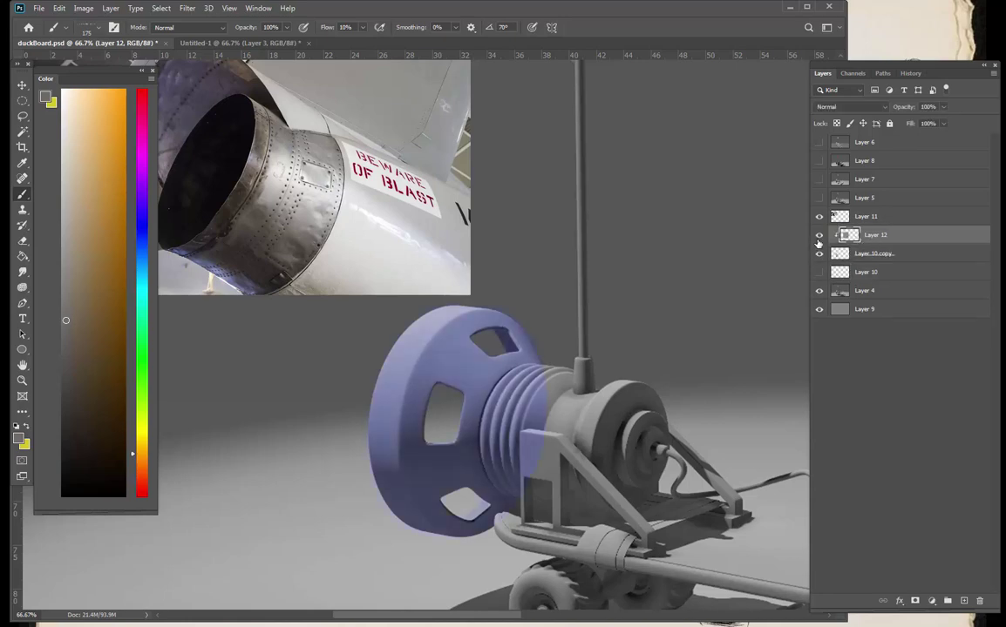
- Free-transform the clipped texture on Layer 12, rotating it about 28° clockwise over the engine nozzle
drag(614, 403, 557, 338)
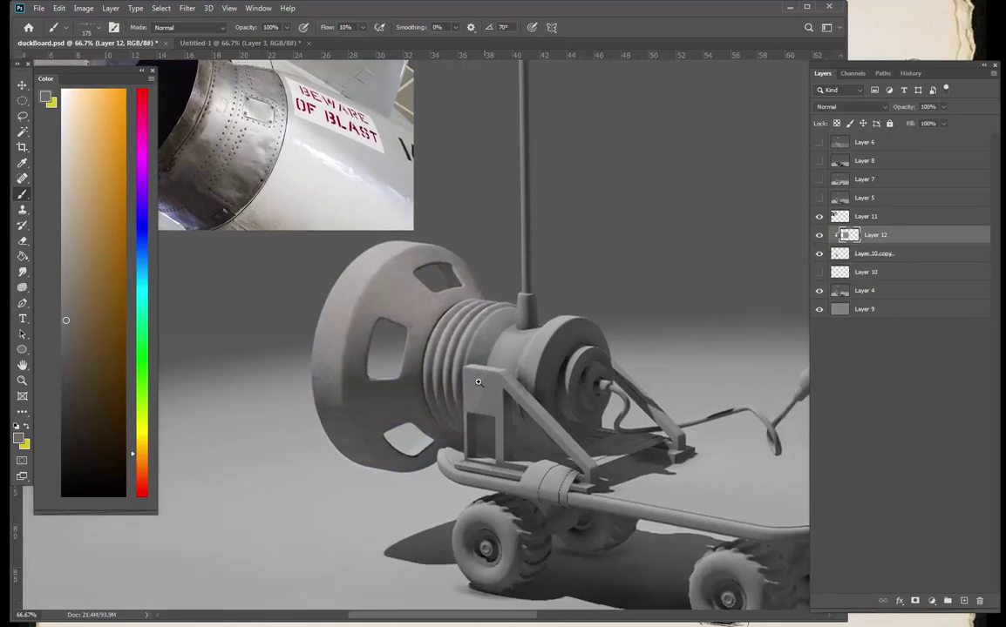
key(z)
alt+click(473, 401)
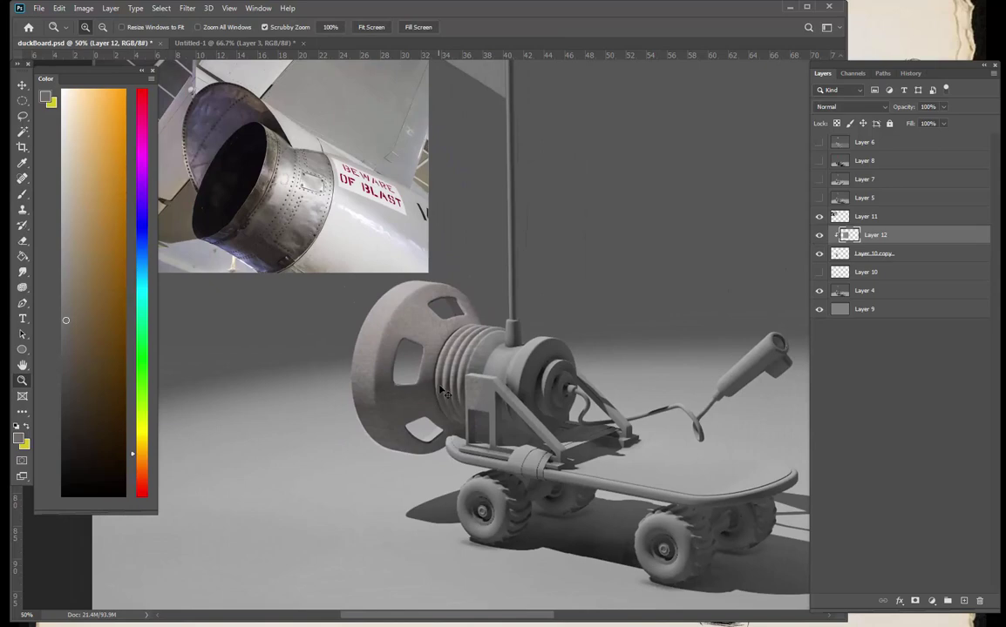
key(ctrl+t)
drag(461, 392, 493, 417)
drag(626, 304, 635, 401)
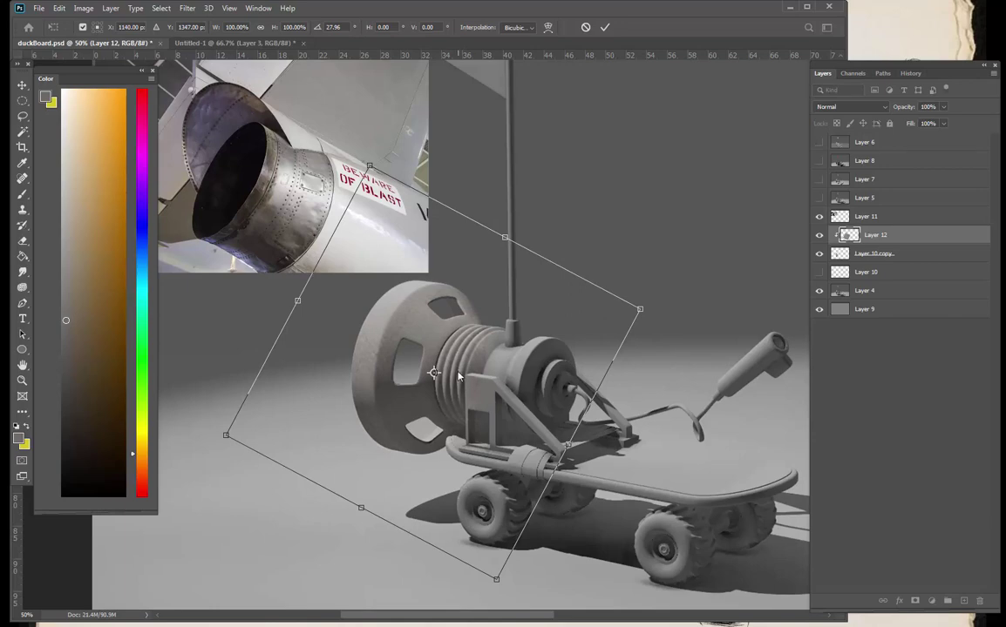
- Switch the transform to Warp and pull the texture's two right-hand corners inward toward the engine body
right_click(457, 373)
click(446, 410)
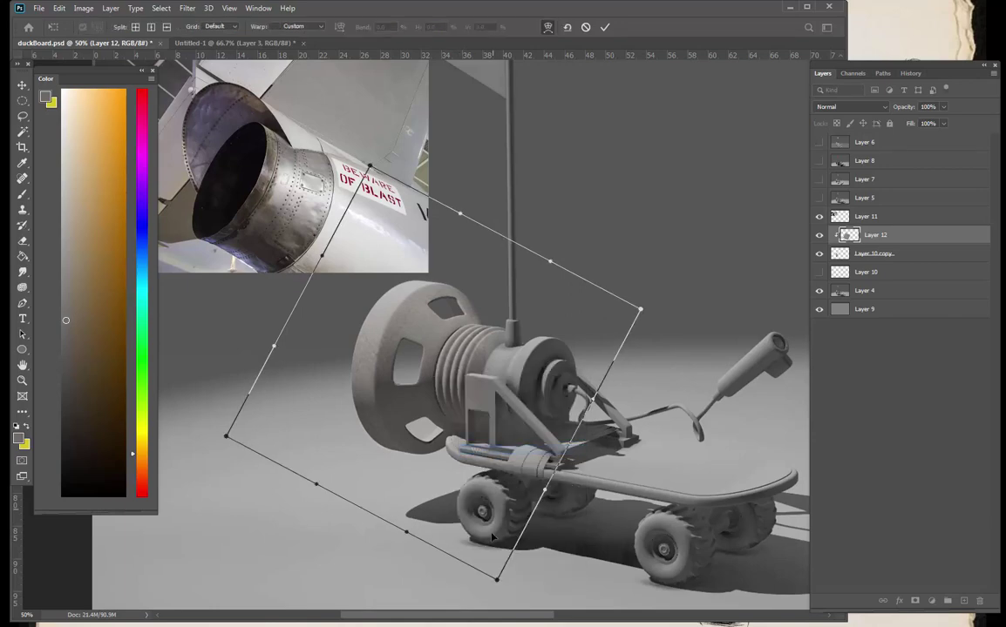
drag(497, 578, 514, 493)
drag(640, 309, 612, 352)
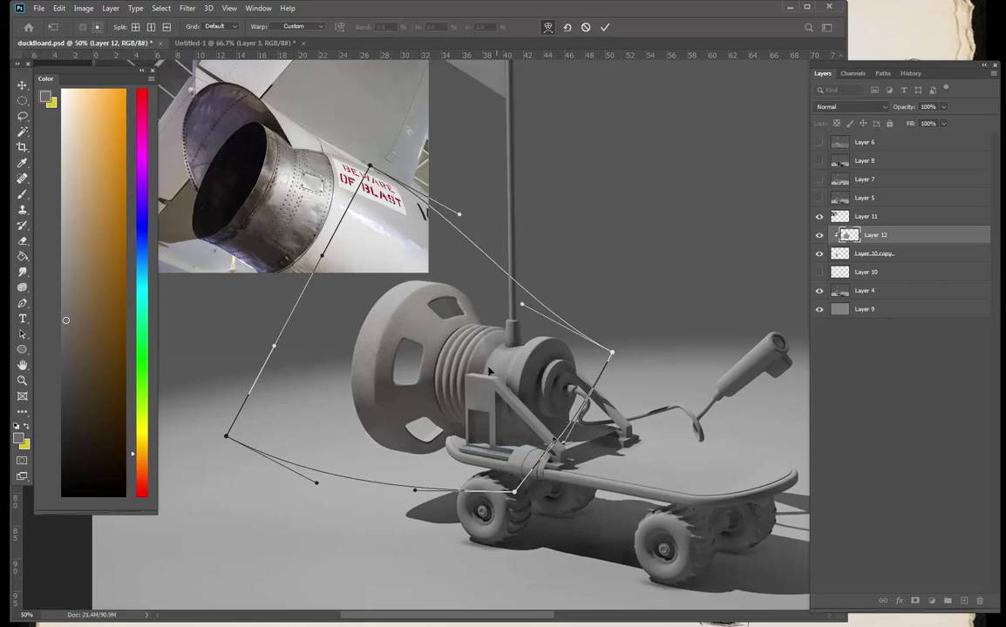
right_click(421, 386)
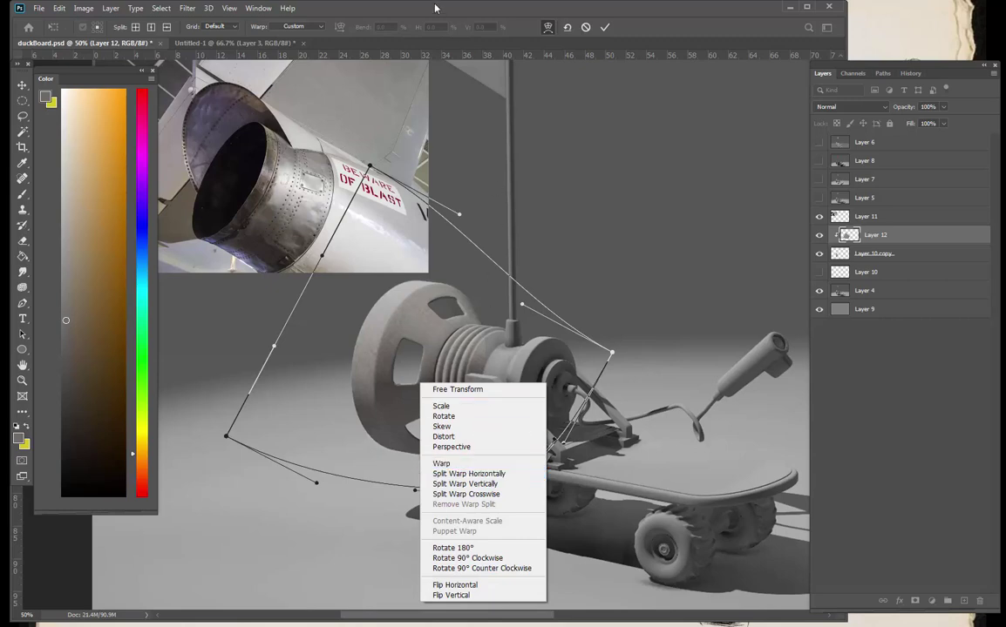
click(291, 27)
click(315, 27)
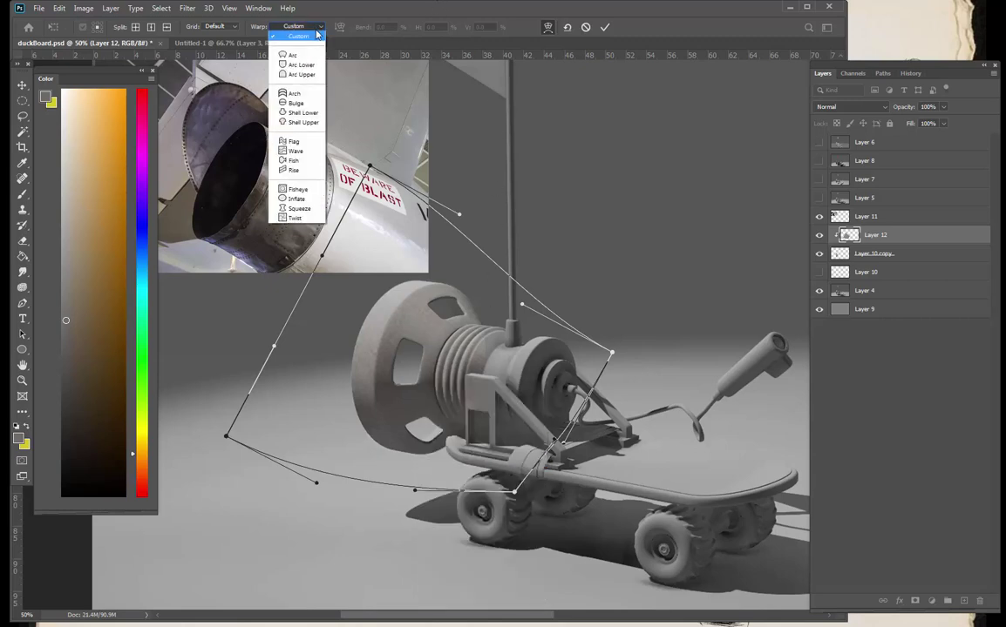
click(339, 6)
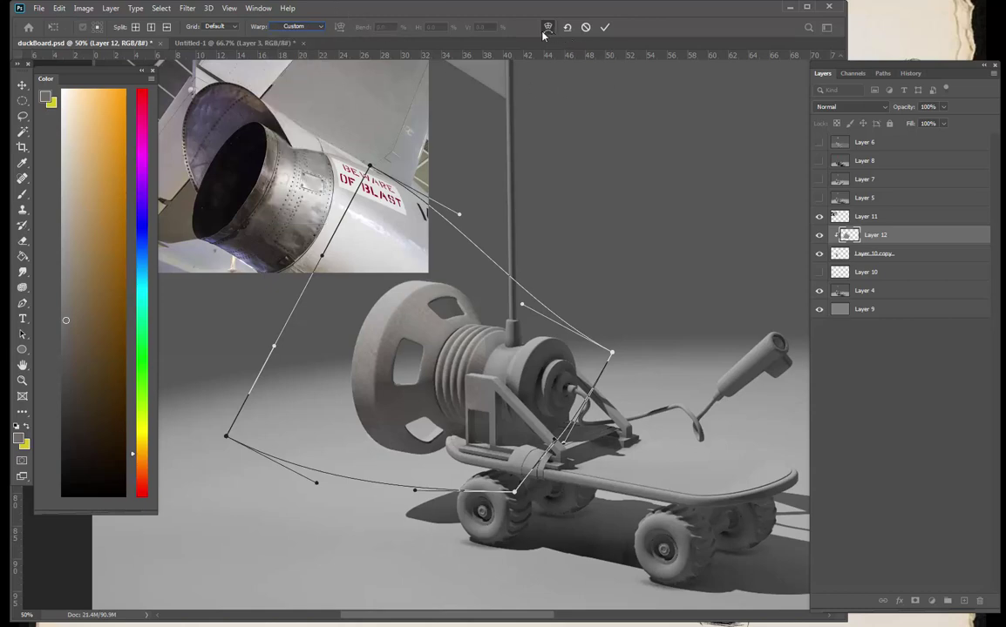
- Warp the texture's right side further inward along the engine body and curve its lower edge downward below the nozzle
drag(611, 352, 584, 373)
drag(542, 338, 545, 349)
drag(509, 486, 516, 443)
drag(294, 428, 319, 486)
drag(395, 544, 404, 523)
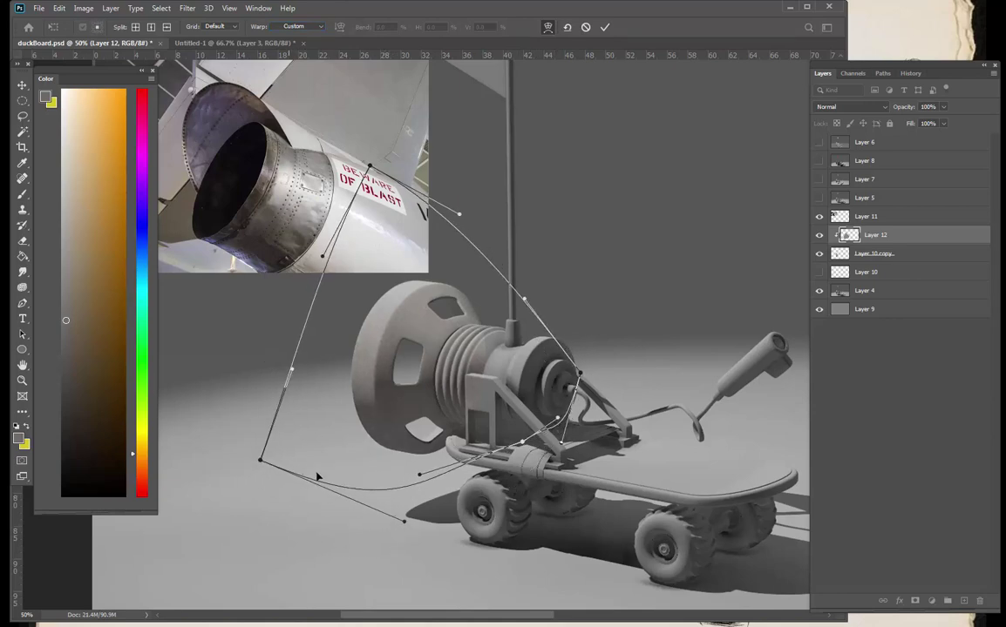
- Bring the warp's lower-left corner inward, bulge its left edge outward and lower its upper-left corner around the nozzle
drag(305, 467, 352, 482)
drag(344, 410, 300, 410)
drag(380, 180, 383, 211)
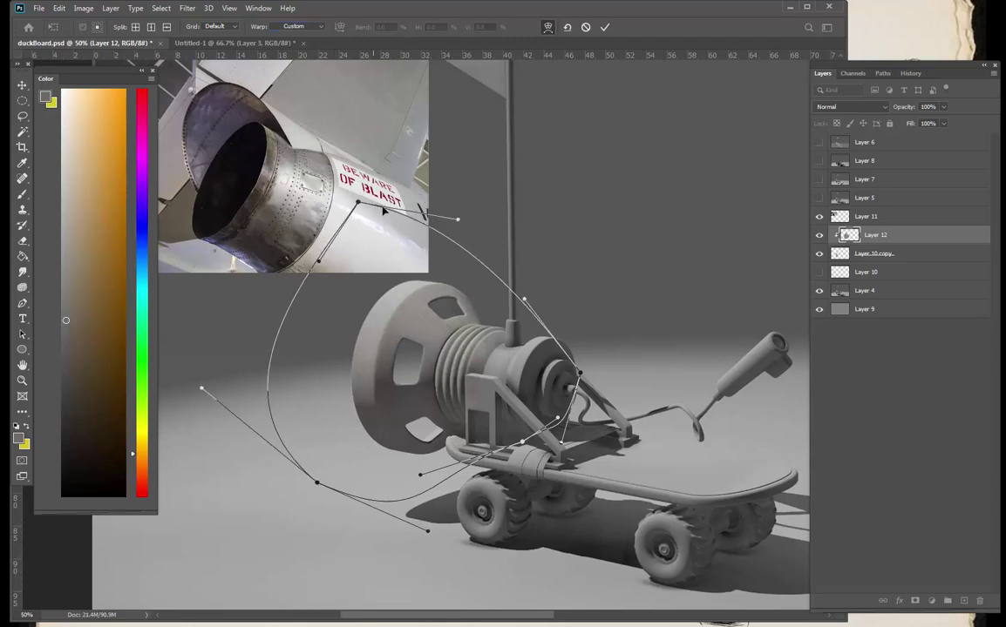
- Reshape the warp's upper edge and narrow its right end so the texture tapers onto the engine body
drag(495, 308, 499, 275)
drag(421, 241, 431, 246)
drag(528, 263, 475, 301)
drag(576, 391, 553, 400)
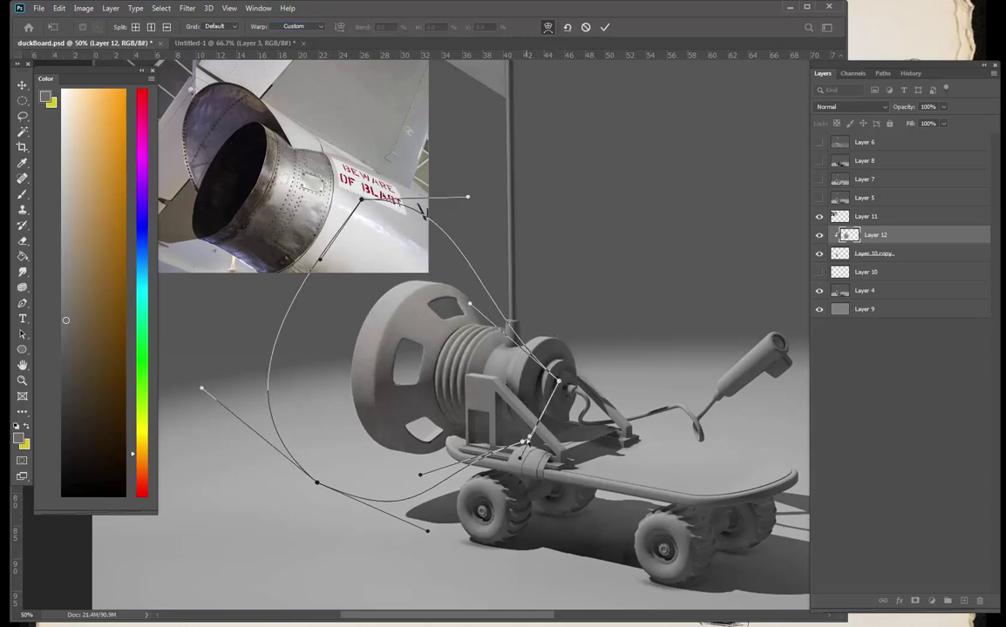
drag(523, 442, 502, 451)
drag(542, 378, 521, 383)
drag(485, 318, 503, 297)
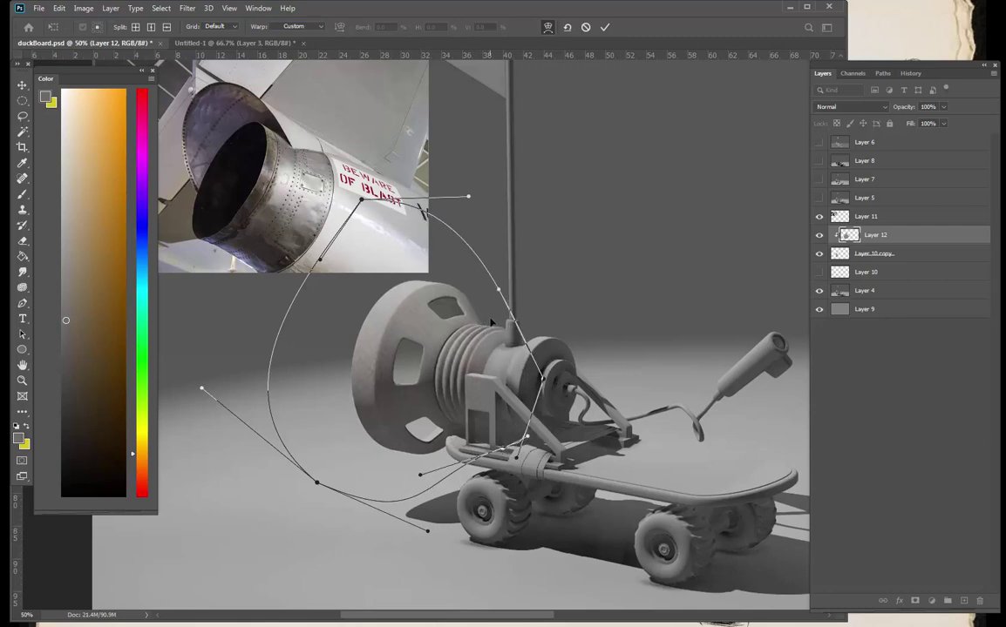
- Lower the warp's upper-left corner, tighten its lower-left corner and bottom edge around the nozzle, and apply the transform
drag(391, 203, 395, 254)
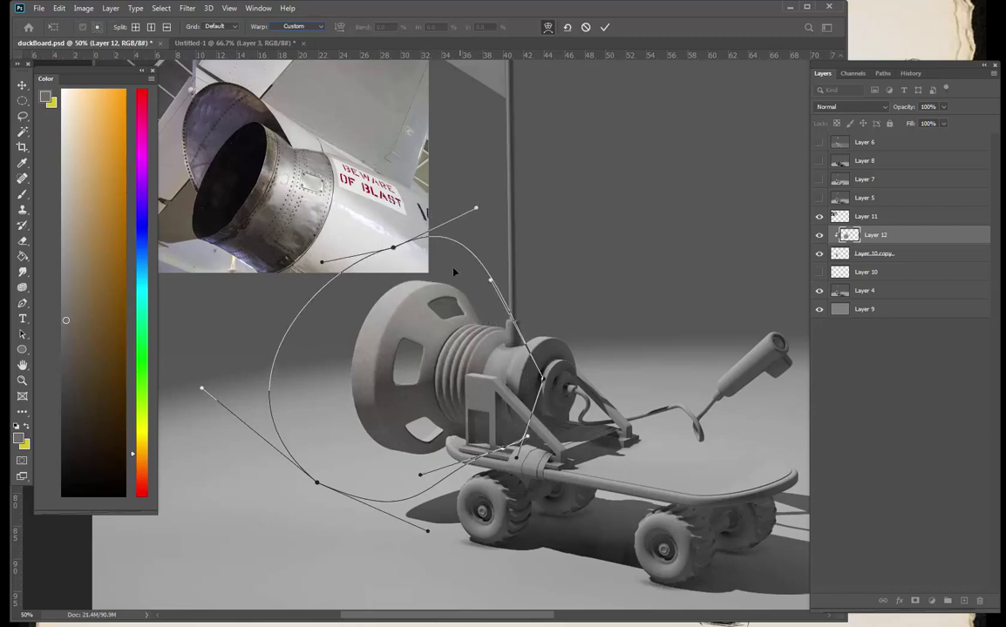
drag(457, 237, 455, 387)
drag(317, 482, 339, 454)
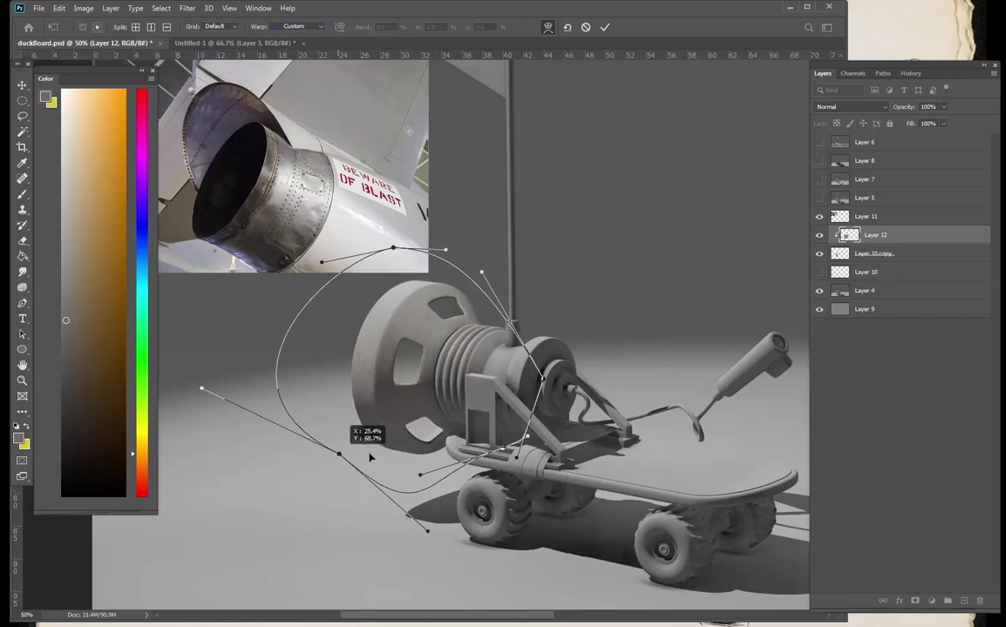
drag(427, 530, 420, 450)
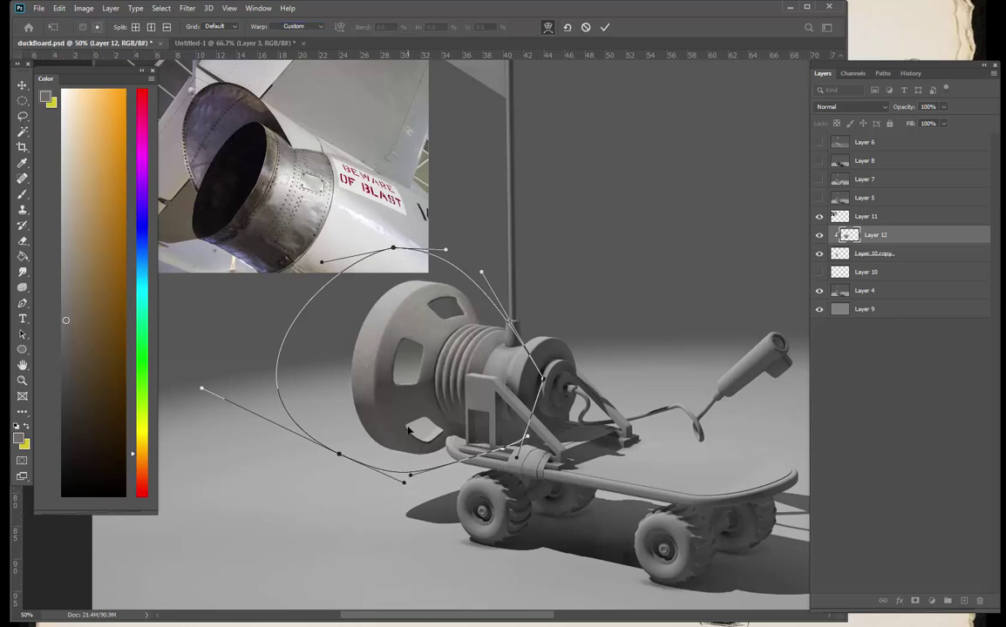
key(Return)
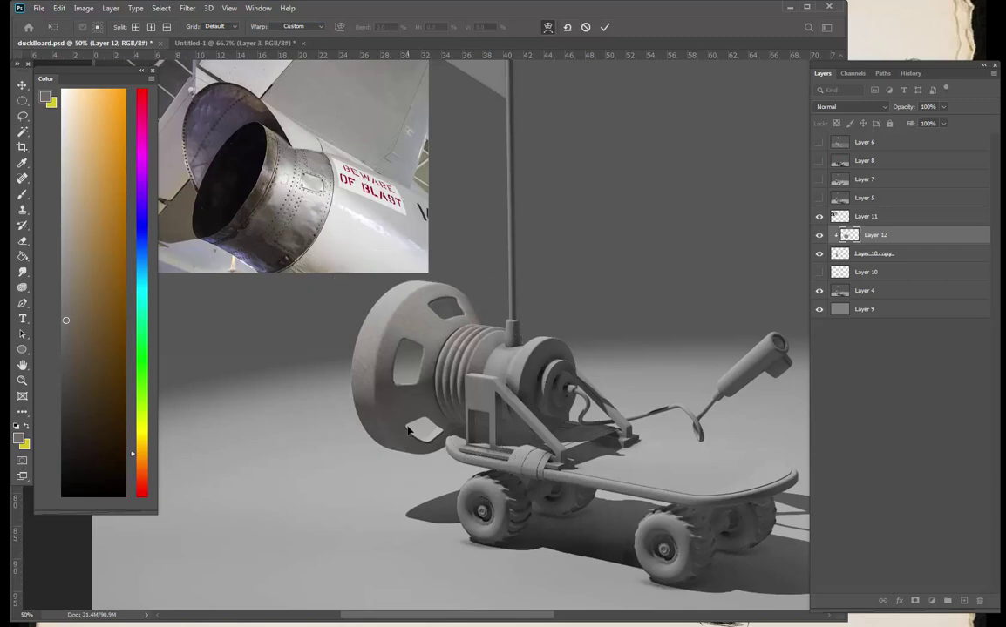
- Create a new layer above the metal texture and clip it to the engine shape
key(z)
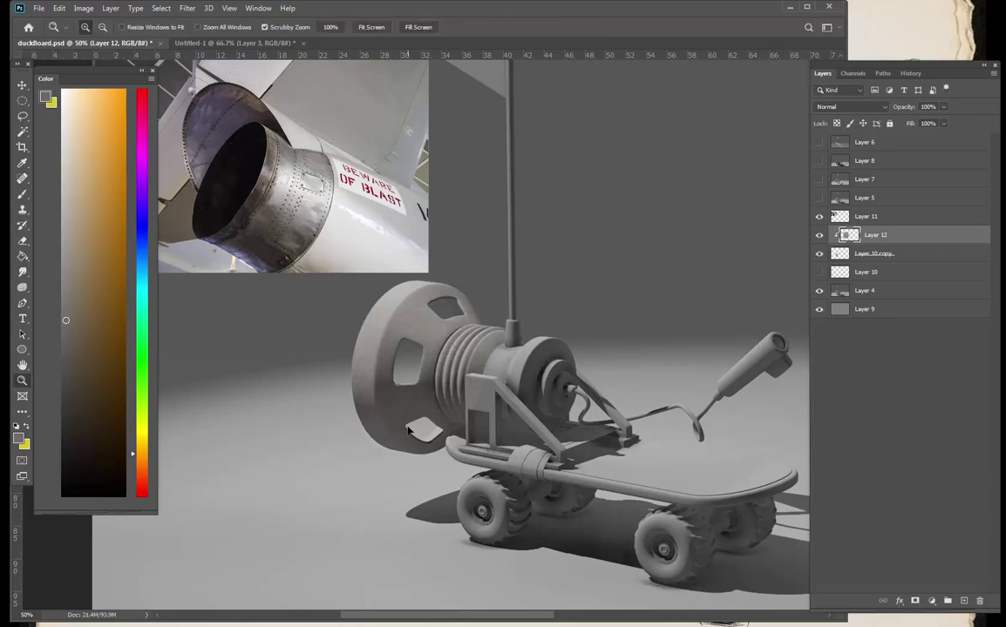
key(ctrl+alt+g)
key(ctrl+alt+g)
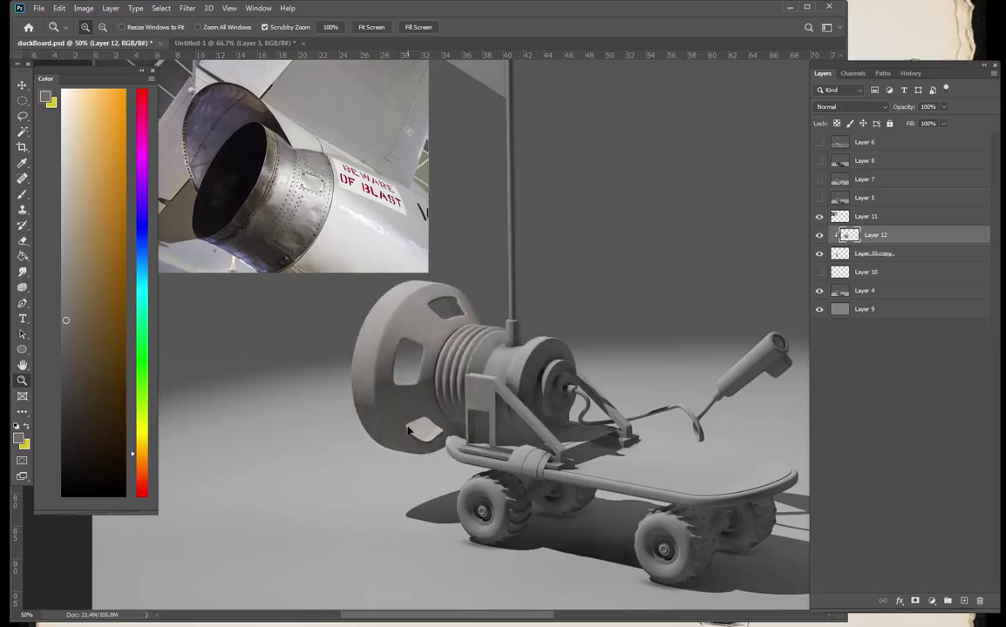
click(436, 332)
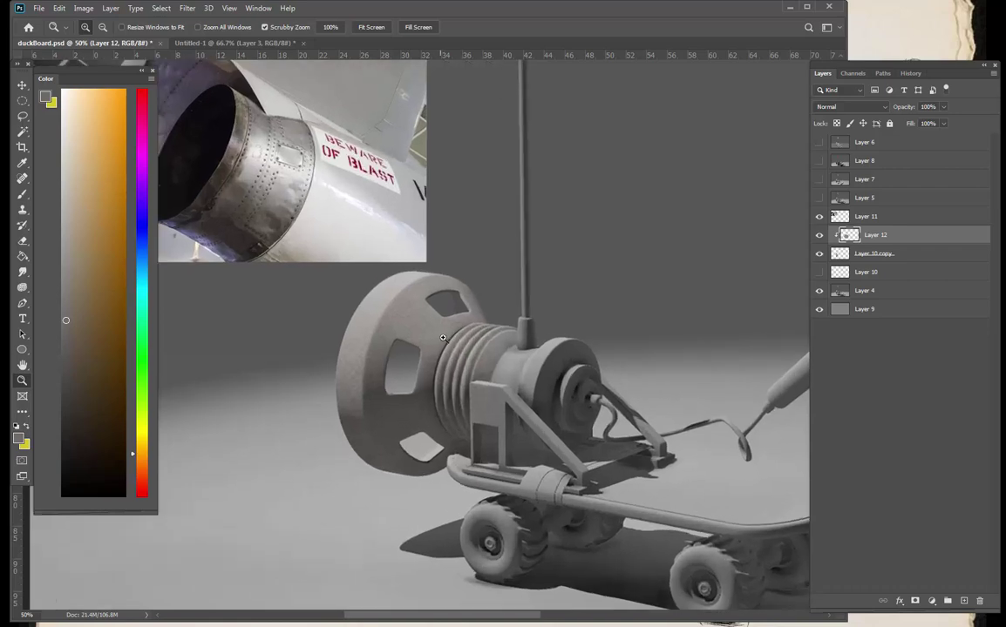
click(470, 410)
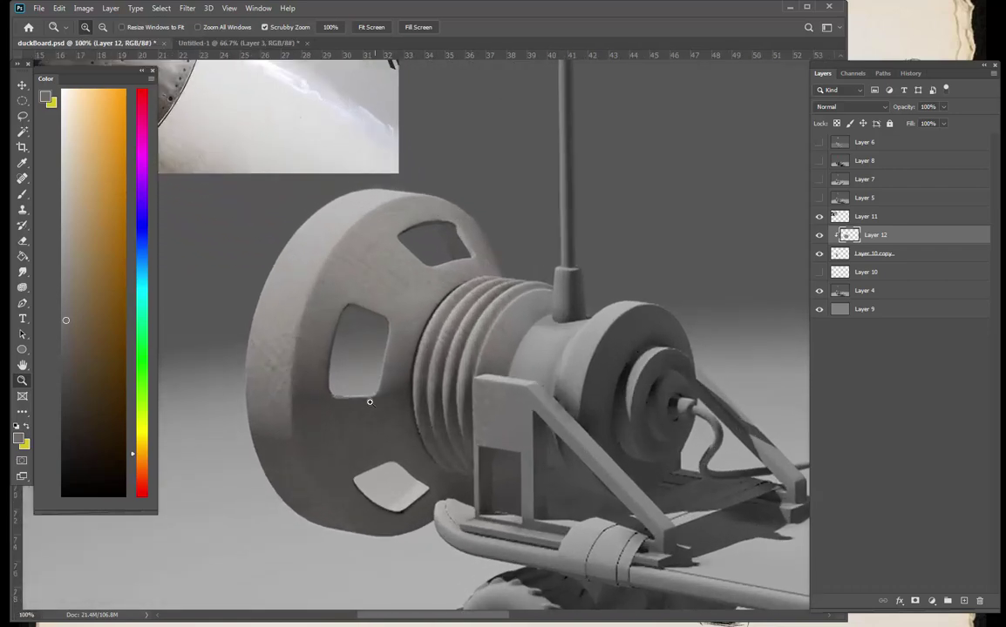
key(b)
right_click(339, 401)
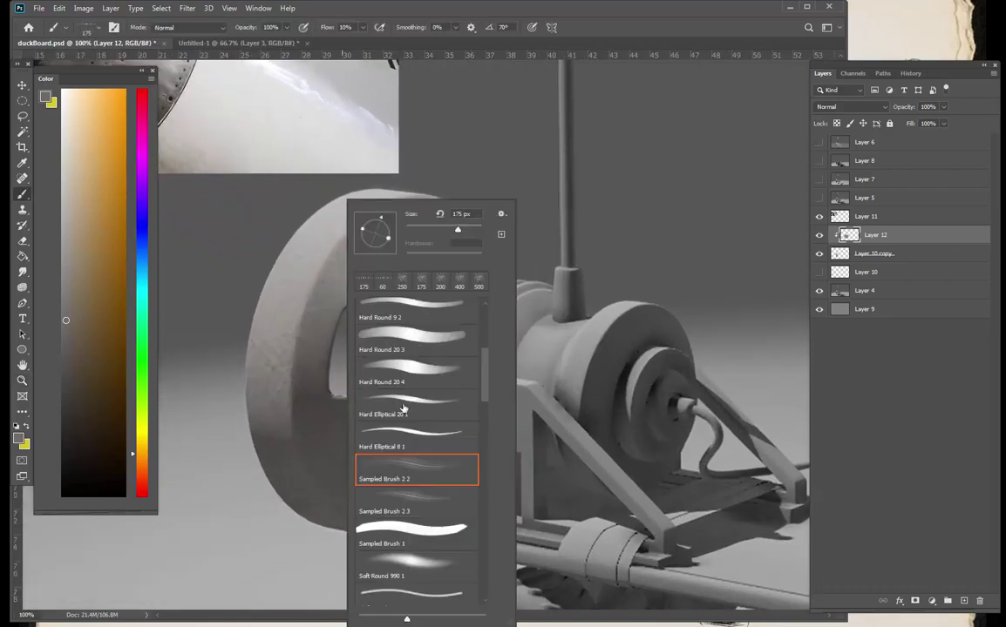
click(963, 600)
key(ctrl+alt+g)
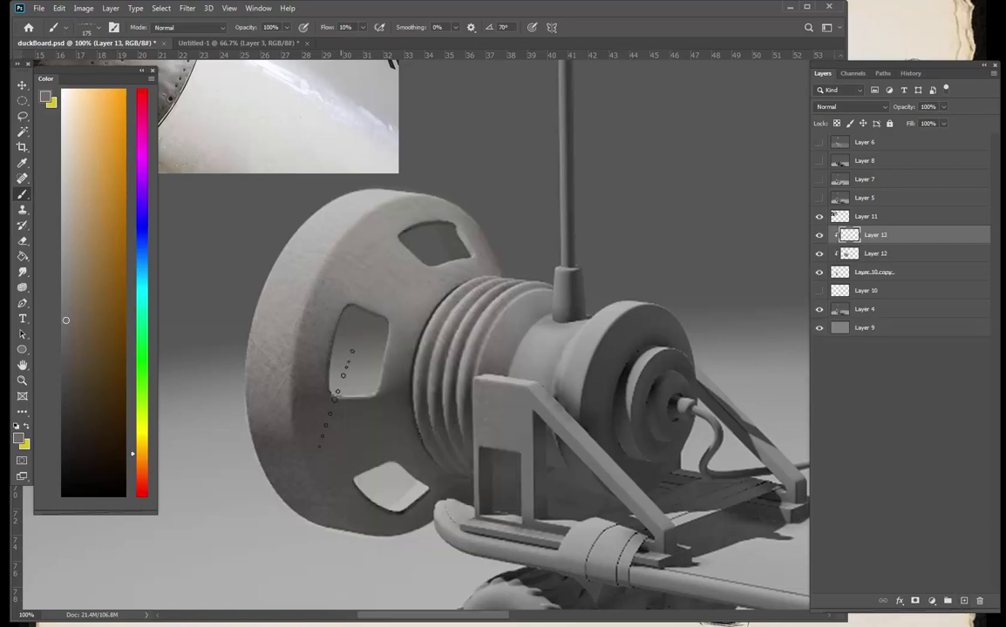
- Choose a speckled spatter brush from the TEXTURE brush group
right_click(335, 397)
mouse_move(475, 390)
mouse_down()
mouse_move(470, 325)
mouse_move(476, 430)
mouse_move(446, 561)
mouse_up()
scroll(445, 562, down, 5)
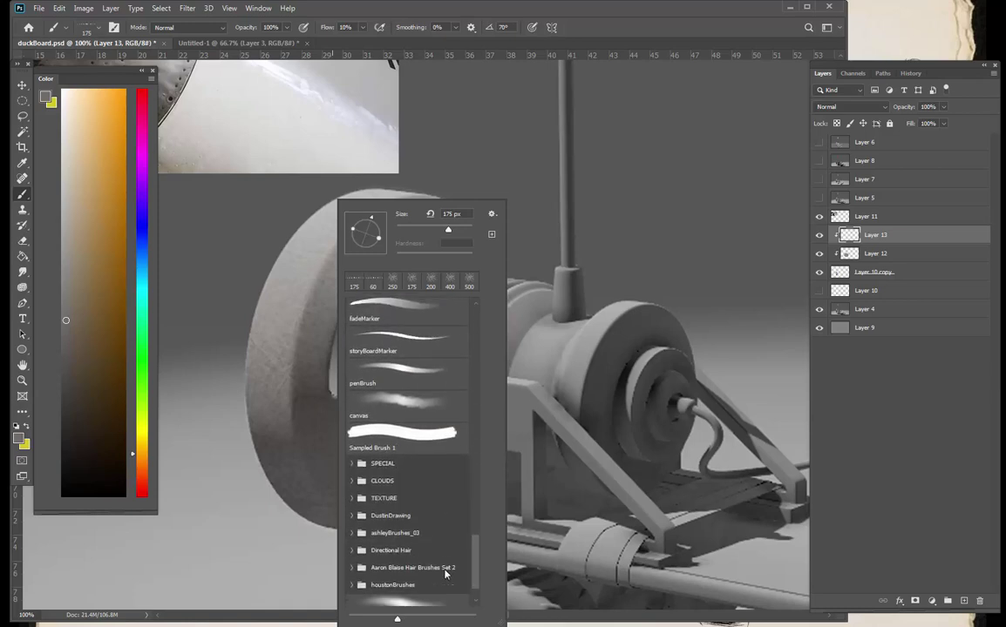
click(351, 447)
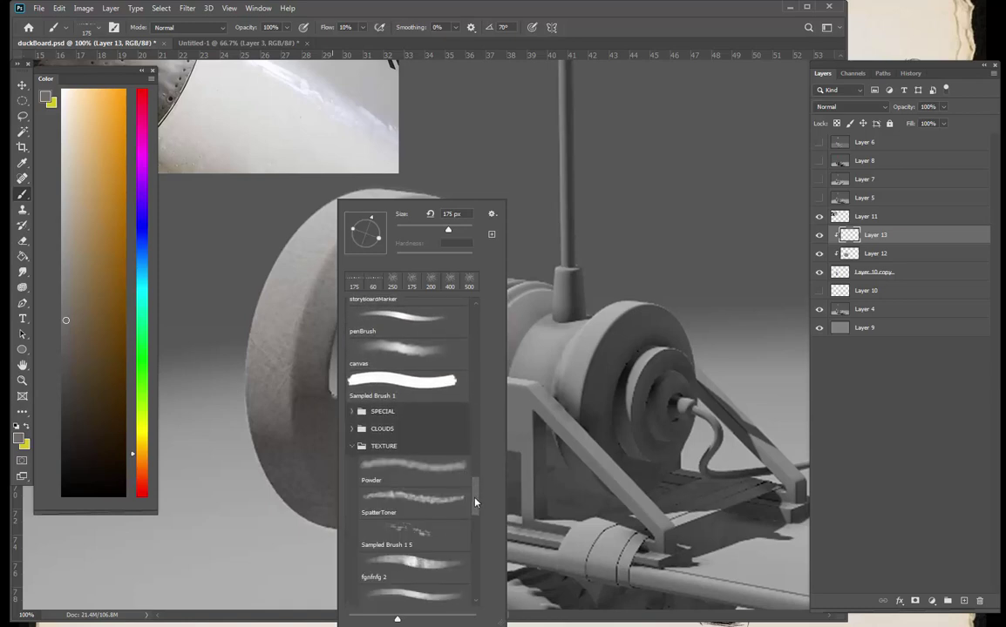
drag(475, 503, 473, 520)
click(423, 340)
key(Return)
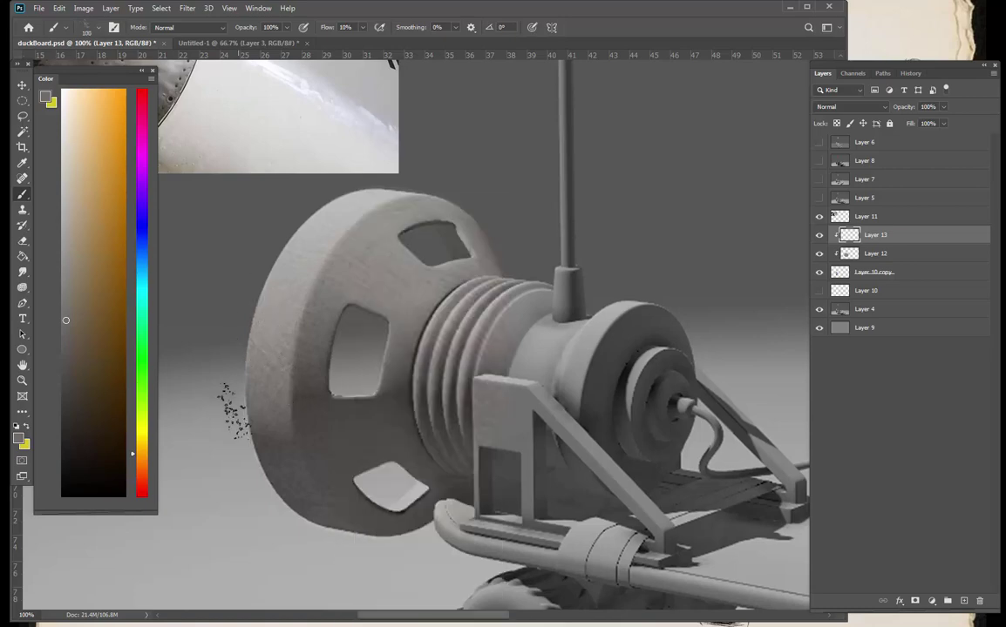
- Reduce the brush size, pick a dark brown and paint light speckled grime along the nozzle's outer rim
drag(235, 411, 257, 338)
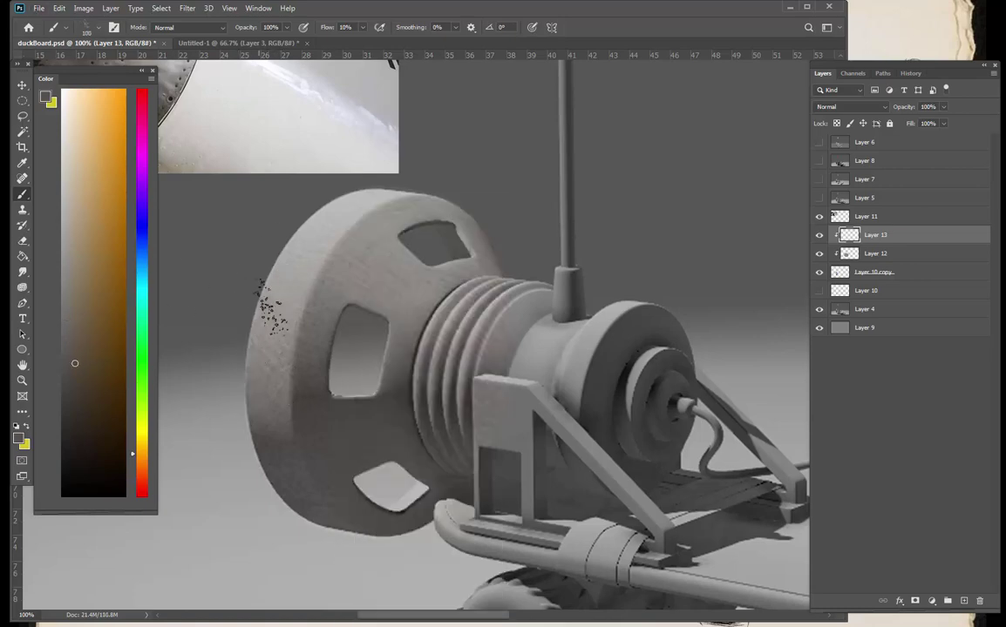
key(bracketleft)
key(bracketleft)
key(bracketleft)
key(bracketleft)
key(bracketleft)
click(87, 398)
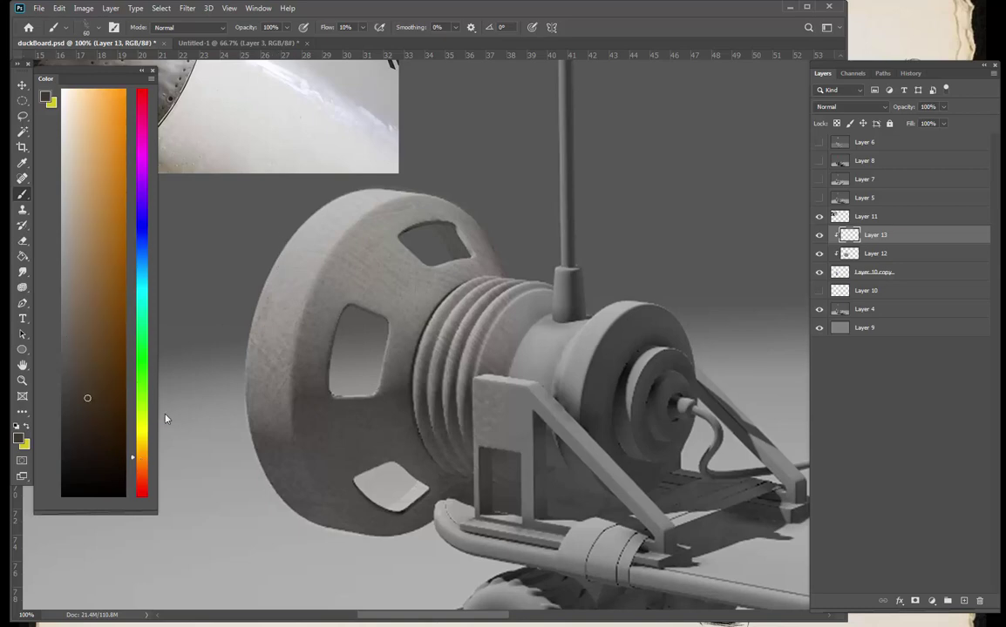
drag(399, 340, 675, 560)
drag(480, 357, 391, 307)
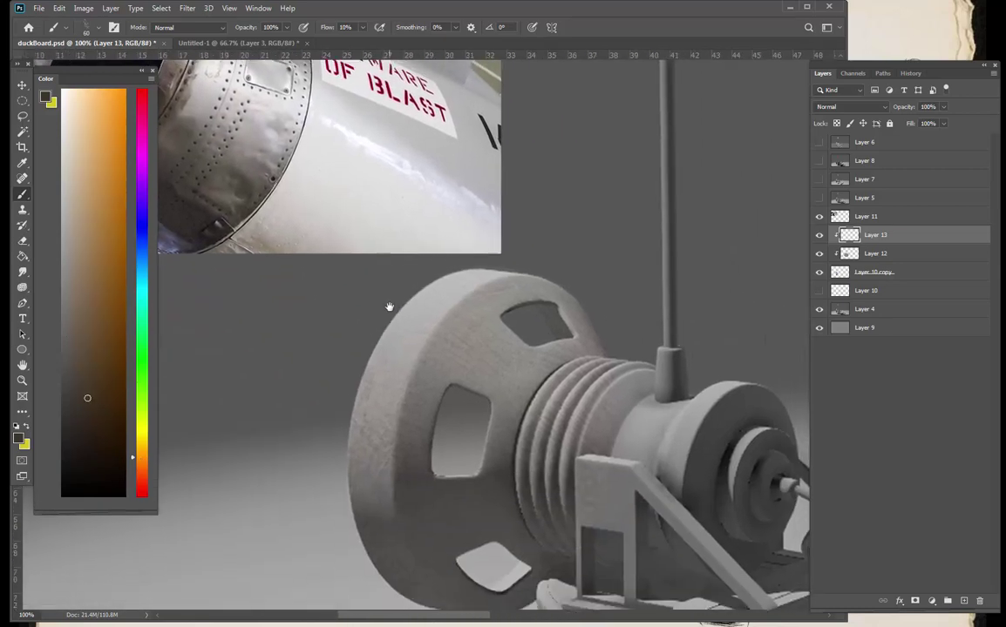
mouse_move(363, 417)
mouse_down()
mouse_move(354, 487)
mouse_move(347, 461)
mouse_move(341, 488)
mouse_up()
mouse_move(398, 546)
mouse_down()
mouse_move(397, 457)
mouse_move(379, 477)
mouse_move(416, 510)
mouse_up()
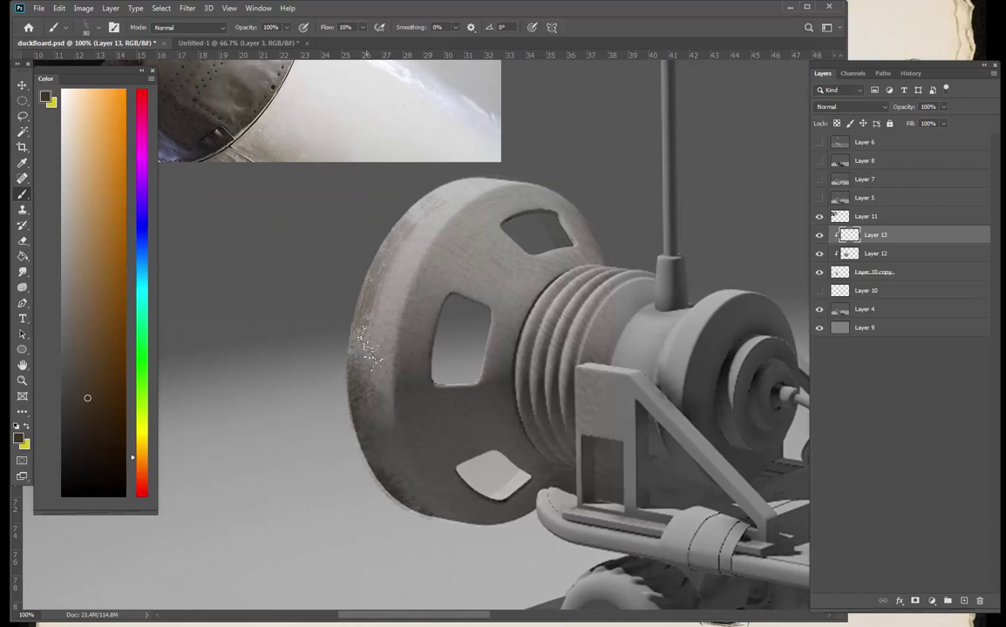
- Raise the brush flow to 35% and paint denser grime up the nozzle's left rim to its top edge
click(365, 28)
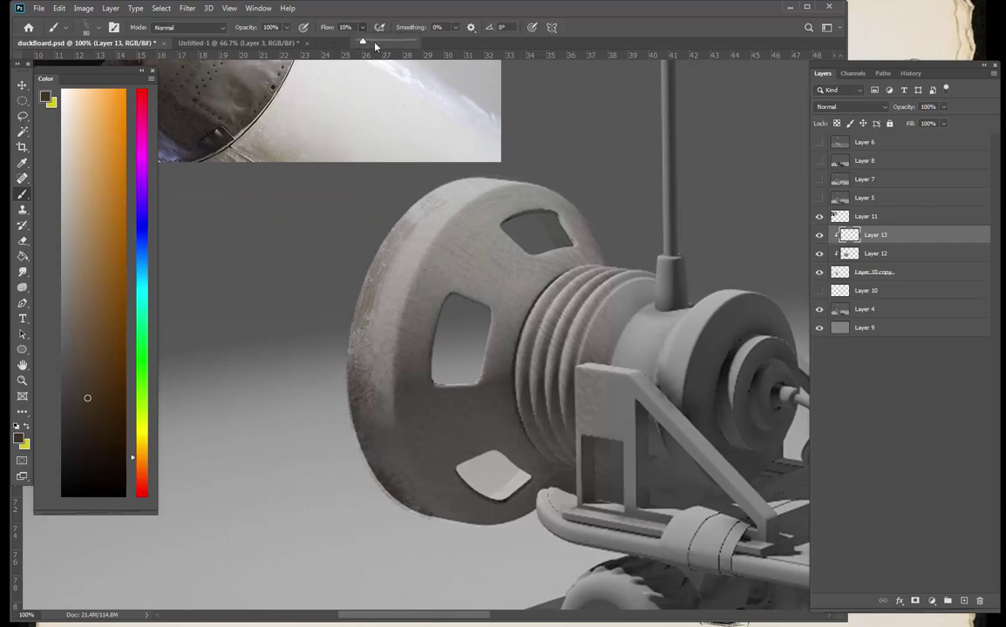
click(376, 43)
click(348, 299)
mouse_move(349, 358)
mouse_down()
mouse_move(350, 220)
mouse_move(387, 194)
mouse_move(473, 172)
mouse_up()
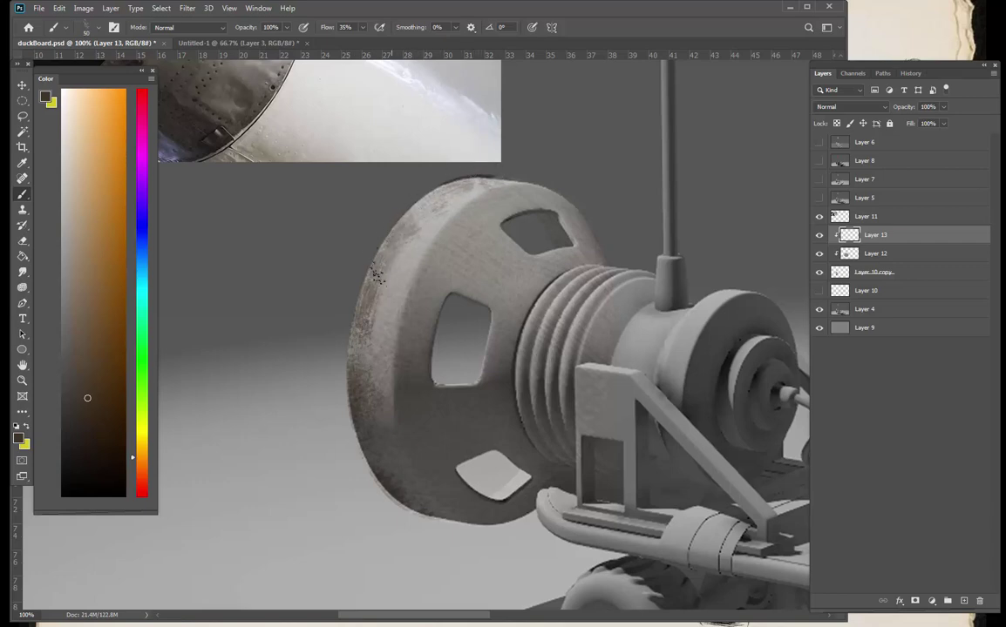
- Enlarge the brush to 70 px and deepen the grime along the nozzle's left and lower rim with dark colour
key(bracketright)
key(bracketright)
drag(404, 243, 374, 318)
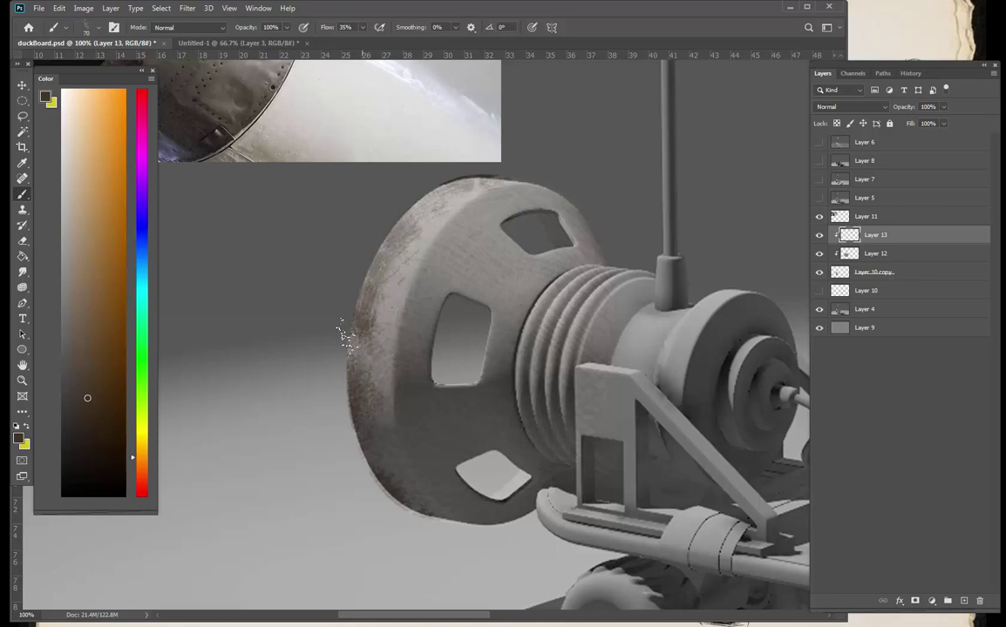
drag(316, 282, 365, 382)
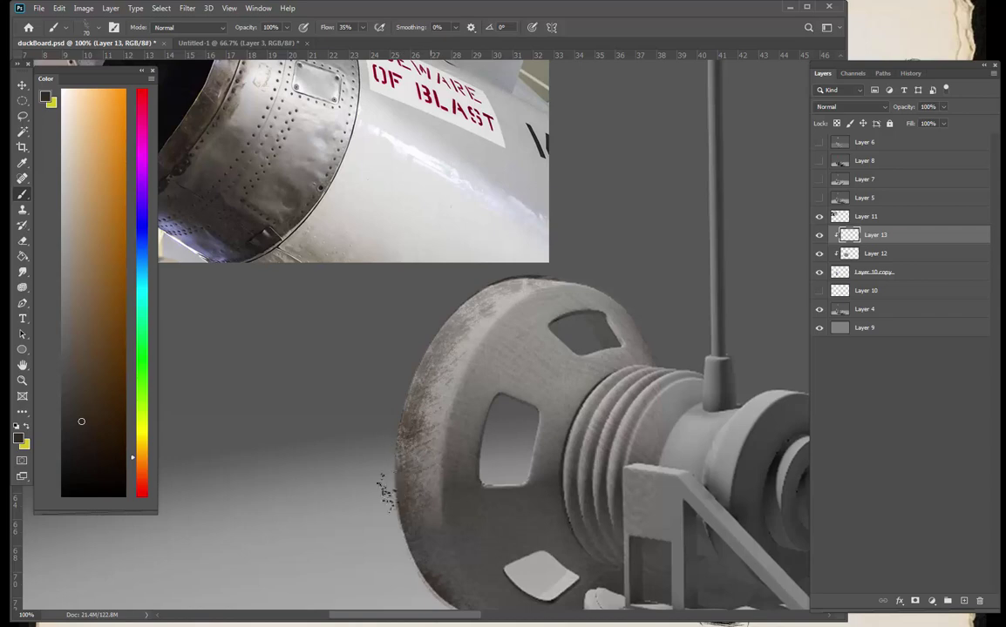
drag(430, 527, 444, 423)
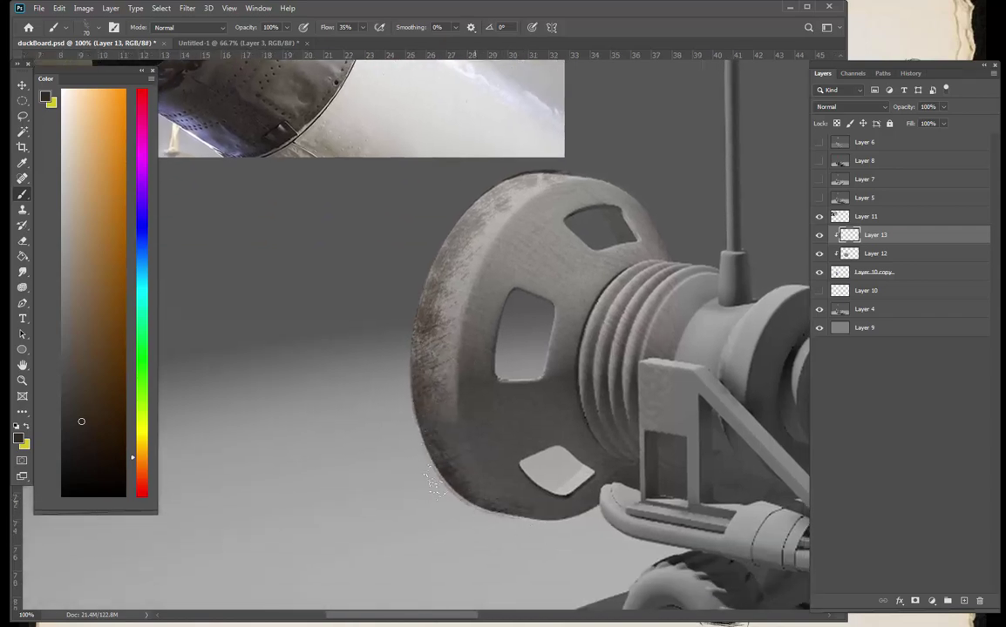
- Set the grime layer's blend mode to Multiply
click(850, 107)
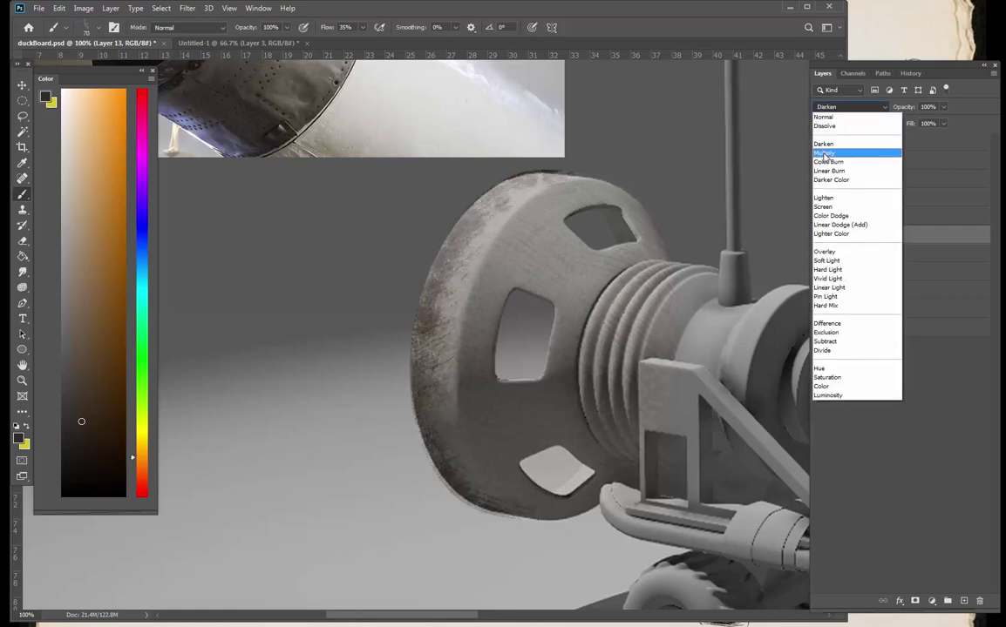
click(824, 154)
scroll(397, 394, up, 3)
scroll(397, 394, left, 1)
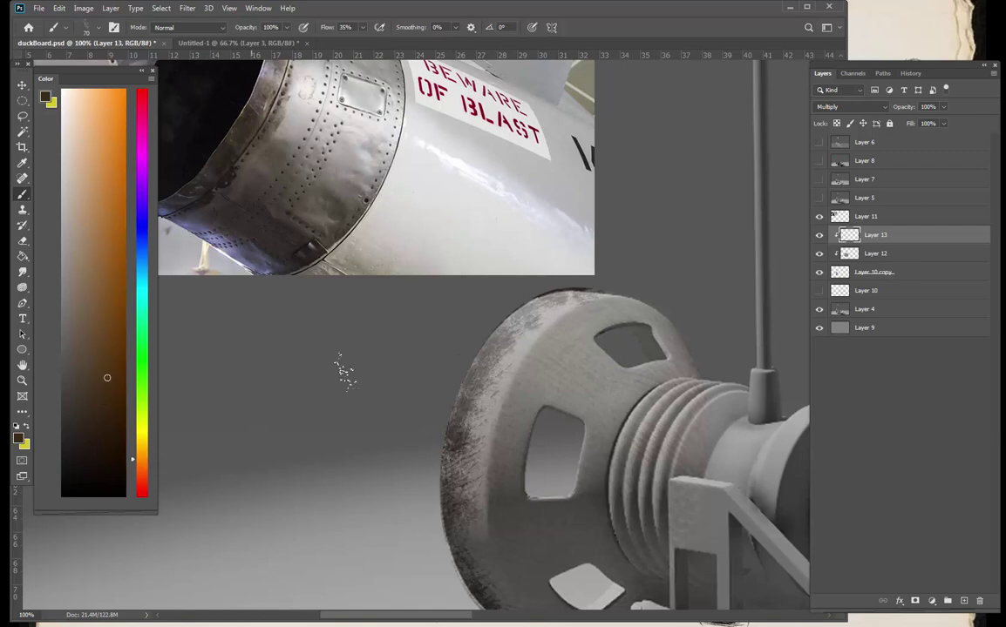
- Pick a lighter, more orange brown and paint rusty speckles over the grime down the nozzle's left rim
click(102, 339)
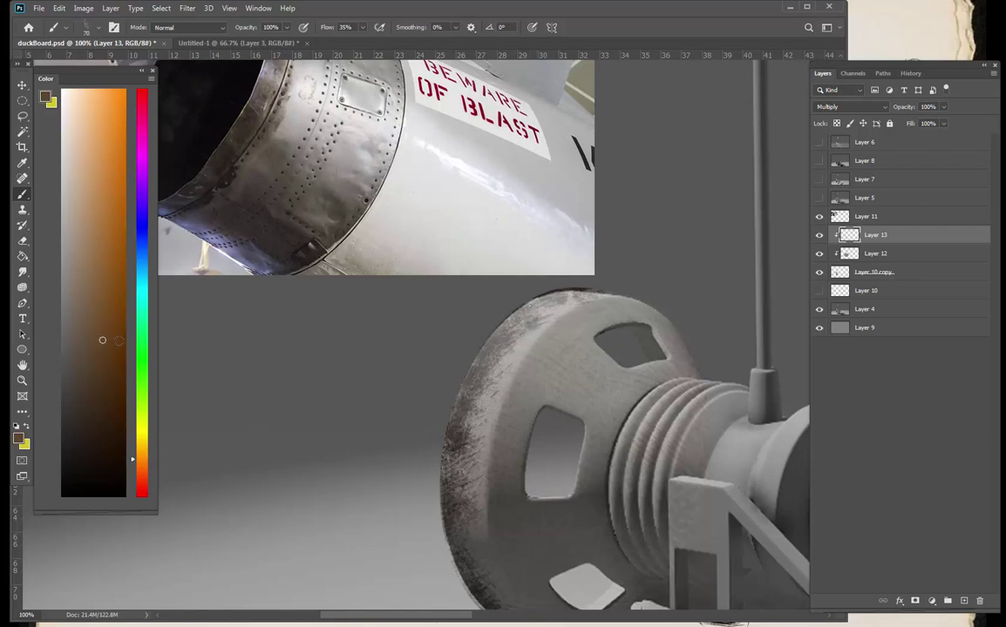
mouse_move(463, 503)
mouse_down()
mouse_move(460, 448)
mouse_move(445, 513)
mouse_up()
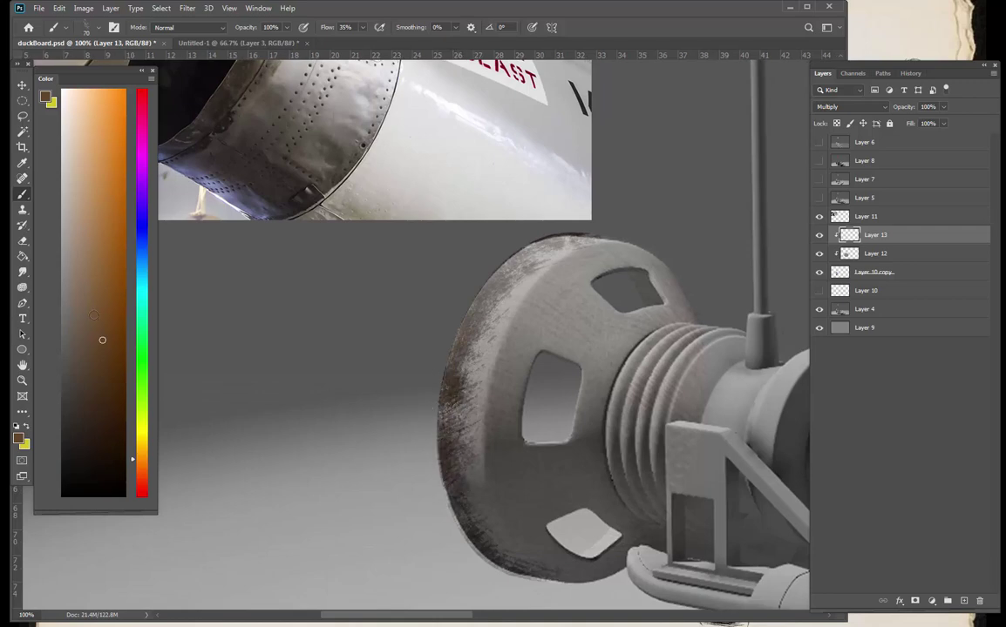
click(142, 454)
drag(466, 371, 464, 347)
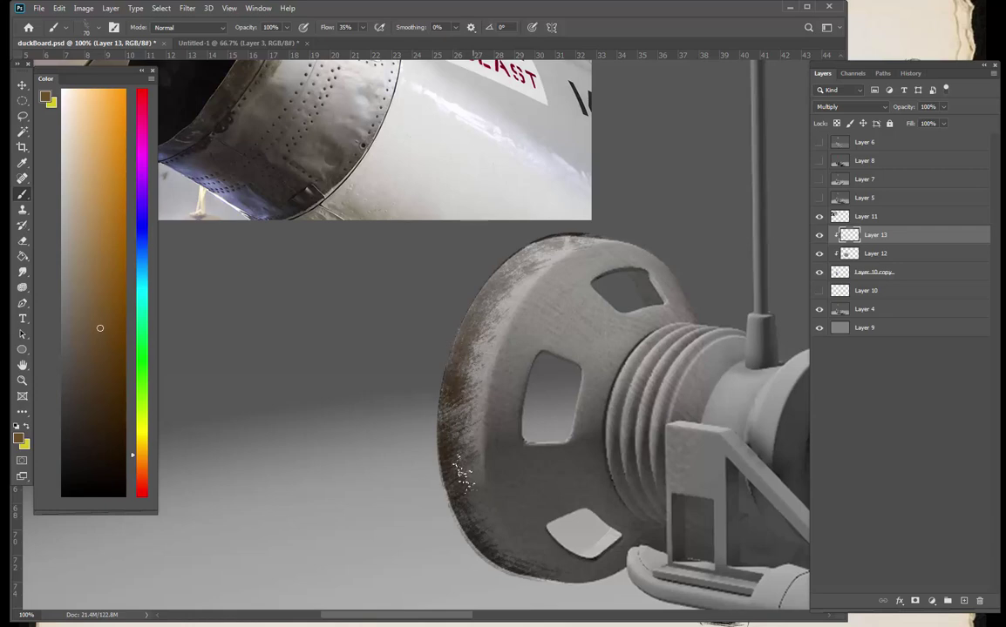
drag(462, 473, 476, 551)
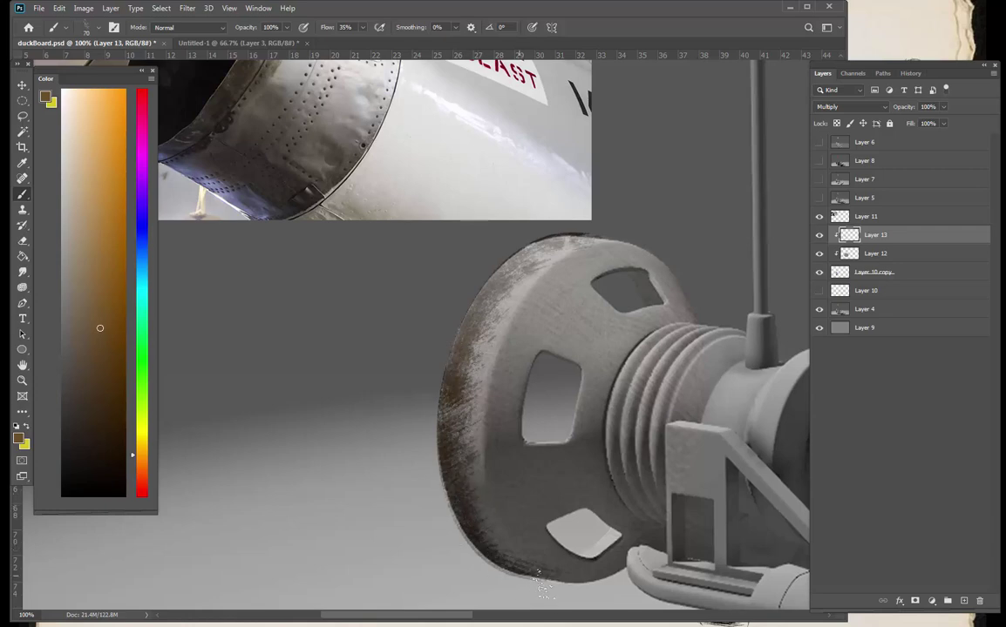
- Switch to the Eraser and give it a round 45 px tip
key(e)
right_click(518, 510)
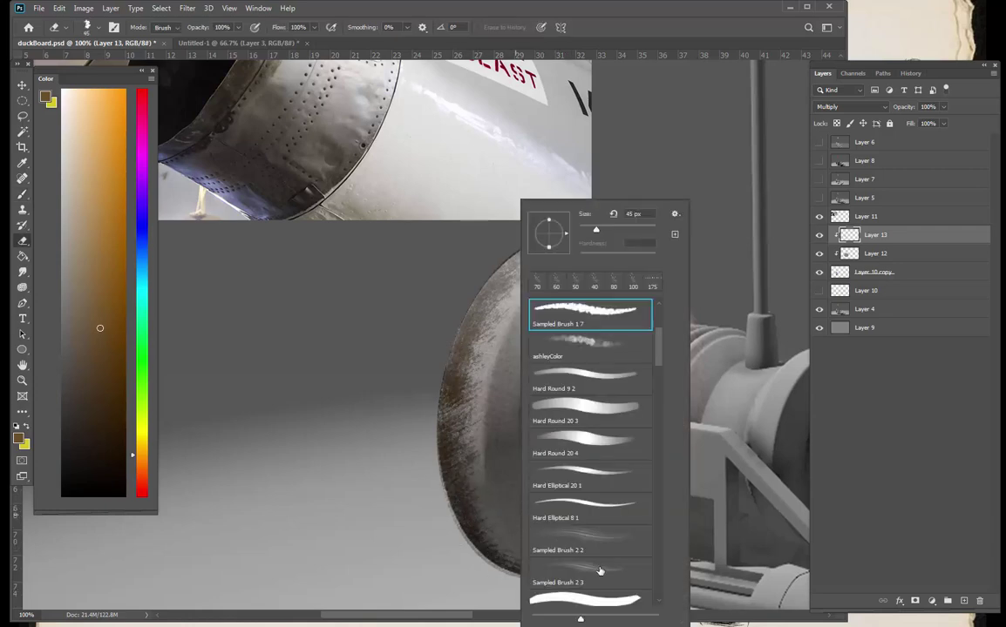
drag(657, 347, 670, 620)
click(610, 566)
click(493, 430)
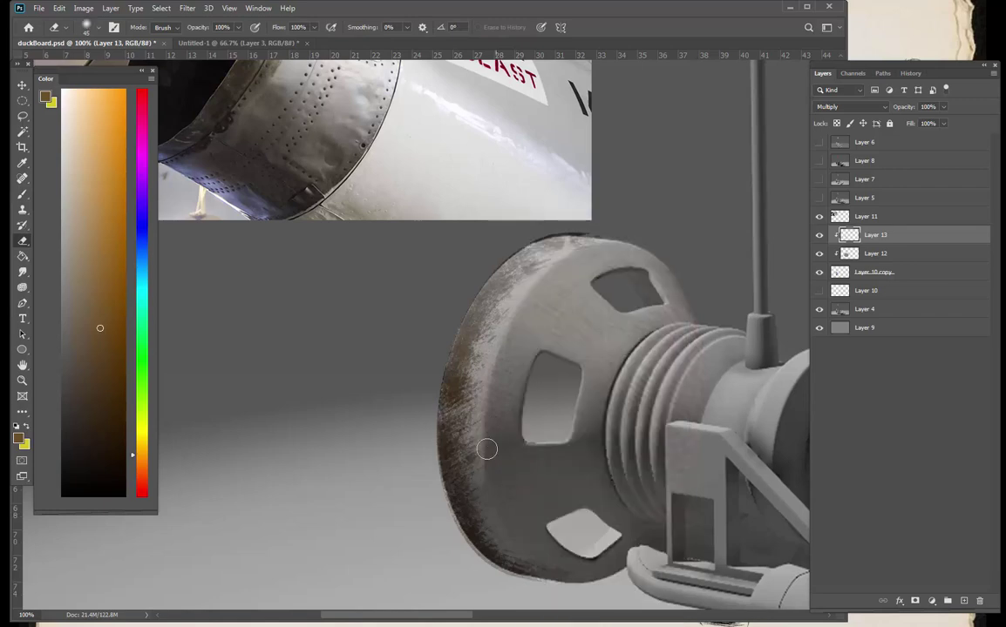
- Enlarge the eraser to 70 px, set its flow to 30% and soften the inner edge of the rim's grime
key(bracketright)
key(bracketright)
key(bracketright)
mouse_move(459, 418)
mouse_down()
mouse_move(482, 458)
mouse_move(490, 402)
mouse_move(474, 380)
mouse_up()
key(shift+3)
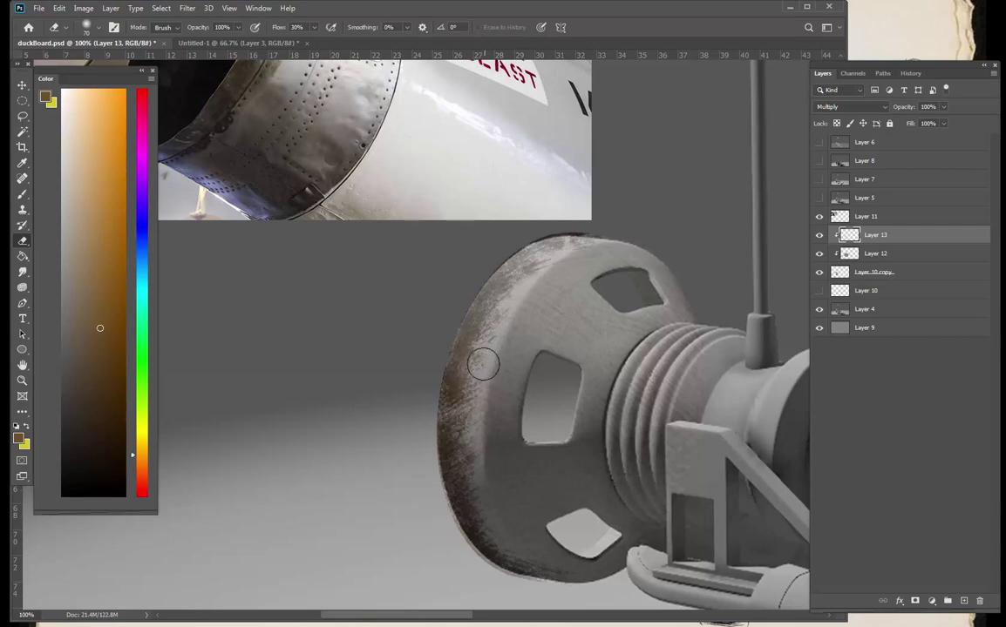
mouse_move(497, 521)
mouse_down()
mouse_move(512, 514)
mouse_move(511, 551)
mouse_move(427, 403)
mouse_move(488, 357)
mouse_up()
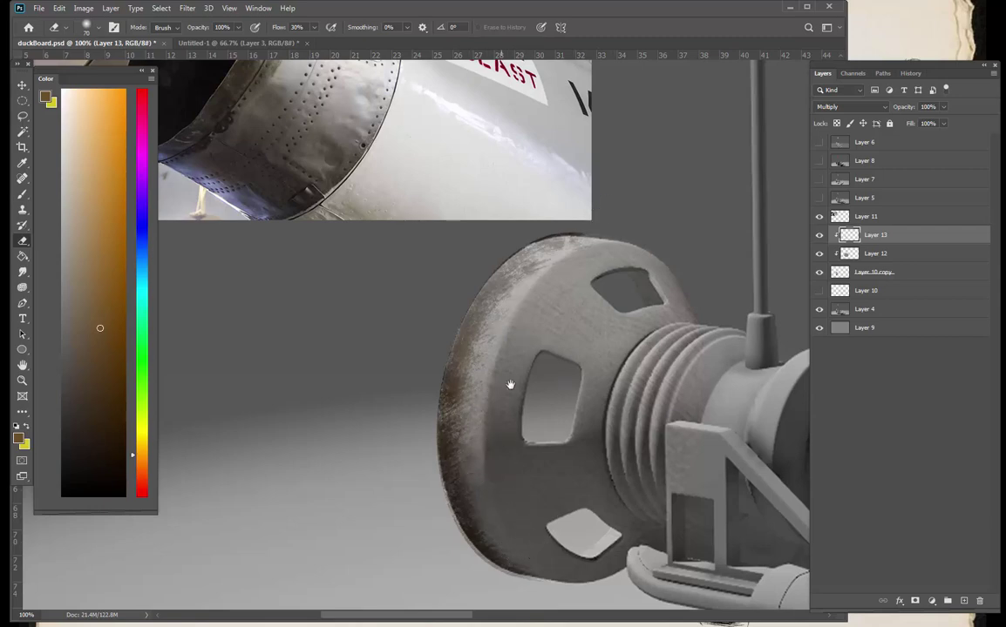
- Create a new layer above the grime layer and clip it to the engine for the nozzle's rivets
mouse_move(528, 424)
mouse_down()
mouse_move(576, 548)
mouse_move(529, 427)
mouse_move(460, 477)
mouse_up()
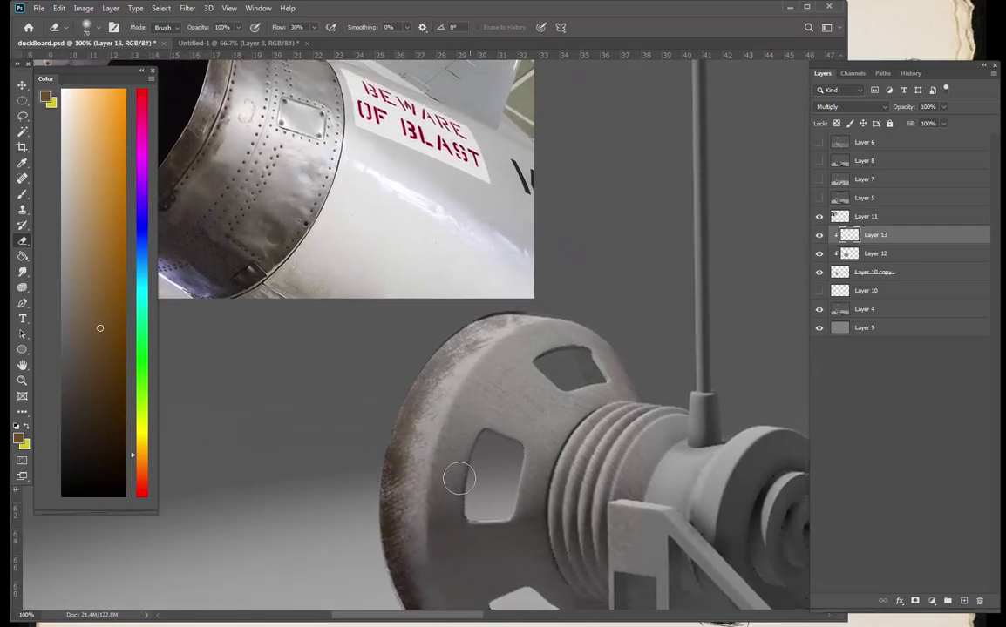
key(b)
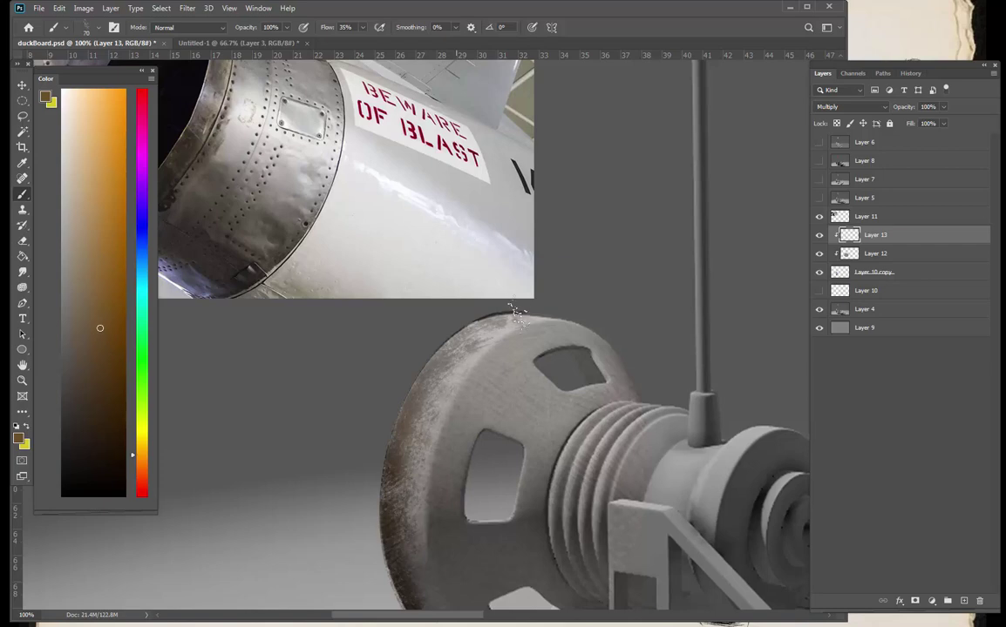
drag(480, 364, 516, 220)
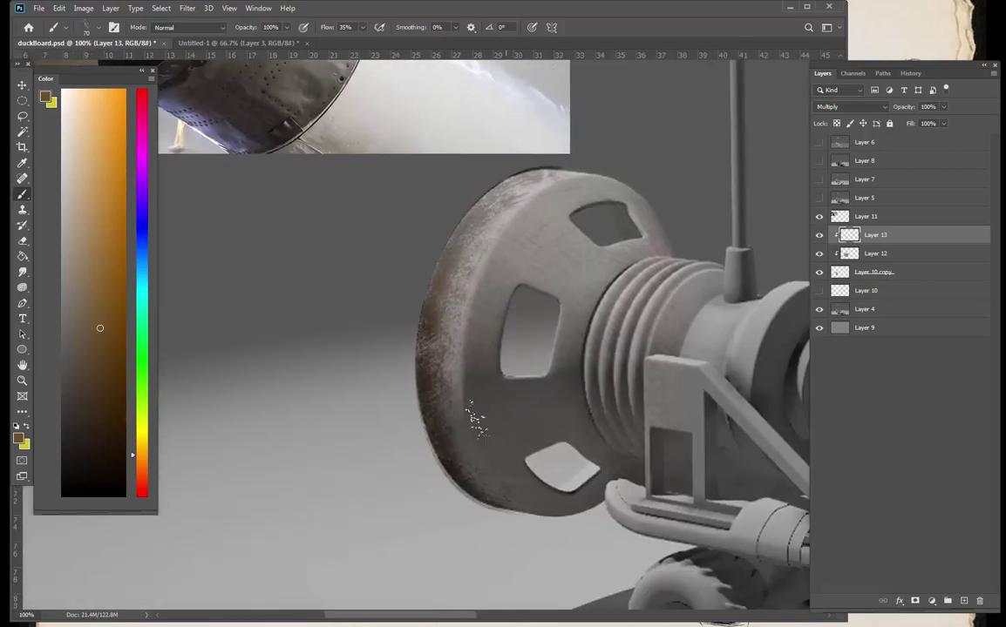
drag(512, 469, 484, 545)
drag(452, 377, 382, 312)
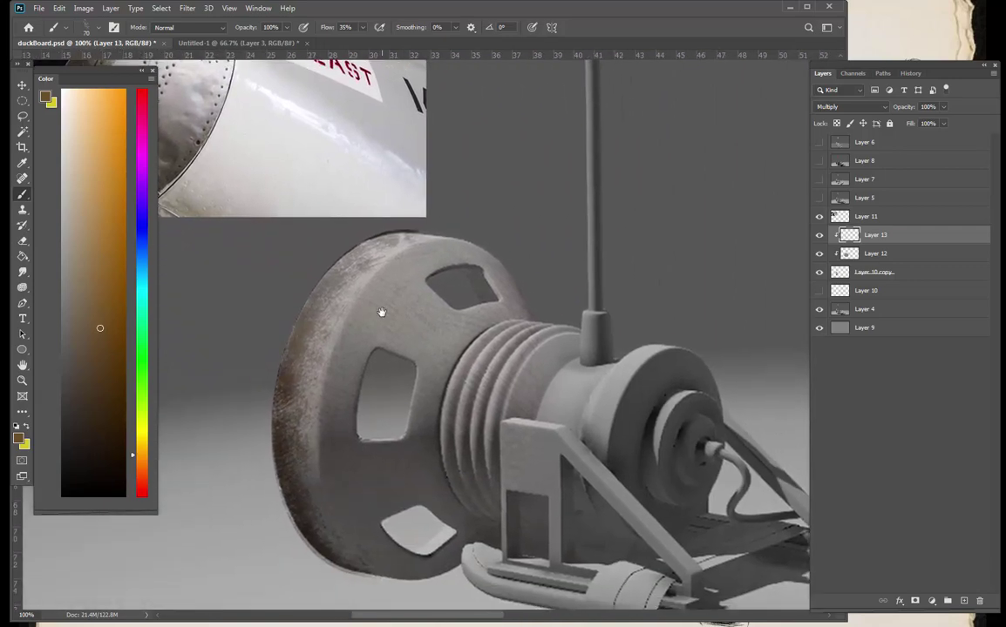
key(ctrl+shift+alt+n)
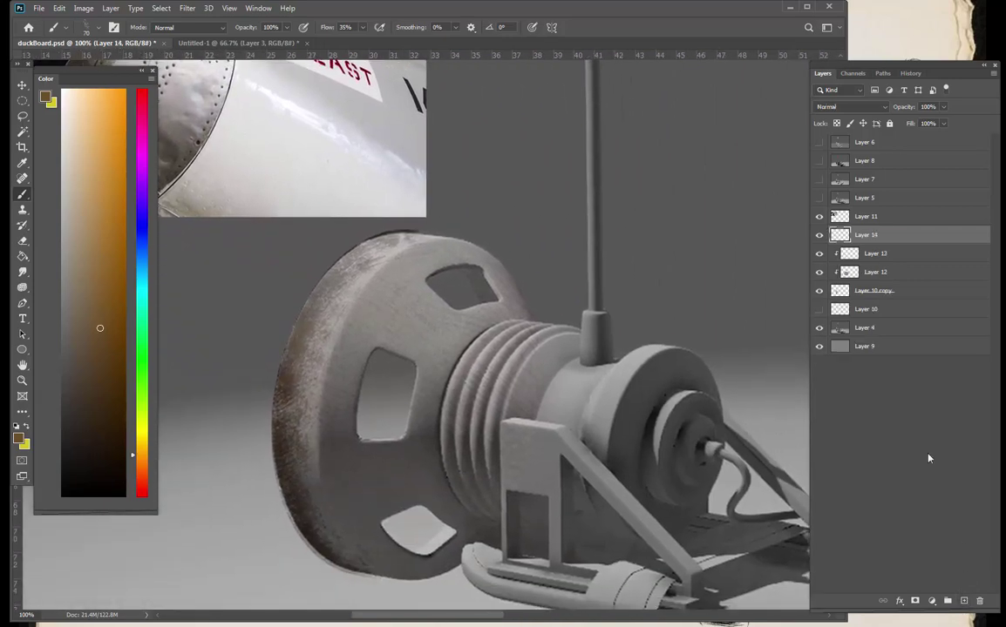
alt+click(869, 237)
- Load the dotted Hard Round 10 1 brush preset and undo a test stroke made with it
right_click(270, 350)
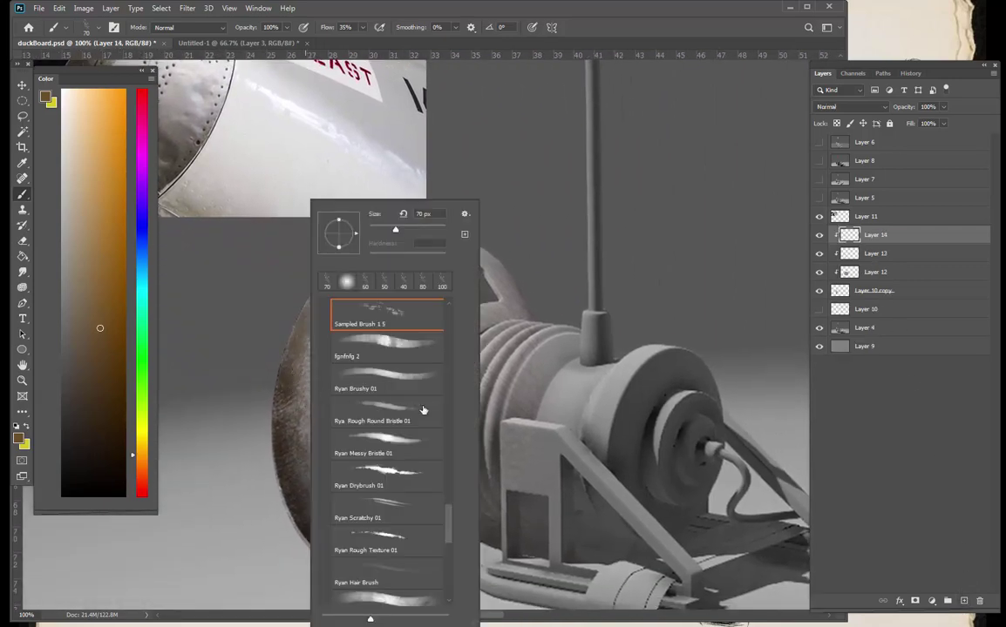
drag(454, 541, 450, 595)
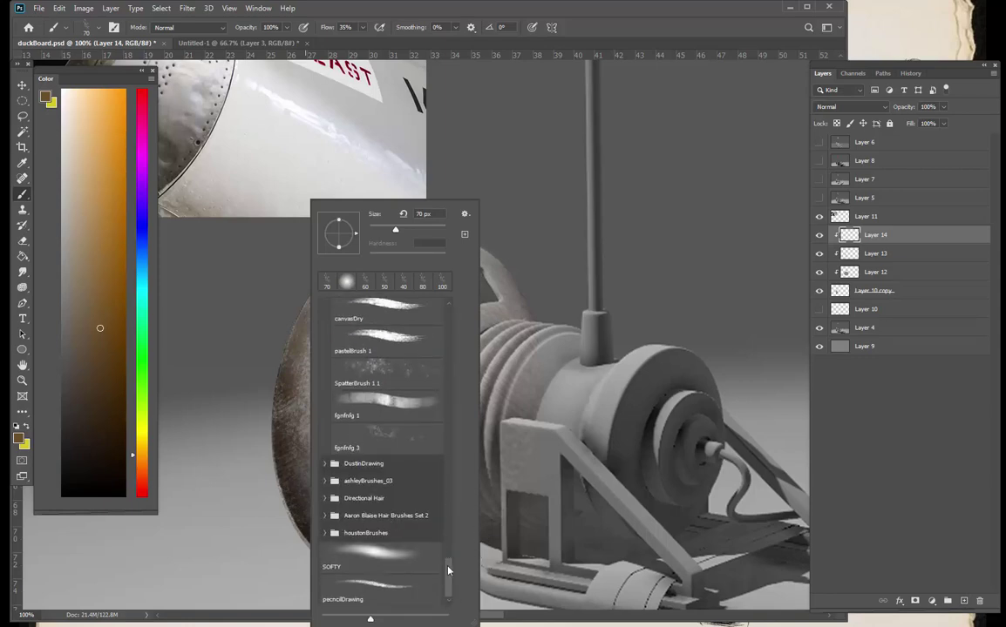
mouse_move(448, 570)
mouse_down()
mouse_move(449, 579)
mouse_move(444, 515)
mouse_move(446, 558)
mouse_up()
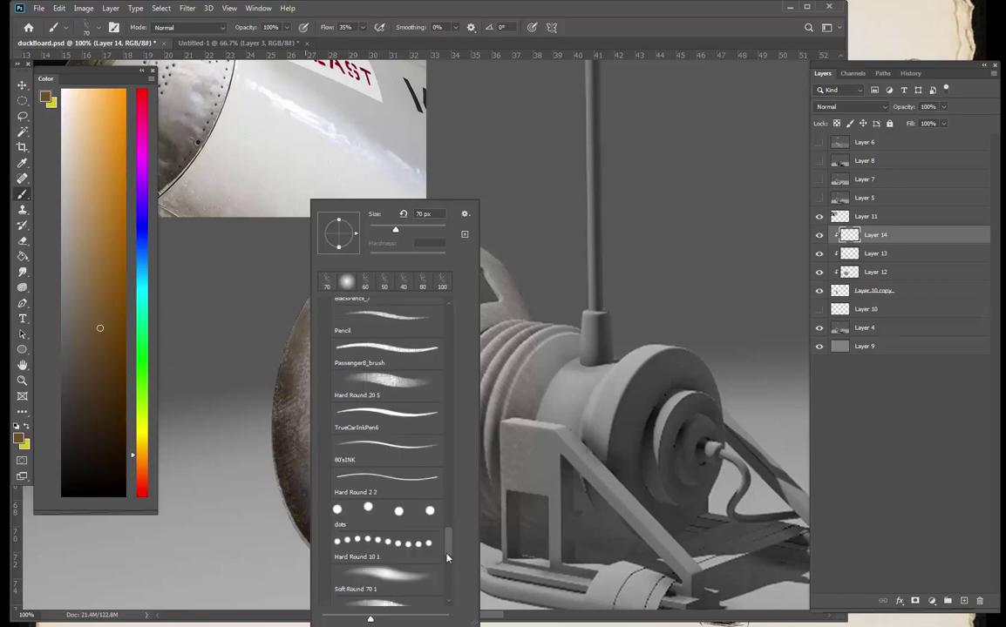
scroll(447, 557, down, 3)
click(384, 443)
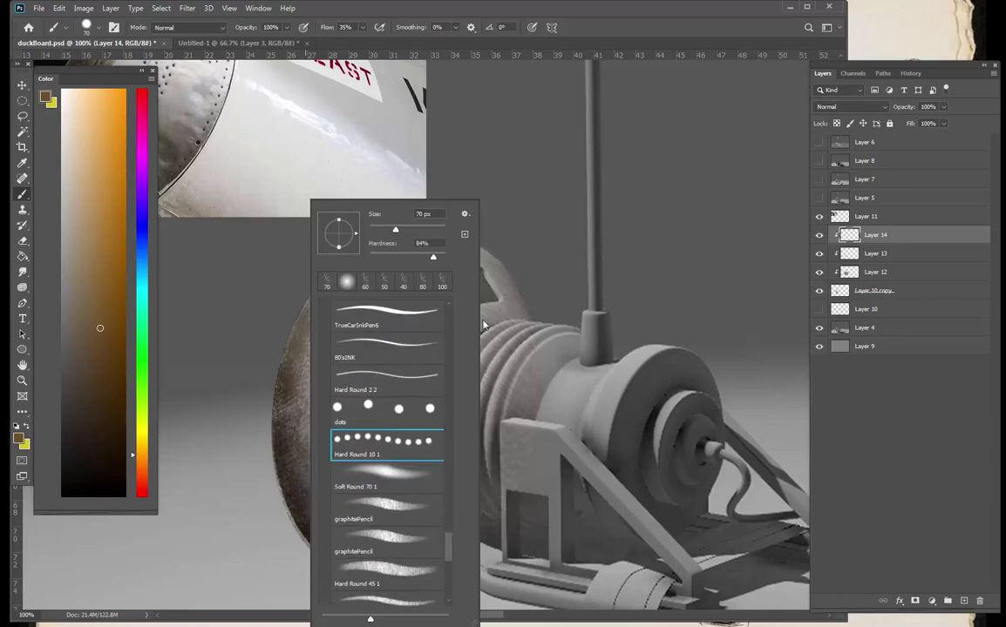
drag(538, 250, 343, 538)
key(ctrl+z)
- Set the dotted brush to 10 px at 100% flow and choose a near-black paint colour
key([)
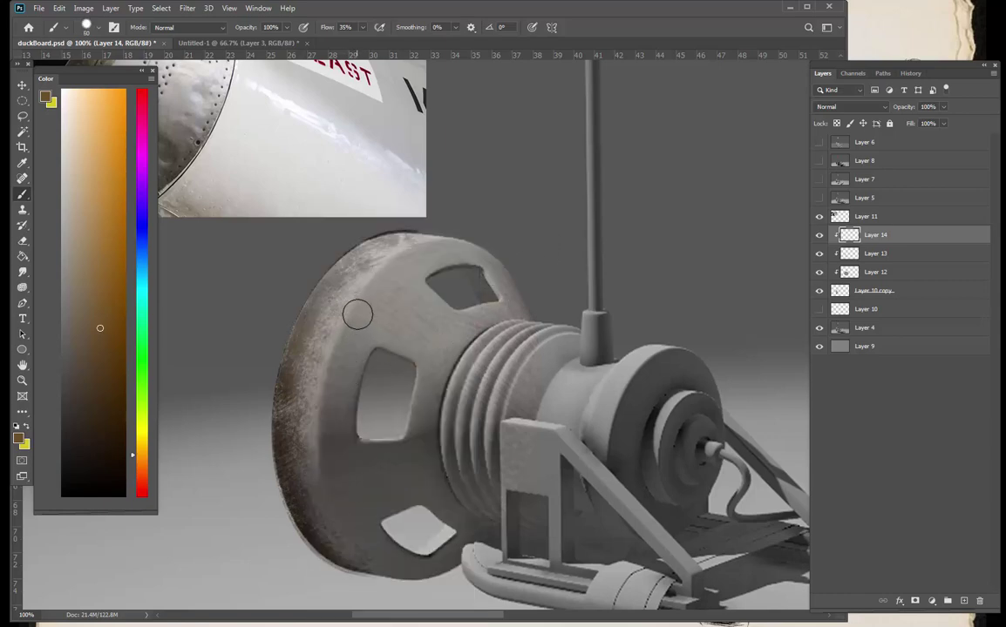
key([)
key([)
key([)
key([)
key([)
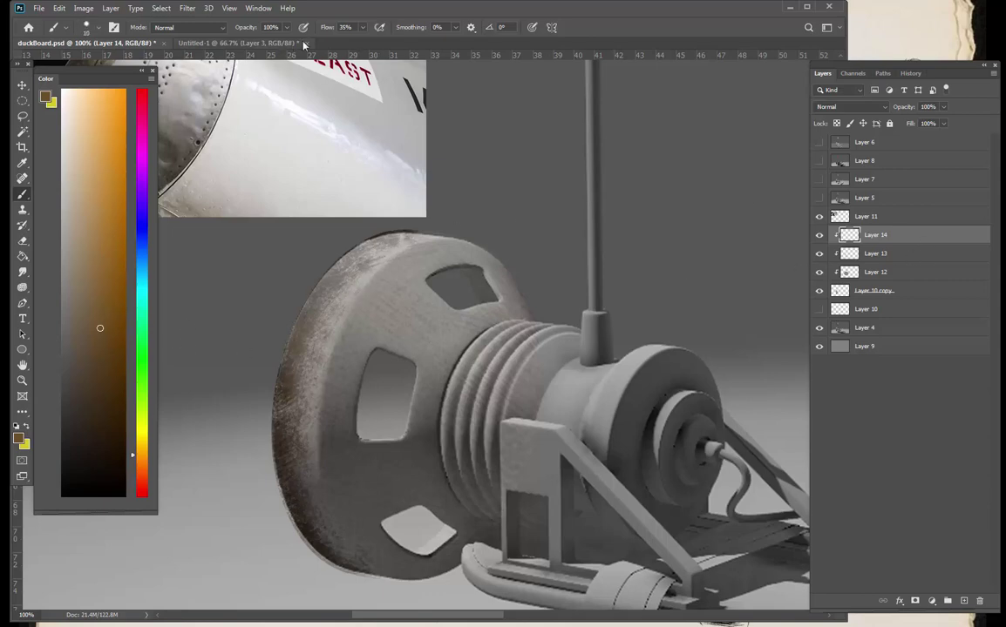
click(361, 30)
click(91, 454)
- Try painting a row of near-black rivet dots down the nozzle's left rim, undoing each stroke
drag(336, 244, 280, 426)
key(ctrl+z)
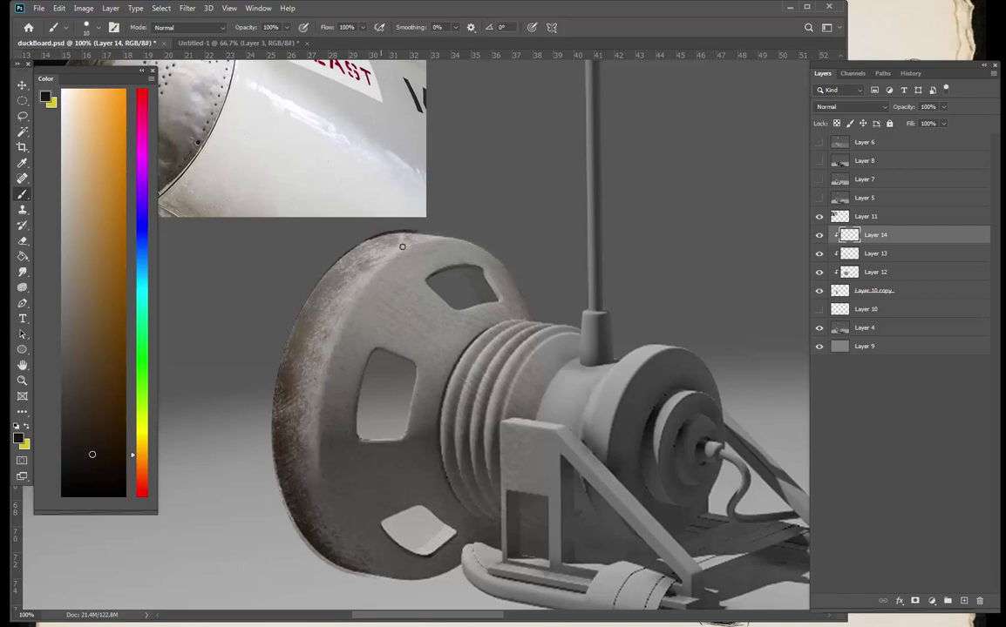
mouse_move(386, 260)
mouse_down()
mouse_move(313, 384)
mouse_move(388, 564)
mouse_up()
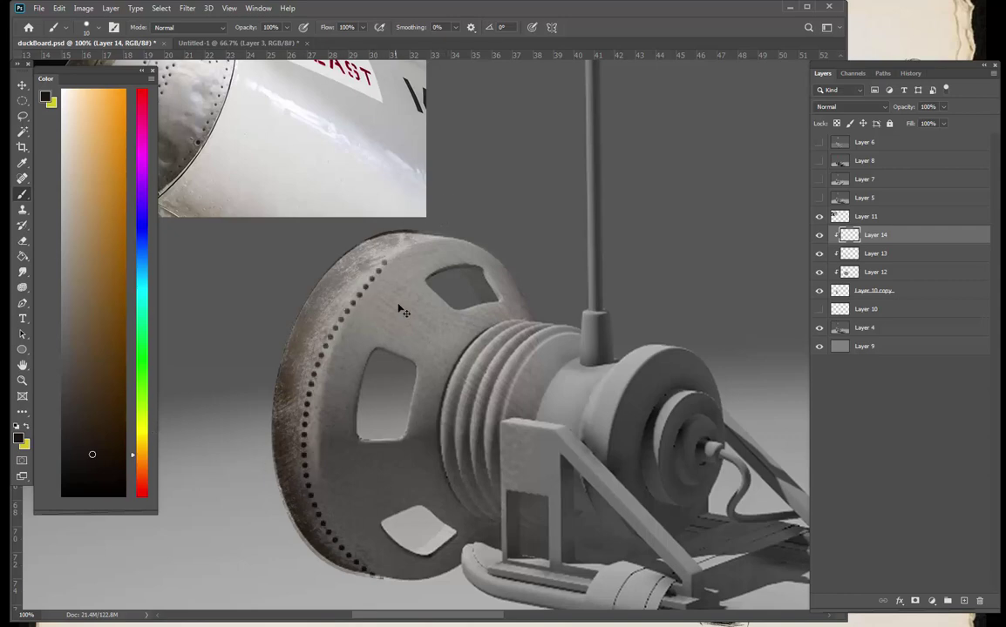
key(ctrl+z)
drag(397, 249, 300, 389)
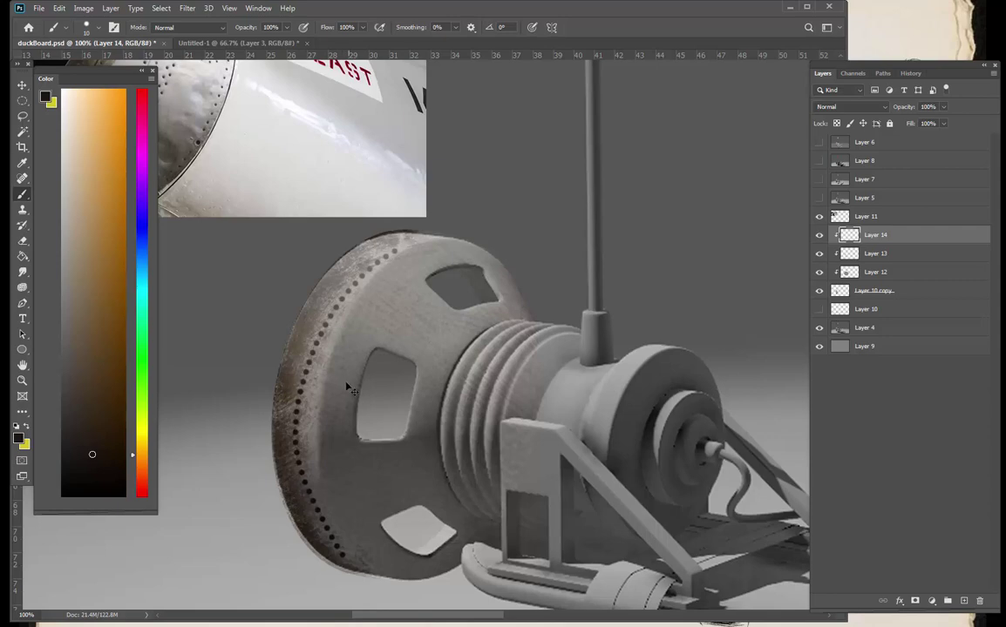
key(ctrl+z)
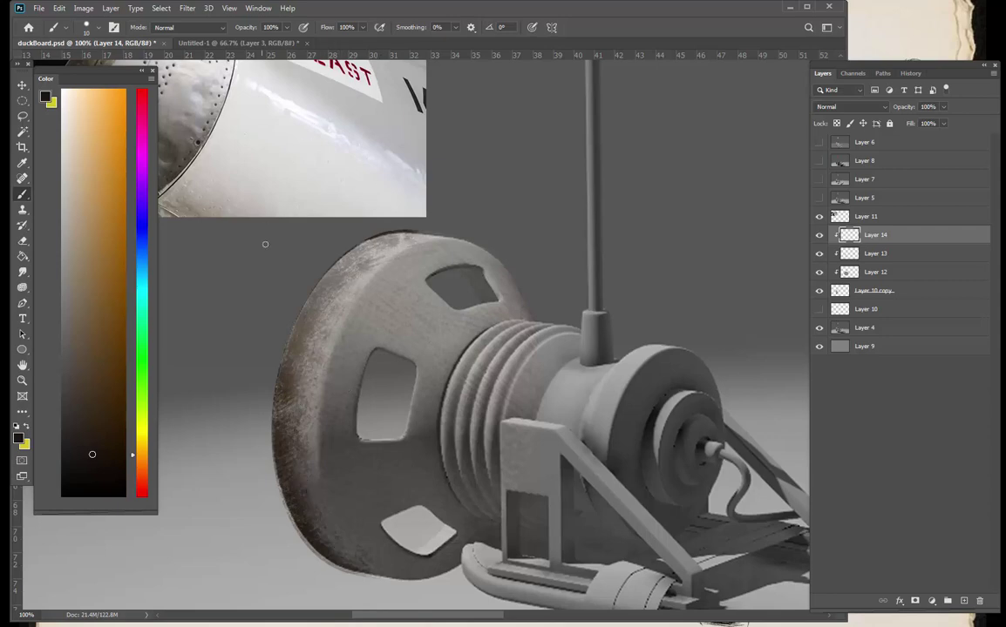
- Compare the rim with the riveted jet reference, try another curved row of rivet dots, and undo it
drag(253, 201, 320, 343)
key(z)
mouse_move(228, 225)
mouse_down()
mouse_move(281, 203)
mouse_move(225, 233)
mouse_up()
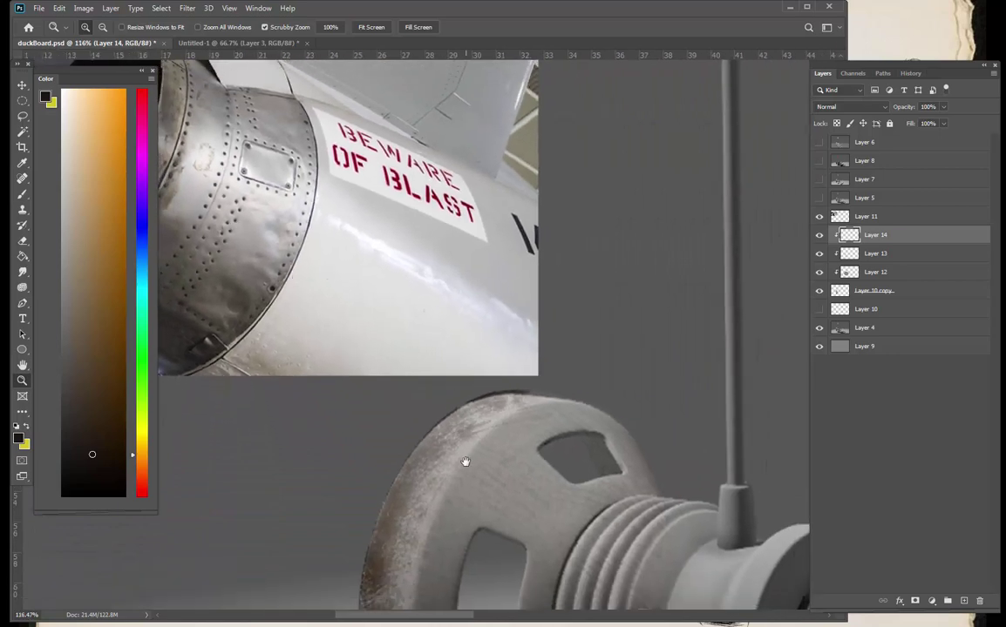
drag(463, 481, 386, 328)
drag(416, 282, 362, 263)
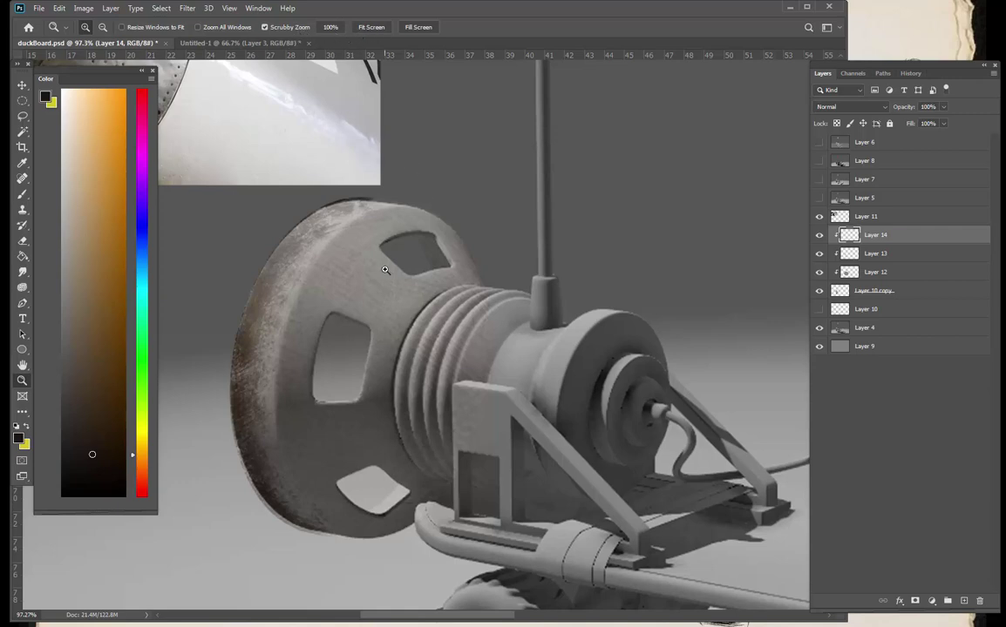
key(b)
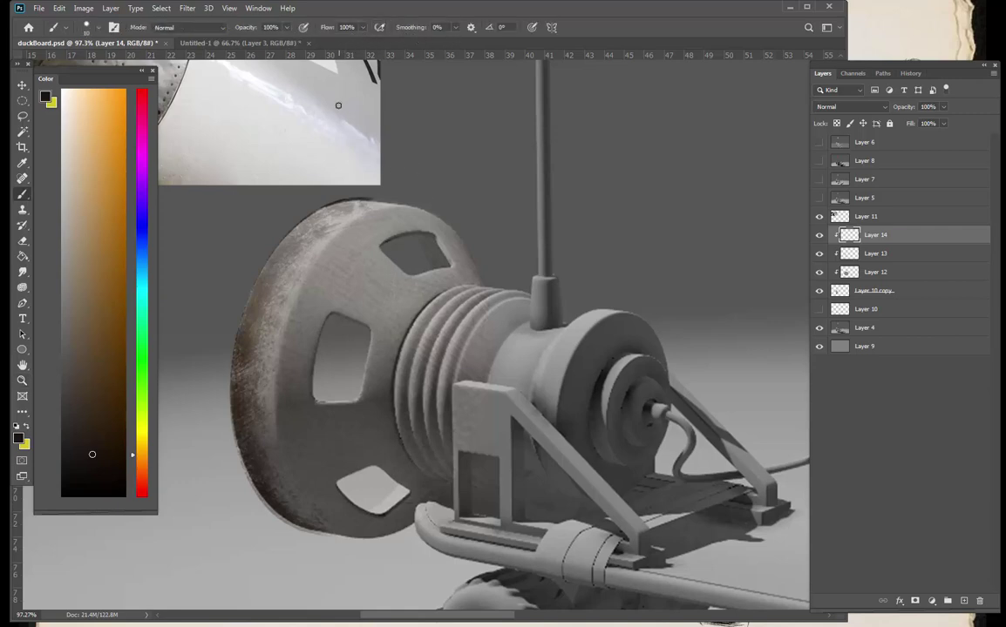
mouse_move(329, 207)
mouse_down()
mouse_move(259, 366)
mouse_move(329, 531)
mouse_up()
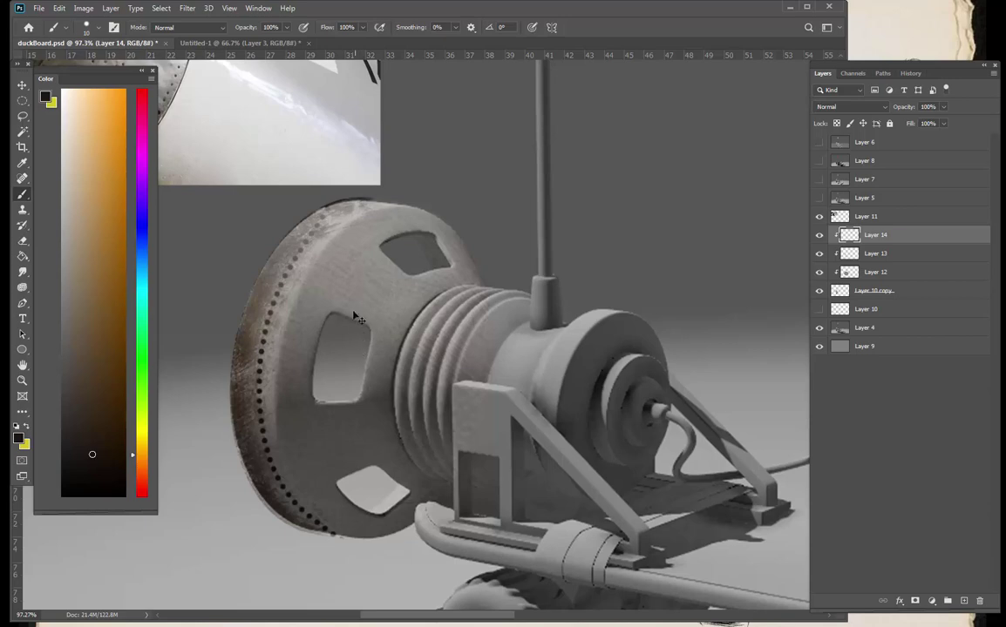
key(ctrl+z)
- Open the brush settings for the dotted tip and place them clear of the nozzle
key(F5)
key(F5)
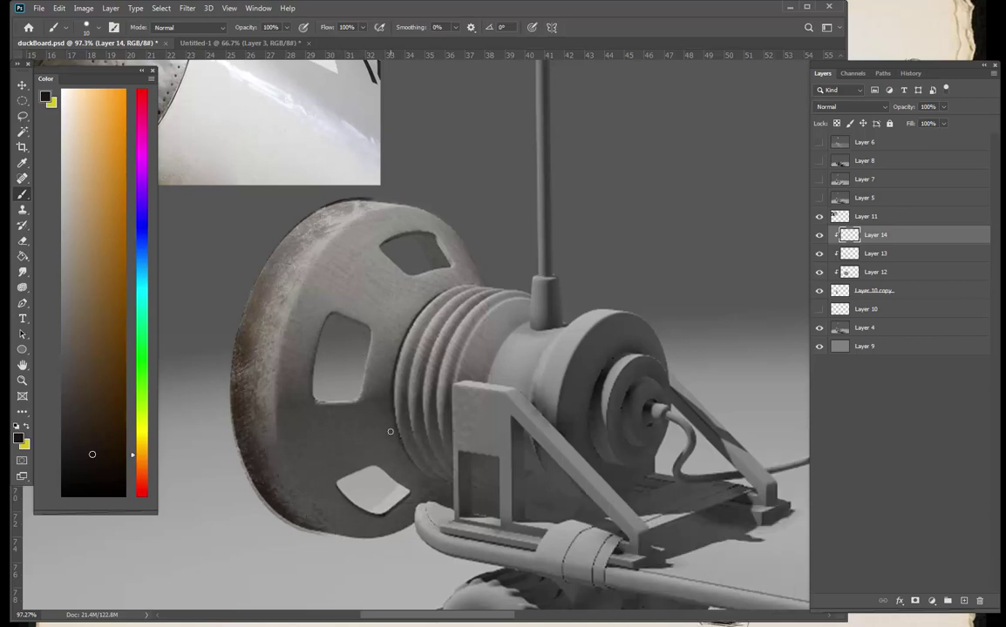
key(F5)
mouse_move(631, 420)
mouse_down()
mouse_move(579, 233)
mouse_move(574, 150)
mouse_up()
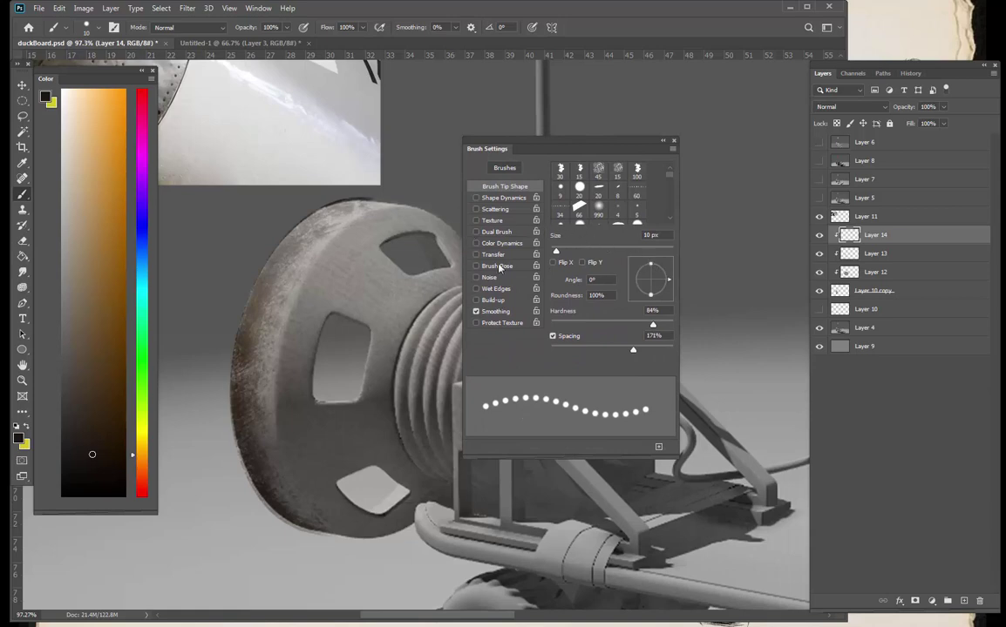
- Try rows of rivet dots along the inner edge of the nozzle's rim, and undo them
mouse_move(403, 210)
mouse_down()
mouse_move(318, 246)
mouse_move(274, 409)
mouse_move(316, 529)
mouse_up()
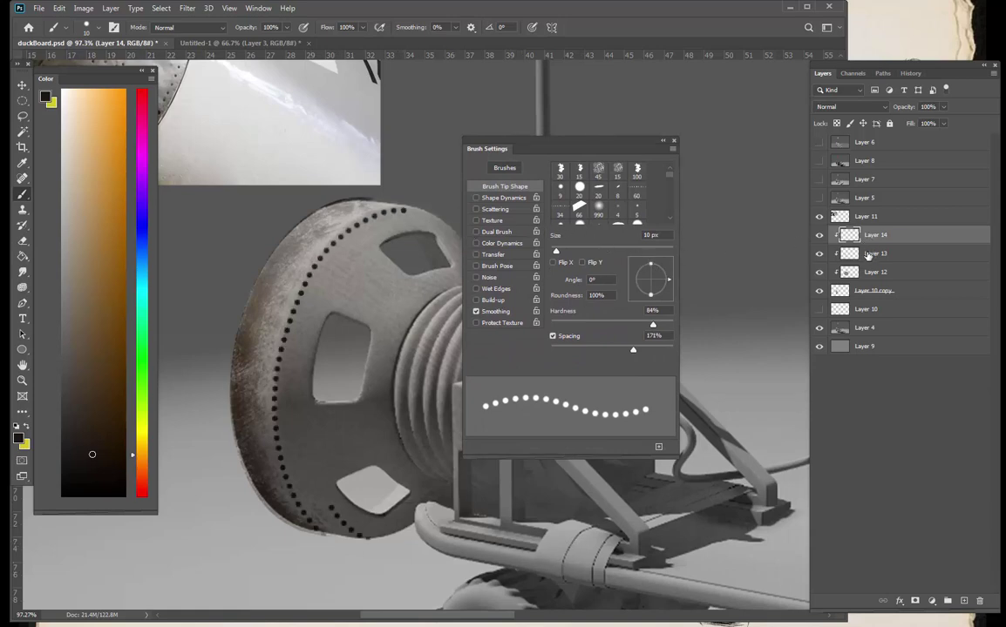
mouse_move(393, 204)
mouse_down()
mouse_move(330, 258)
mouse_move(296, 313)
mouse_move(287, 435)
mouse_up()
mouse_move(260, 396)
mouse_down()
mouse_move(359, 213)
mouse_move(303, 402)
mouse_up()
key(ctrl+z)
key(ctrl+z)
key(ctrl+z)
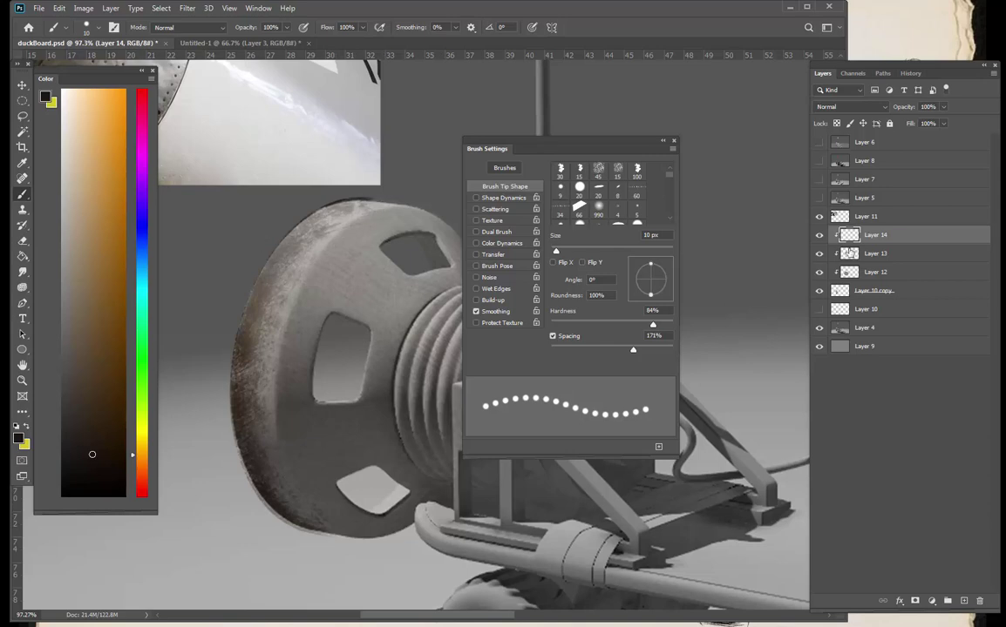
- Release the rivet layer from its clipping and set the brush smoothing to 27%, undoing the test row
alt+click(849, 247)
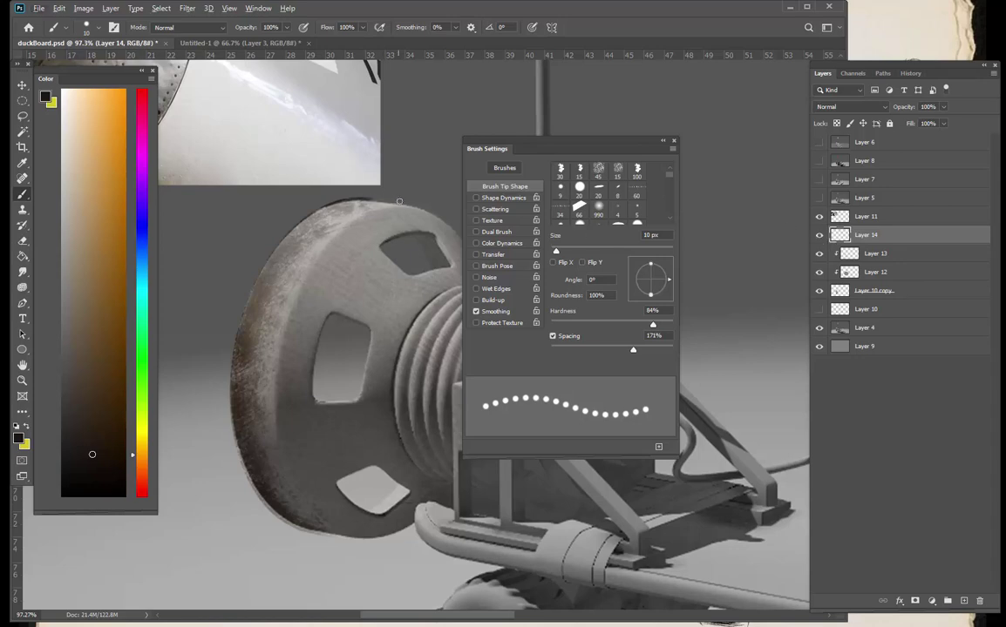
click(457, 30)
click(467, 42)
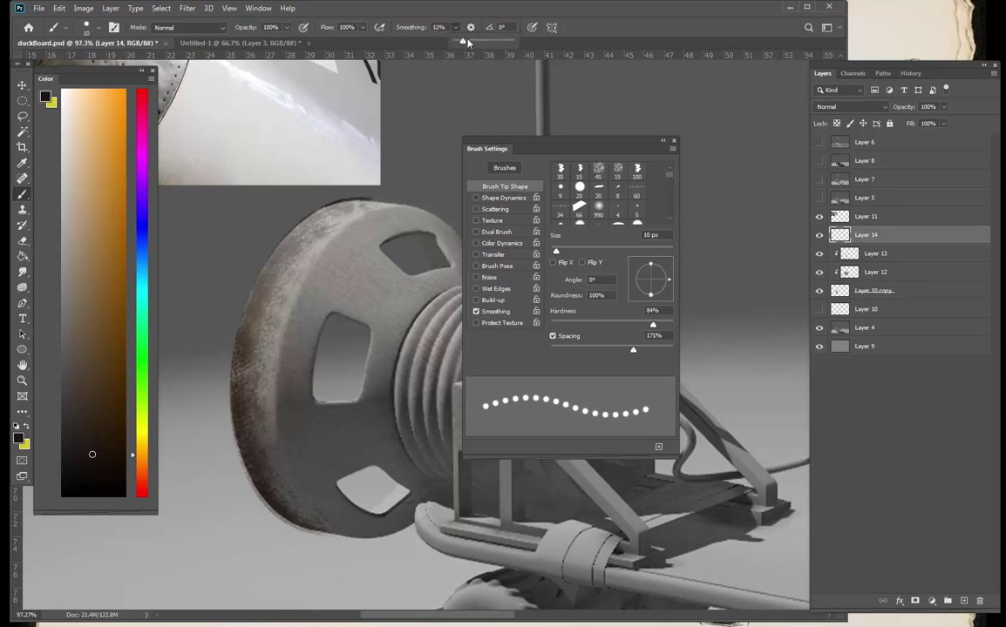
mouse_move(426, 200)
mouse_down()
mouse_move(317, 252)
mouse_move(274, 370)
mouse_up()
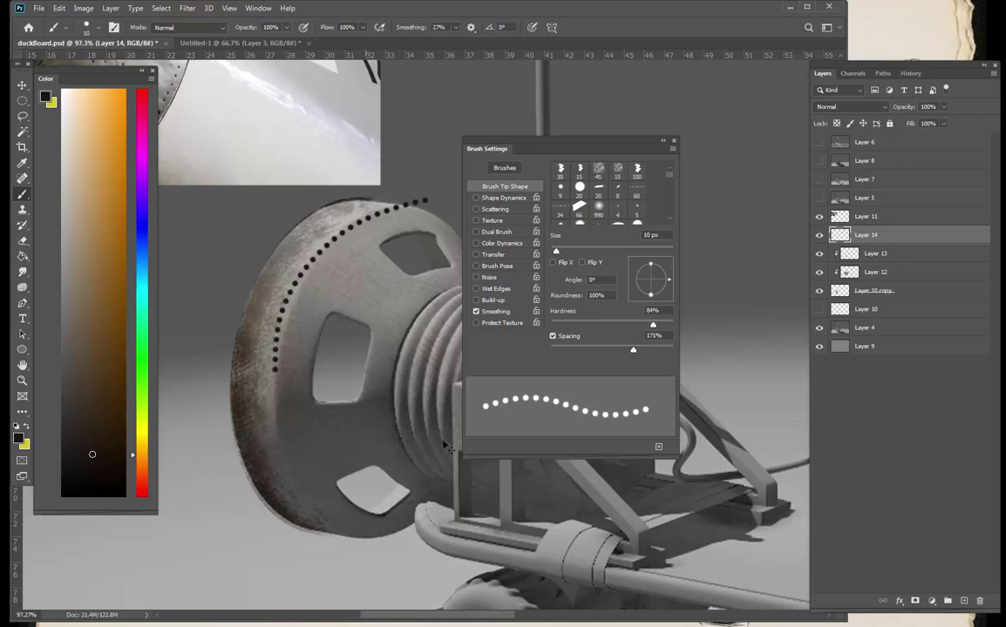
key(ctrl+z)
- Widen the dotted brush's spacing to 198%, undoing the test stroke made along the way
drag(632, 349, 638, 349)
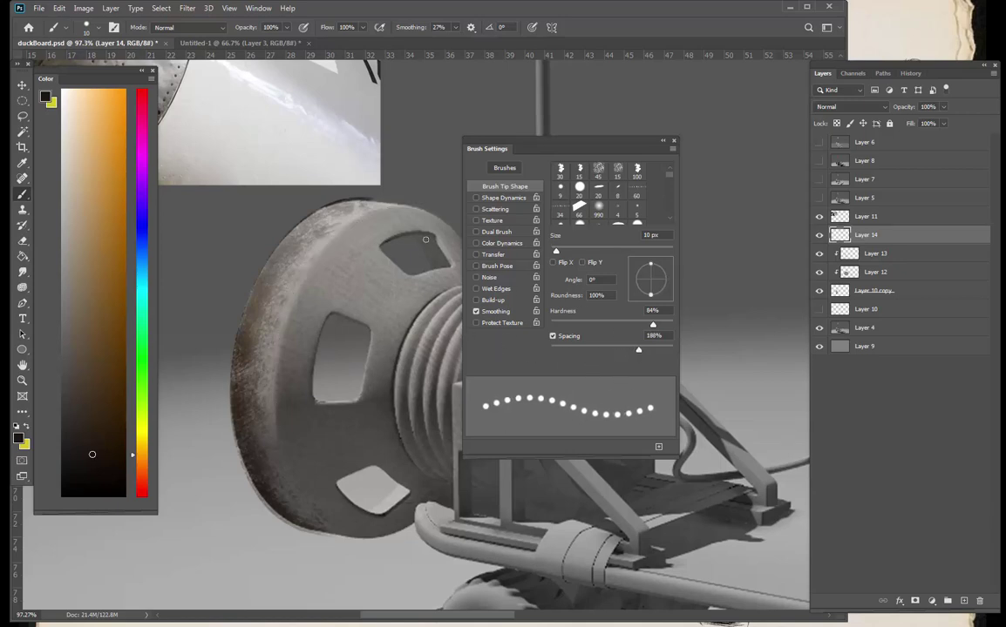
drag(411, 227, 260, 388)
key(ctrl+z)
drag(639, 349, 641, 349)
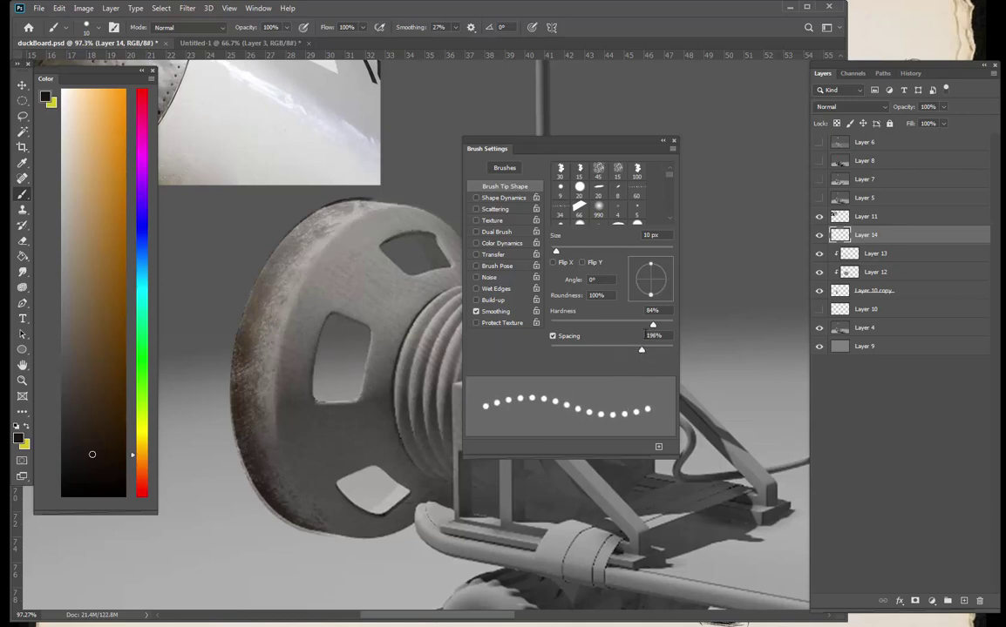
- Try a row of rivet dots in a lighter grey beside the nozzle's rim, and undo it
drag(87, 389, 84, 371)
mouse_move(380, 233)
mouse_down()
mouse_move(333, 253)
mouse_move(265, 397)
mouse_up()
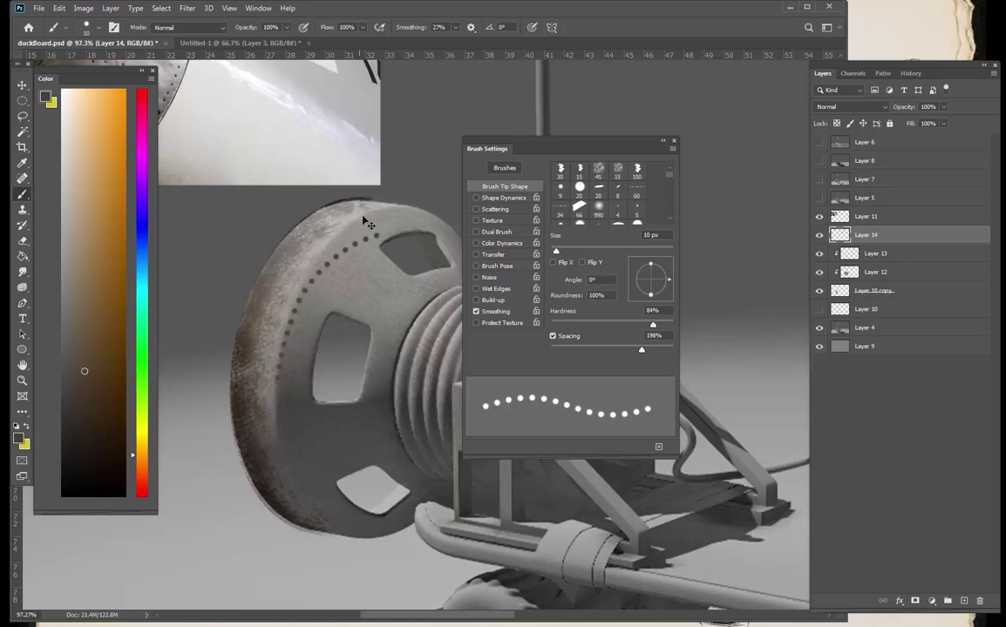
key(ctrl+z)
- Pick a dark grey and paint an evenly spaced row of rivet dots down the nozzle's left rim from top to bottom
click(71, 429)
drag(305, 197, 241, 258)
drag(324, 212, 299, 223)
key(ctrl+z)
key(ctrl+z)
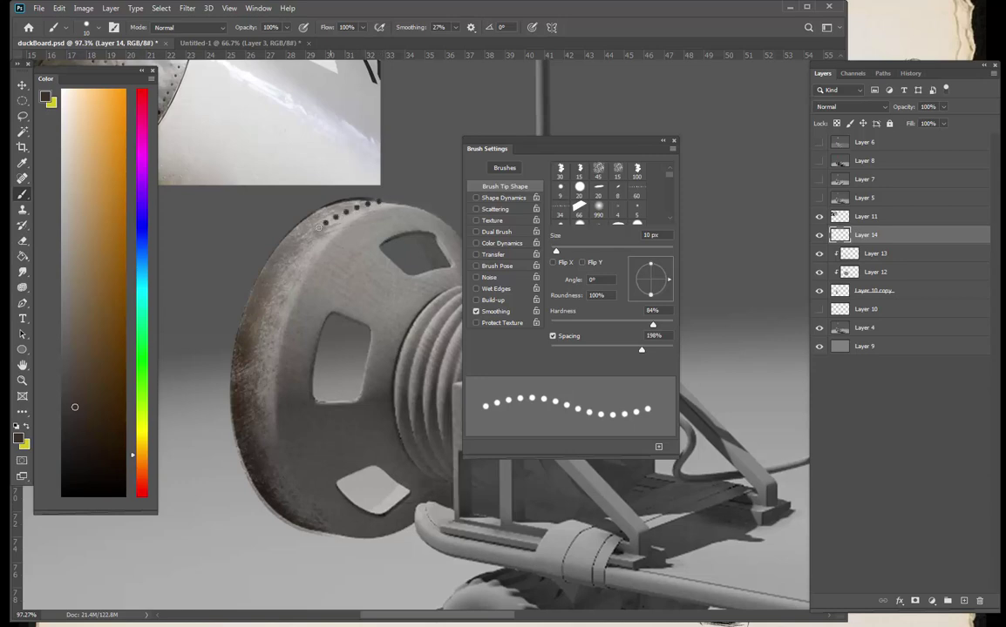
key(ctrl+z)
mouse_move(292, 267)
mouse_down()
mouse_move(247, 297)
mouse_move(233, 358)
mouse_move(260, 429)
mouse_up()
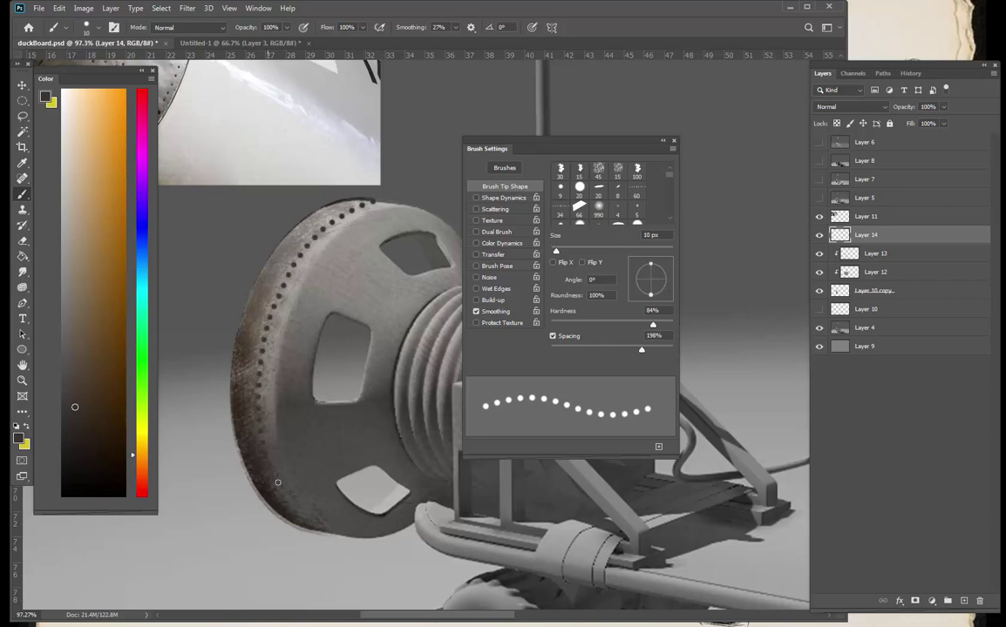
drag(374, 566, 440, 591)
- Try clipping the rivet layer to the engine and blending it with Multiply, then revert both changes
alt+click(882, 242)
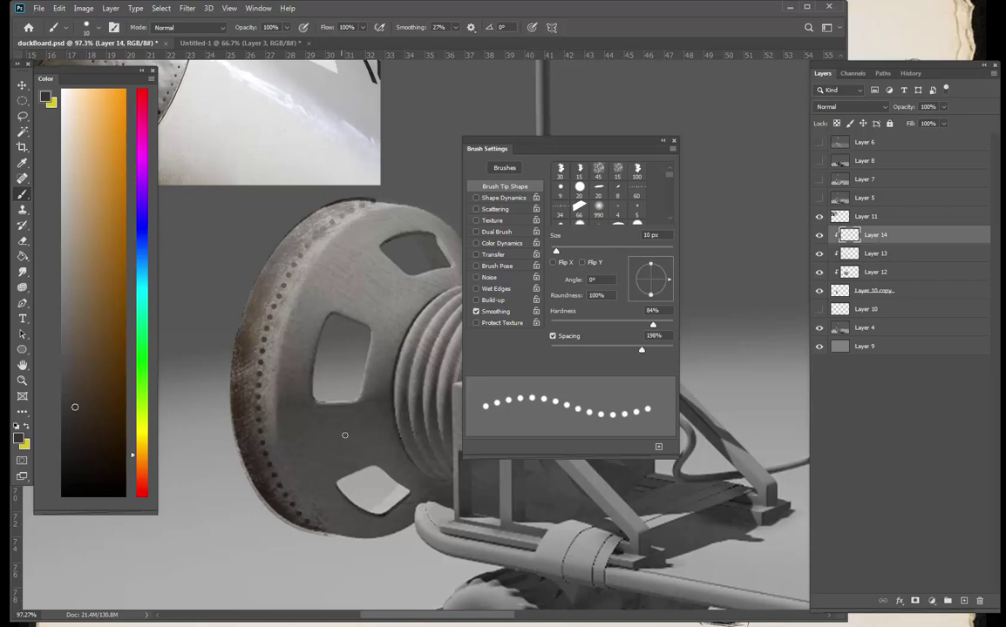
click(851, 107)
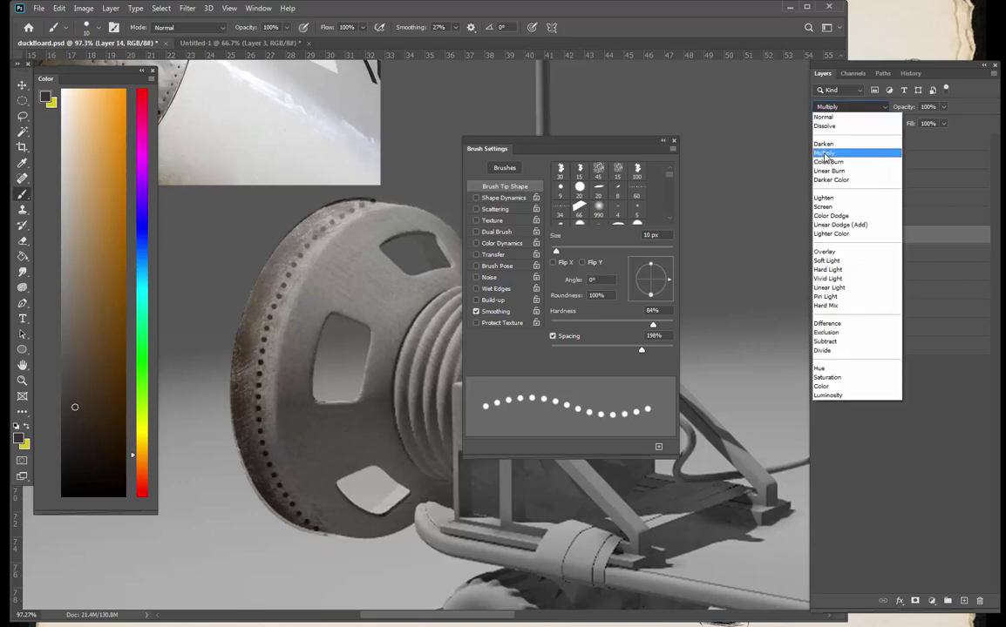
click(833, 140)
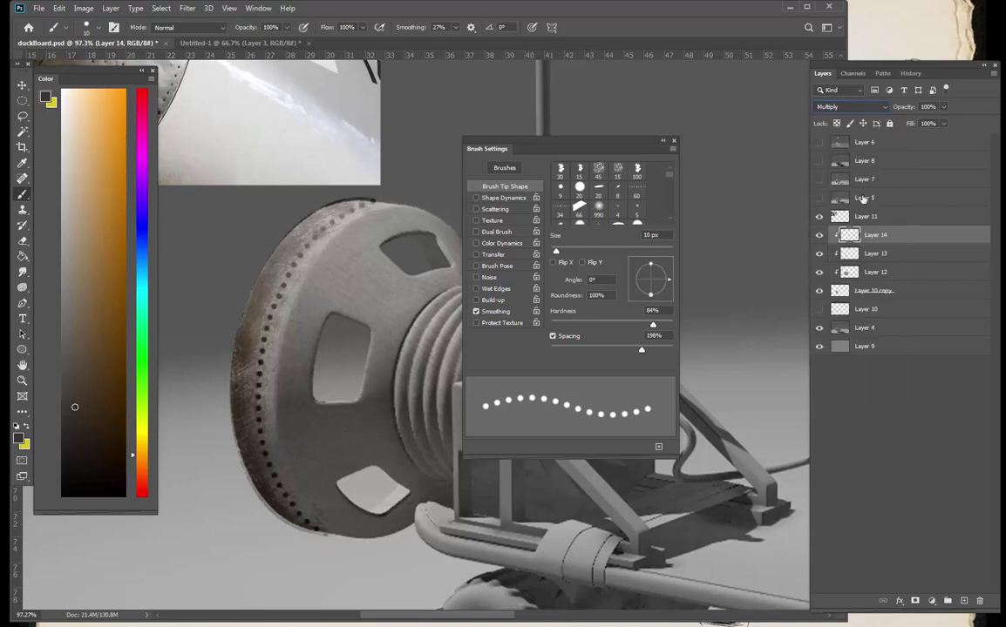
click(849, 107)
click(820, 121)
key(ctrl+z)
key(ctrl+alt+g)
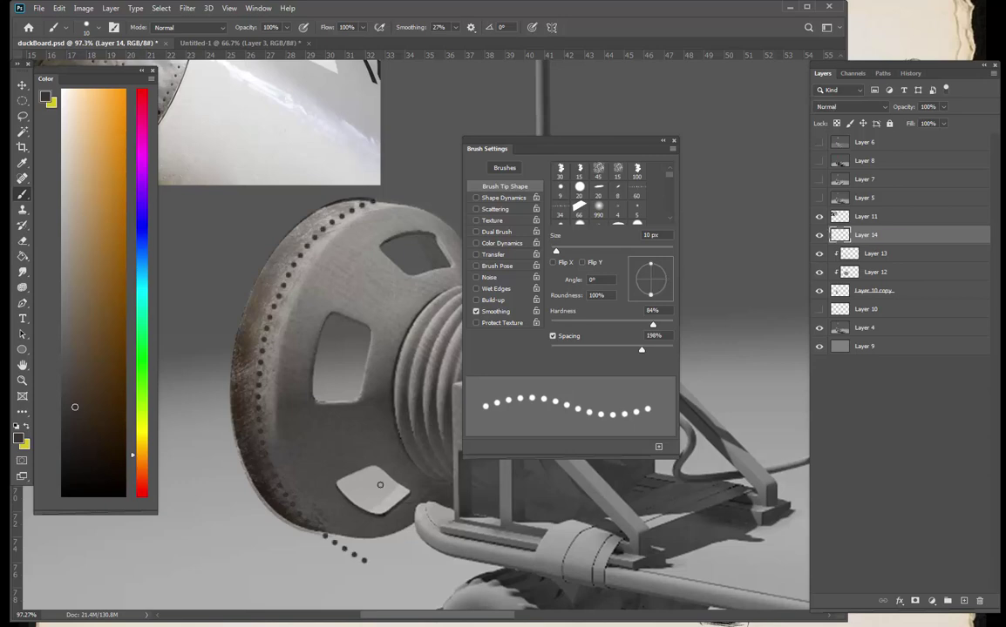
- Switch to the 70 px soft round brush and compare Layer 10 copy in Normal blending against Overlay, keeping Overlay
right_click(380, 484)
click(372, 475)
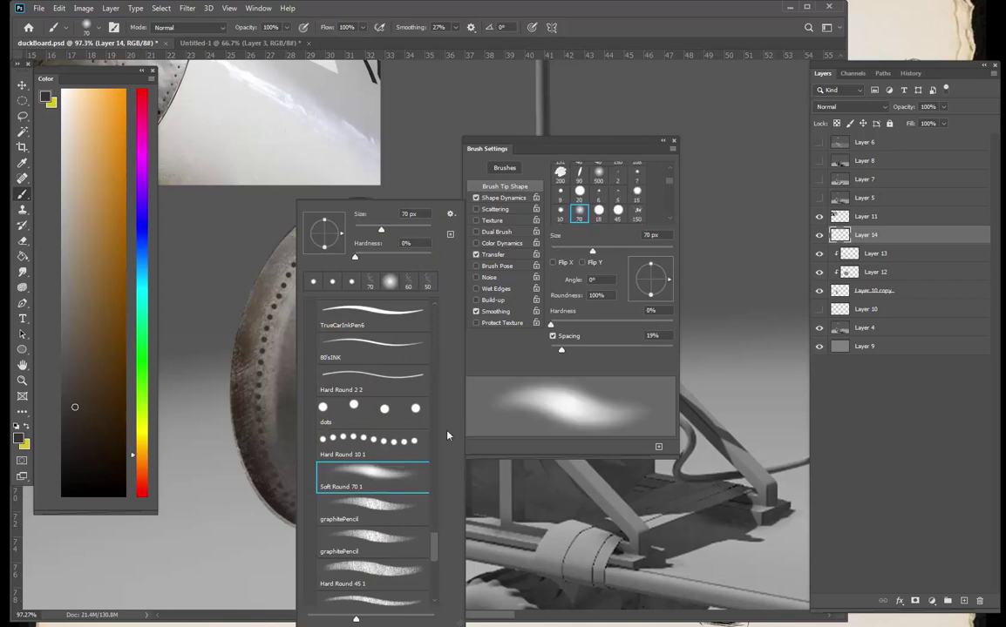
click(878, 251)
click(880, 290)
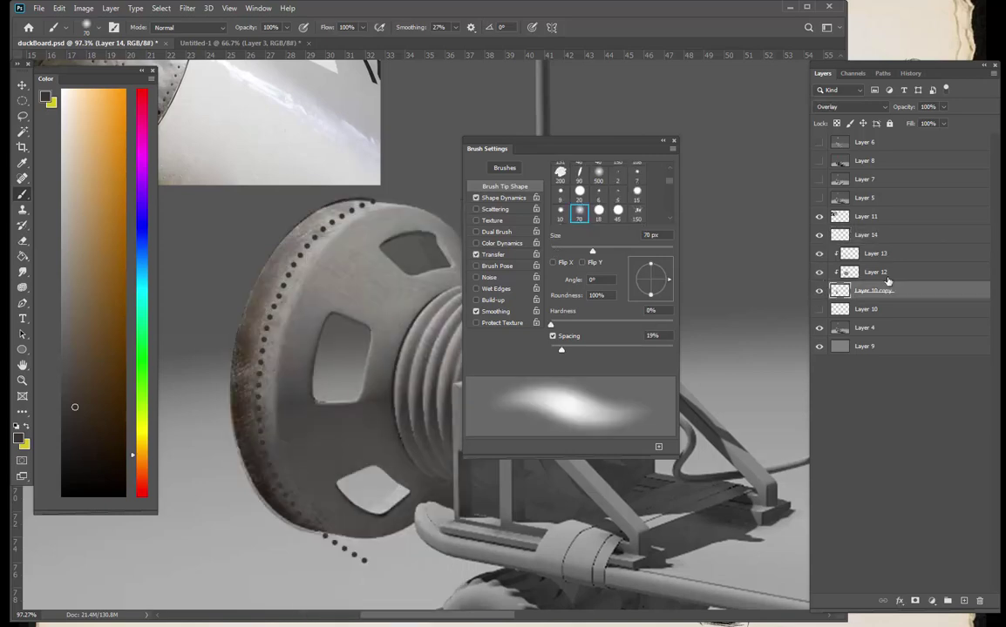
click(881, 108)
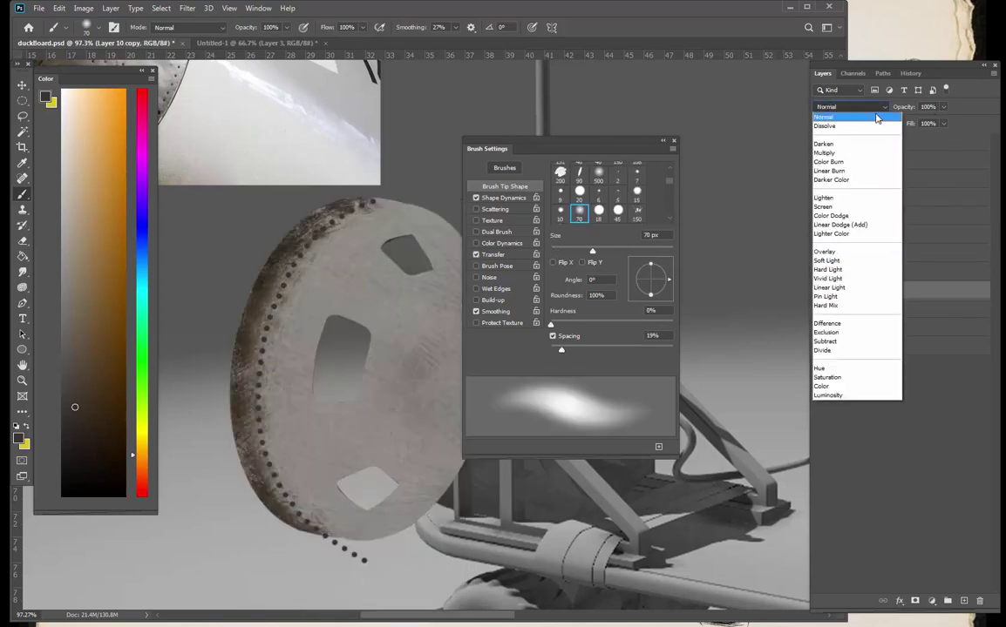
click(879, 106)
- Copy the engine area from Layer 4 using Layer 10 copy's outline, place the new layer beneath Layer 10 copy, and clip that layer to it
ctrl+click(842, 293)
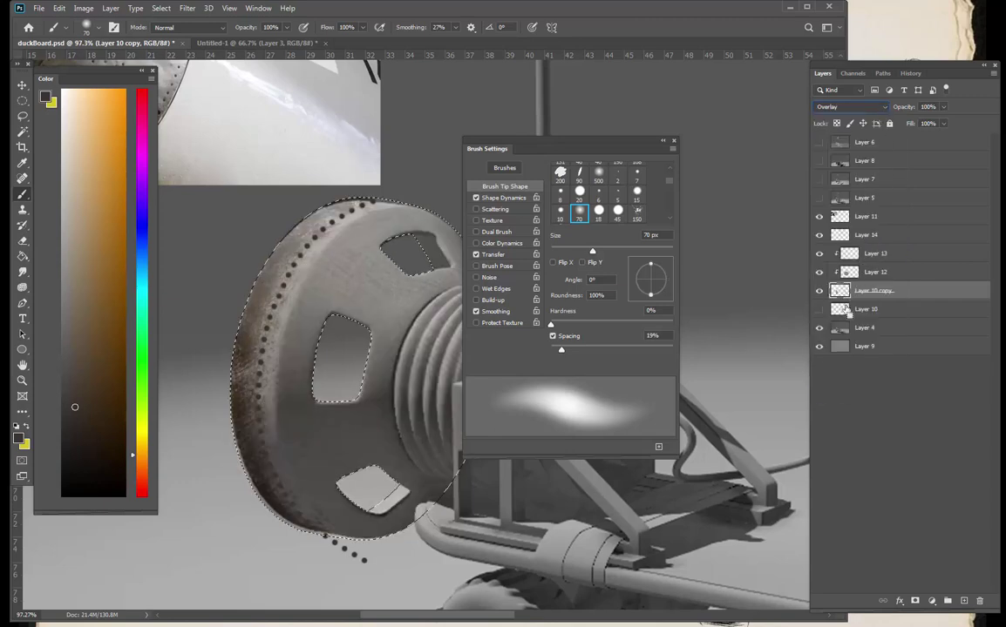
click(843, 329)
key(ctrl+j)
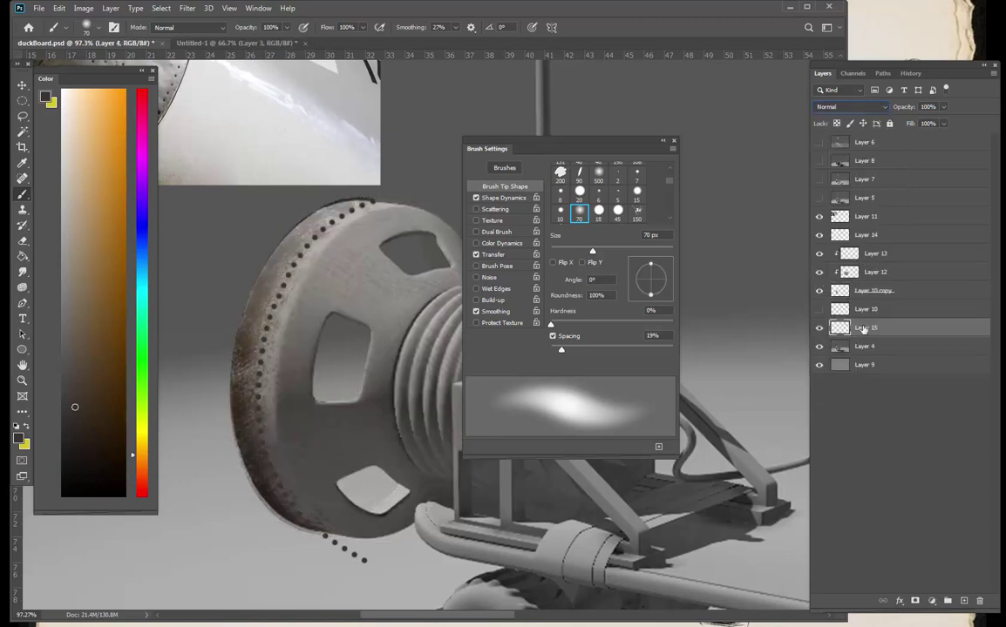
drag(865, 330, 869, 309)
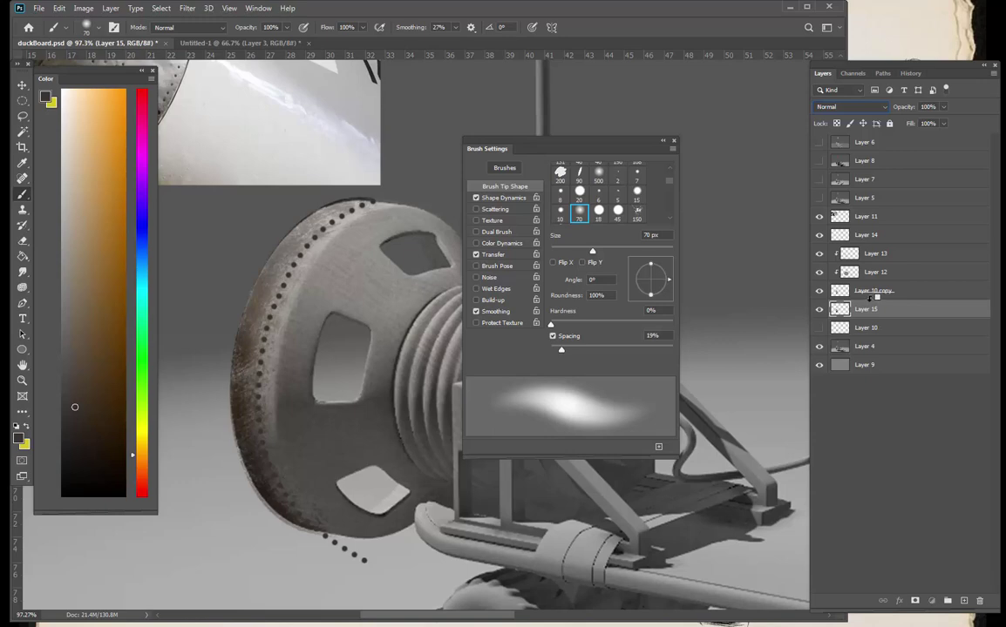
alt+click(869, 300)
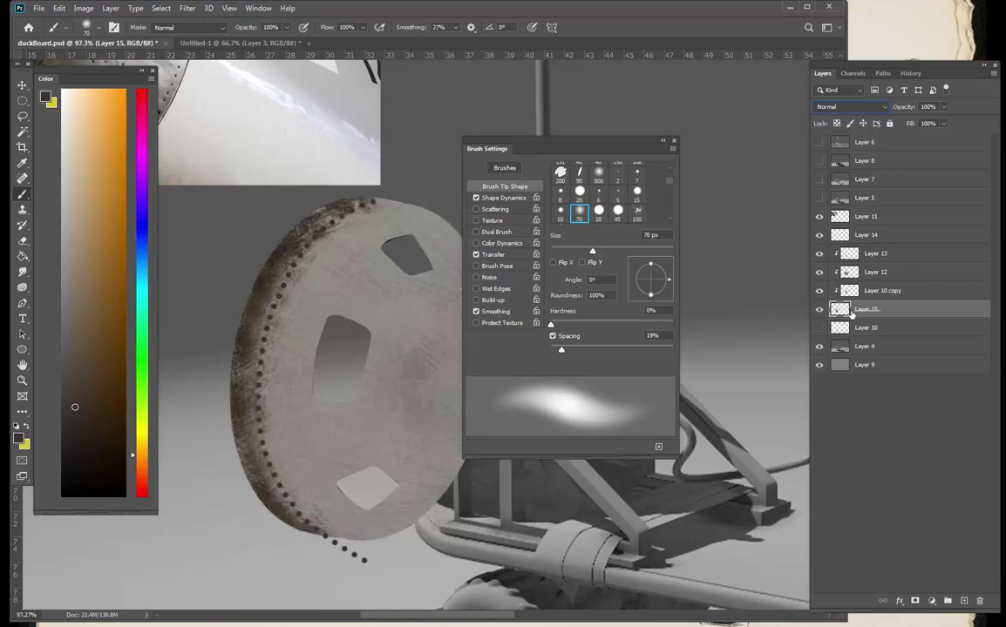
- Hide the layers above Layer 15, examine the engine cutout on its own, and show Layer 10 copy over it again
click(870, 292)
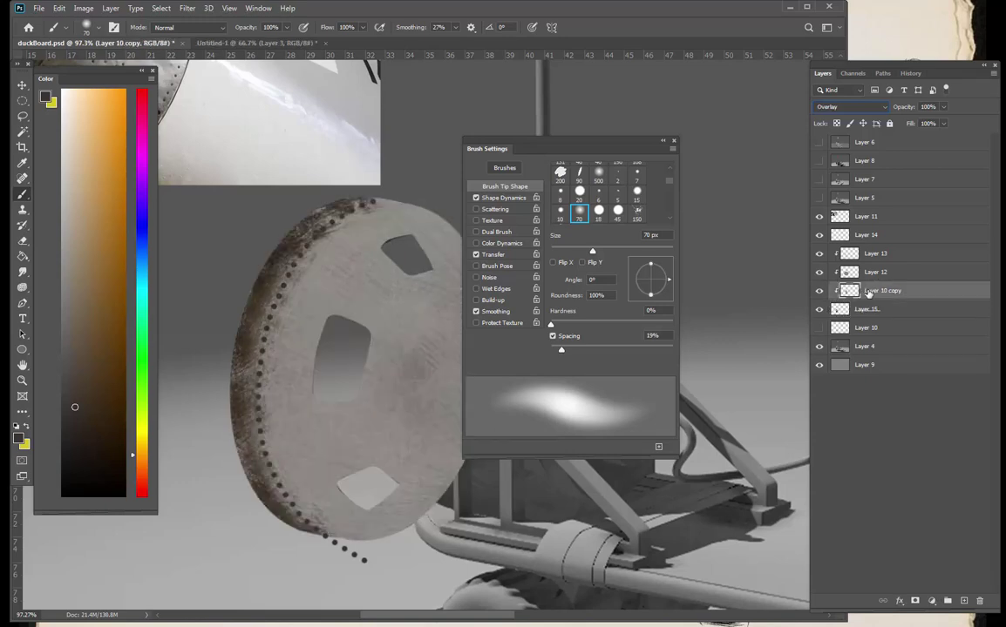
drag(819, 216, 819, 291)
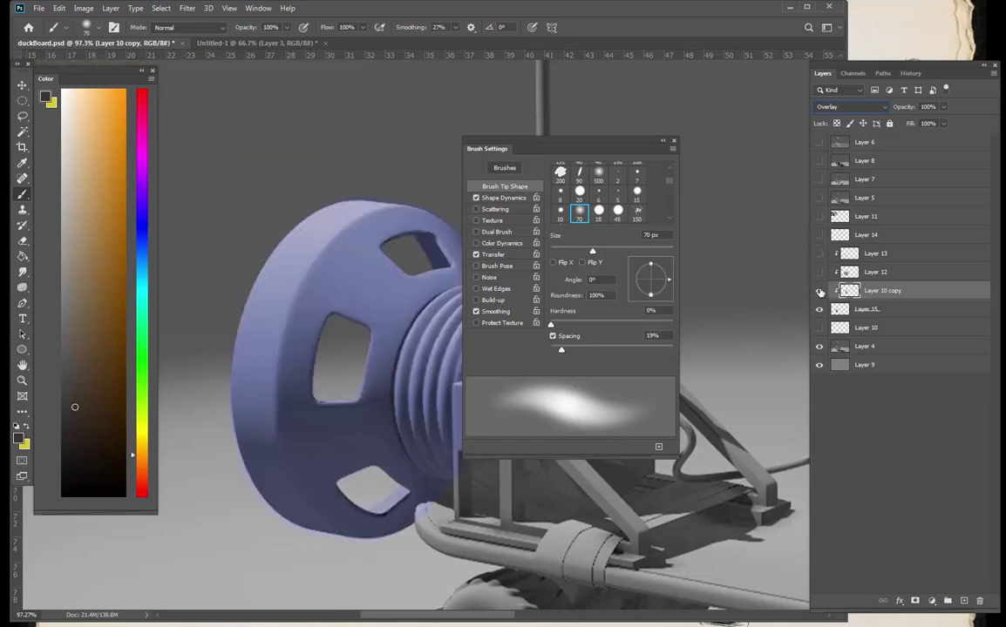
click(820, 292)
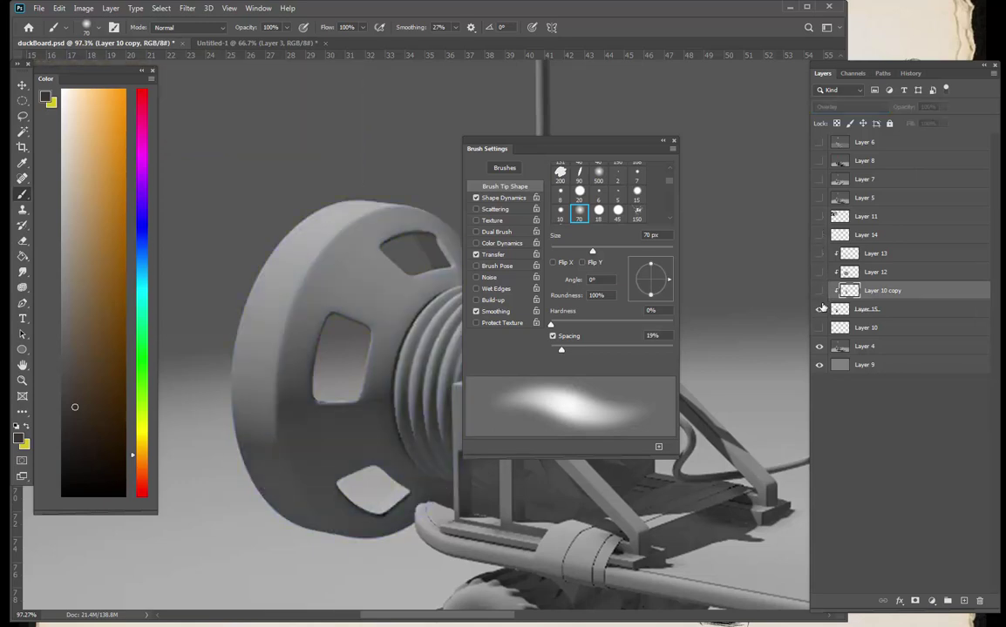
alt+click(819, 311)
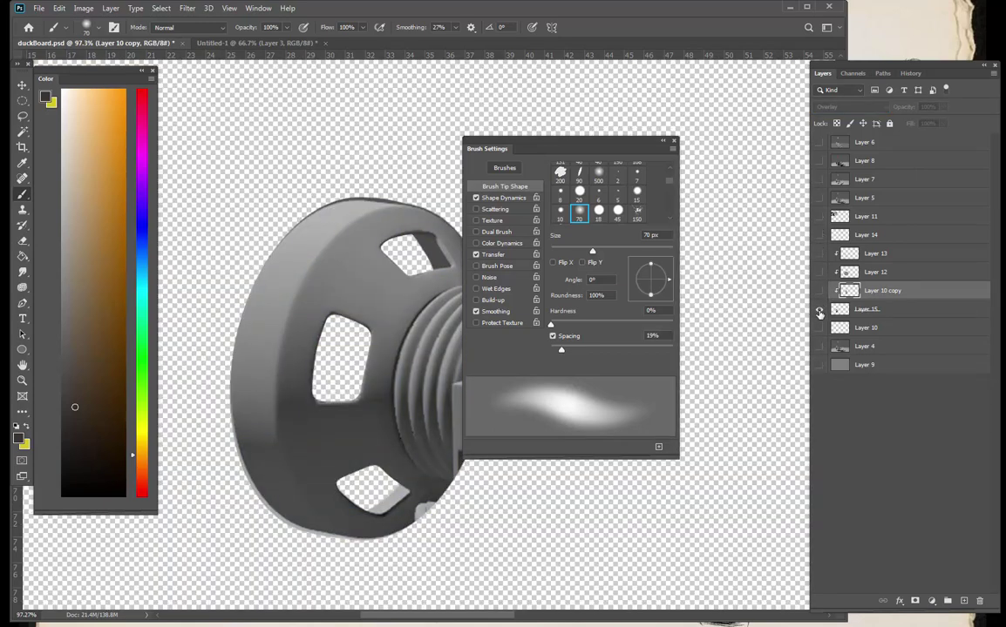
alt+click(819, 311)
click(819, 292)
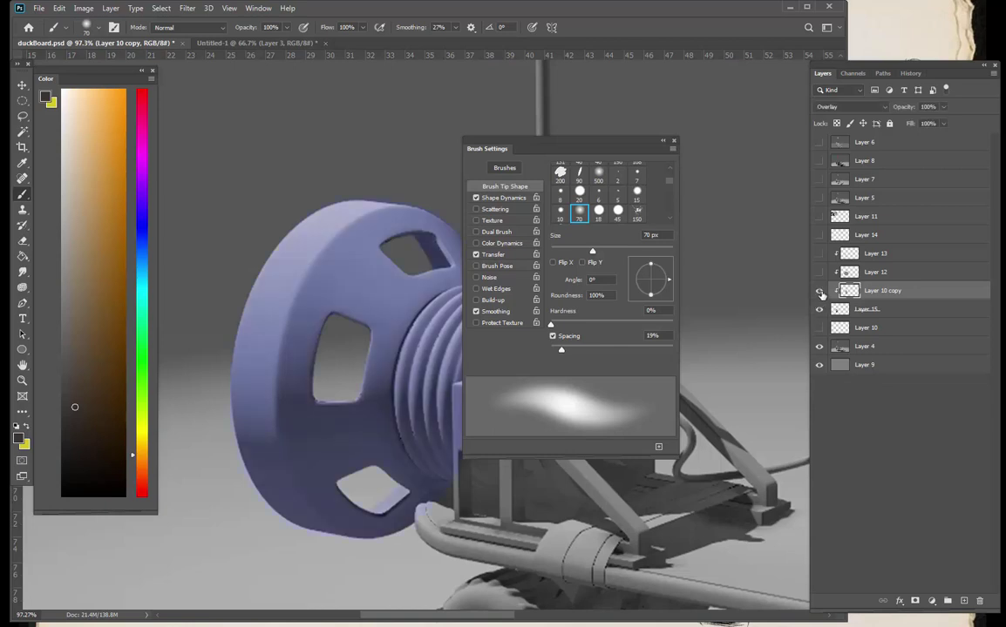
- Show the Layer 12 texture, preview it in Overlay before returning it to Normal, and show the Layer 13 grime
click(819, 272)
click(845, 273)
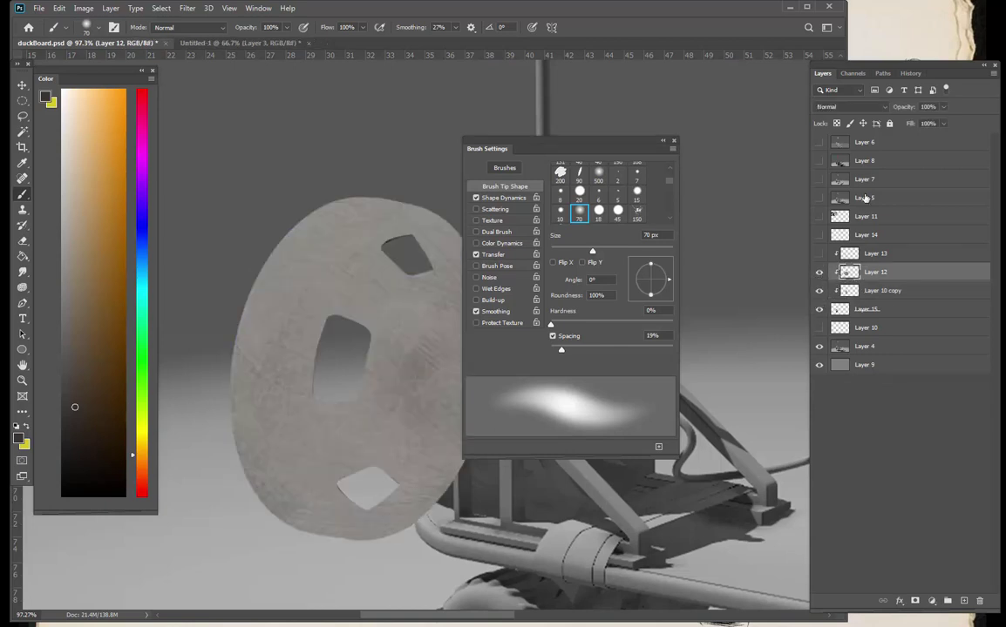
click(850, 108)
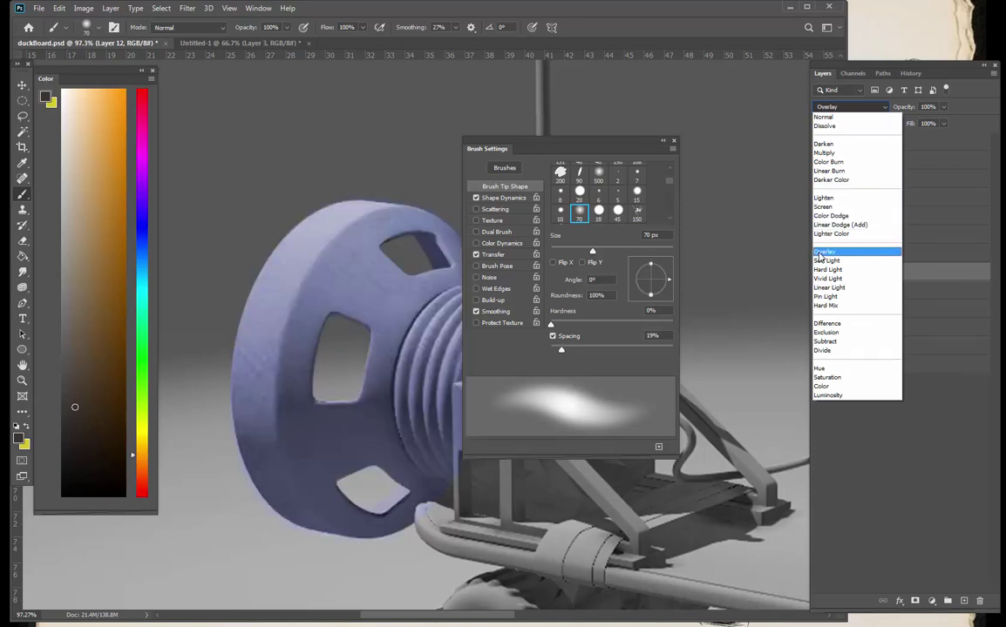
click(823, 116)
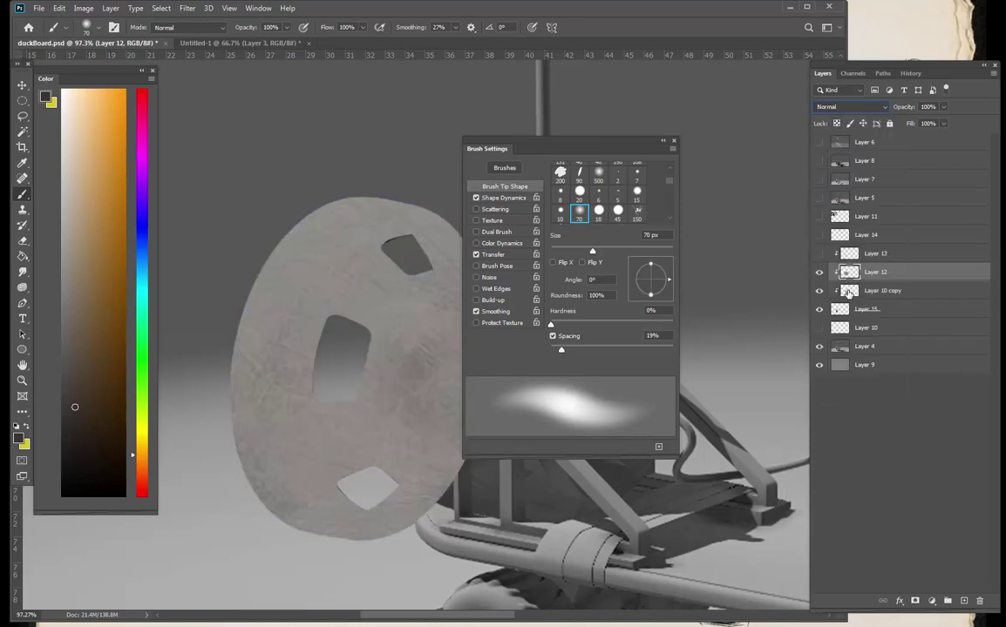
click(819, 253)
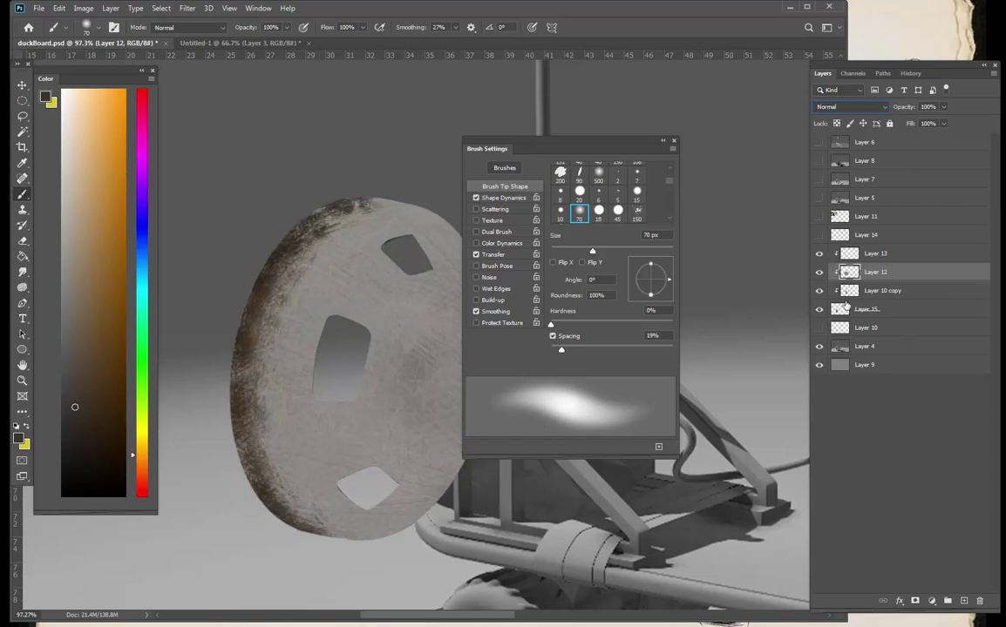
- Unclip and hide Layer 10 copy, clip Layer 12 directly onto the Layer 15 cutout, and preview it in Overlay without keeping that mode
click(823, 292)
alt+click(867, 298)
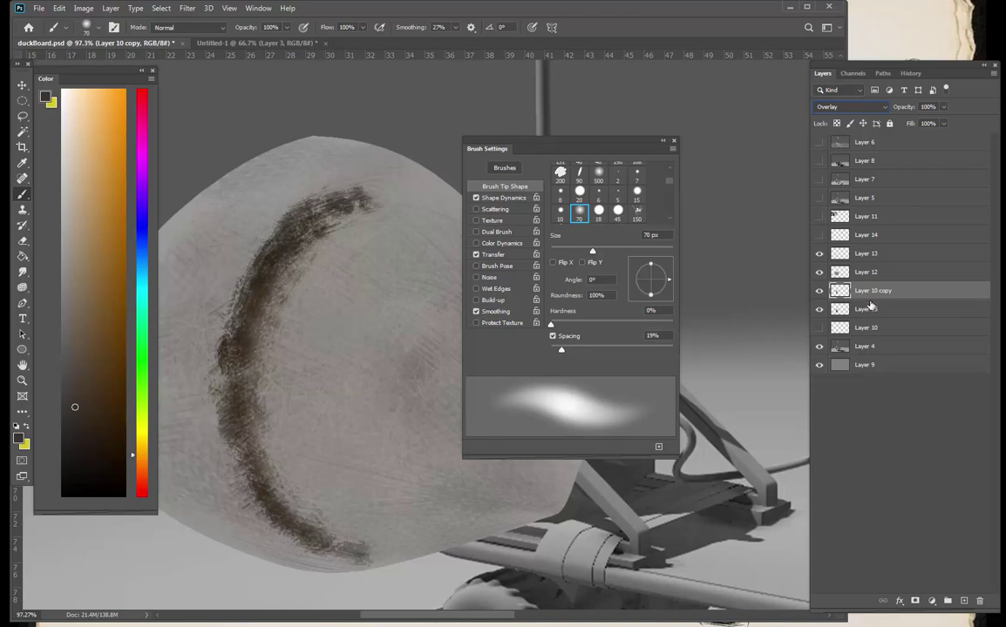
click(818, 291)
drag(855, 275, 848, 296)
alt+click(849, 298)
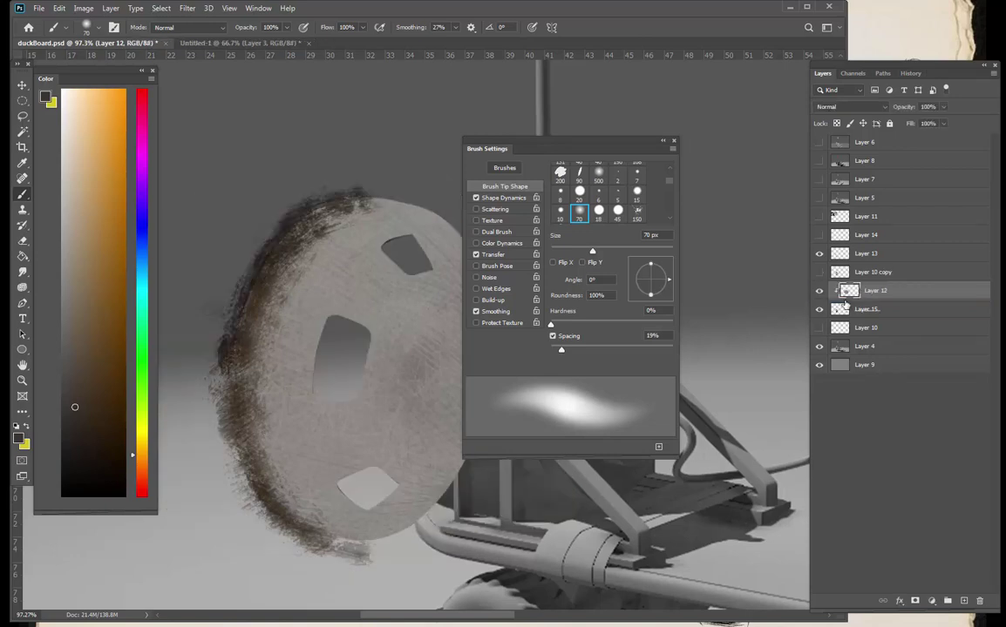
click(853, 109)
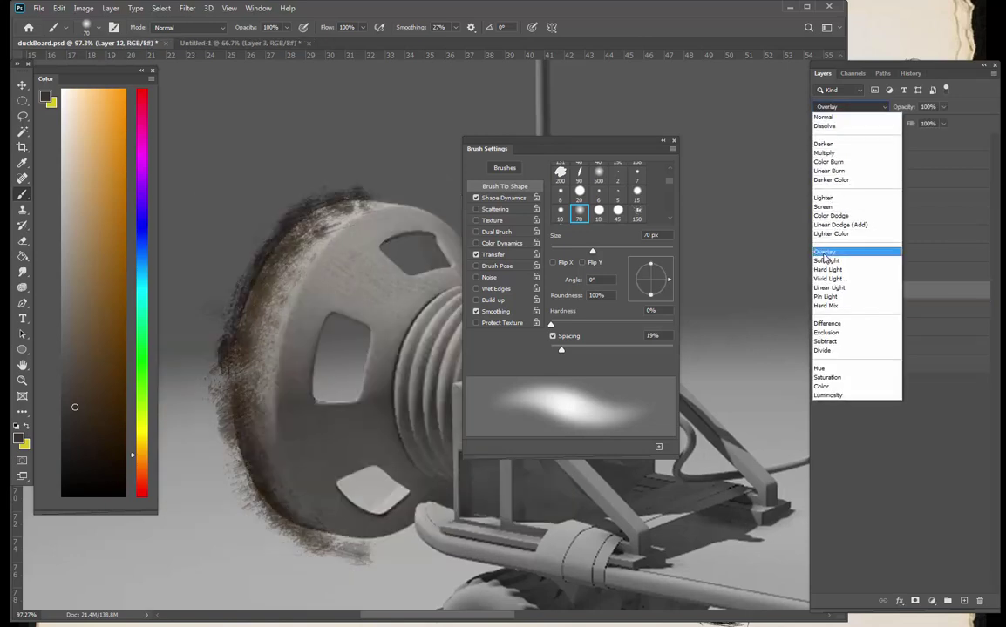
key(Escape)
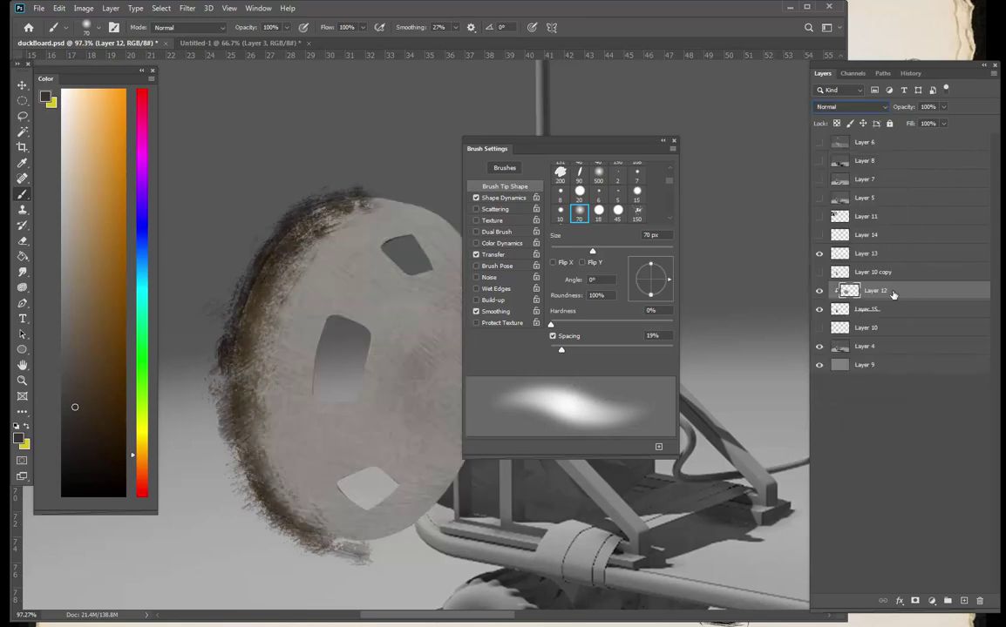
- Load the engine silhouette as a selection, copy that area of Layer 15 to a new layer beneath Layer 12, and delete Layer 15
ctrl+click(844, 289)
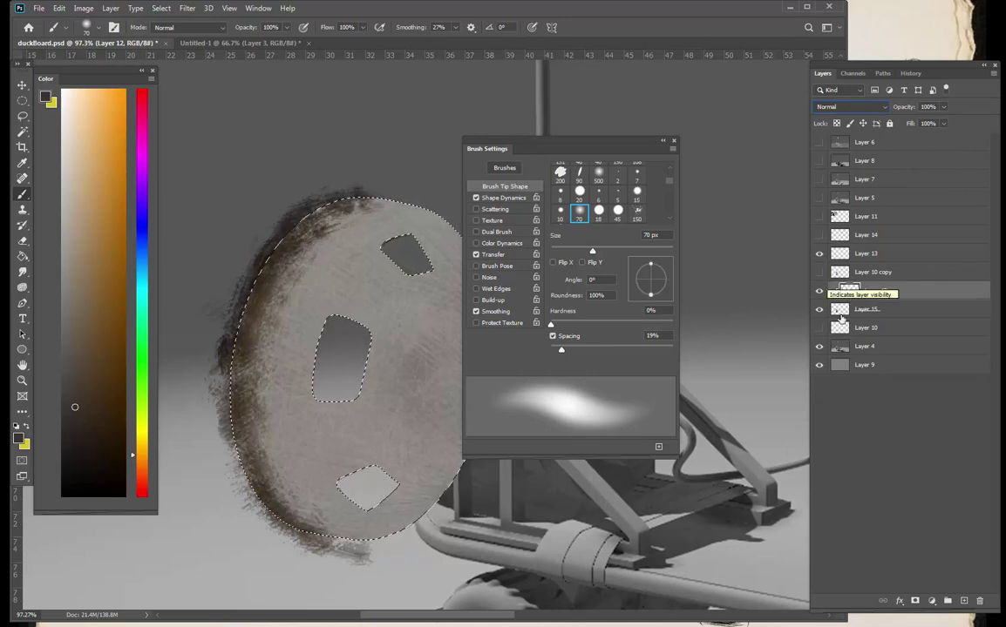
alt+click(841, 300)
click(841, 309)
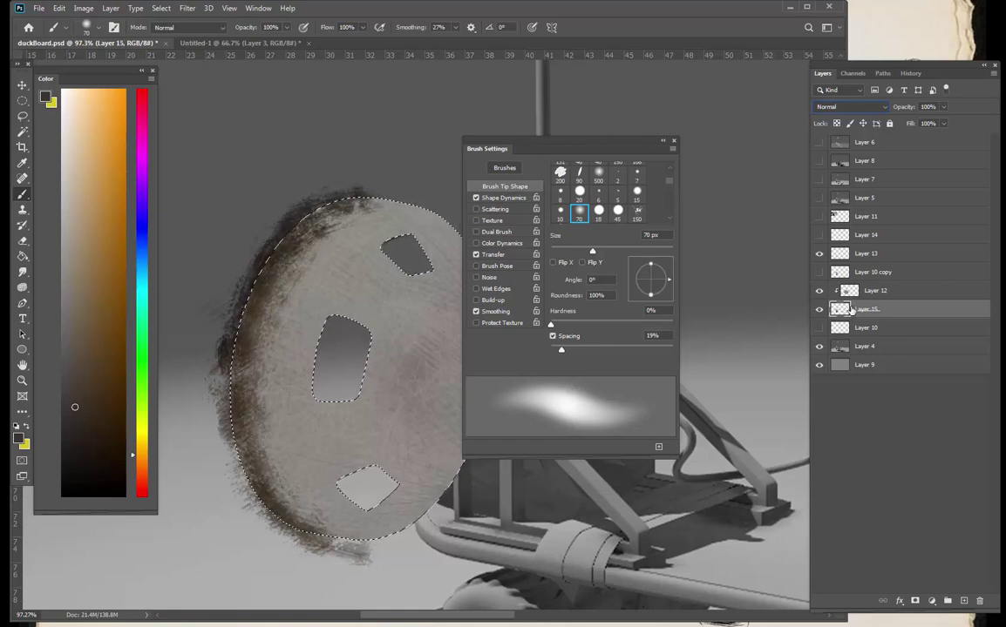
key(ctrl+j)
click(874, 331)
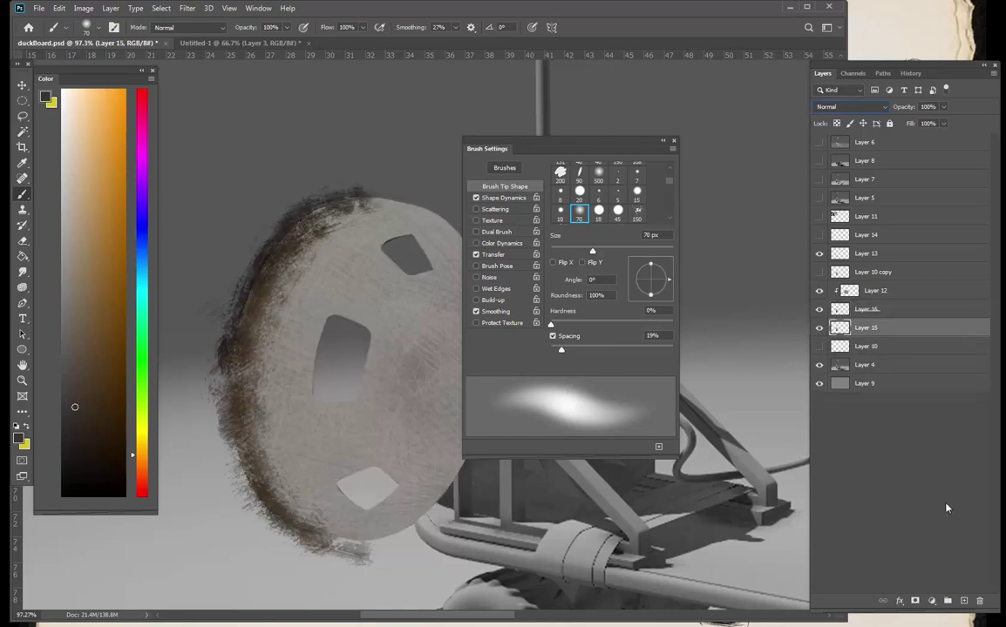
click(977, 600)
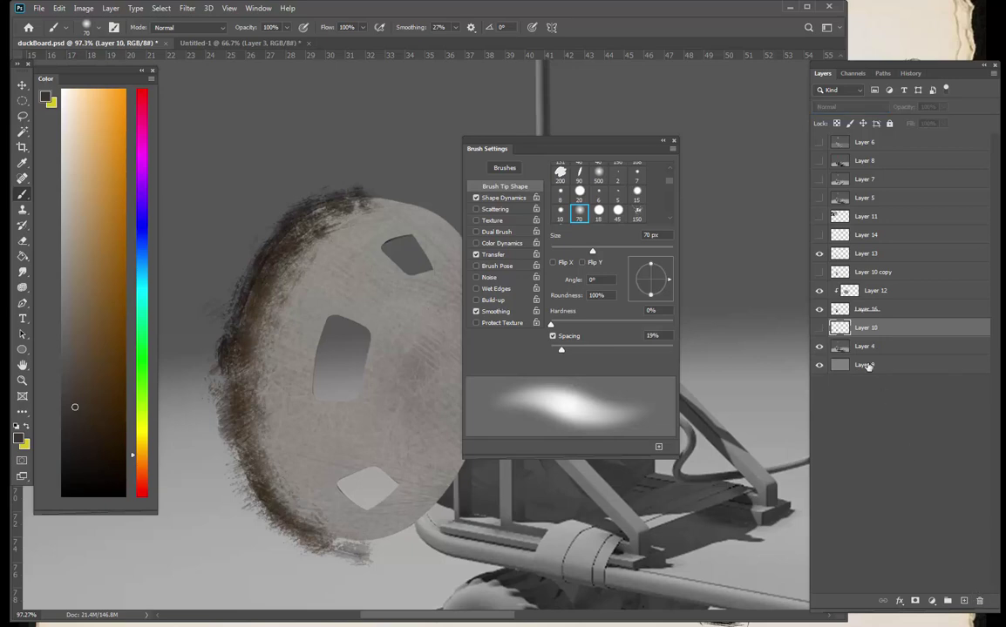
- Hide Layer 12 and isolate Layer 16 to inspect the cutout's edges, then restore the other layers' visibility
click(820, 291)
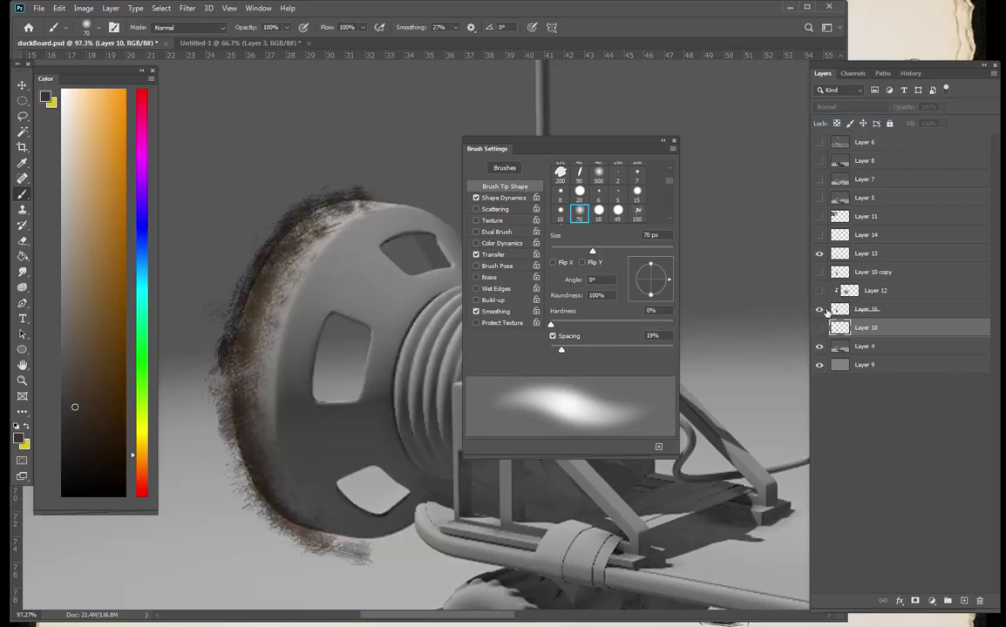
click(819, 309)
alt+click(819, 309)
alt+click(819, 309)
alt+click(819, 309)
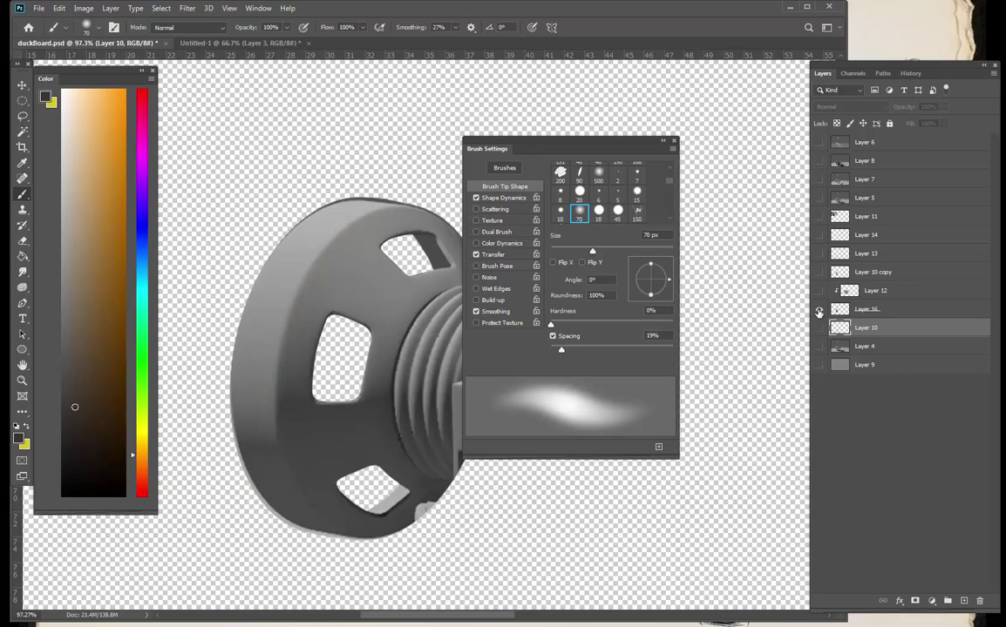
alt+click(819, 310)
- Show Layer 12 and Layer 10 copy over the engine cutout, with the Layer 13 grime hidden
click(819, 290)
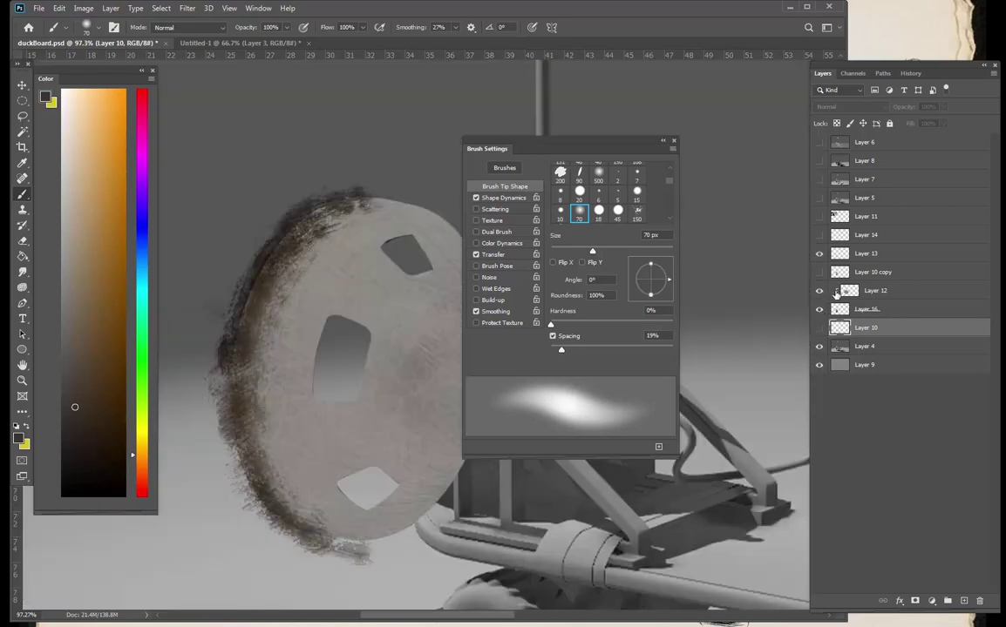
click(819, 253)
click(819, 272)
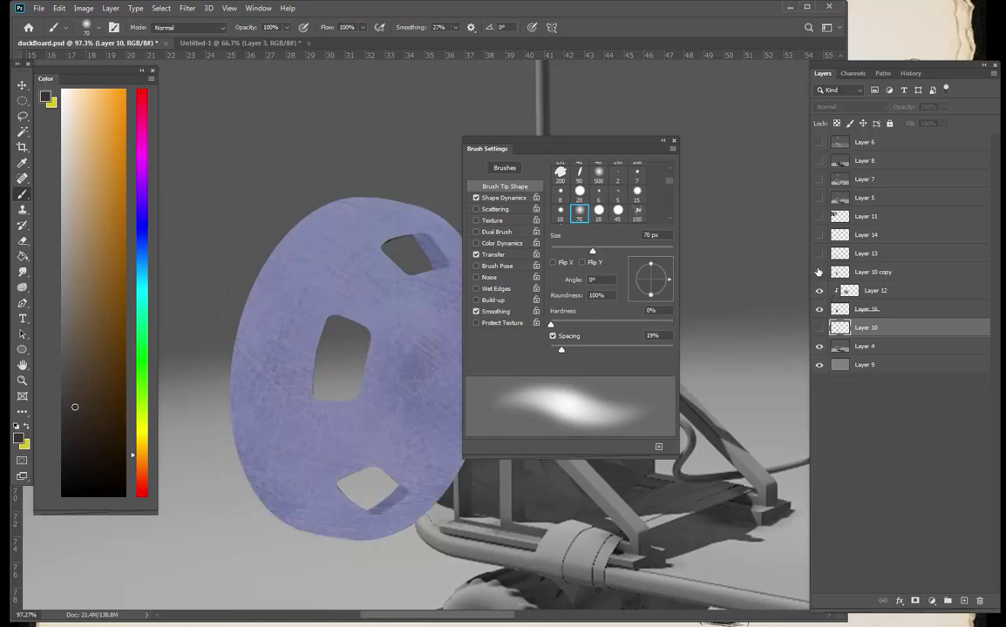
- Hide Layer 10 copy and set the blend mode of Layer 12 to Overlay
click(819, 272)
click(871, 291)
click(838, 107)
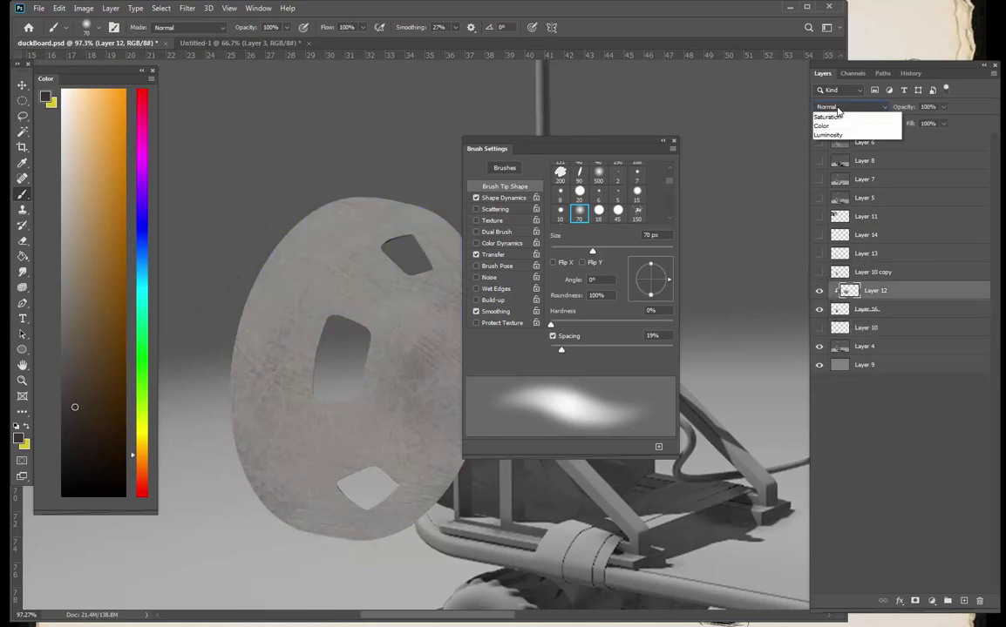
click(826, 251)
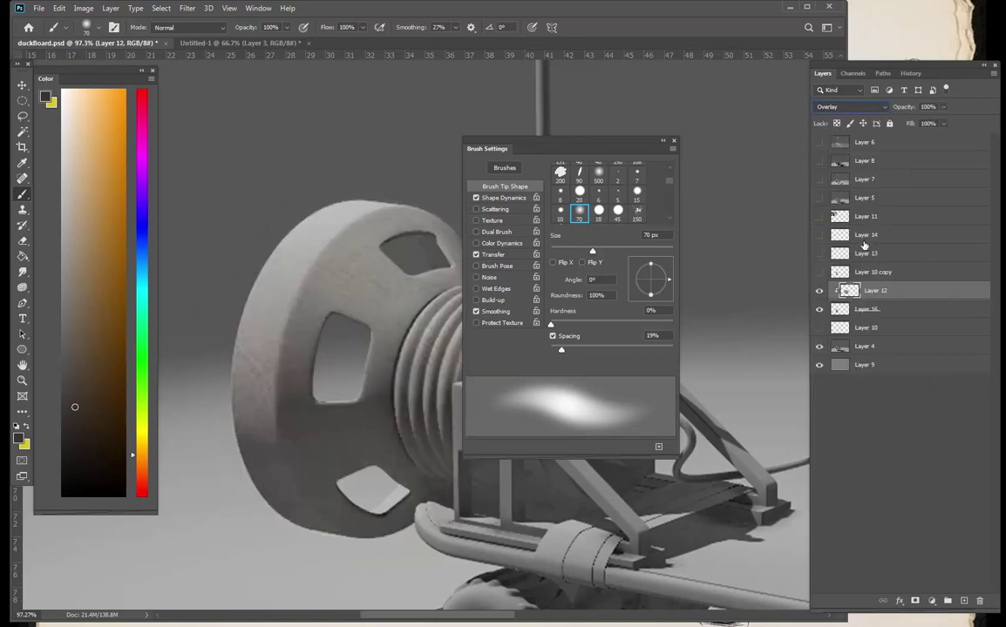
- Move Layers 13 and 14 directly above Layer 12, make Layer 14 visible and clip both layers to Layer 16
drag(861, 253, 864, 277)
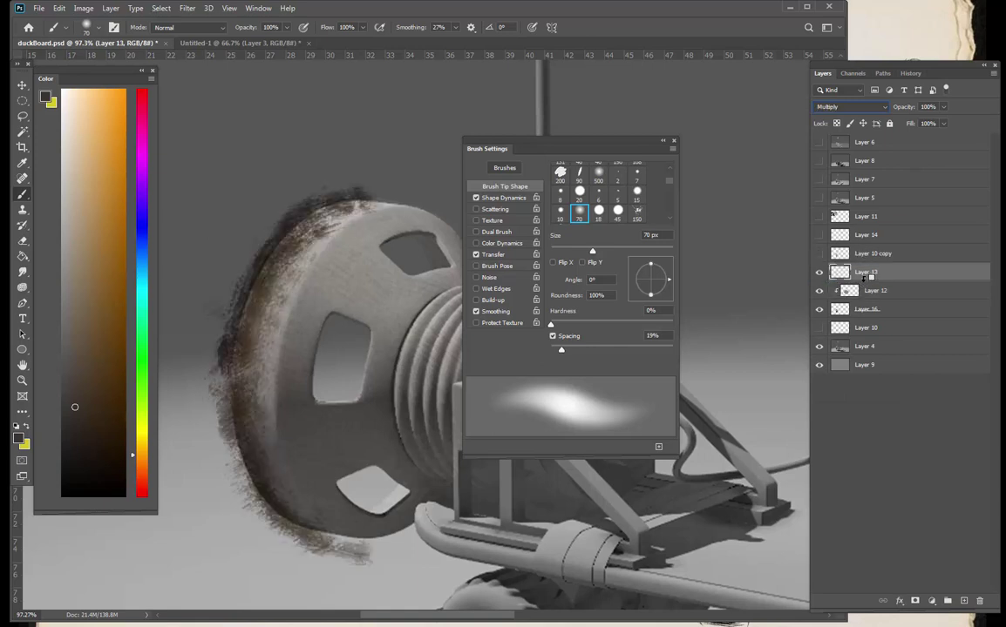
alt+click(867, 279)
click(817, 234)
drag(865, 234, 864, 259)
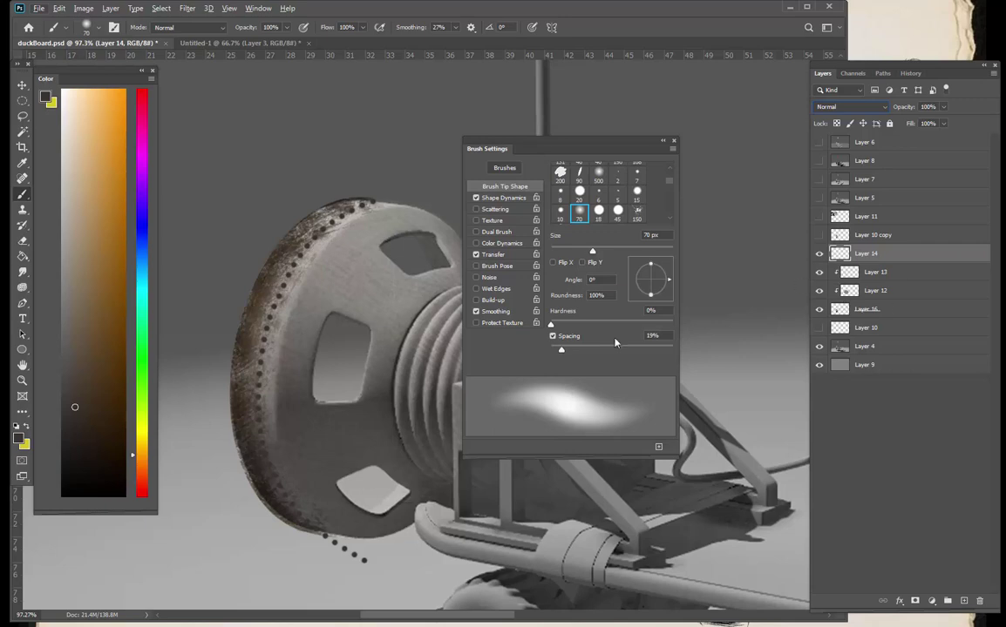
alt+click(870, 261)
- Lock the transparent pixels of Layer 14 and tint the dots along the lower rim in brown tones with the 70 px soft brush
right_click(288, 441)
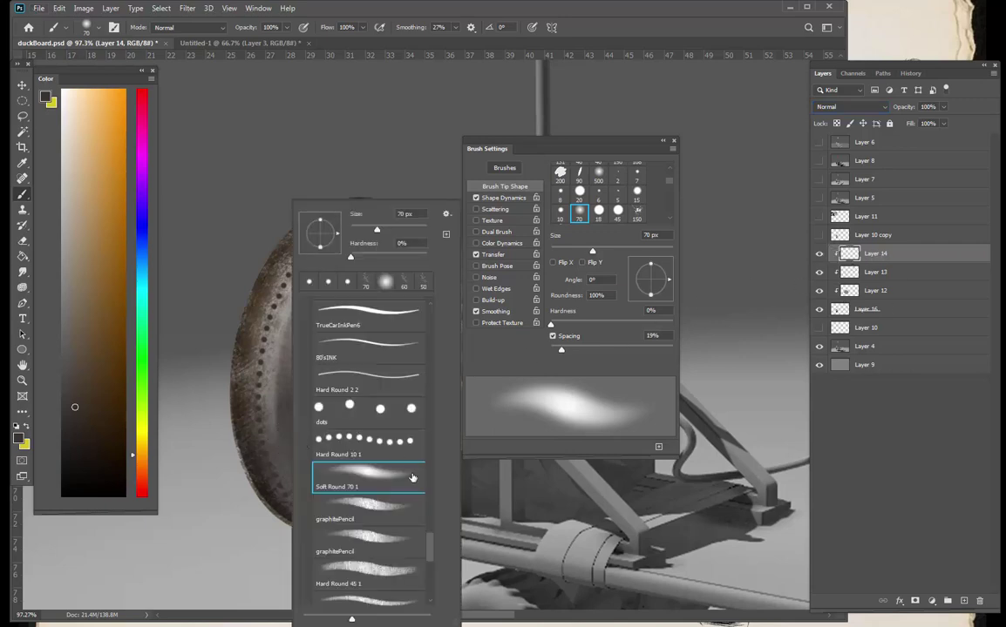
alt+click(271, 289)
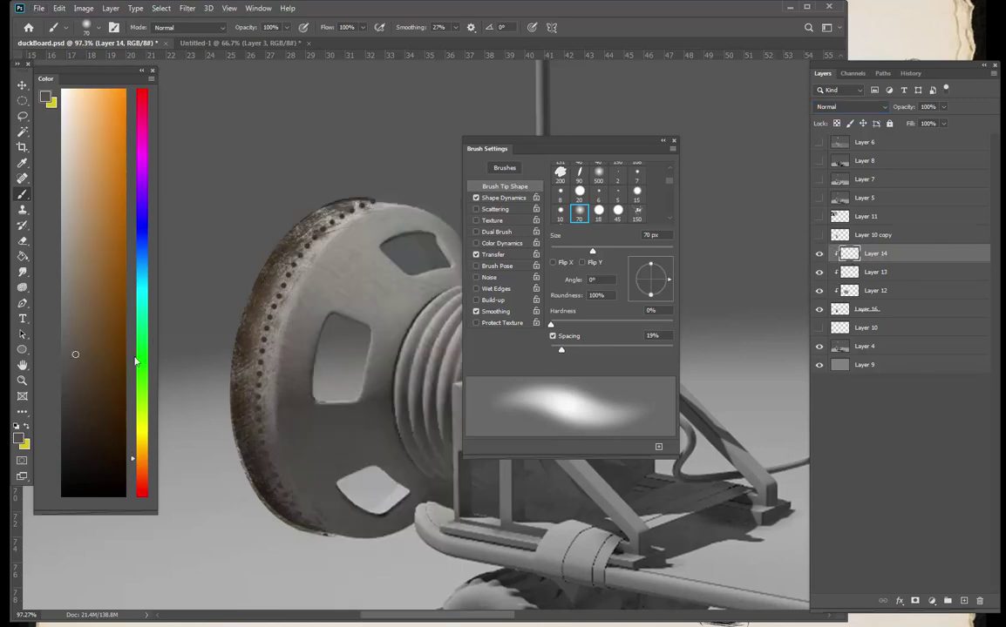
drag(81, 397, 80, 409)
drag(257, 388, 314, 511)
click(837, 122)
click(84, 443)
click(81, 454)
mouse_move(272, 478)
mouse_down()
mouse_move(263, 409)
mouse_move(314, 518)
mouse_up()
click(80, 395)
click(79, 351)
click(78, 381)
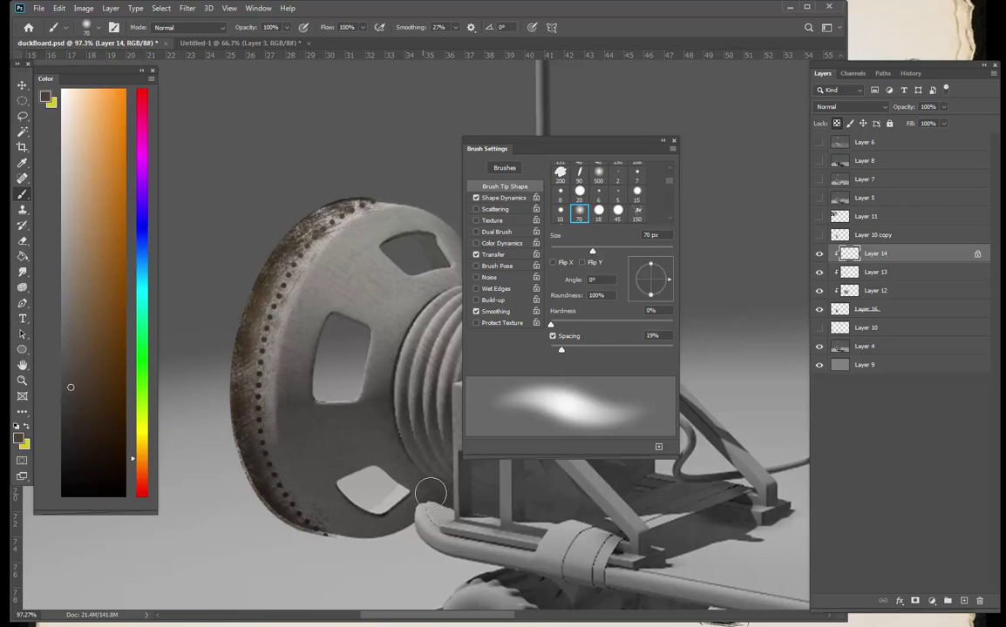
- Set the eraser to the SOFTY brush at 23 px and select Layer 16
key(e)
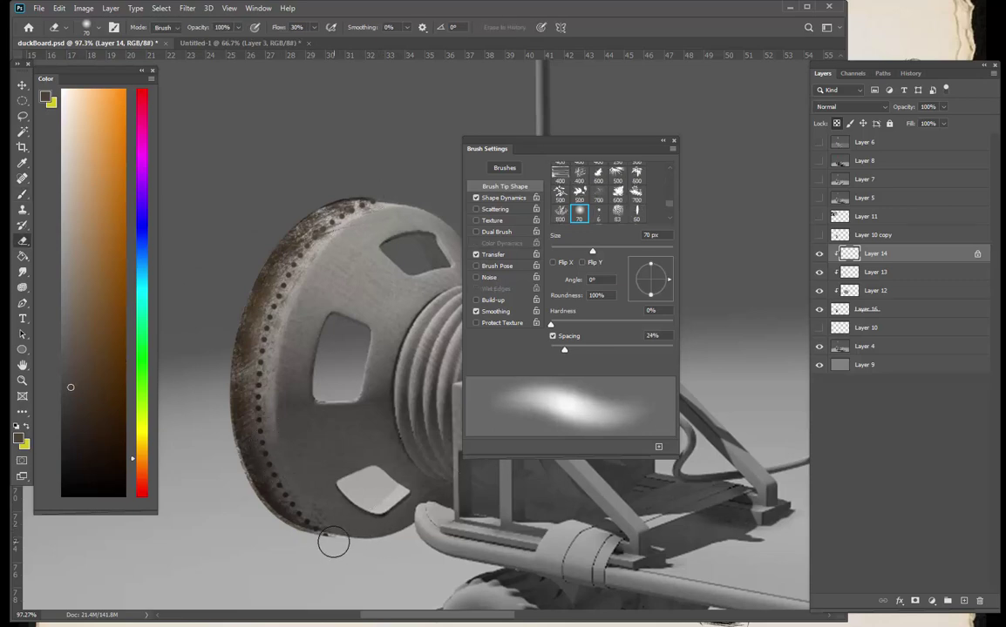
right_click(333, 542)
click(408, 230)
key(Return)
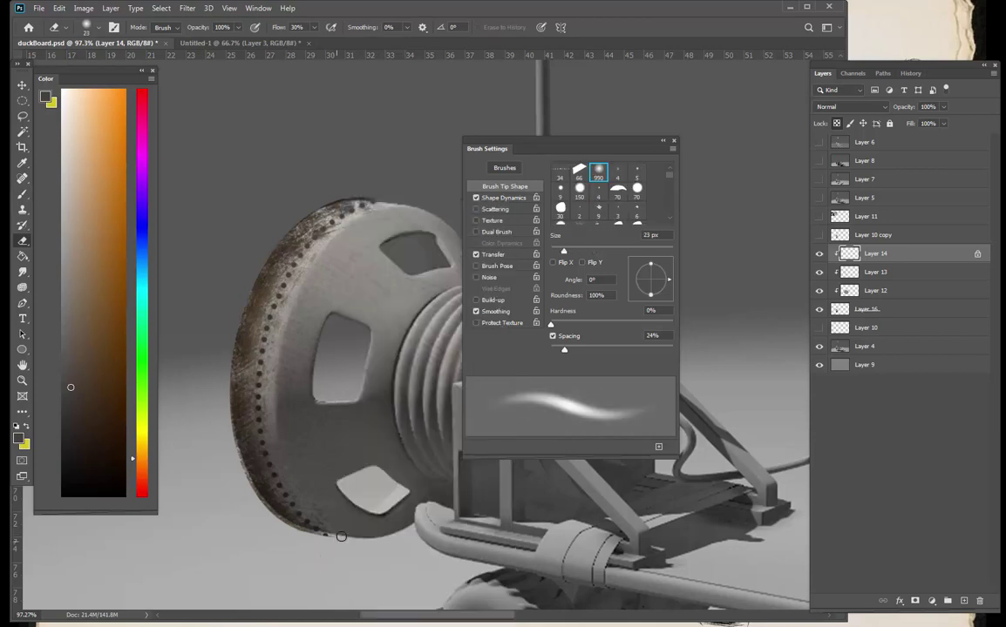
click(874, 309)
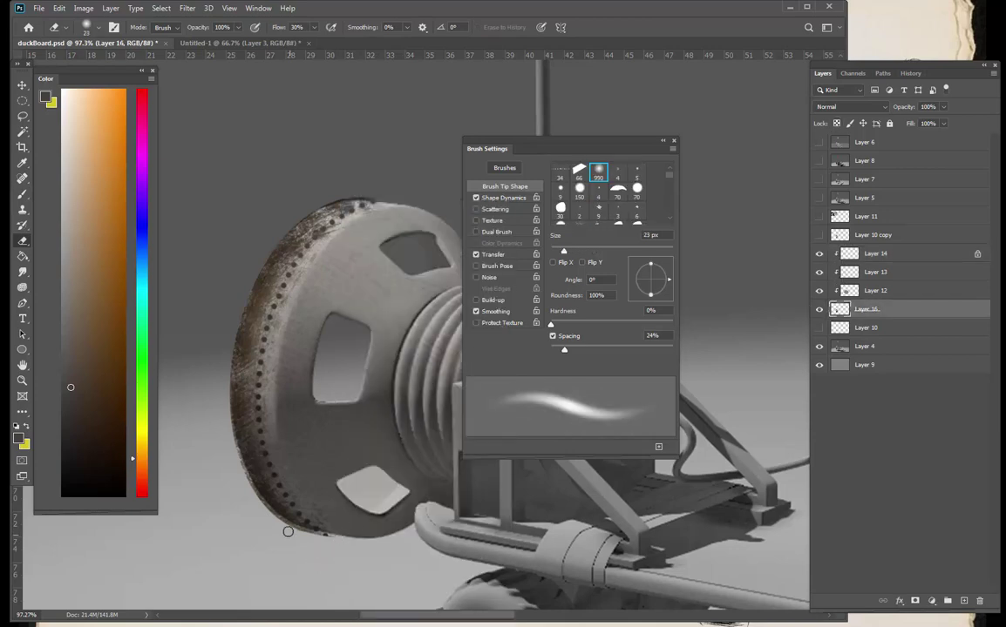
right_click(302, 535)
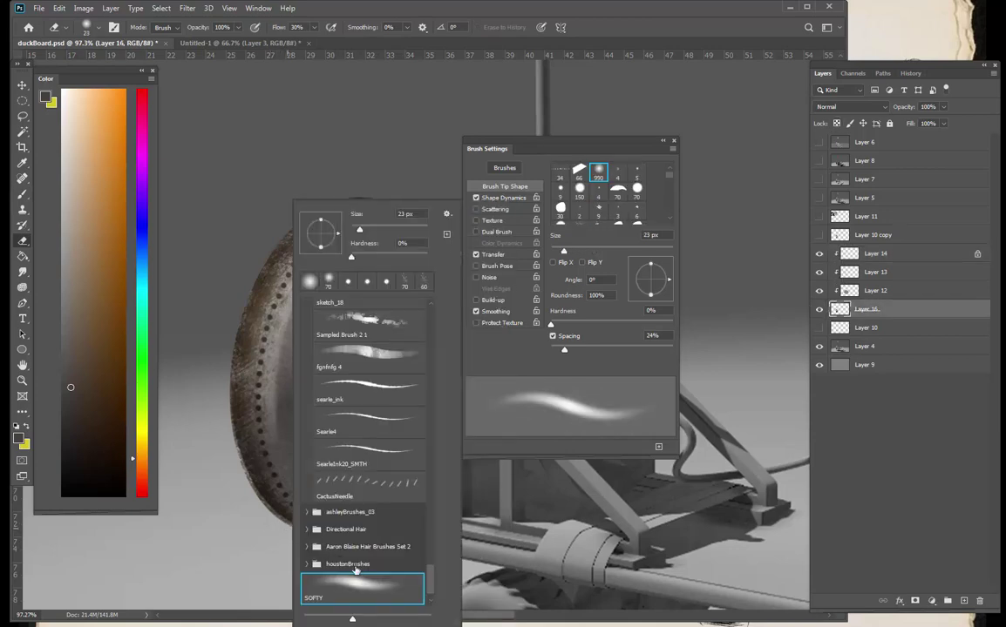
scroll(393, 528, down, 3)
scroll(433, 578, up, 10)
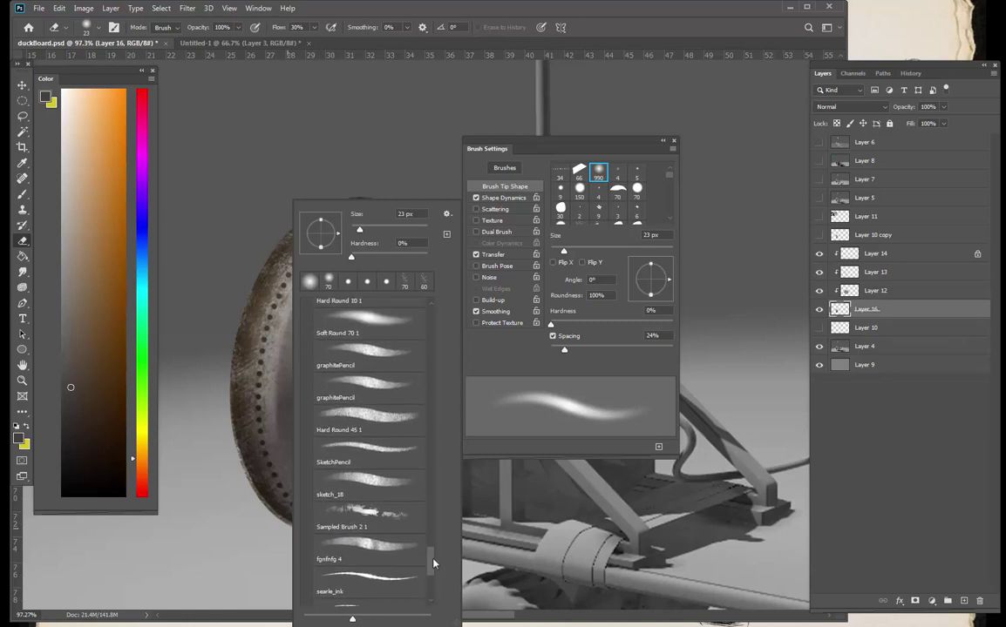
double_click(395, 410)
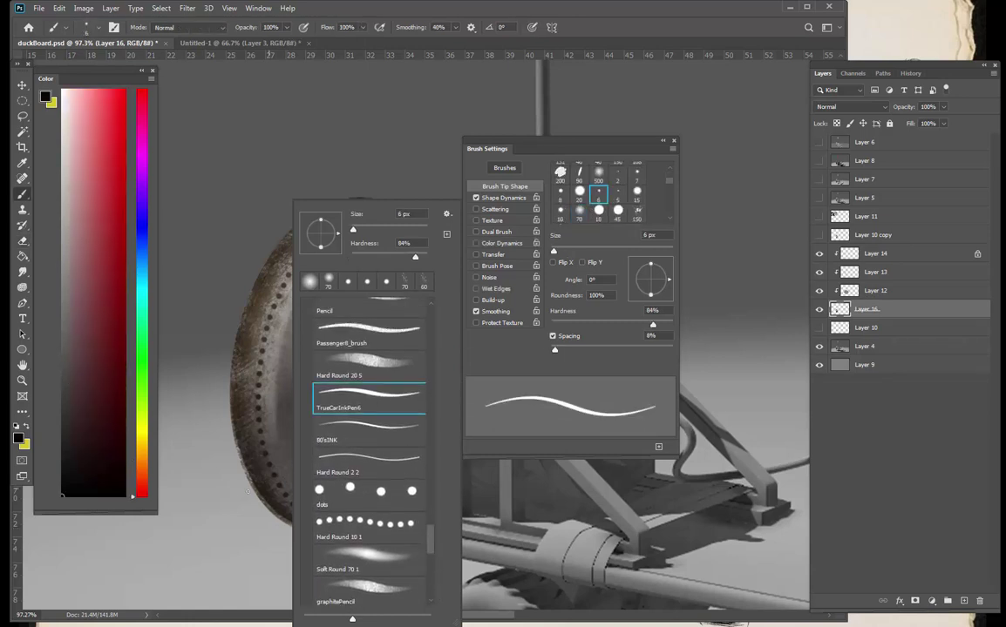
right_click(389, 491)
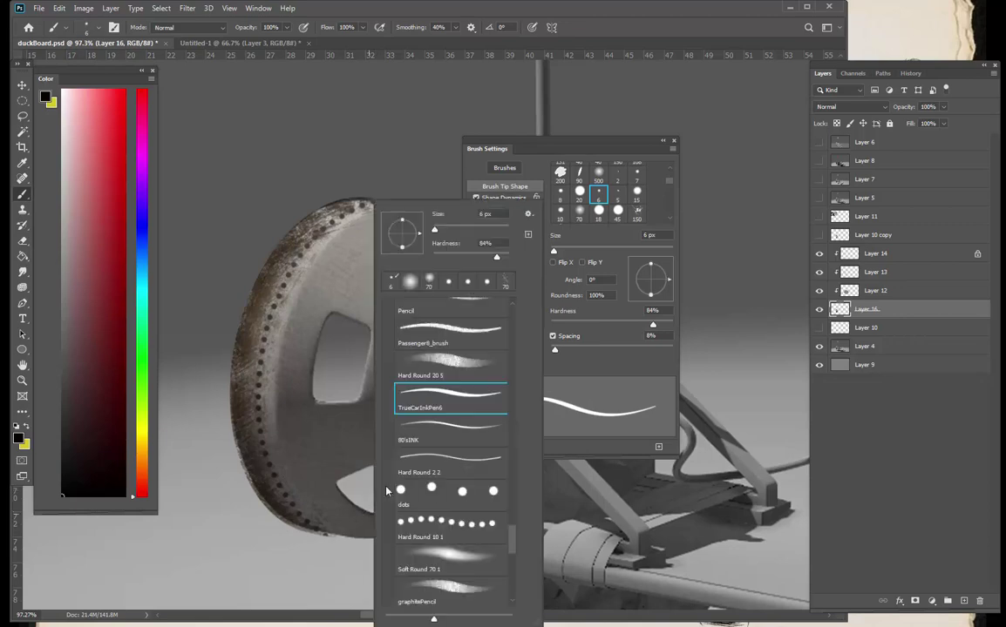
scroll(515, 514, down, 5)
click(500, 471)
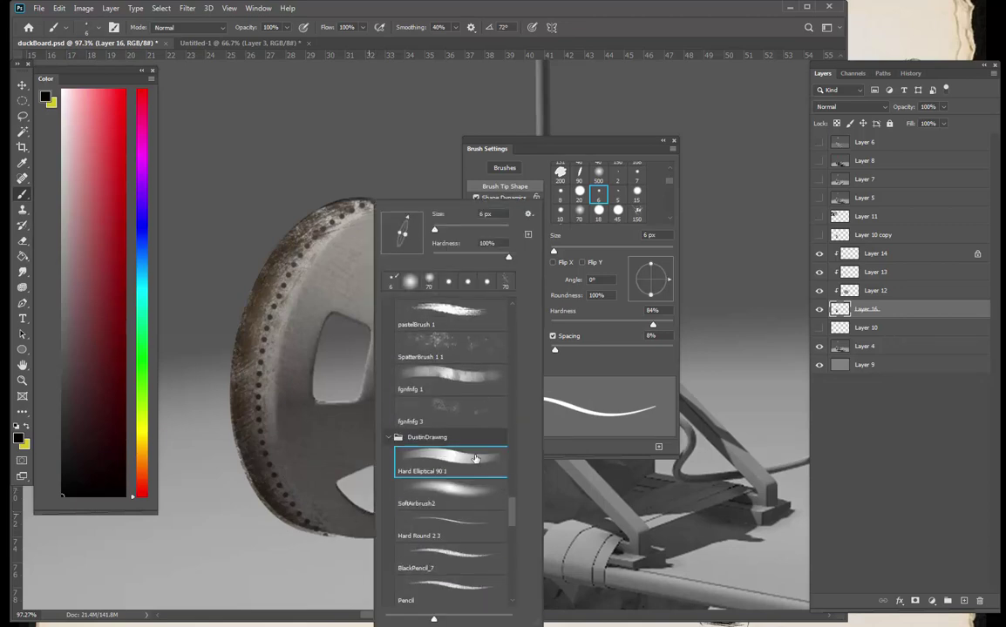
drag(235, 482, 252, 505)
drag(225, 451, 260, 498)
key(ctrl+z)
key(ctrl+z)
- Erase the rough outer edge of the wheel rim on Layer 16 using the eraser with the Hard Elliptical 90 1 tip
key(e)
right_click(265, 516)
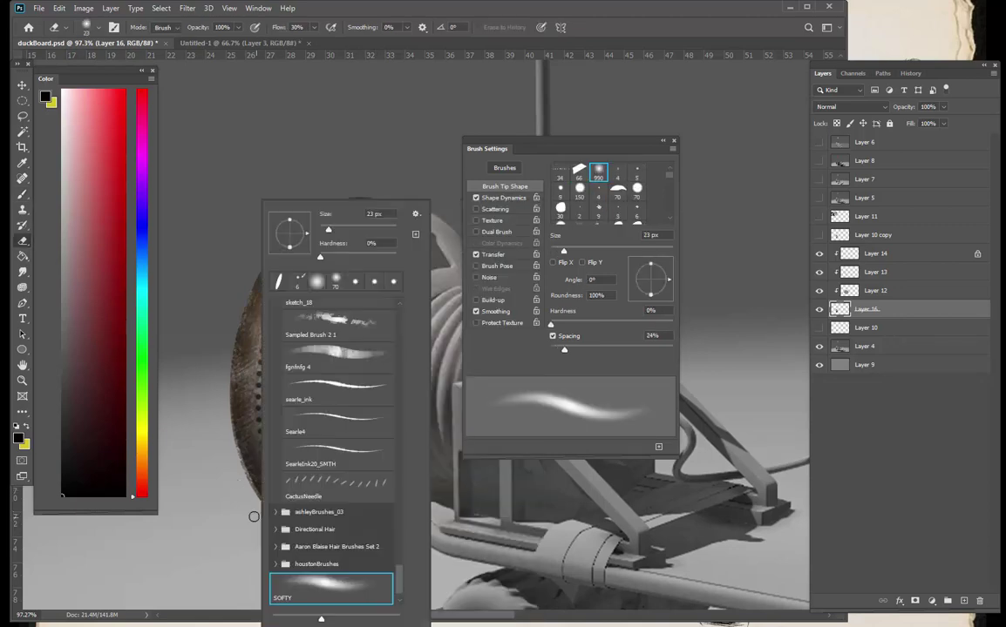
drag(400, 585, 397, 520)
click(348, 373)
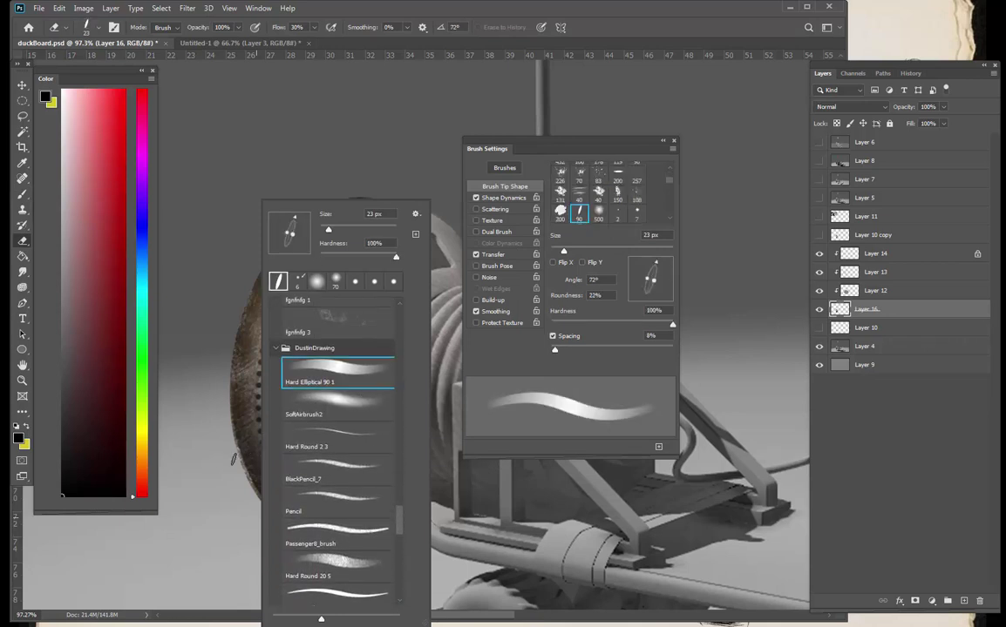
click(232, 453)
drag(245, 482, 265, 518)
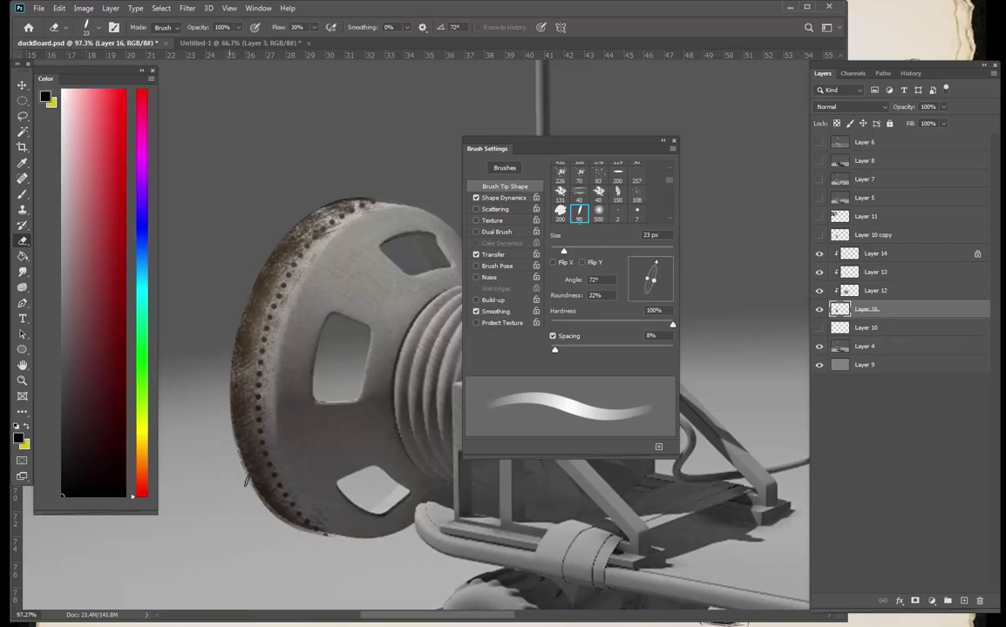
mouse_move(246, 480)
mouse_down()
mouse_move(282, 534)
mouse_move(248, 481)
mouse_move(290, 533)
mouse_move(262, 507)
mouse_move(312, 544)
mouse_move(254, 499)
mouse_move(328, 547)
mouse_move(266, 516)
mouse_move(363, 544)
mouse_up()
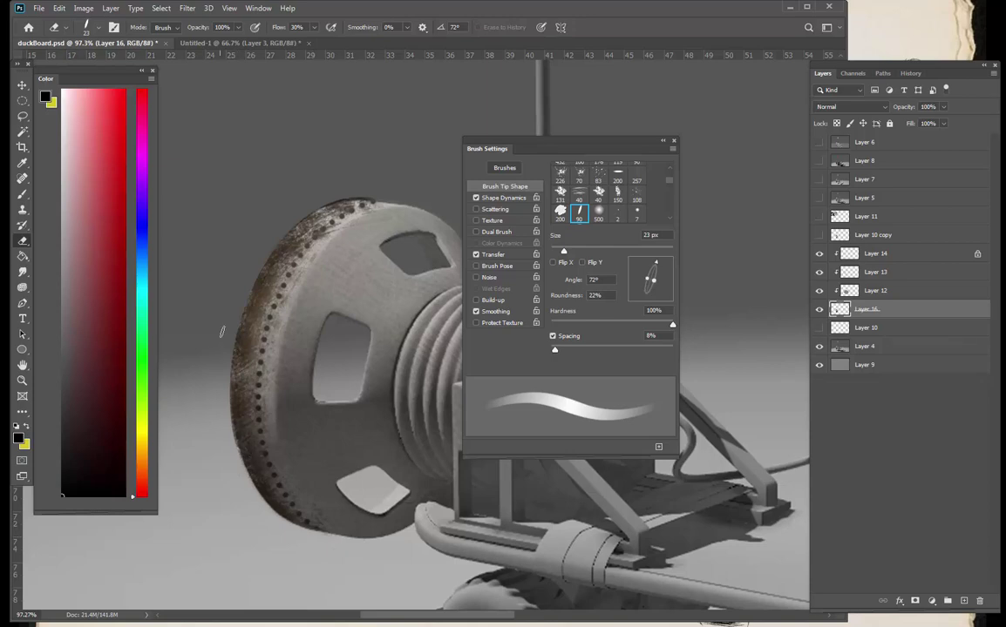
drag(356, 197, 306, 211)
- Select Layer 14, load the dotted Hard Round 10 1 brush and sample the dark colour of the rim's dots
drag(296, 457, 195, 419)
key(b)
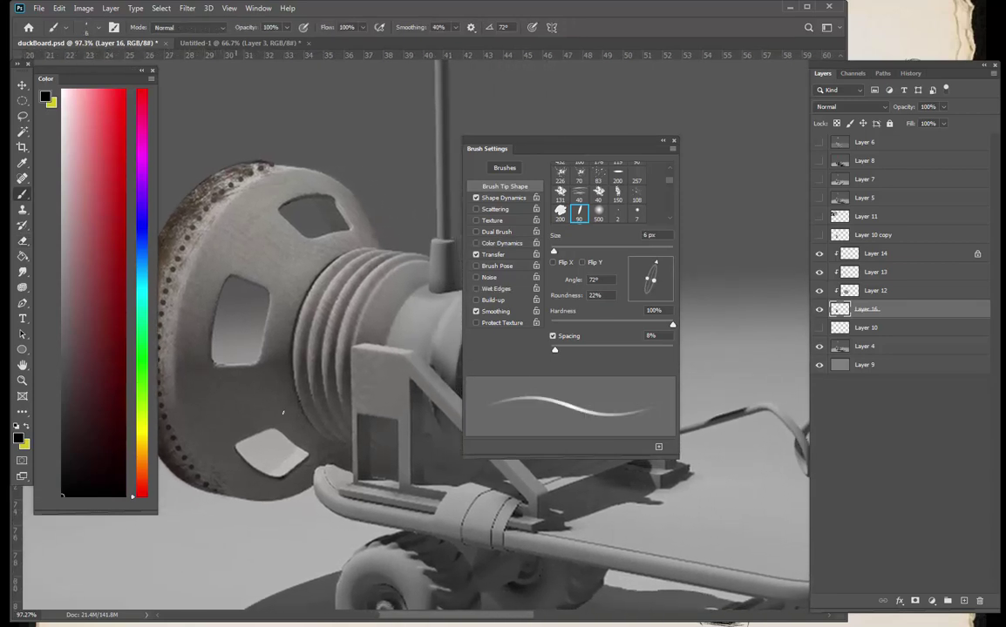
mouse_move(308, 452)
mouse_down()
mouse_move(409, 479)
mouse_move(413, 452)
mouse_up()
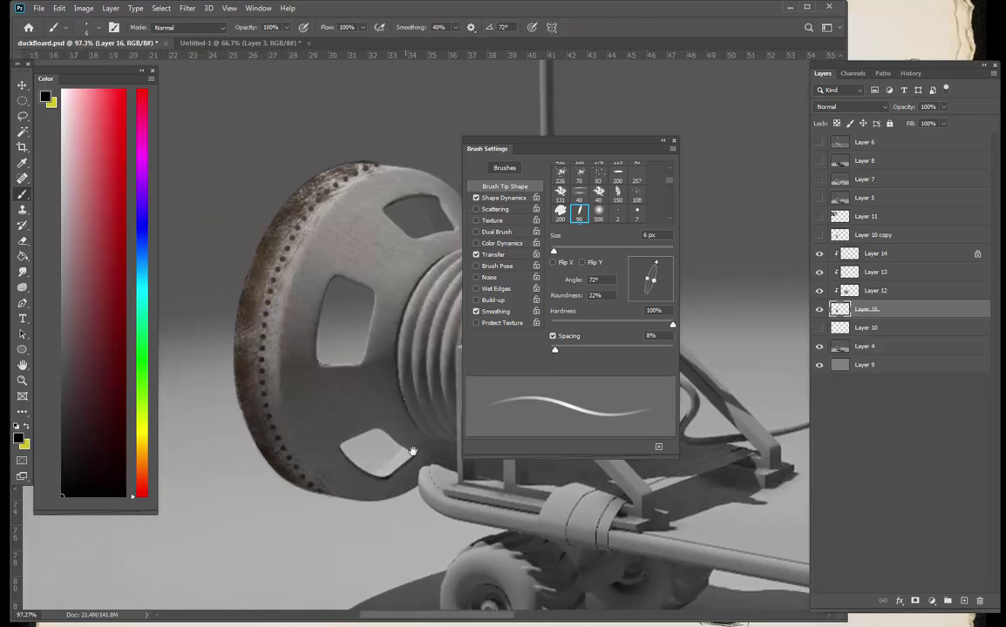
click(865, 254)
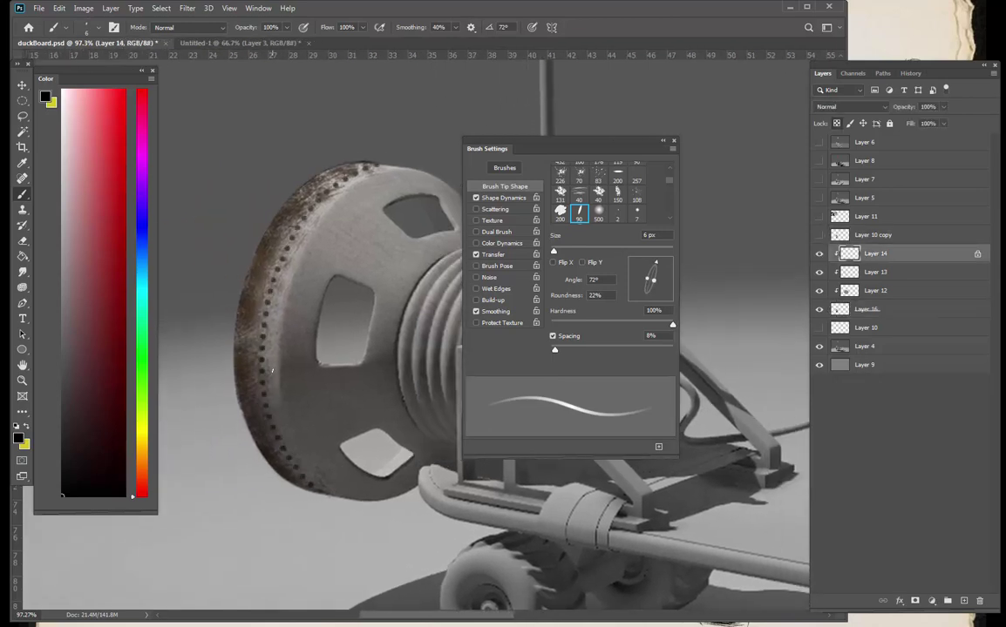
right_click(272, 370)
scroll(374, 515, down, 10)
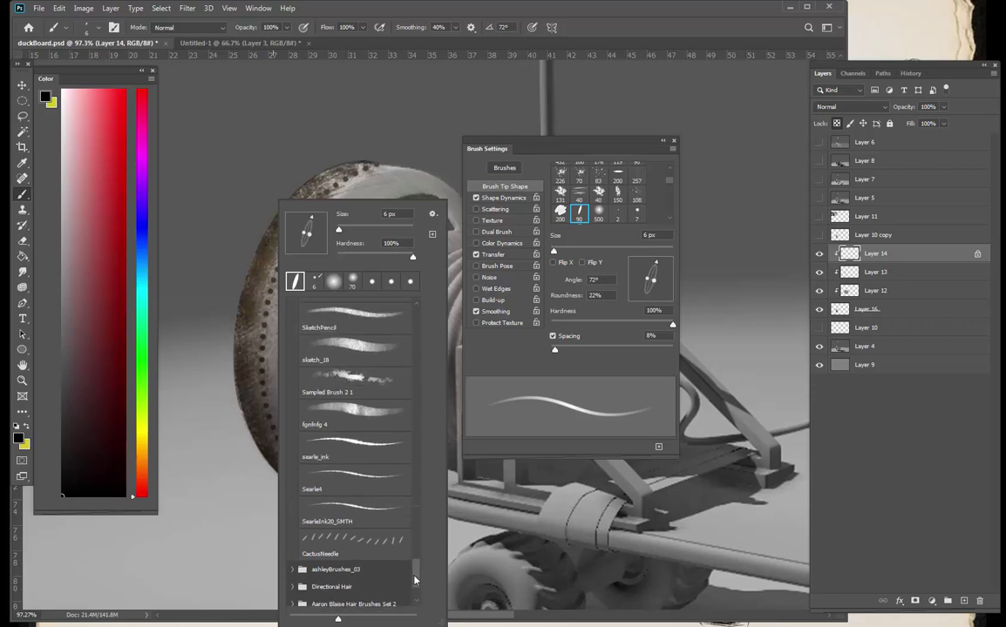
click(386, 450)
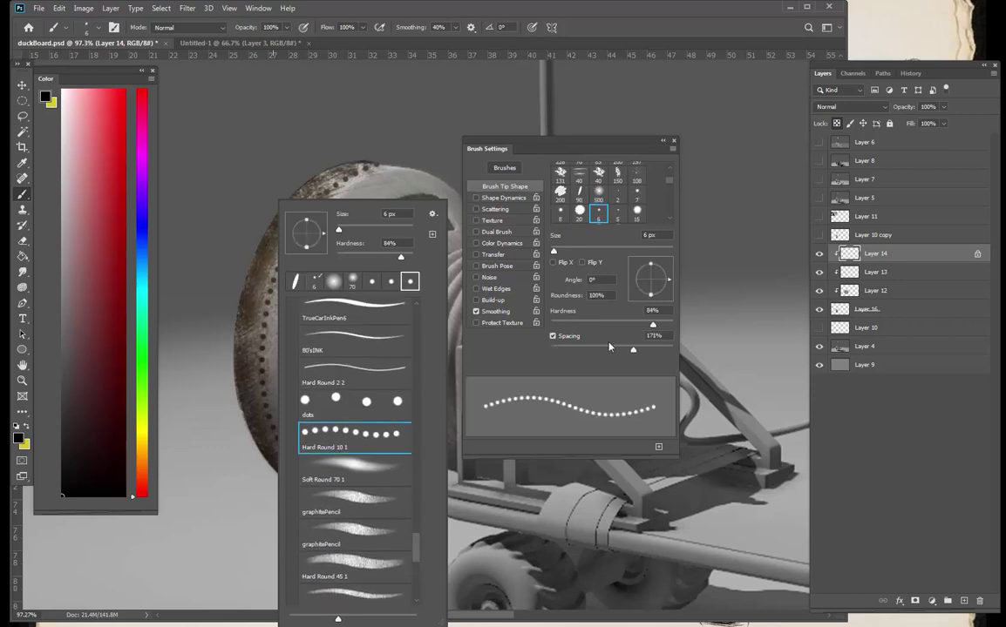
drag(633, 349, 635, 348)
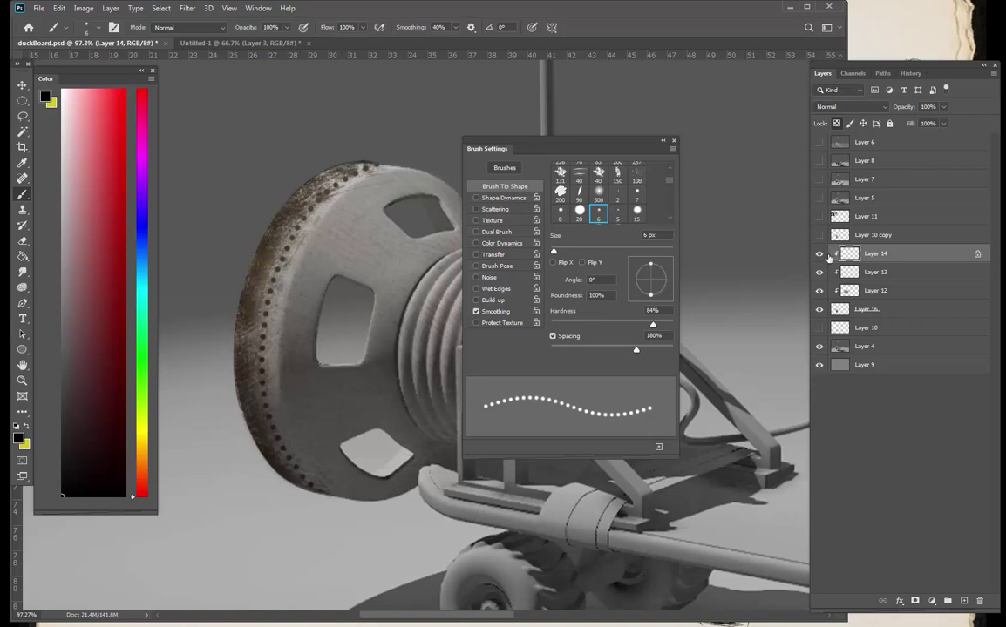
alt+click(268, 386)
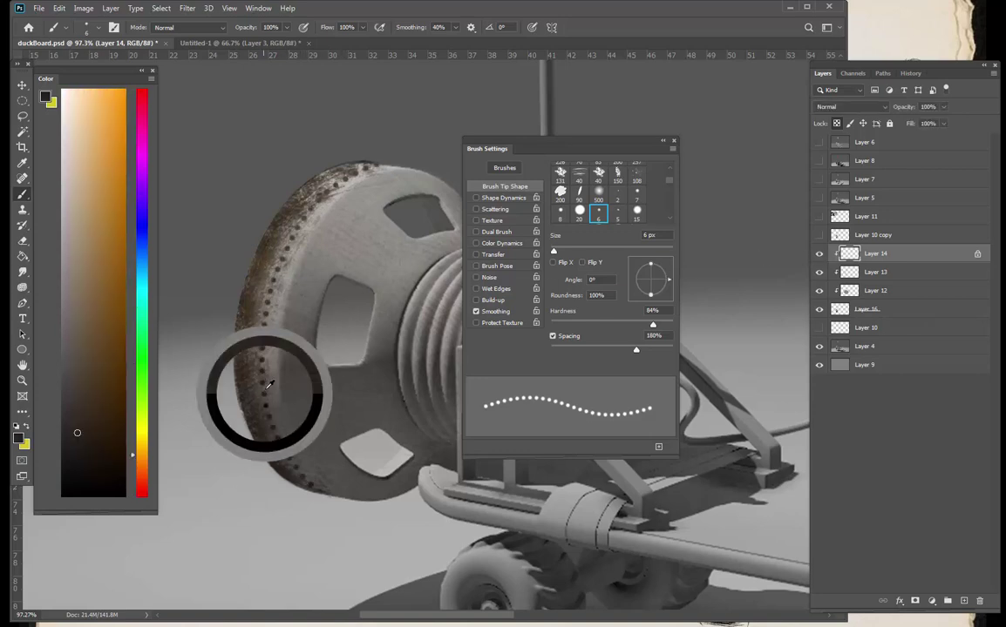
right_click(379, 256)
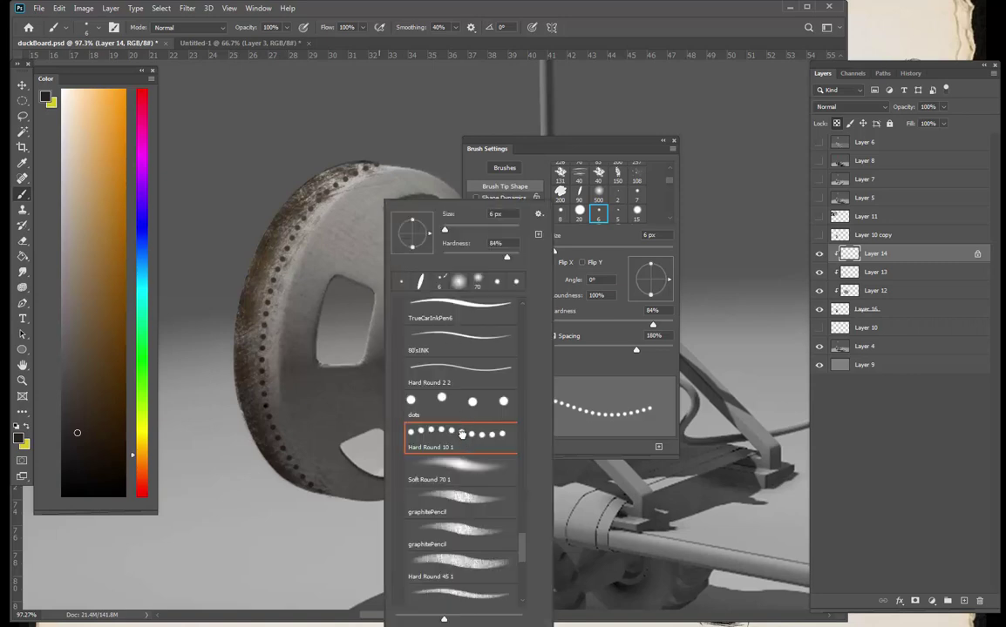
click(281, 374)
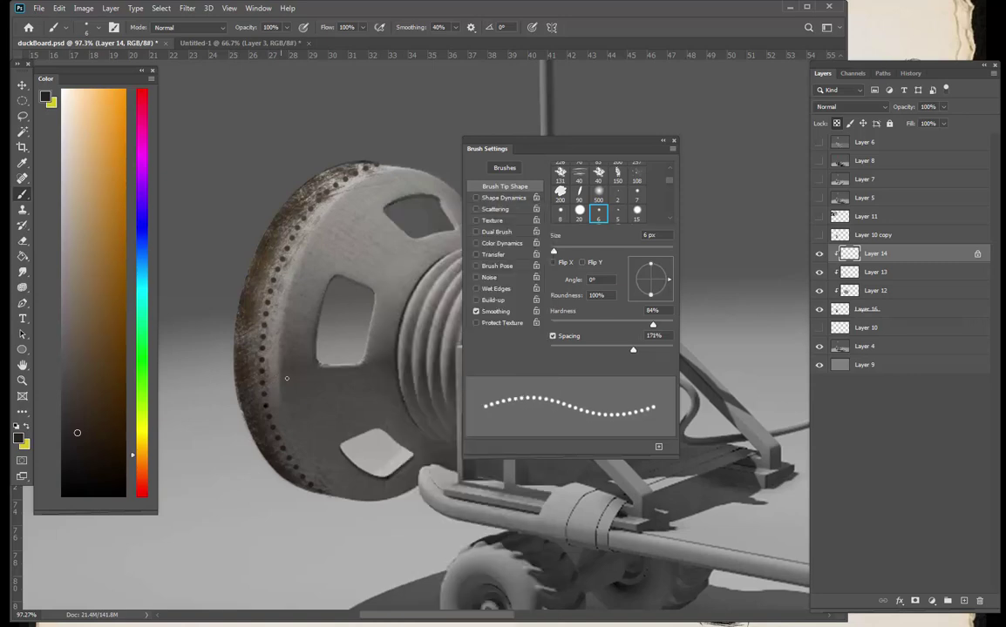
- Unlock the transparent pixels of Layer 14 and try a 9 px dotted stroke just inside the existing row of rim dots
click(840, 123)
key(])
key(])
key(])
mouse_move(354, 210)
mouse_down()
mouse_move(282, 426)
mouse_move(292, 360)
mouse_up()
key(ctrl+z)
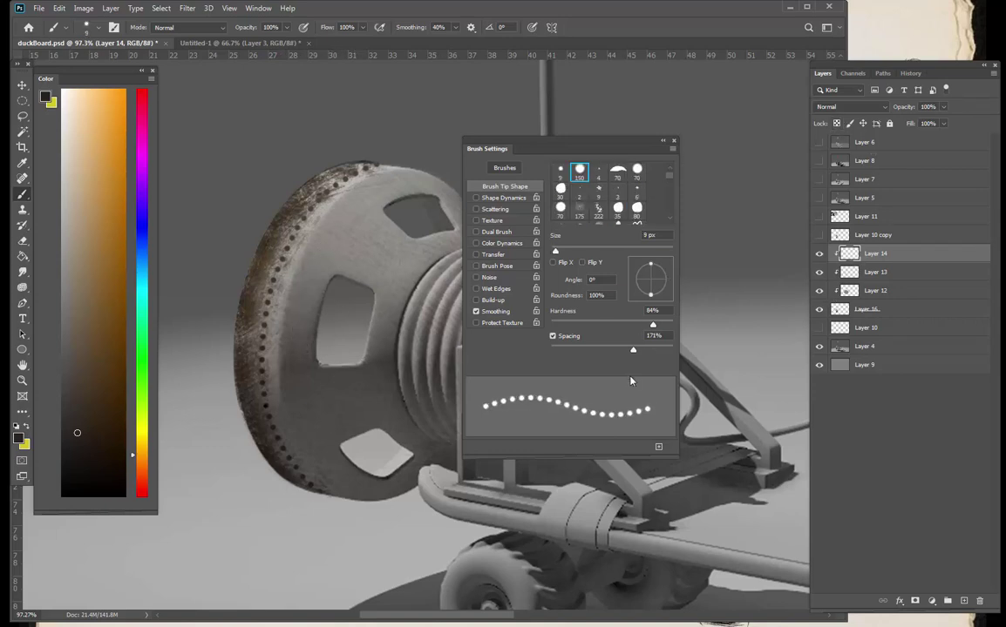
drag(632, 349, 647, 350)
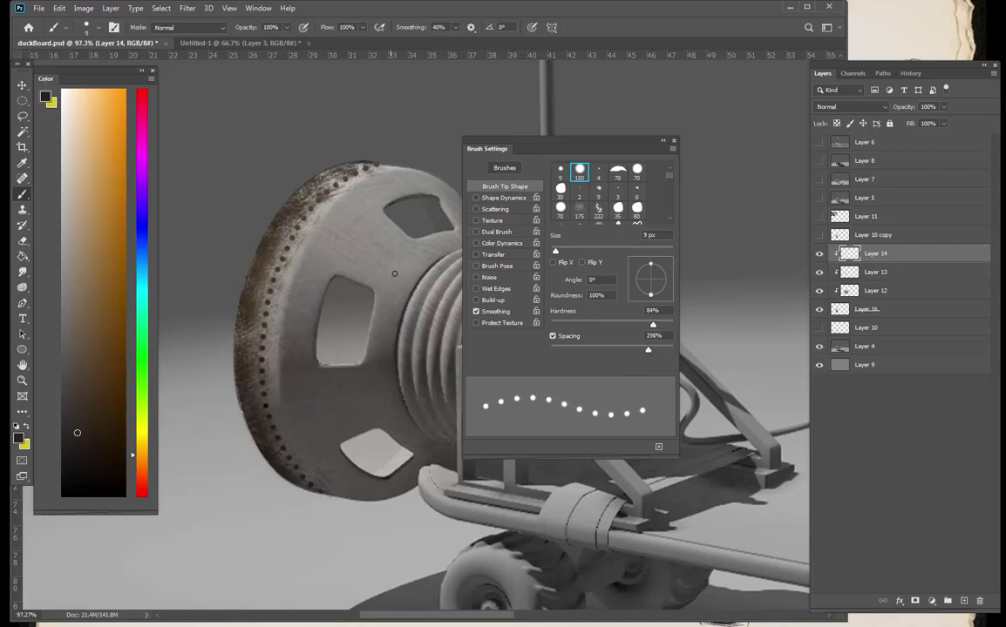
key(bracketleft)
key(bracketleft)
drag(644, 350, 633, 351)
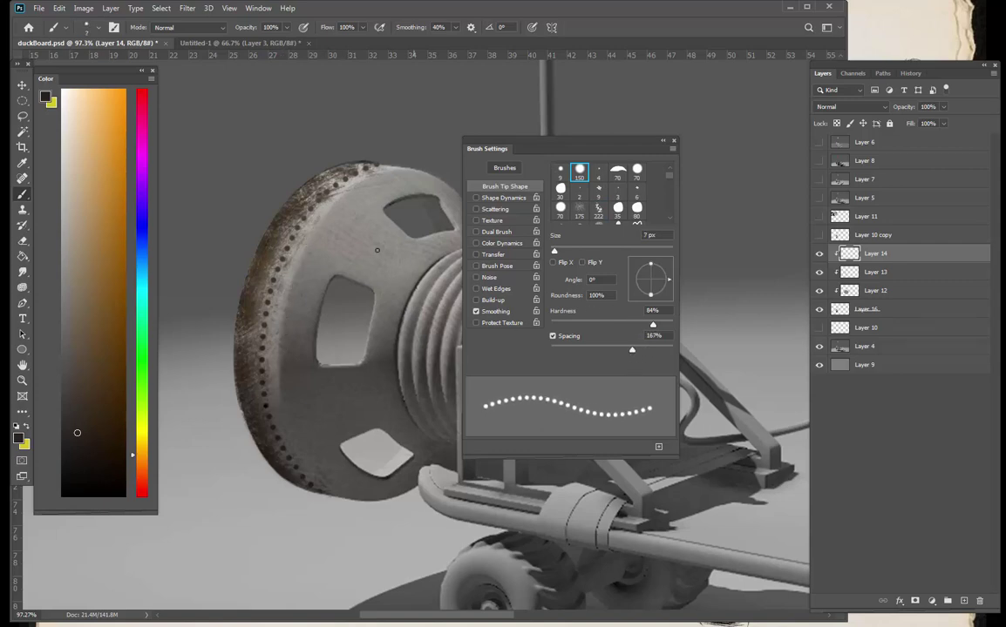
key(bracketright)
key(bracketright)
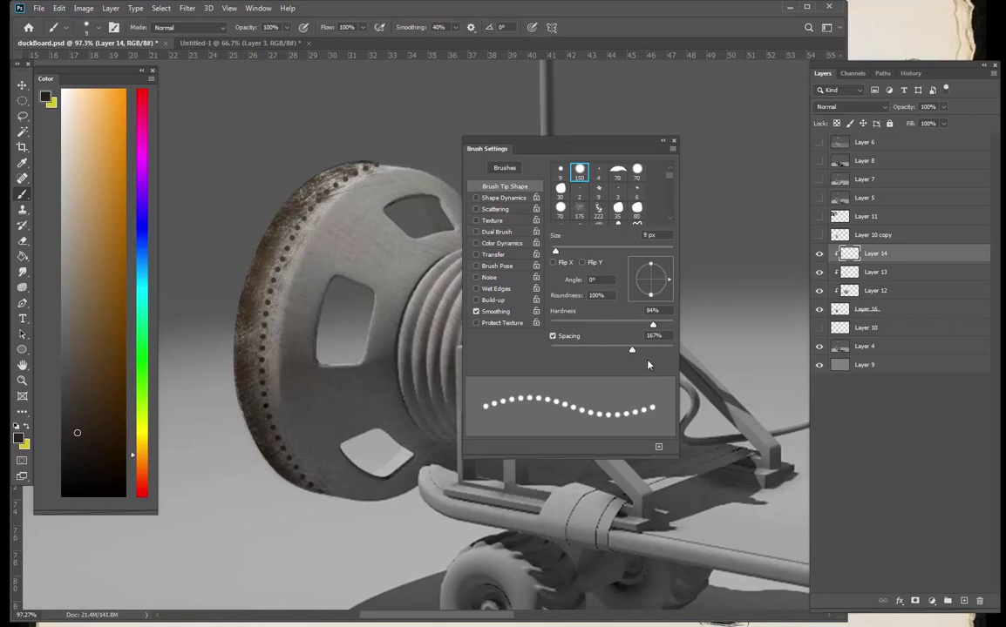
- Set the brush spacing to 198% and try a second row of dots inside the wheel's rim
drag(631, 349, 635, 349)
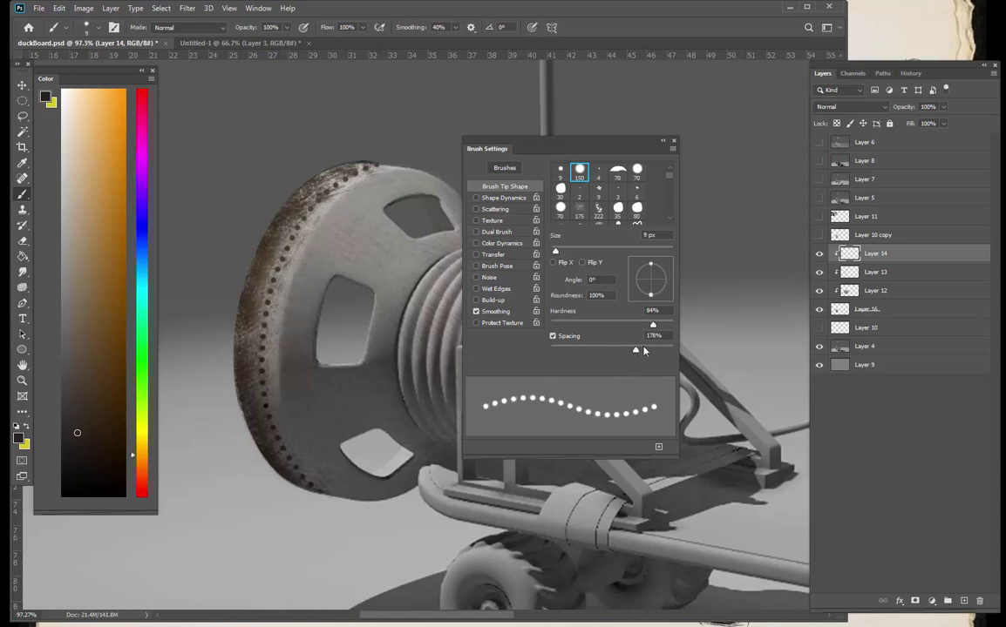
drag(635, 349, 639, 348)
mouse_move(383, 179)
mouse_down()
mouse_move(266, 346)
mouse_move(282, 408)
mouse_up()
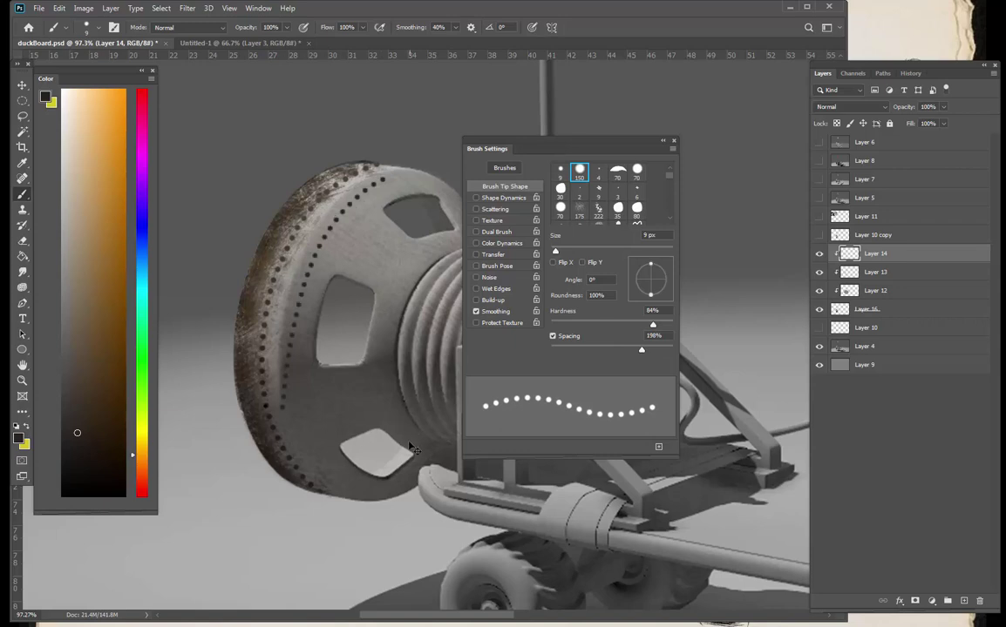
drag(375, 409, 252, 394)
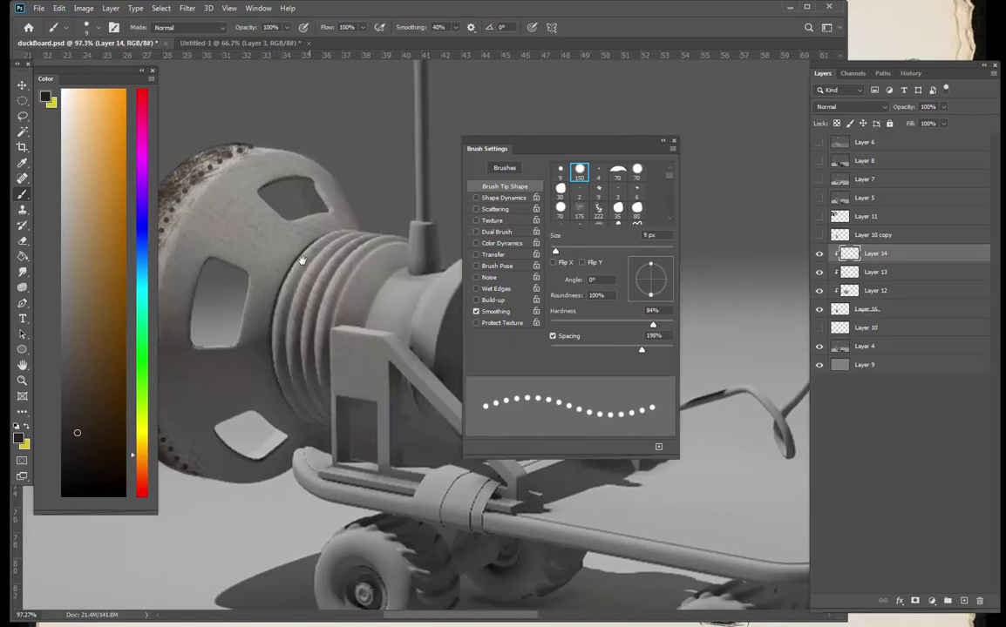
- Paint rows of dark dots around the wheel's three window openings on Layer 14 with the dotted brush at 8 px
drag(301, 260, 375, 293)
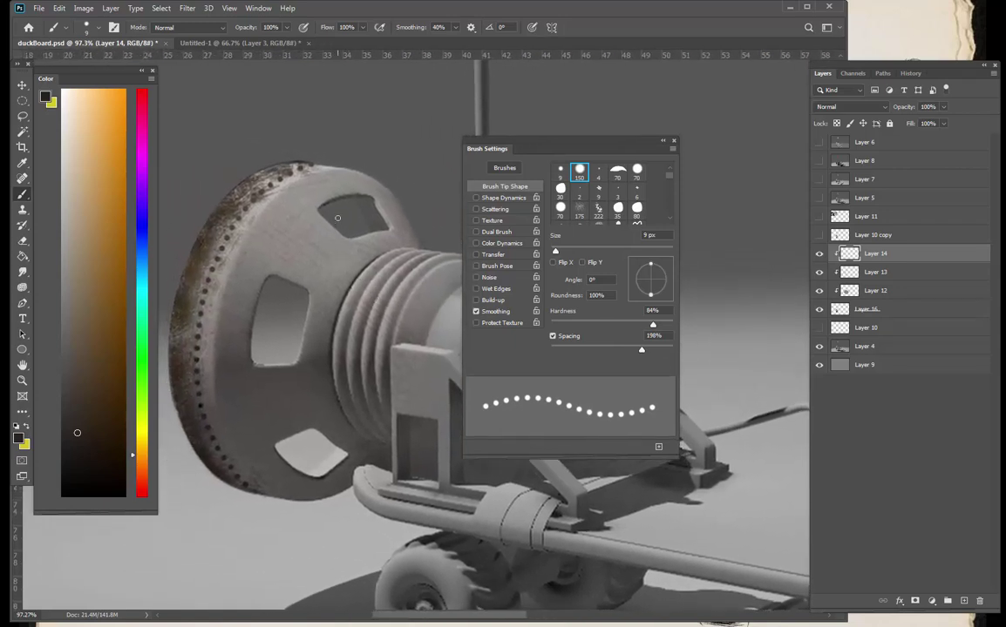
key(bracketleft)
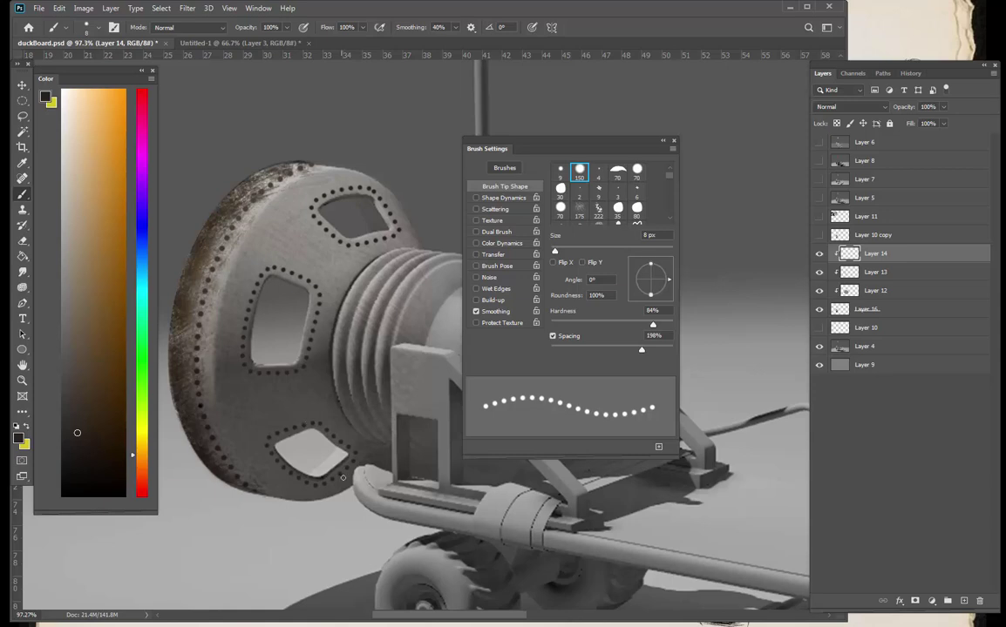
mouse_move(333, 492)
mouse_down()
mouse_move(353, 494)
mouse_move(363, 514)
mouse_up()
- Load the Soft Round 70 1 brush and lock the transparent pixels of Layer 14
right_click(309, 436)
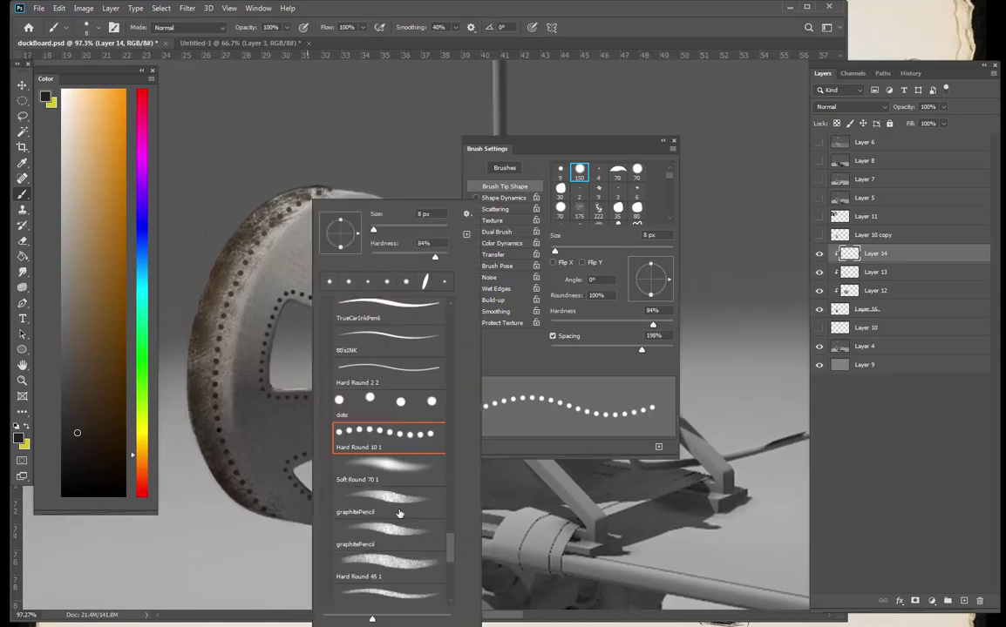
click(388, 468)
key(Return)
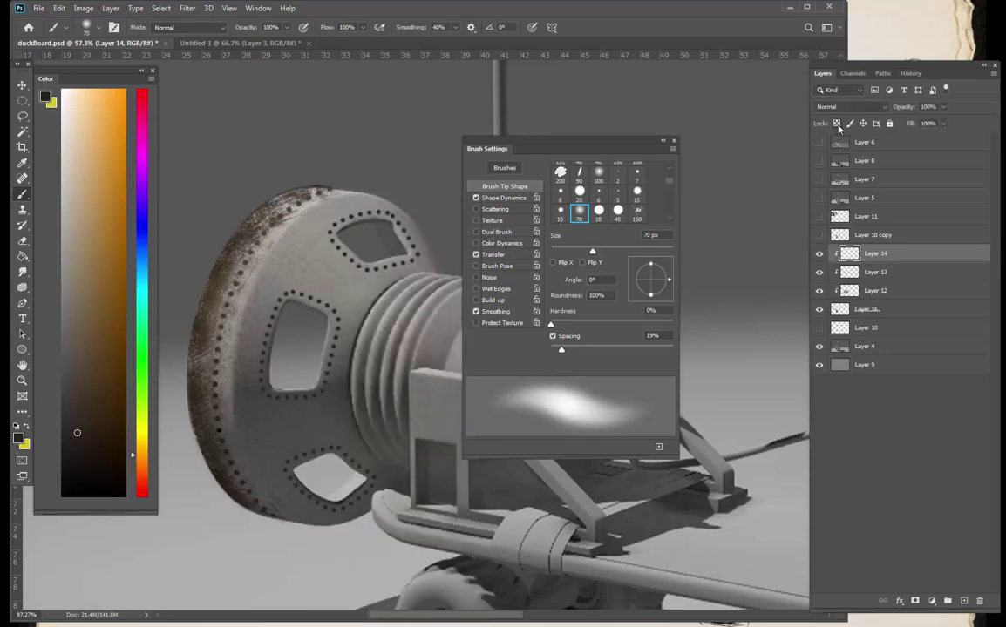
click(837, 124)
- Sample a light grey from the wheel, enlarge the soft brush to 125 px and lighten the dots around the upper opening
alt+click(288, 200)
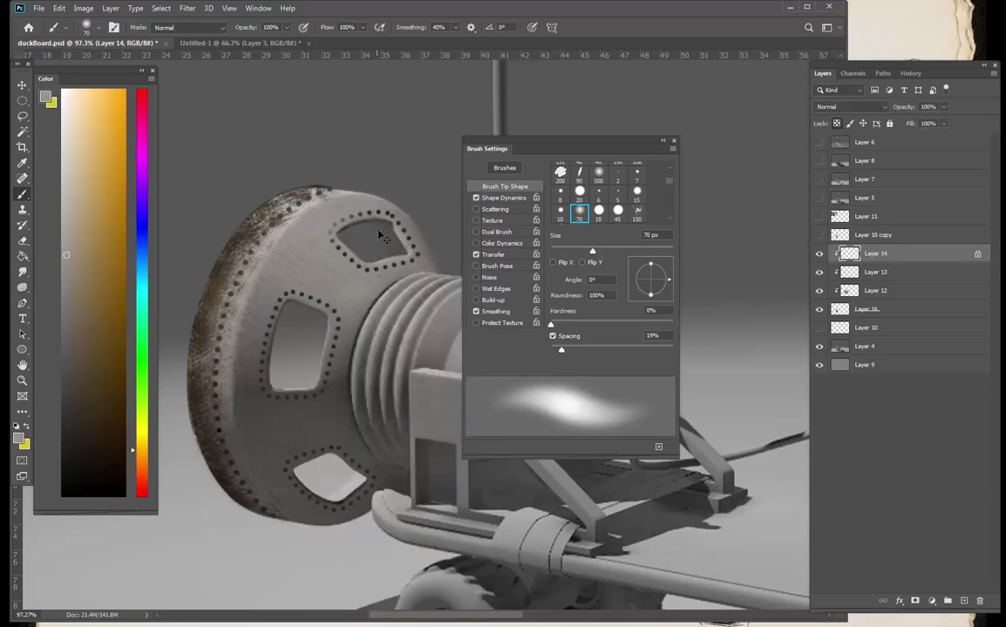
key(bracketright)
key(bracketright)
key(bracketright)
key(bracketright)
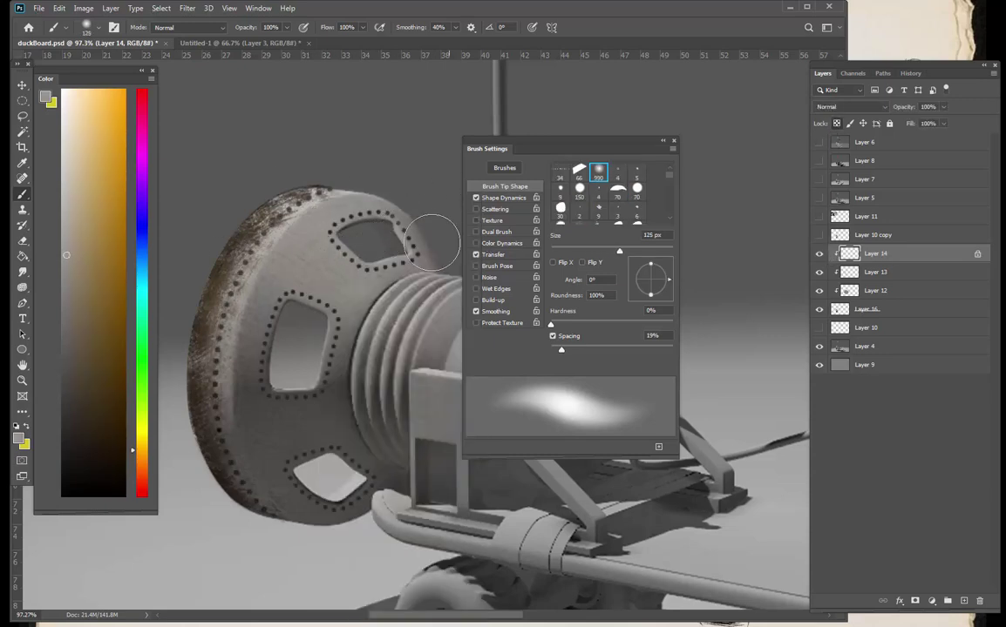
mouse_move(370, 204)
mouse_down()
mouse_move(398, 277)
mouse_move(368, 283)
mouse_up()
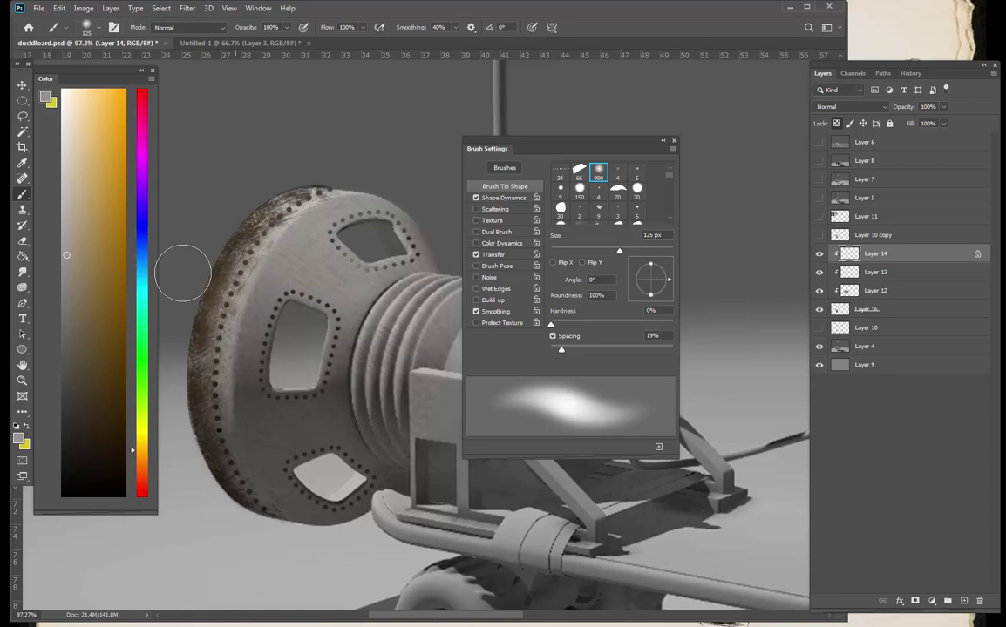
- Pick a darker grey, set the brush smoothing to 0% and shade the dots around the wheel's openings
click(65, 308)
click(71, 369)
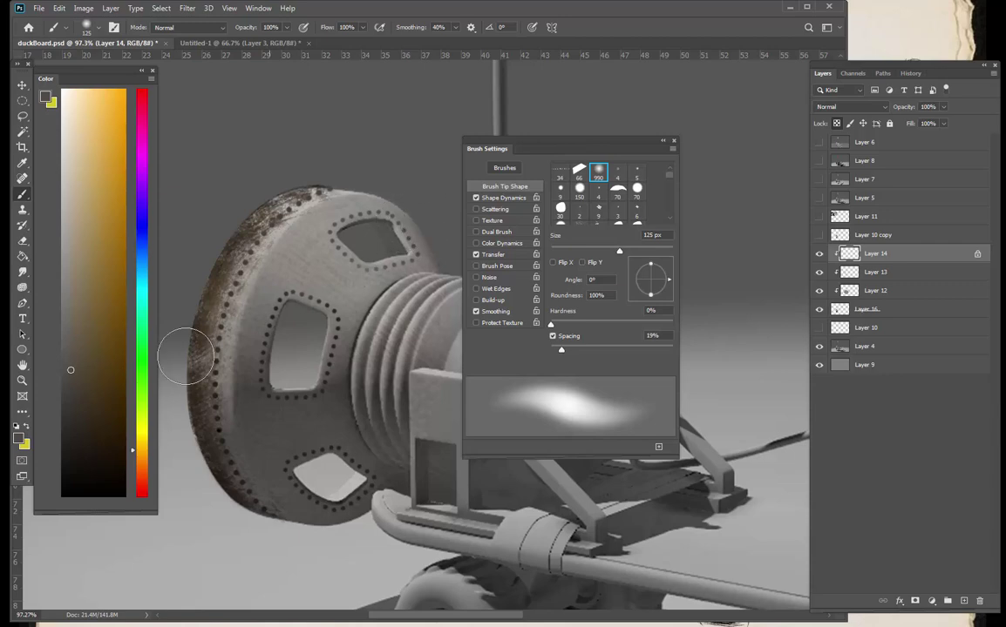
click(73, 393)
click(454, 27)
drag(456, 40, 430, 41)
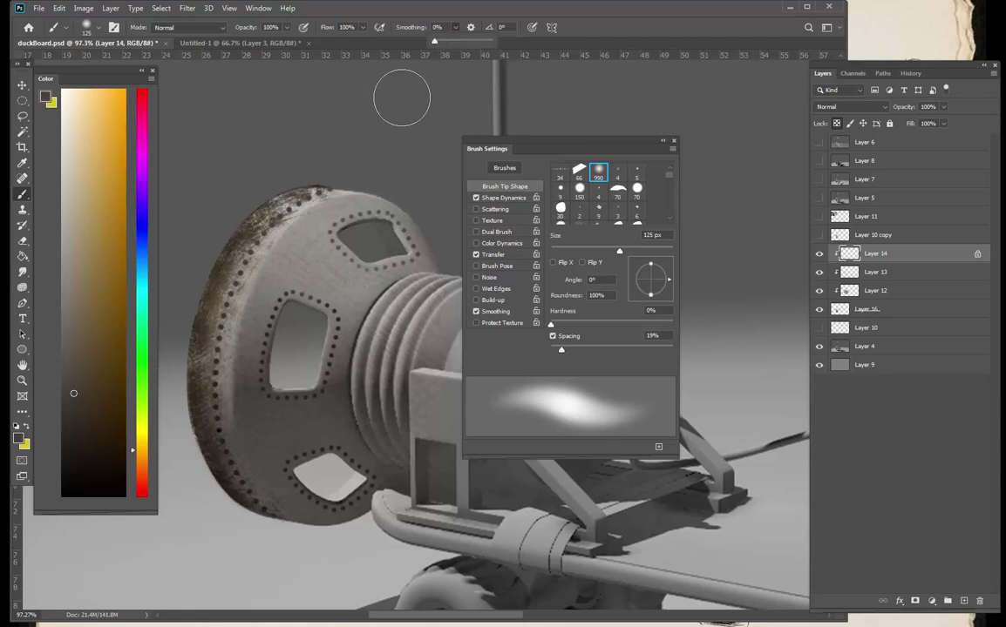
click(402, 97)
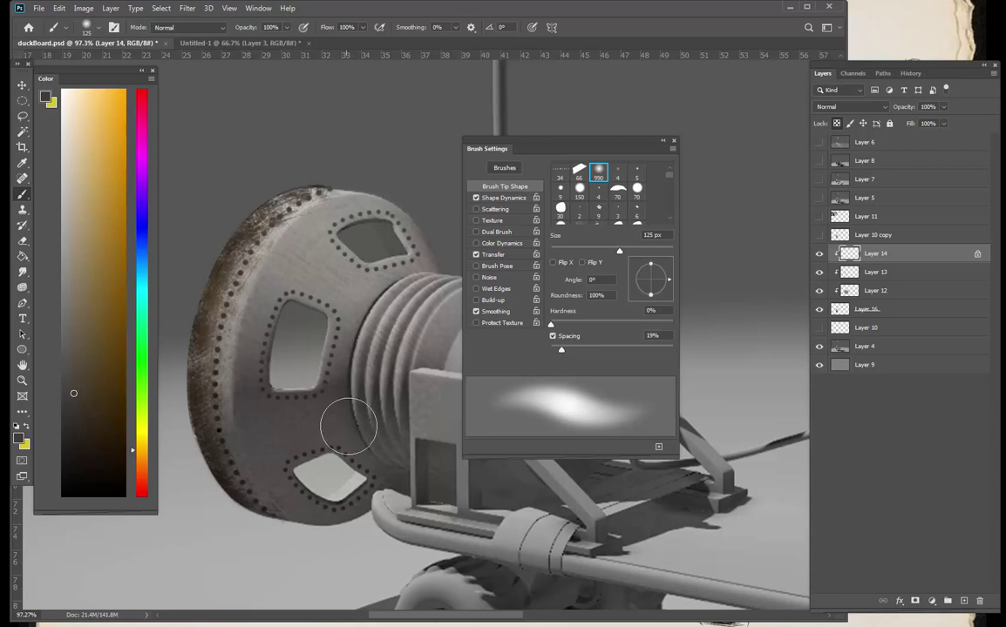
- Add a new layer above Layer 14 and clip it to the wheel's layer stack
key(z)
drag(381, 477, 335, 482)
drag(417, 513, 364, 378)
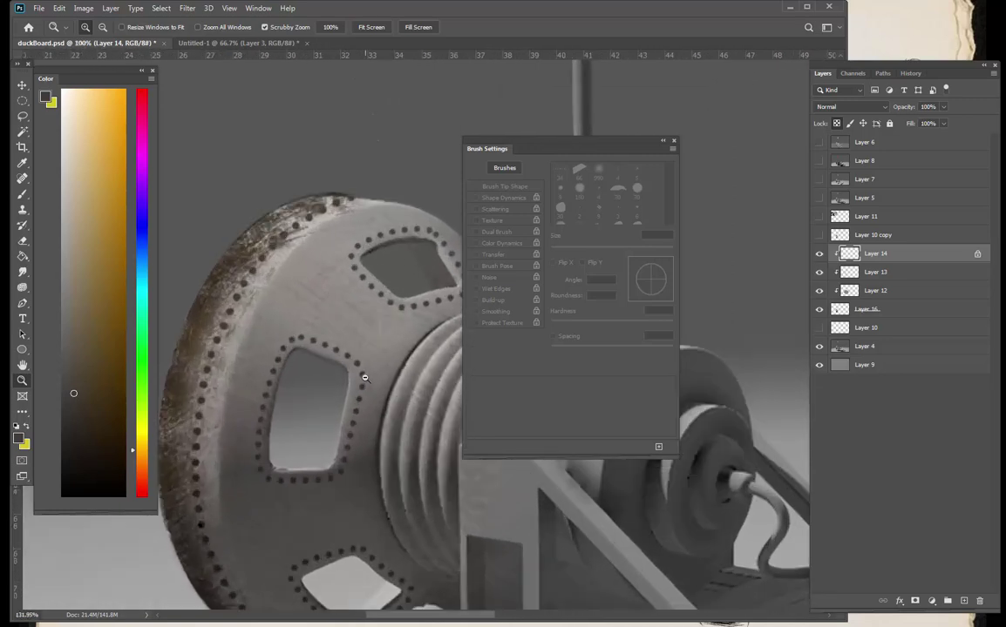
key(b)
click(963, 601)
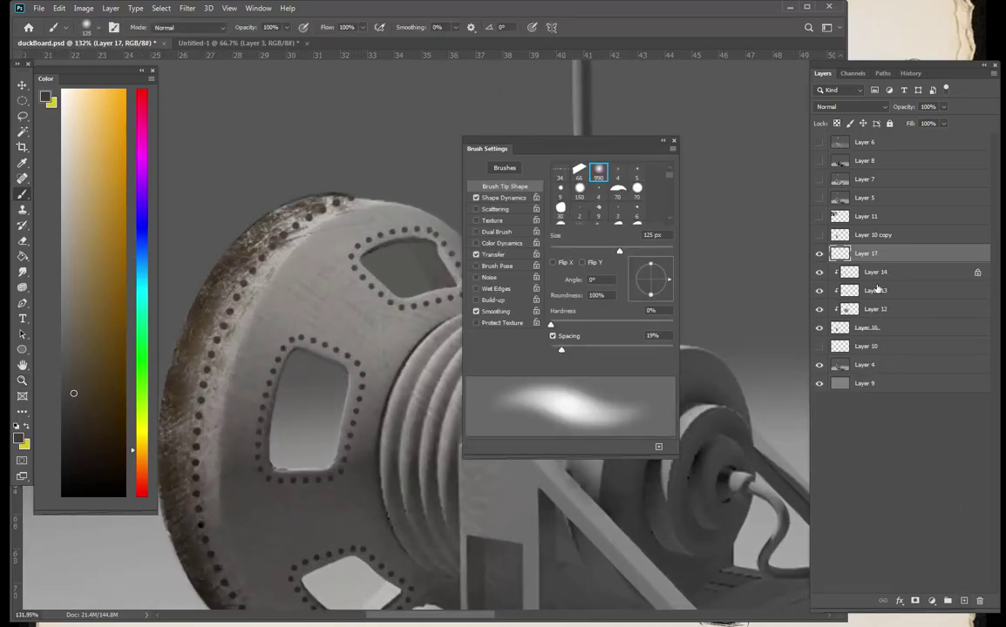
key(ctrl+0)
- Load the Hard Elliptical 90 1 brush from the DustinDrawing set for detailing the wheel's rim
key(z)
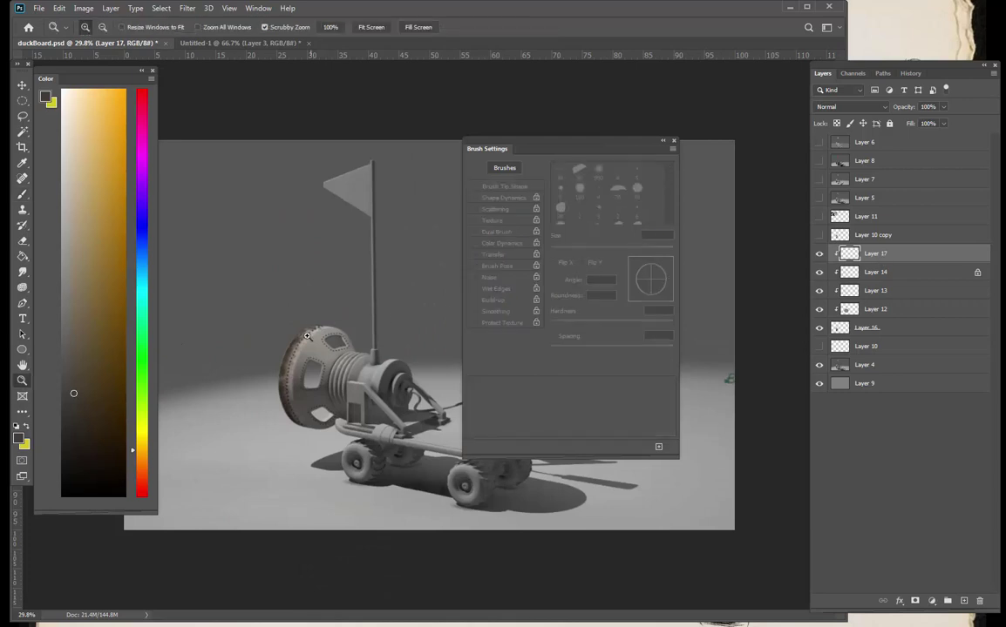
drag(305, 338, 359, 332)
key(b)
right_click(359, 331)
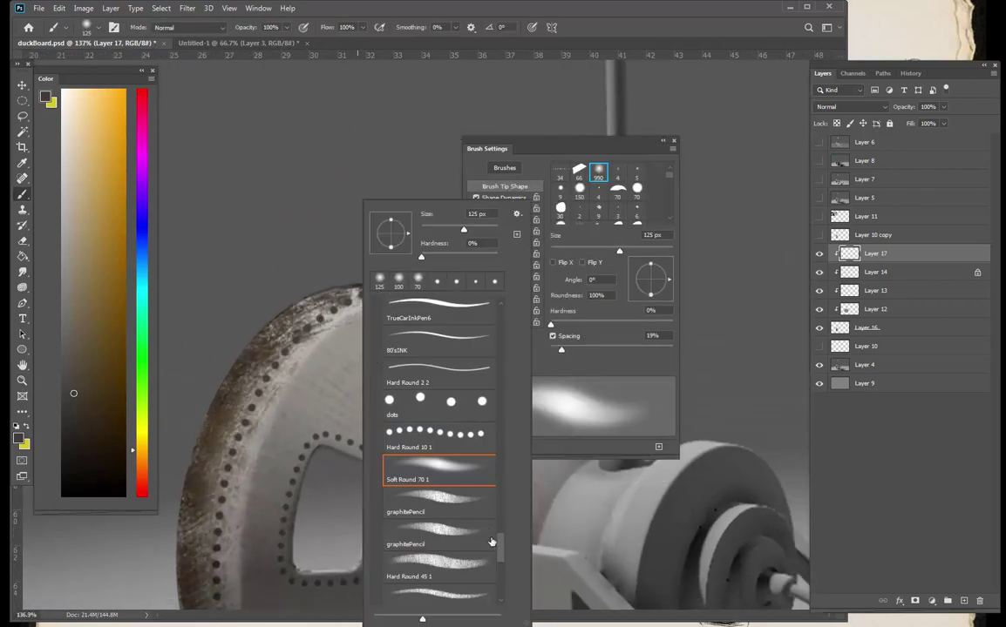
scroll(460, 492, down, 8)
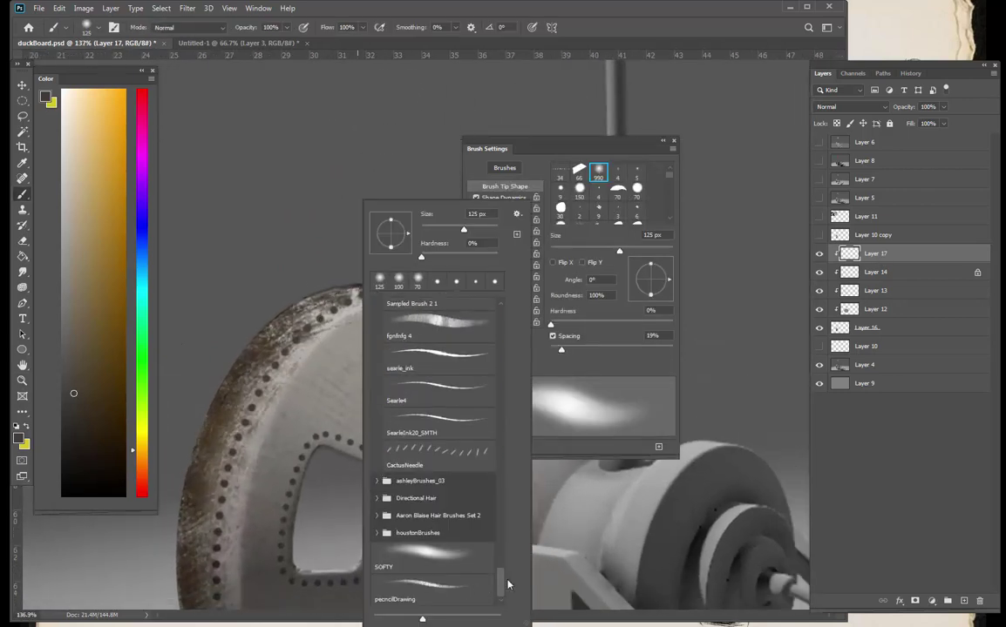
mouse_move(507, 583)
mouse_down()
mouse_move(503, 557)
mouse_move(516, 534)
mouse_up()
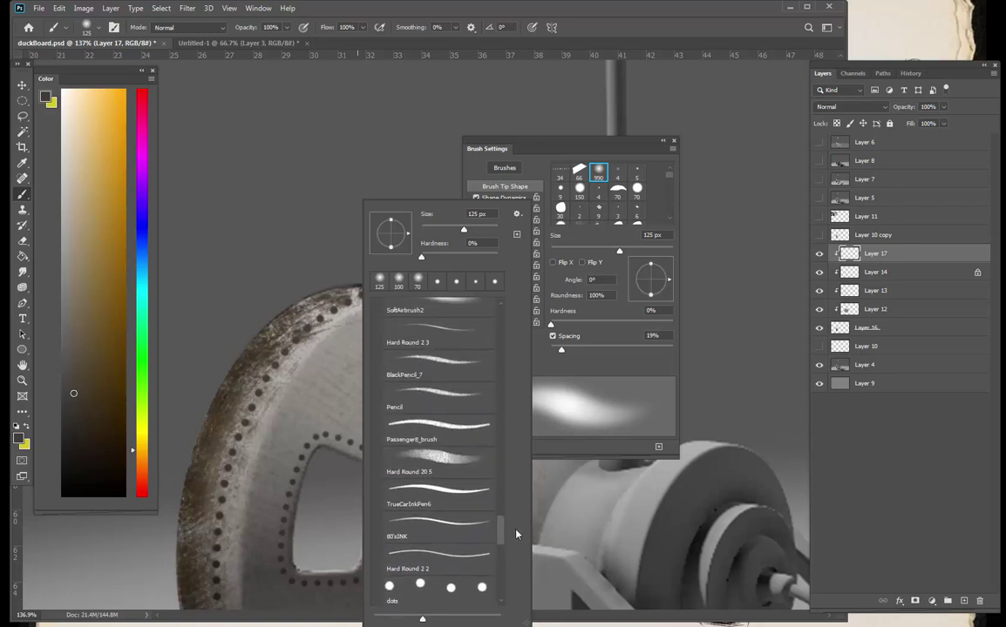
scroll(516, 531, up, 3)
click(409, 364)
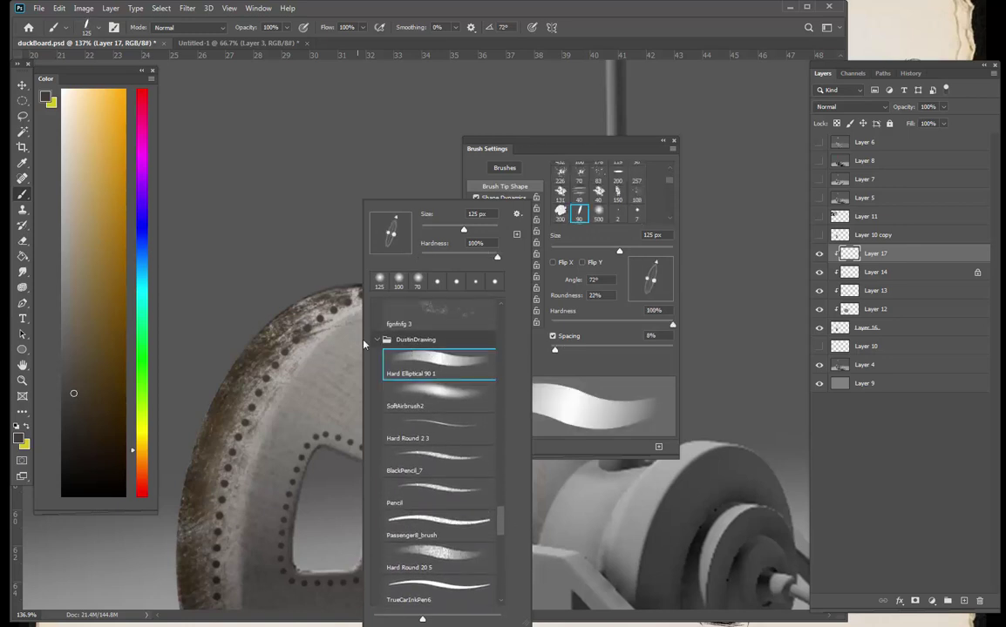
- Pick a near-white colour, shrink the brush to 9 px and paint a highlight along the rim's upper inner edge on Layer 17
drag(90, 157, 66, 120)
alt+click(313, 399)
key(])
key([)
key([)
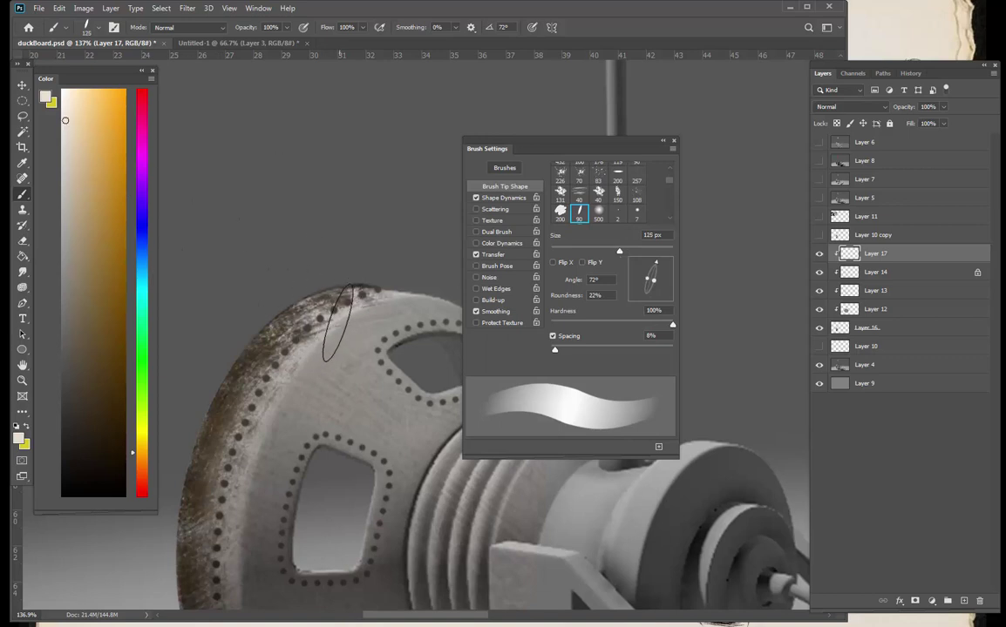
key(bracketleft)
key(bracketleft)
key(bracketleft)
key(bracketleft)
key(bracketleft)
key(bracketleft)
key(bracketleft)
key(bracketleft)
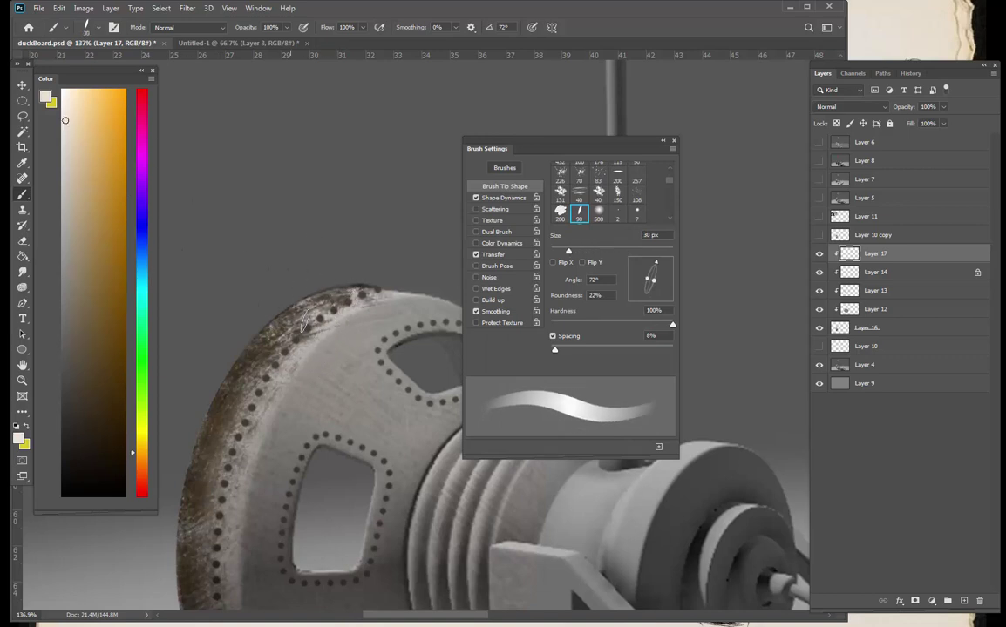
key(bracketleft)
key(bracketleft)
key(bracketleft)
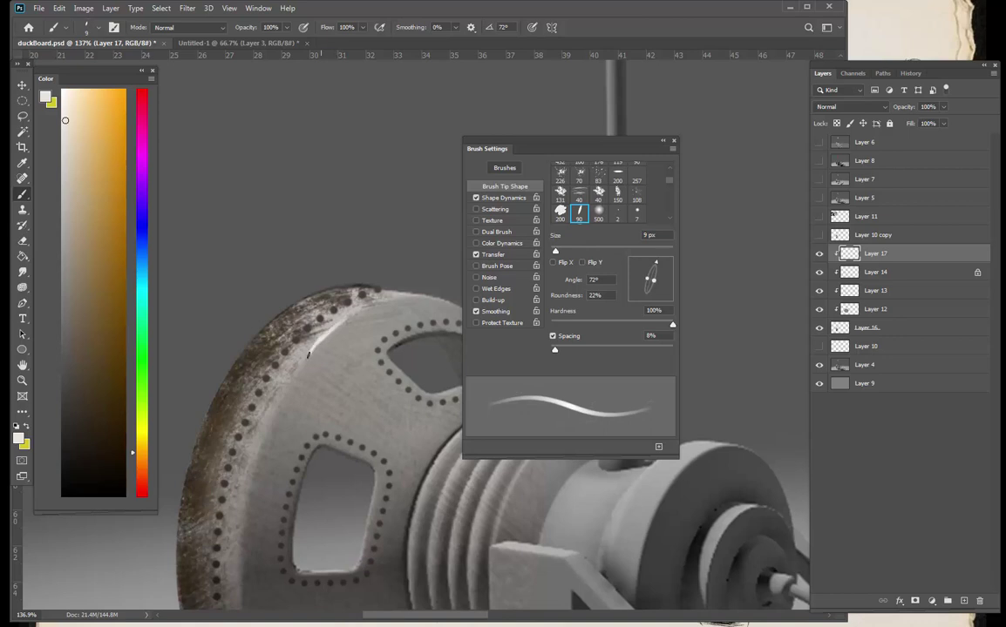
- Extend and thicken the white highlight down the rim's inner edge, using brush sizes of 10, 15 and 7 px
key(bracketright)
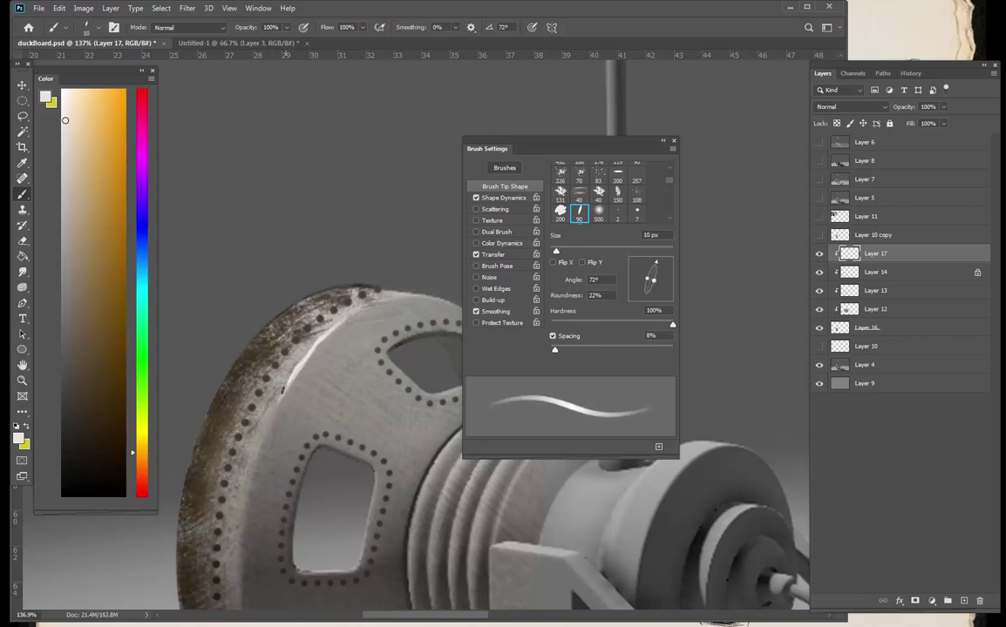
drag(265, 428, 246, 496)
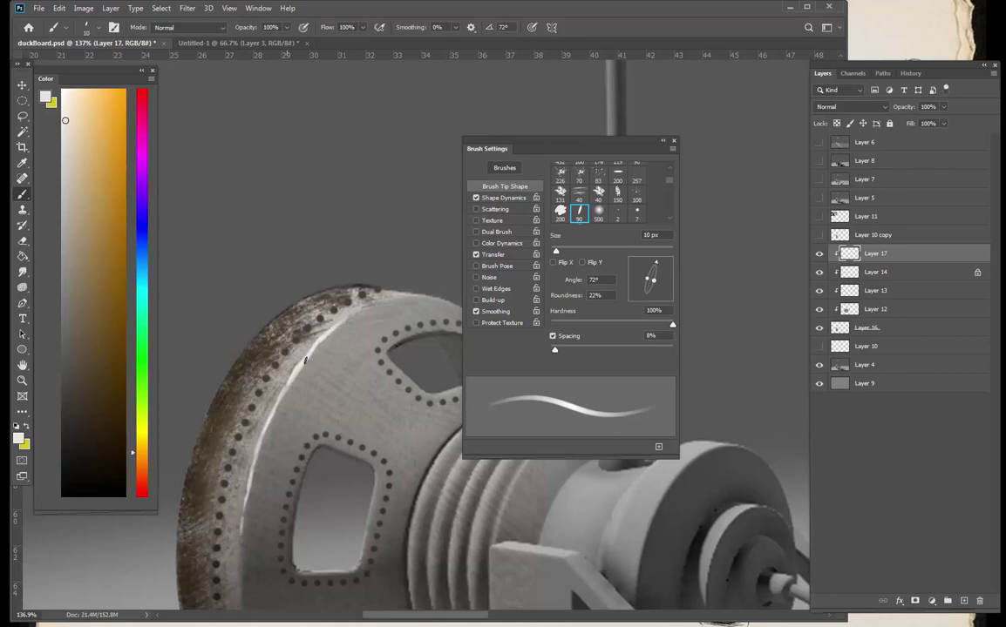
key(bracketright)
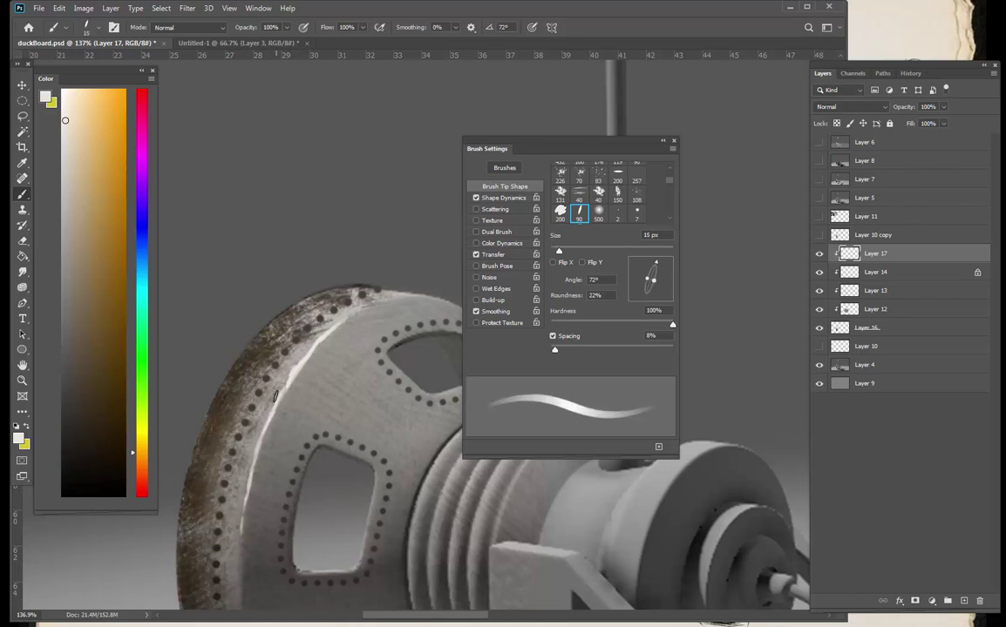
key(bracketleft)
key(bracketleft)
key(bracketleft)
key(bracketleft)
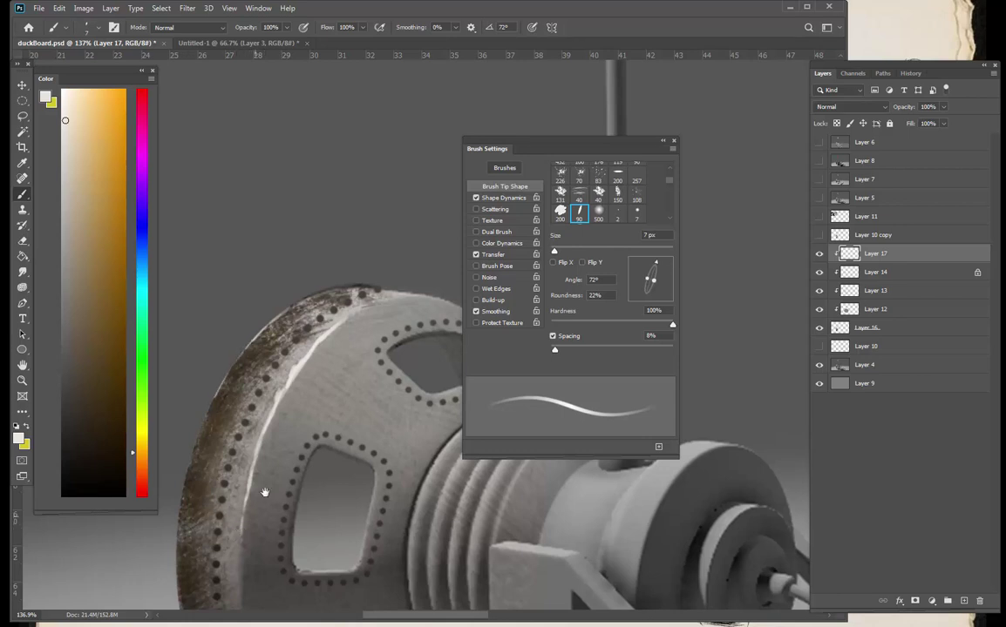
- Examine the lighting on the wheel by briefly showing hidden Layers 7, 8 and 6 one at a time
drag(265, 492, 316, 416)
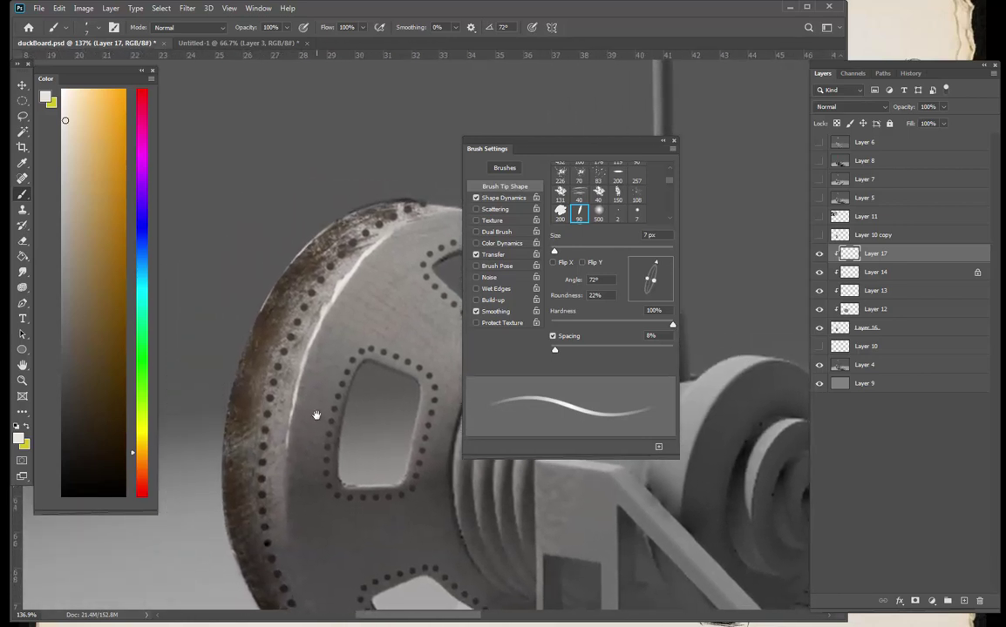
click(819, 185)
click(820, 184)
click(819, 179)
click(819, 179)
click(819, 161)
click(819, 161)
click(819, 143)
click(819, 144)
click(819, 144)
click(819, 162)
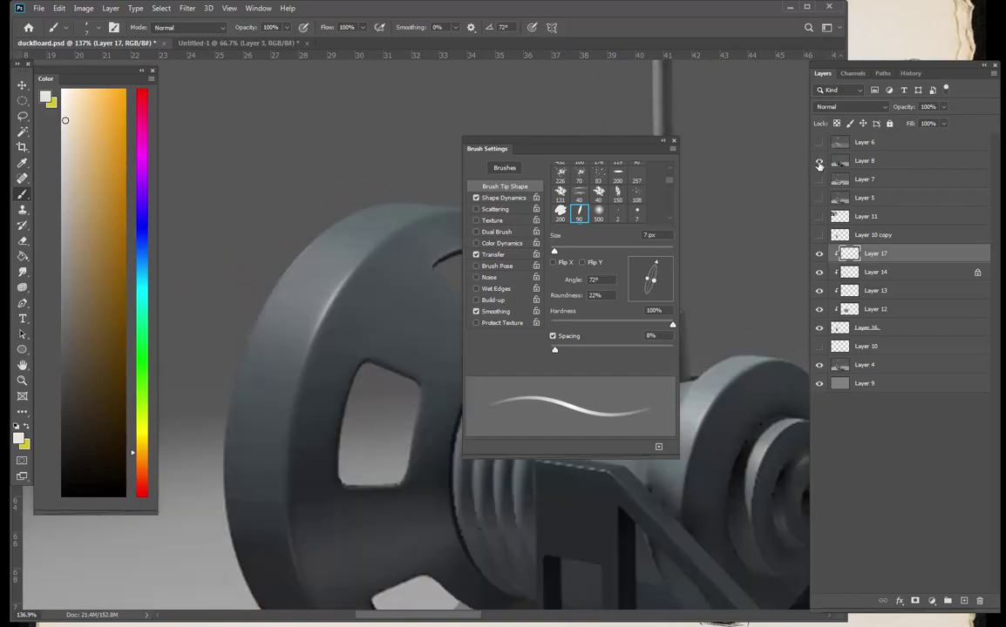
click(819, 162)
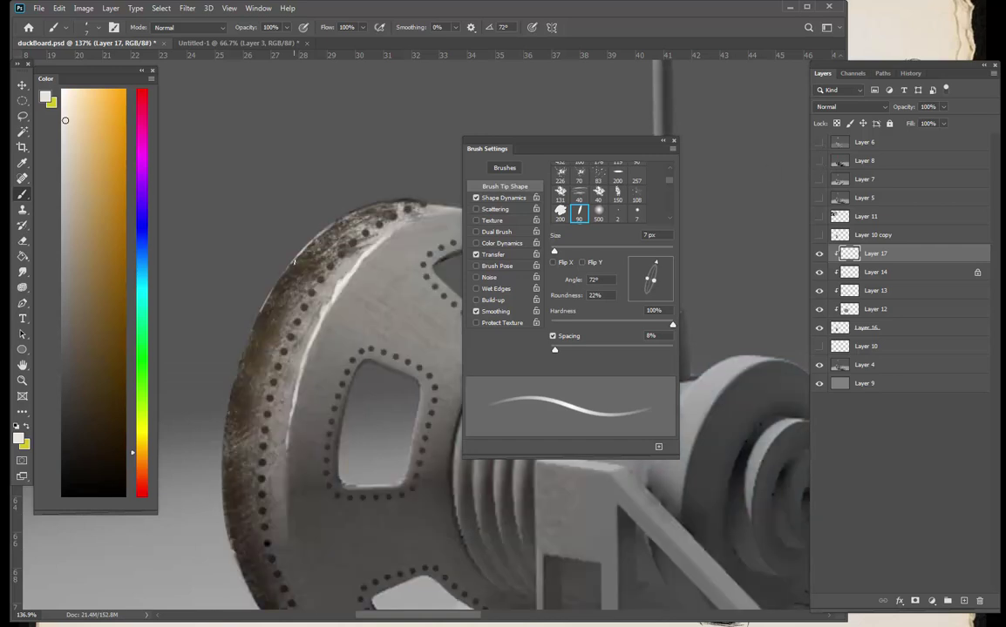
- Undo the first near-white edge stroke, pick a light tan and paint a thin highlight along the rim's outer edge
drag(294, 261, 278, 284)
key(ctrl+z)
click(819, 254)
click(820, 253)
click(75, 172)
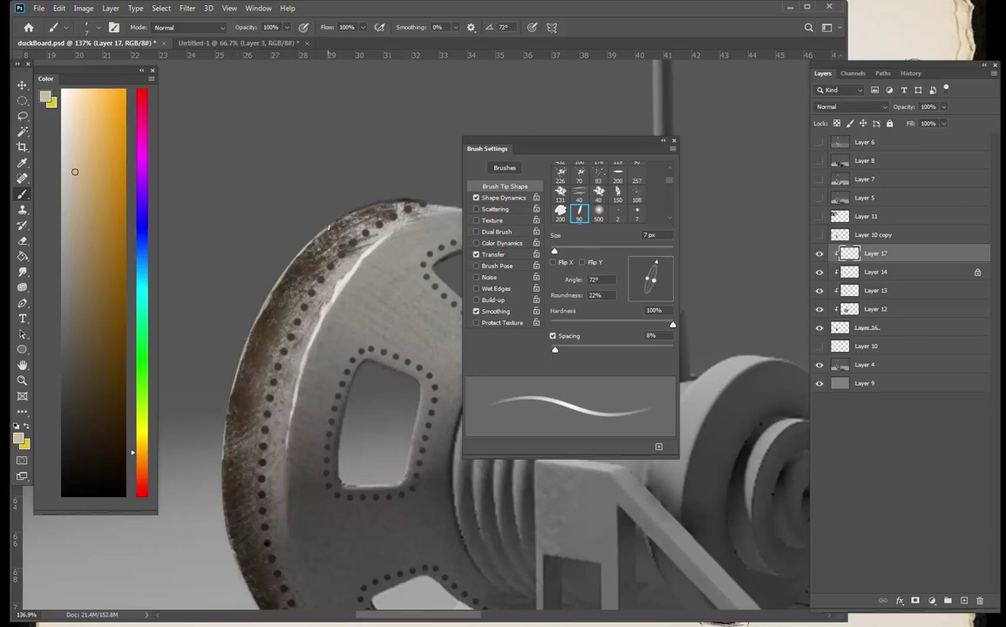
drag(328, 227, 366, 209)
- Rotate the elliptical brush tip to 50° and continue the thin tan highlight along the rim's outer edge
right_click(367, 206)
click(414, 223)
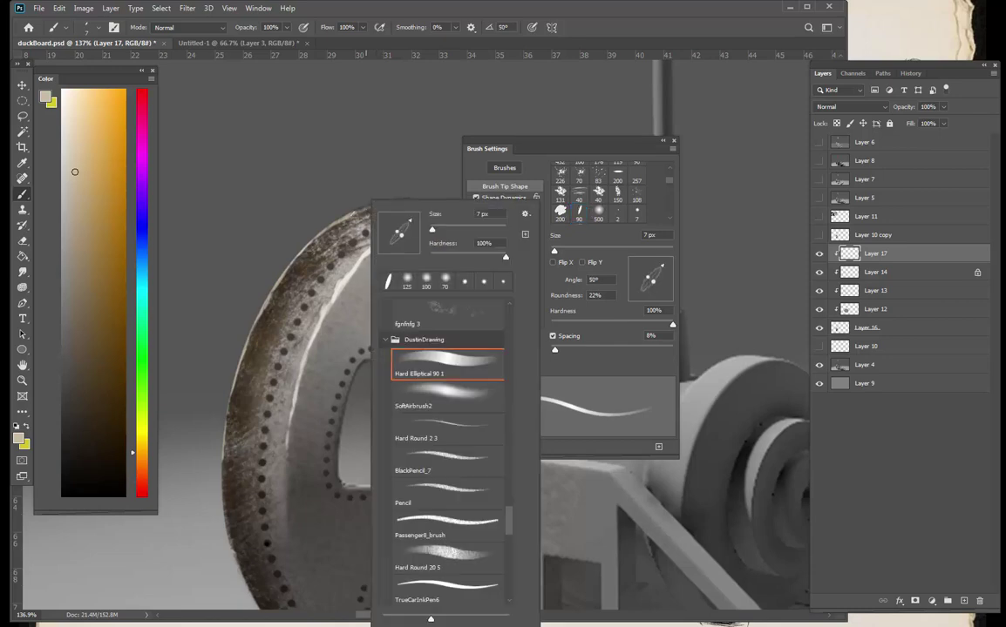
click(349, 210)
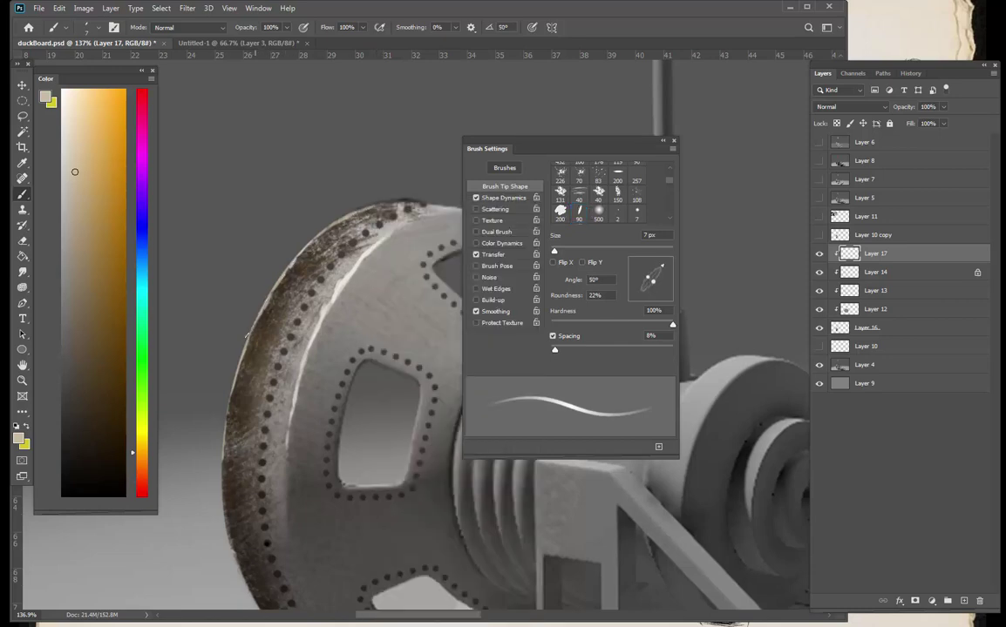
mouse_move(331, 362)
mouse_down()
mouse_move(292, 364)
mouse_move(285, 338)
mouse_up()
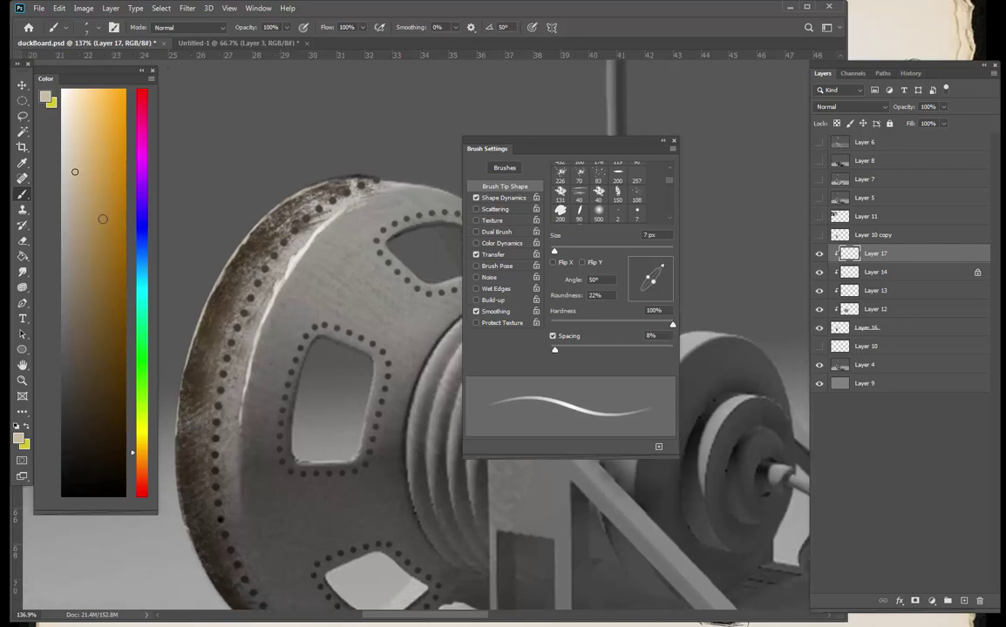
- Pick a lighter beige and highlight the lower edges of the middle and upper openings and the top of the rim's inner edge
click(70, 155)
drag(322, 484, 231, 457)
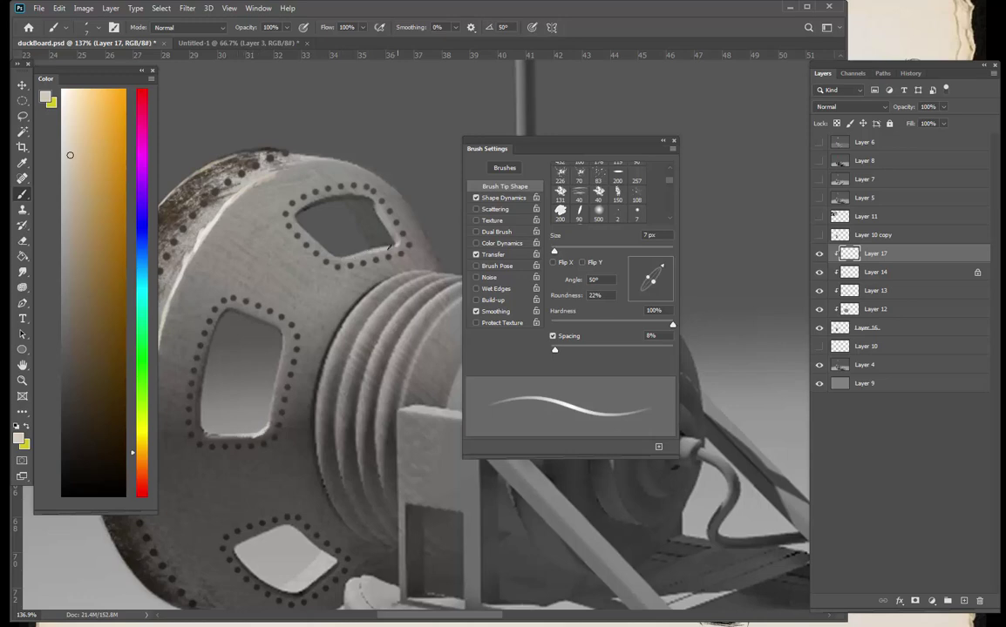
scroll(342, 355, left, 2)
scroll(325, 352, up, 5)
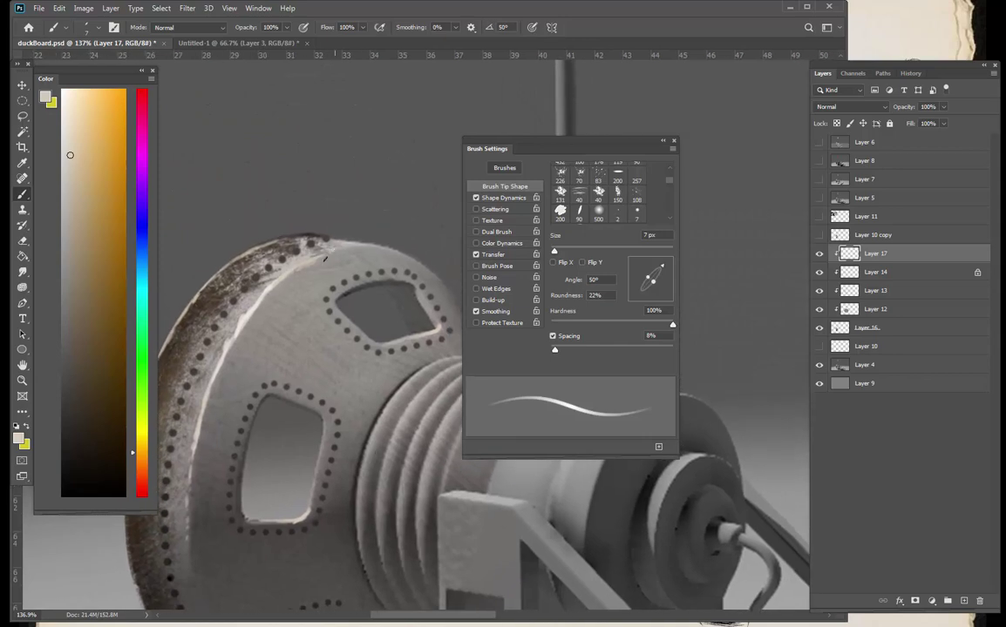
- Choose the SoftAirbrush2 brush and add a new layer above Layer 17, clipped to the layers below
key(z)
mouse_move(374, 367)
mouse_down()
mouse_move(305, 375)
mouse_move(334, 361)
mouse_up()
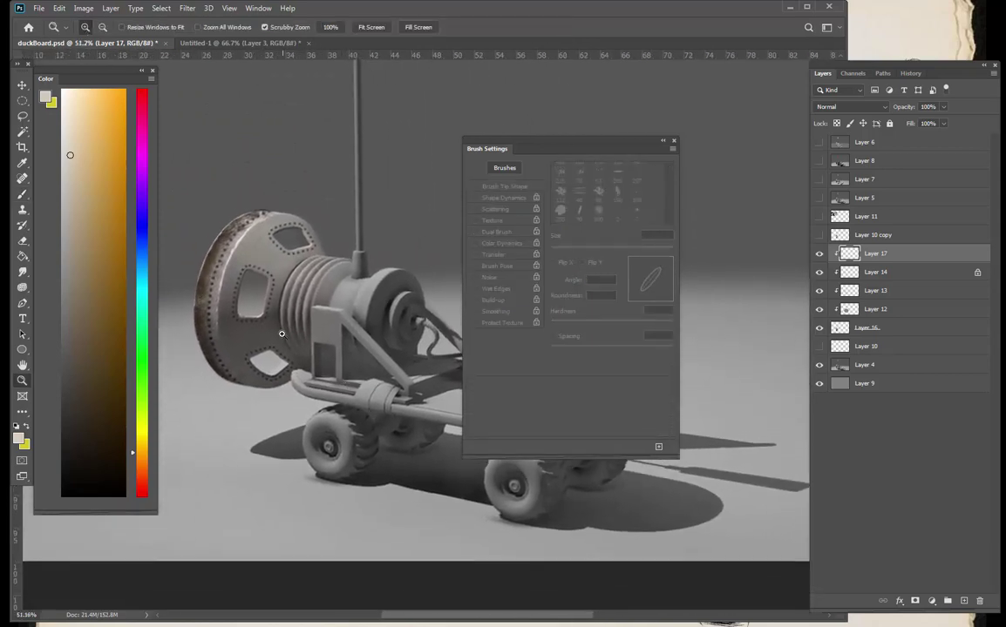
mouse_move(282, 334)
mouse_down()
mouse_move(299, 319)
mouse_move(332, 367)
mouse_move(352, 348)
mouse_up()
key(b)
right_click(353, 347)
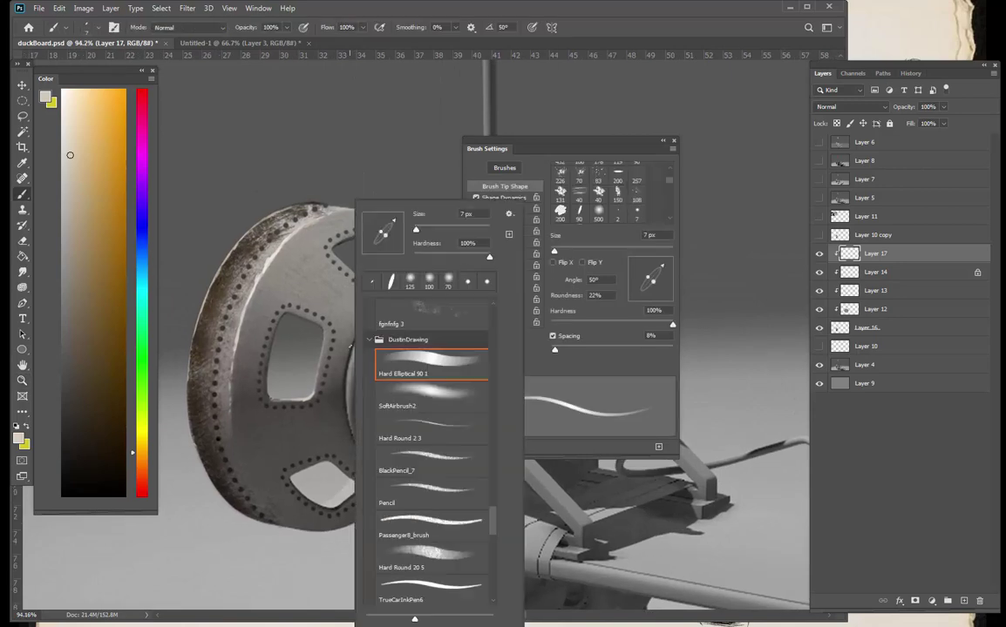
click(463, 402)
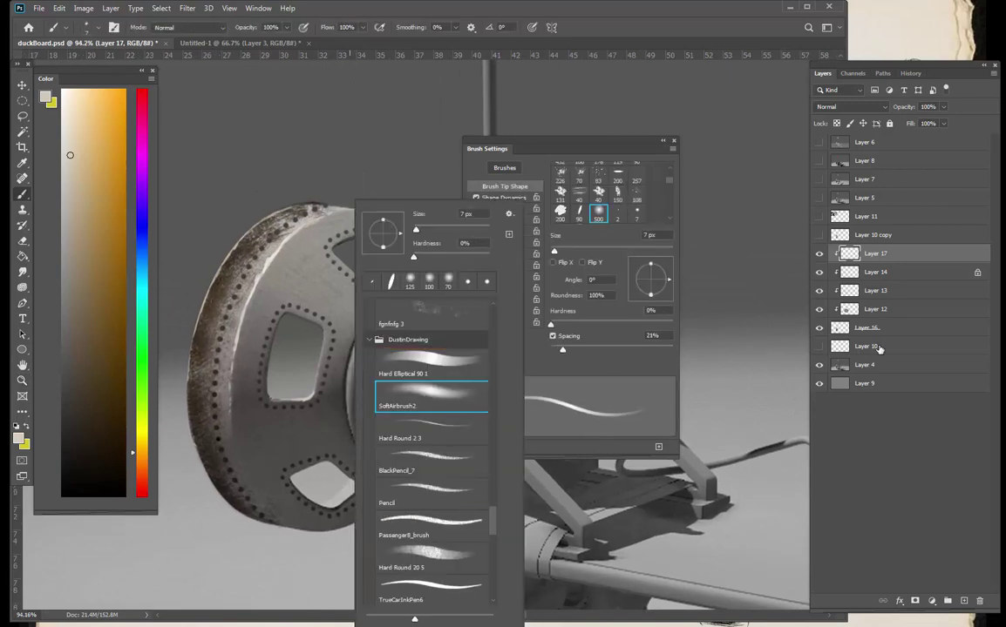
click(963, 600)
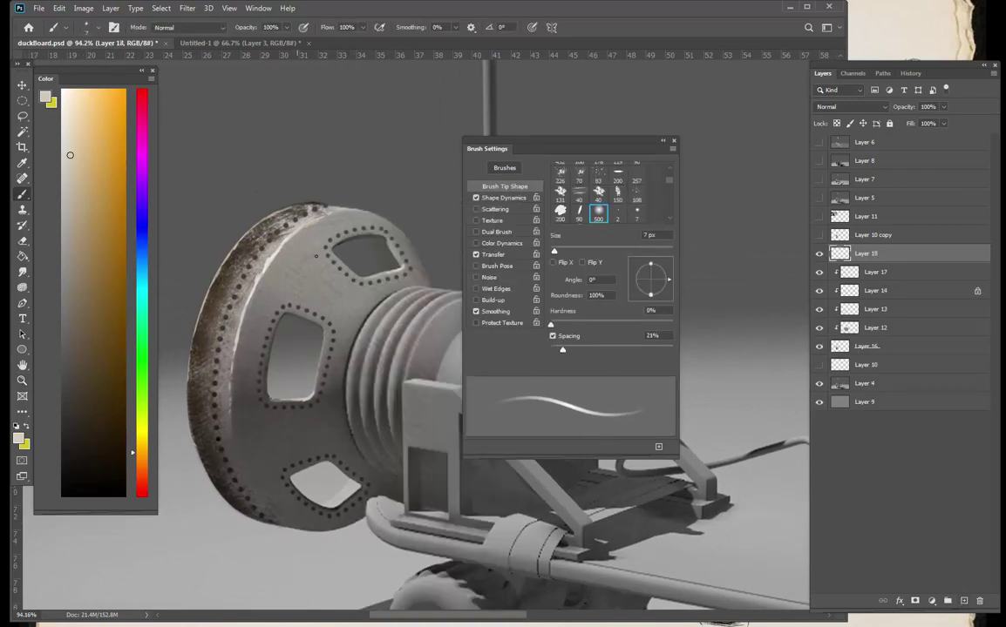
alt+click(864, 260)
- Enlarge the soft airbrush to about 59 px and paint light beige glow spots between the upper and middle openings
right_click(319, 201)
click(396, 231)
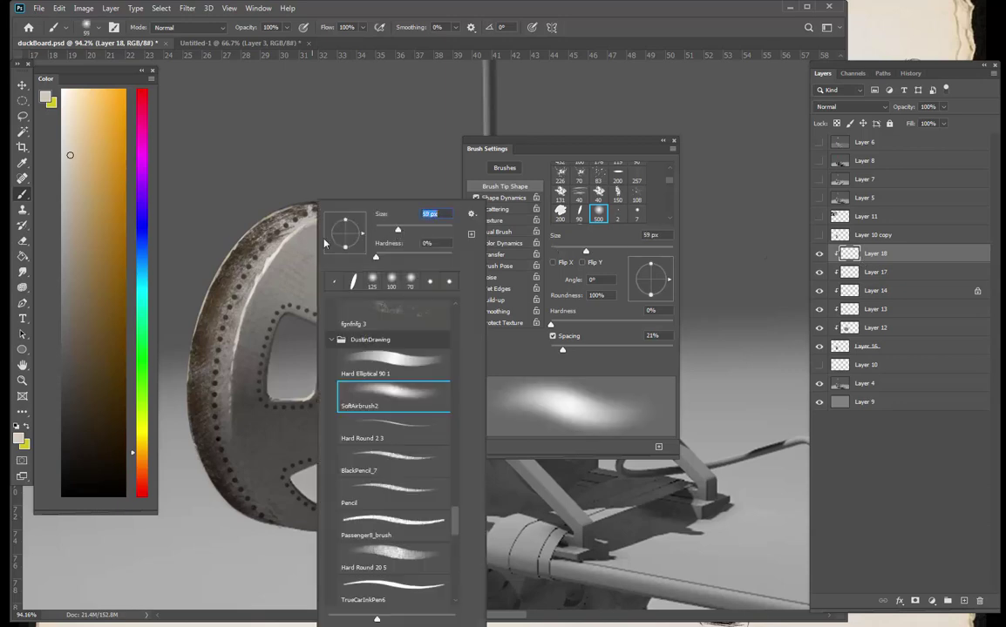
click(293, 262)
mouse_move(304, 263)
mouse_down()
mouse_move(305, 286)
mouse_move(323, 281)
mouse_move(321, 293)
mouse_up()
key(bracketleft)
key(bracketleft)
key(bracketleft)
key(bracketleft)
key(bracketright)
key(bracketright)
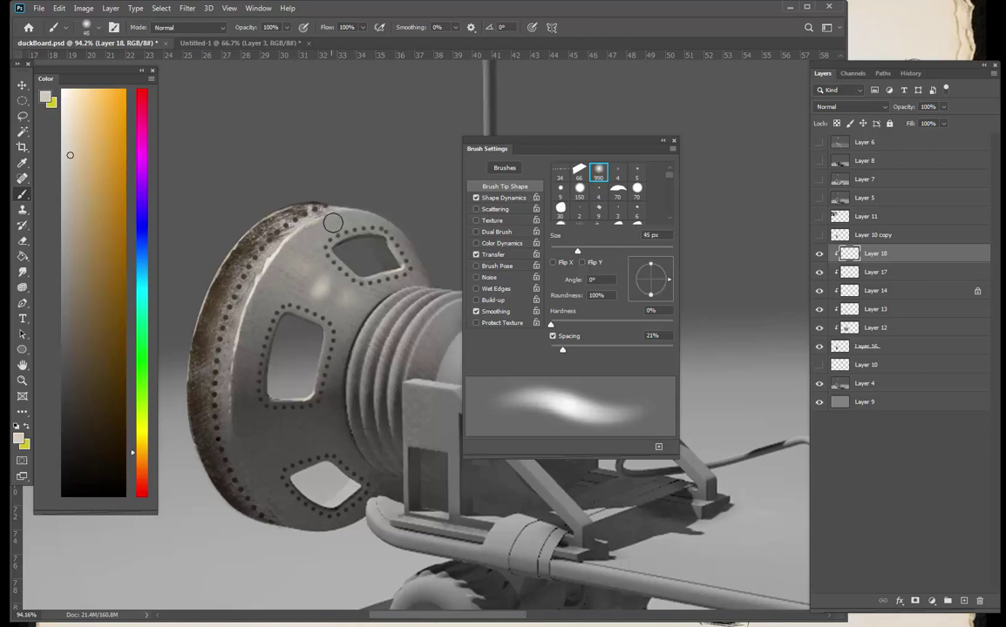
key(bracketright)
key(bracketright)
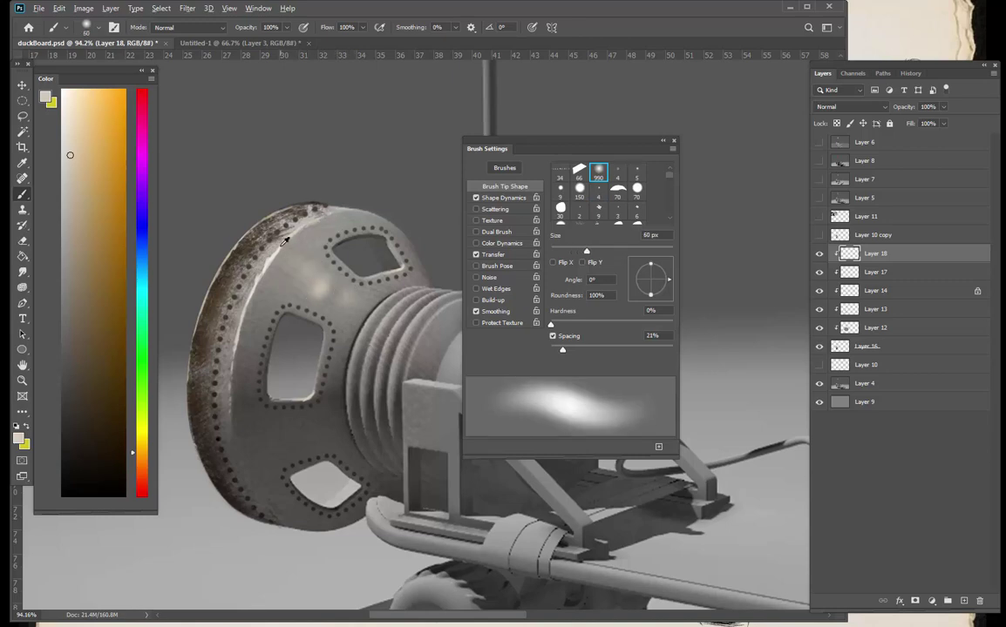
- Sample a tan from the rim's highlight, add faint glow spots above the lower opening and on the rim, and pick a darker taupe
alt+click(264, 253)
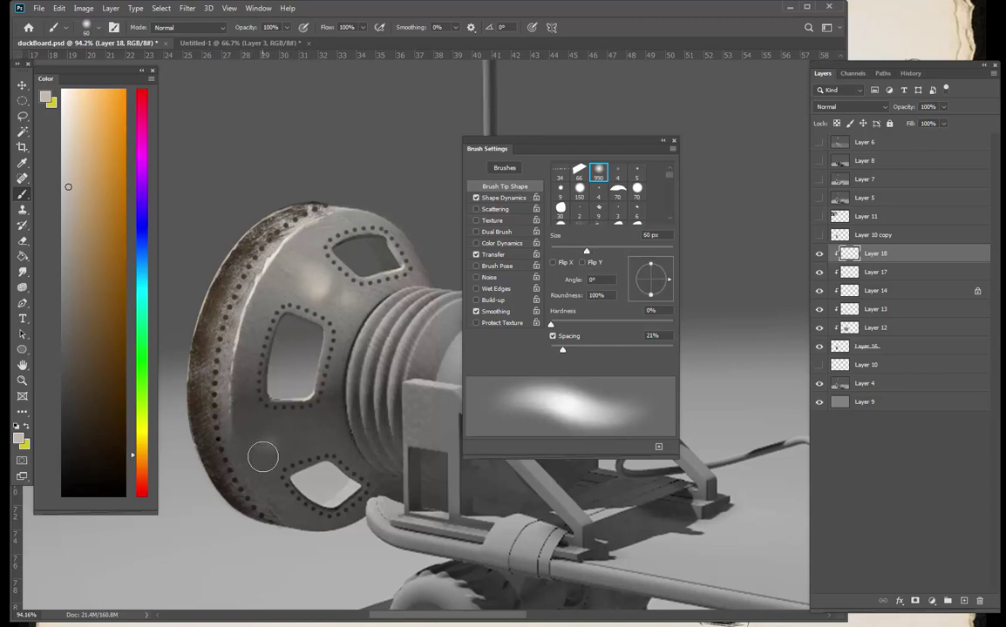
key(bracketright)
key(bracketleft)
key(bracketleft)
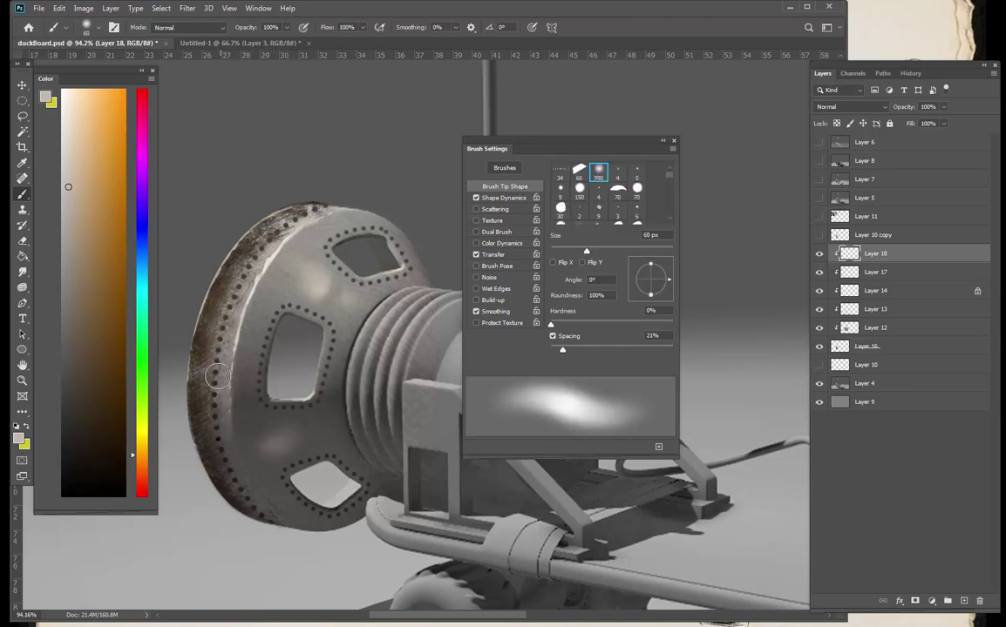
key(bracketleft)
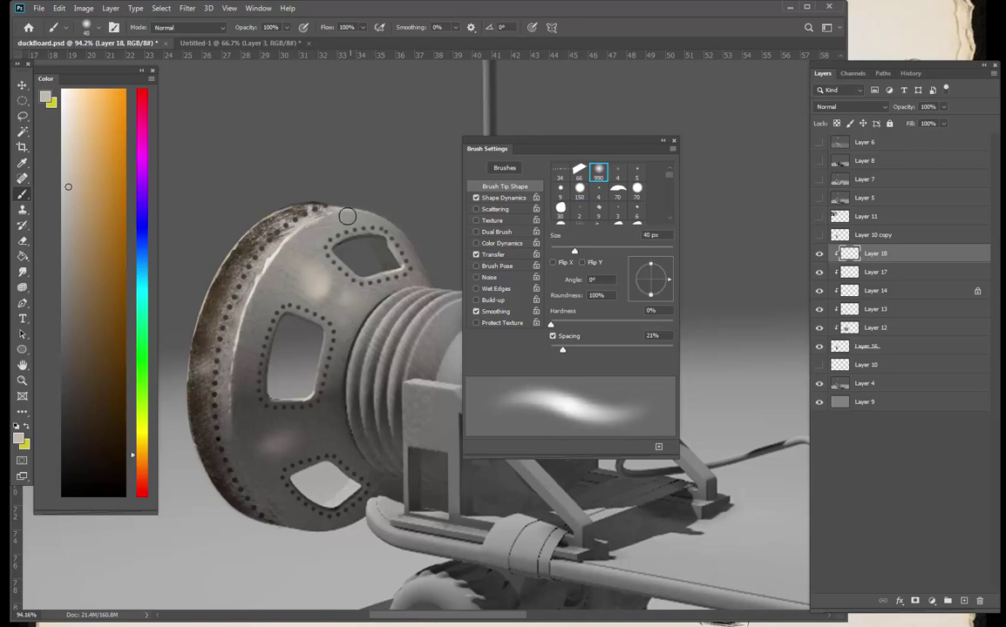
click(74, 233)
- Set Layer 18's blend mode to Overlay and add a new clipped layer above it in Multiply mode
click(841, 106)
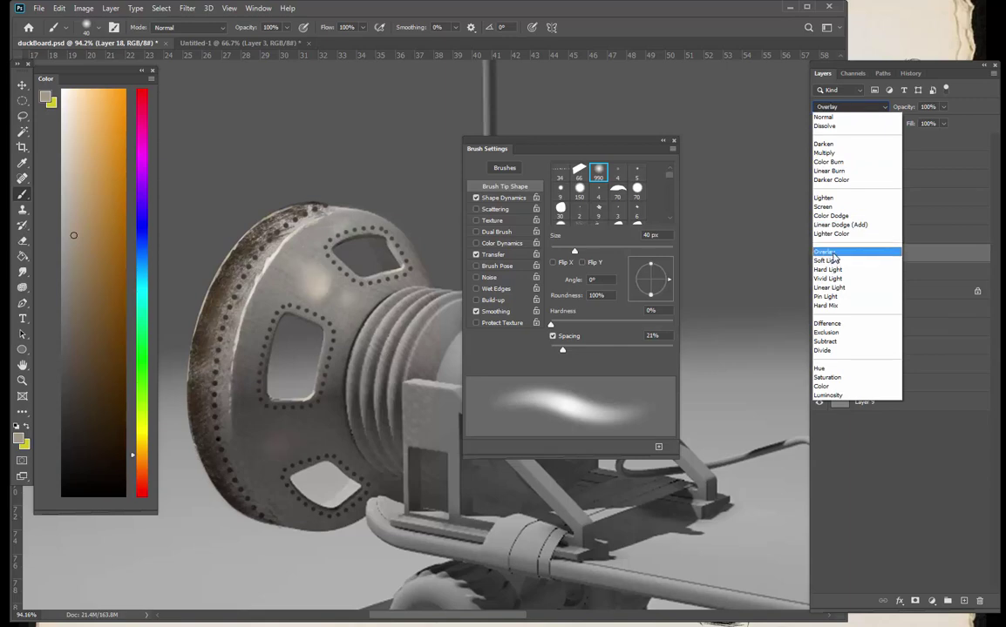
click(832, 252)
click(963, 601)
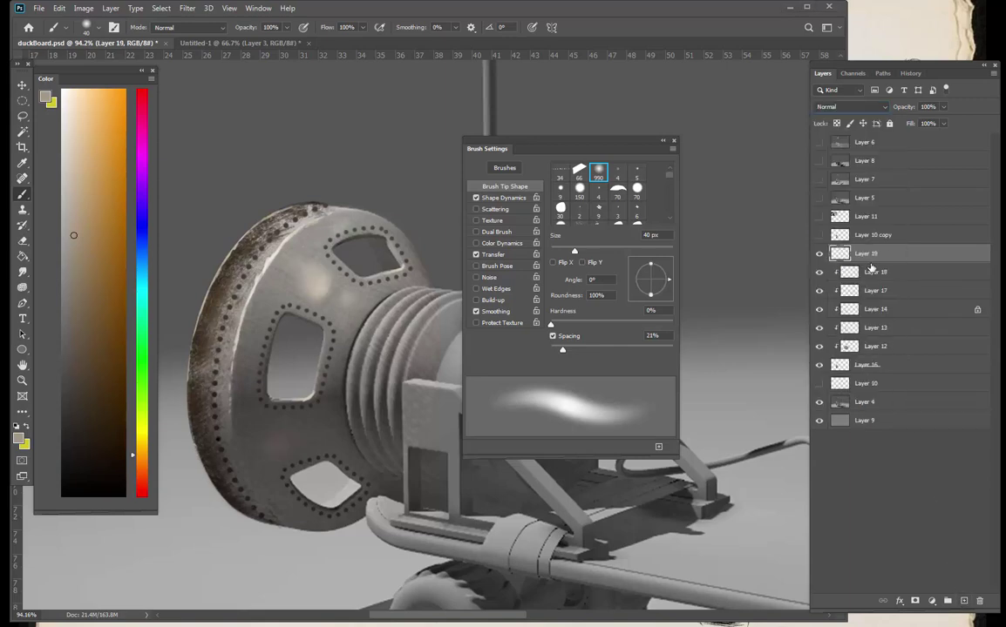
click(837, 107)
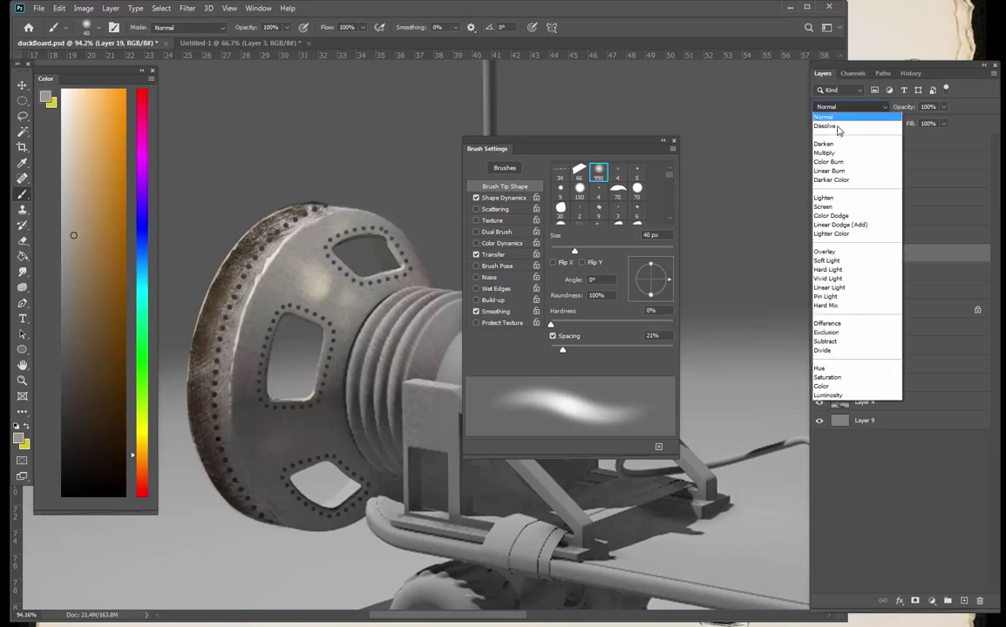
click(824, 152)
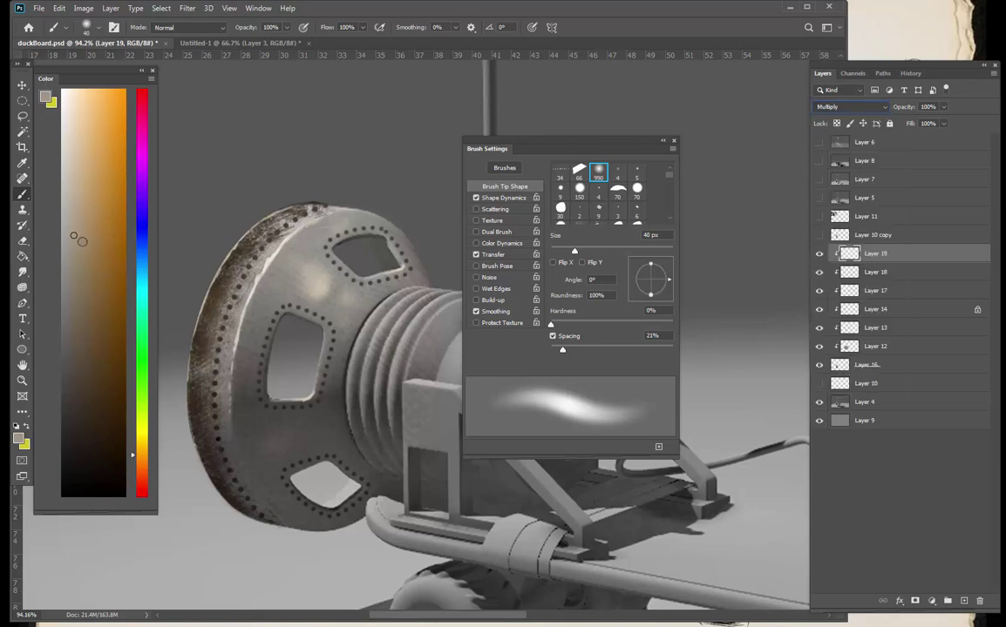
- Undo the first shading stroke, sample a grey from the wheel's face and softly darken around the upper glow spot at 50 to 60 px
drag(273, 215, 266, 234)
key(ctrl+z)
alt+click(294, 257)
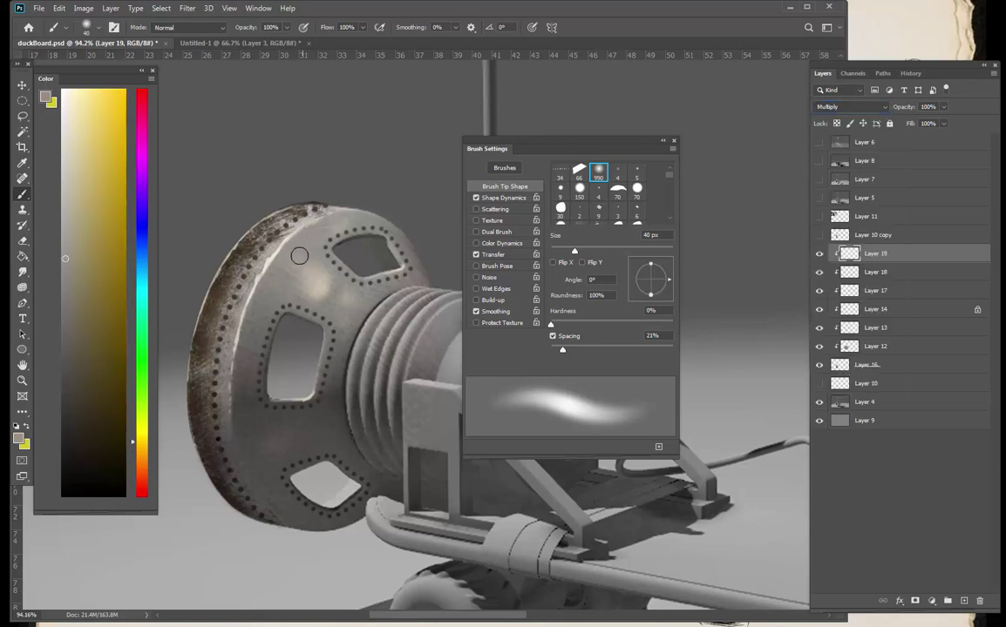
key(bracketright)
key(bracketright)
key(bracketleft)
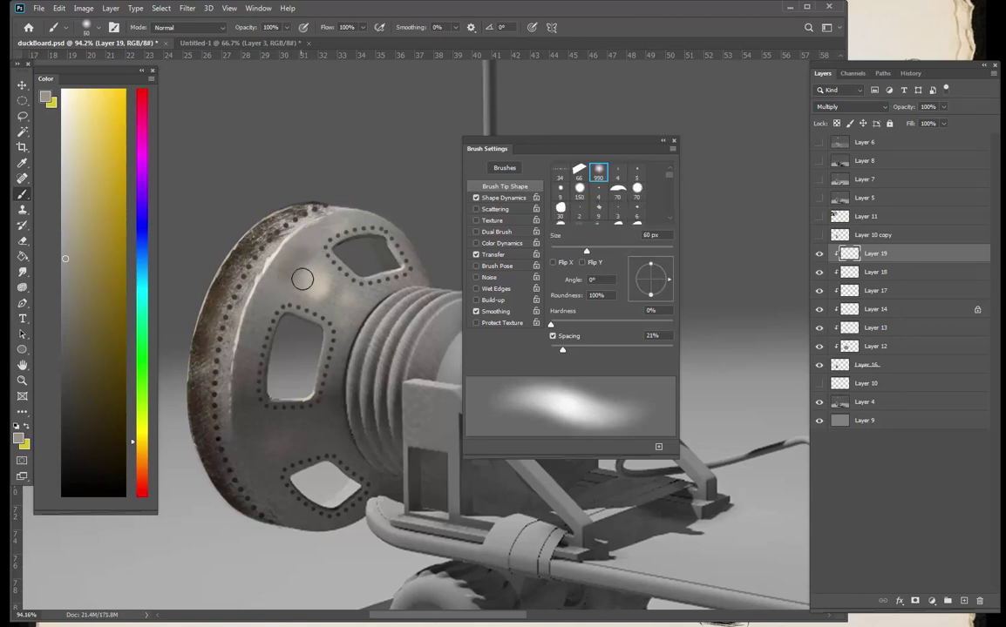
key(bracketright)
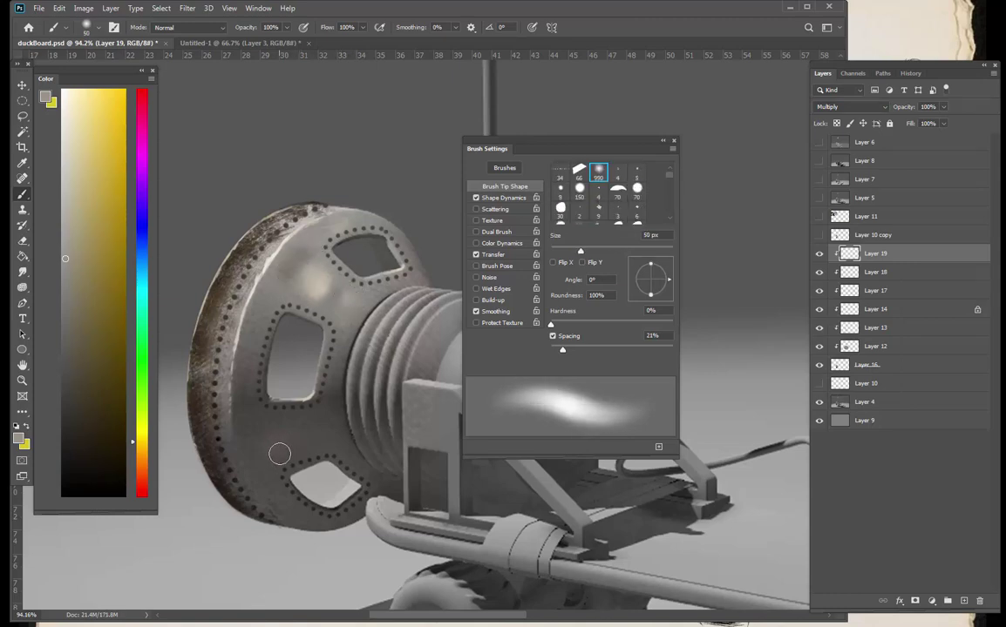
- Paint a soft dark smudge above the lower opening and more shading around the upper glow spot
key(bracketright)
drag(299, 443, 285, 455)
key(bracketleft)
key(bracketleft)
key(bracketright)
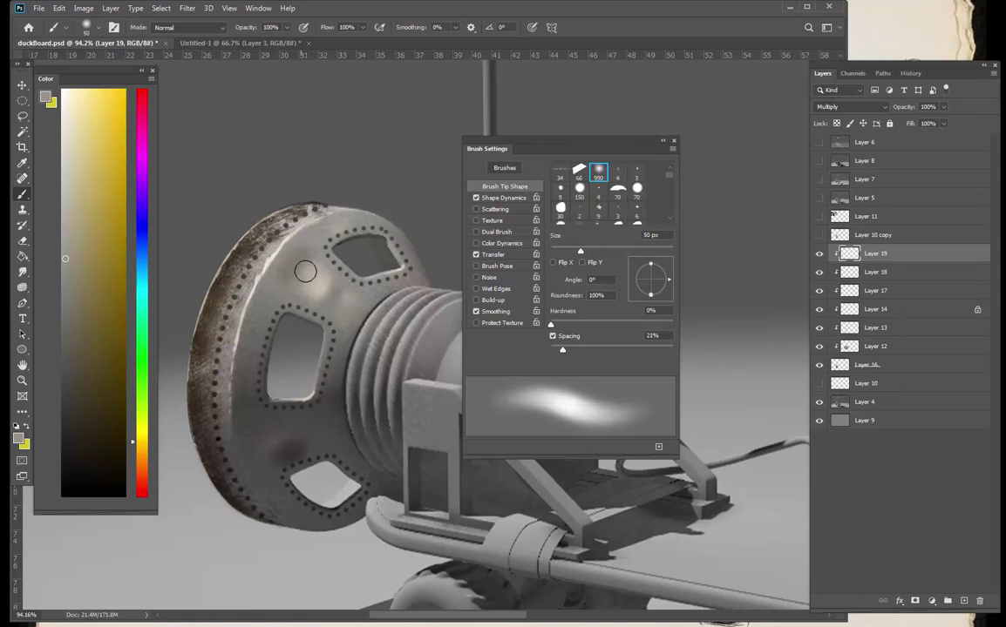
key(bracketright)
key(bracketleft)
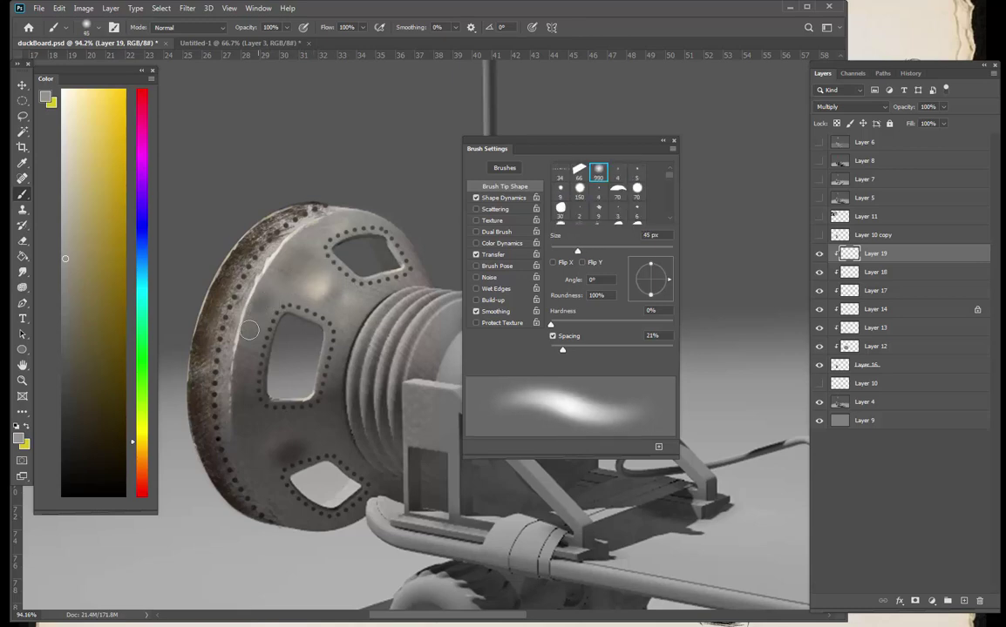
- Add soft grey smudges beside the middle opening, above the upper opening and near the lower rim at 35 to 50 px
key(bracketleft)
key(bracketleft)
key(bracketleft)
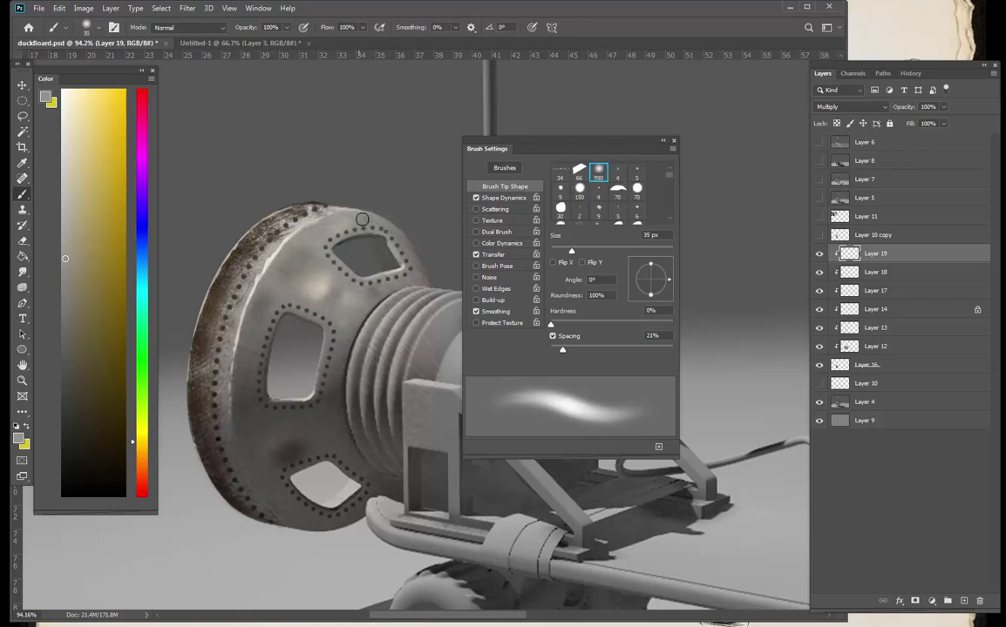
key(bracketright)
key(bracketright)
key(bracketright)
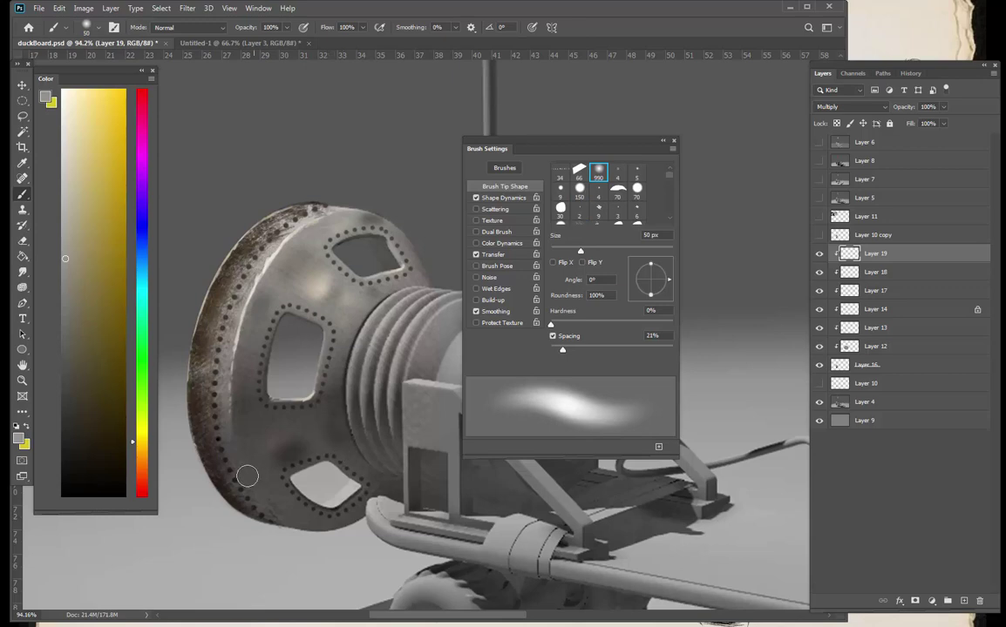
key(bracketleft)
key(bracketleft)
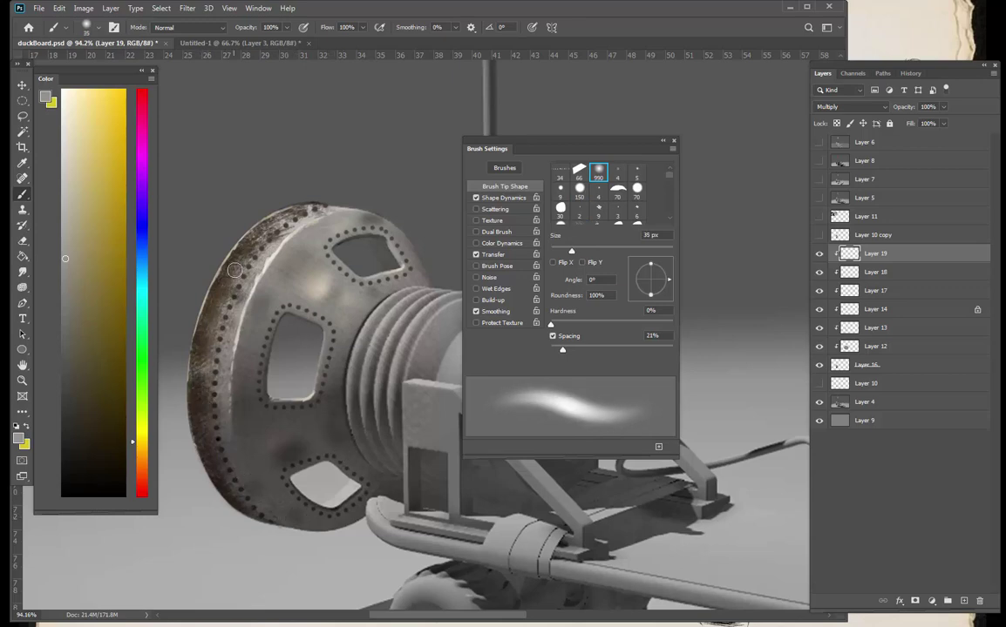
- On Layer 18, sample the light beige glow and brush more soft highlights over the upper face at 30 to 60 px
click(876, 272)
alt+click(319, 284)
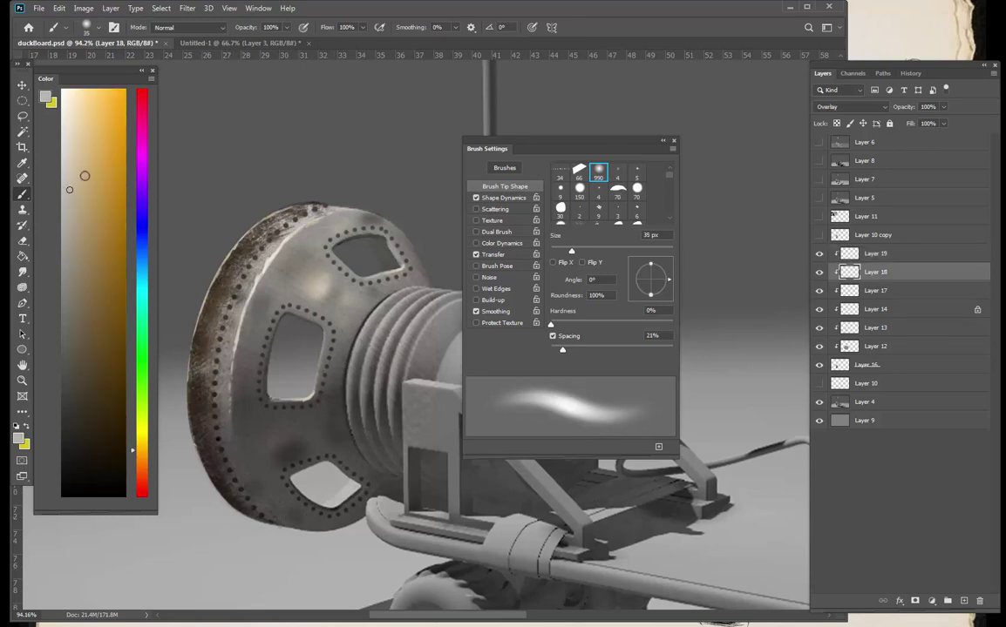
key(bracketright)
key(bracketright)
drag(314, 286, 318, 258)
key(bracketleft)
key(bracketleft)
key(bracketleft)
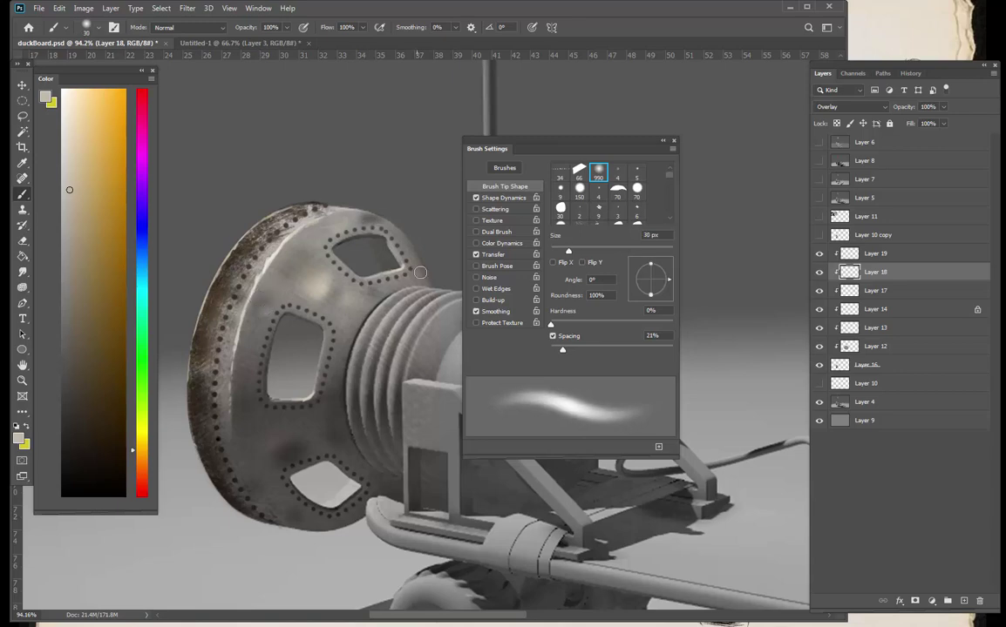
key(bracketright)
key(bracketright)
key(bracketright)
key(bracketright)
key(bracketright)
key(bracketright)
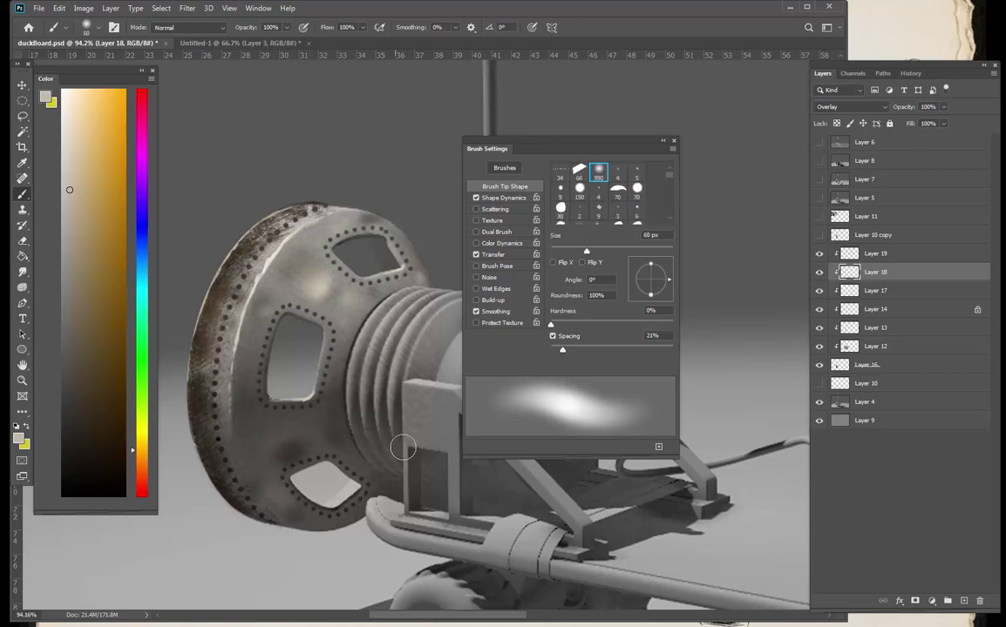
- Paint smaller soft highlights at 15 to 20 px on the face between the rim and the upper opening
key(z)
drag(367, 430, 334, 478)
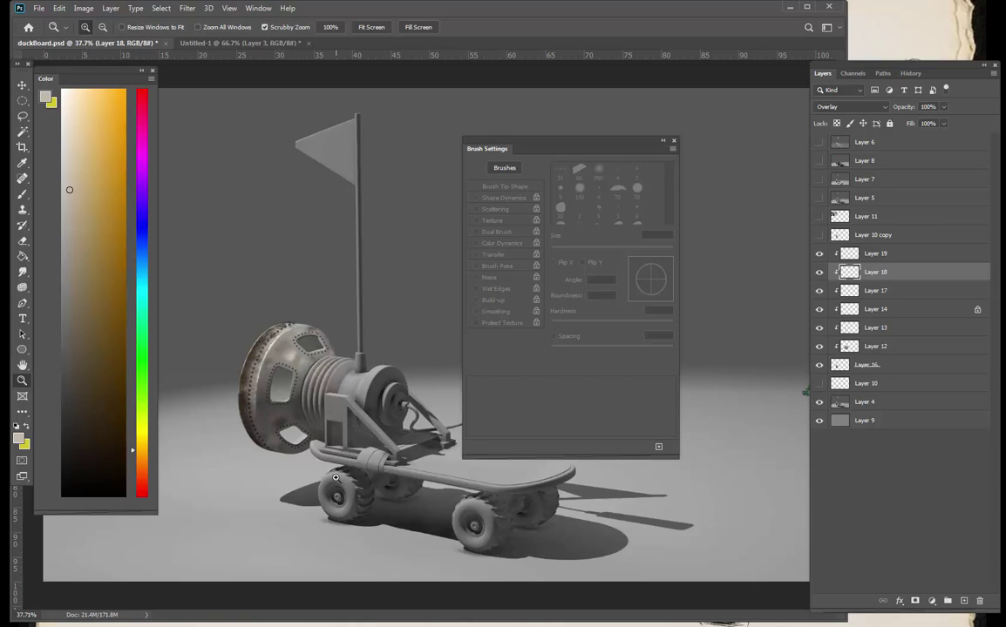
drag(252, 323, 353, 328)
key(b)
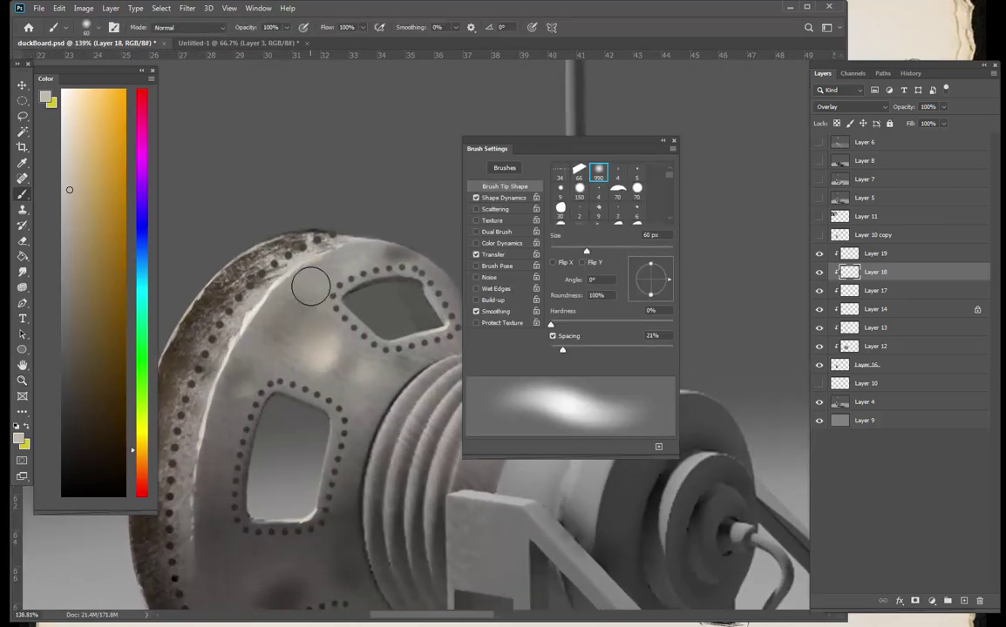
key(bracketleft)
key(bracketleft)
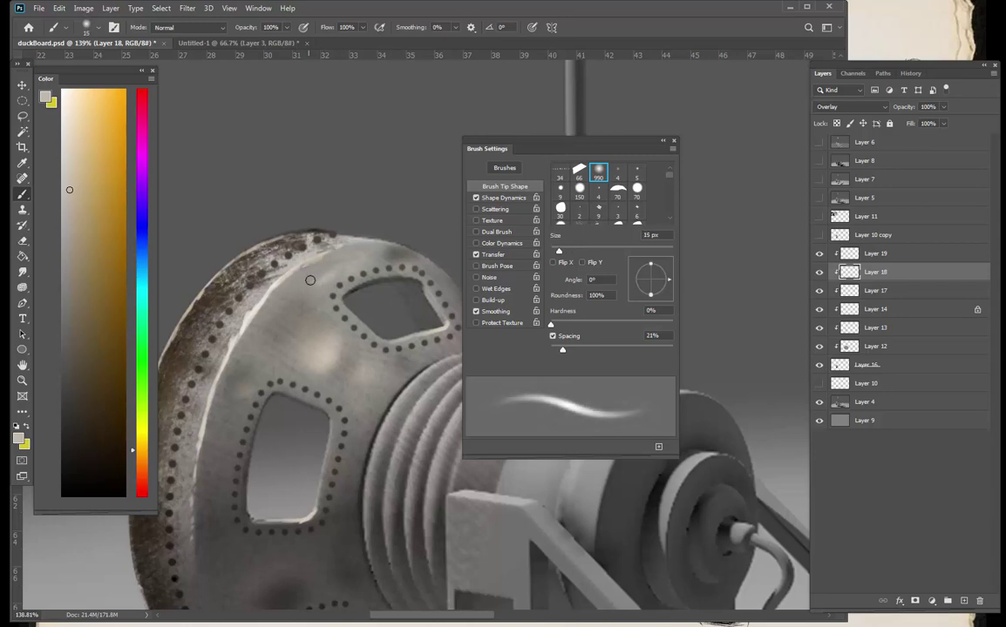
key(bracketright)
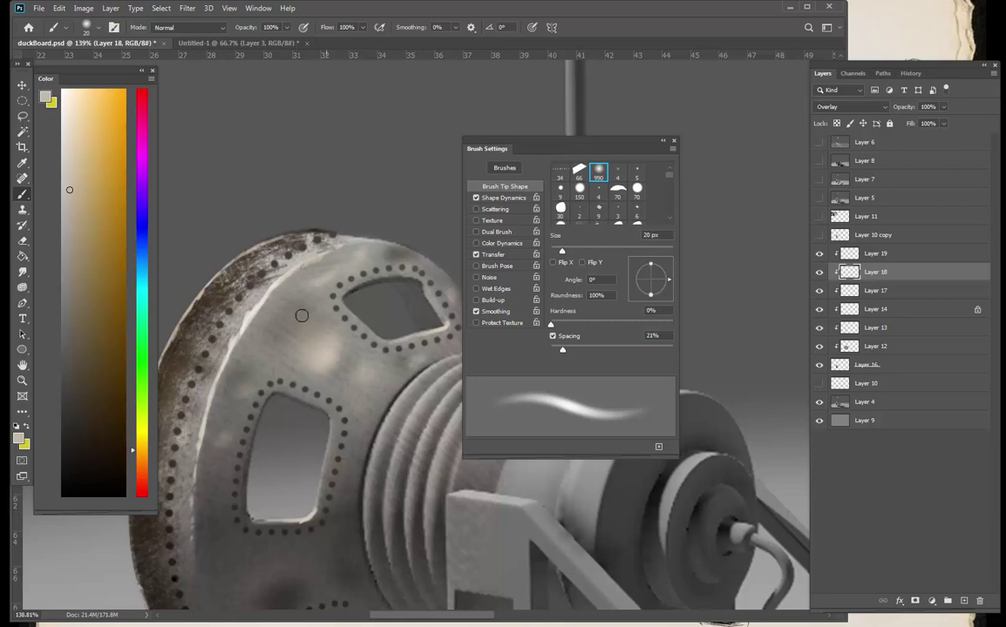
- On Layer 19, dab small dark grey dents onto the wheel's face around the openings with the 20 px soft brush
click(841, 254)
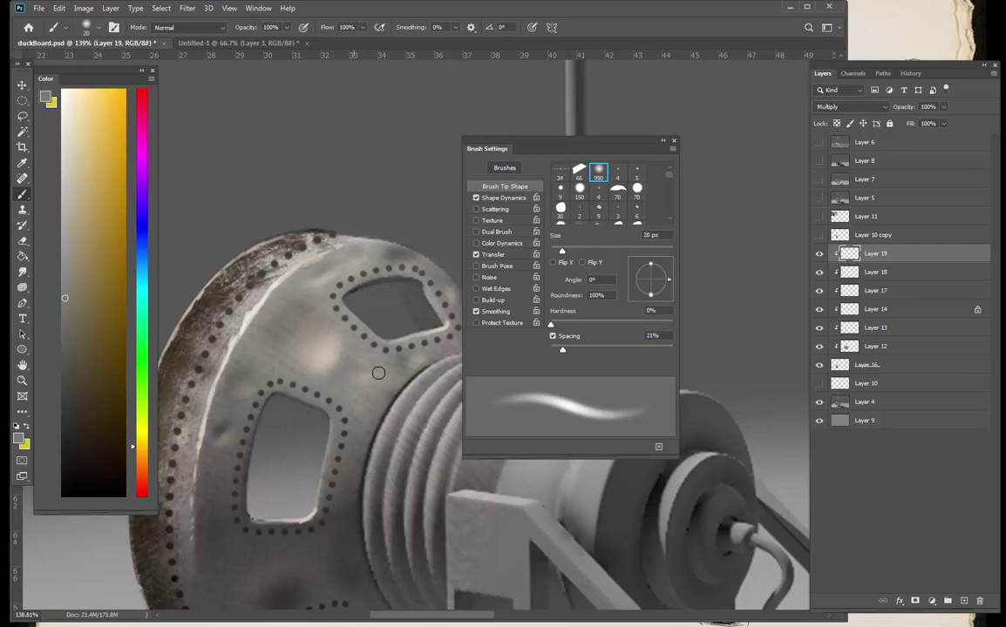
drag(366, 451, 313, 312)
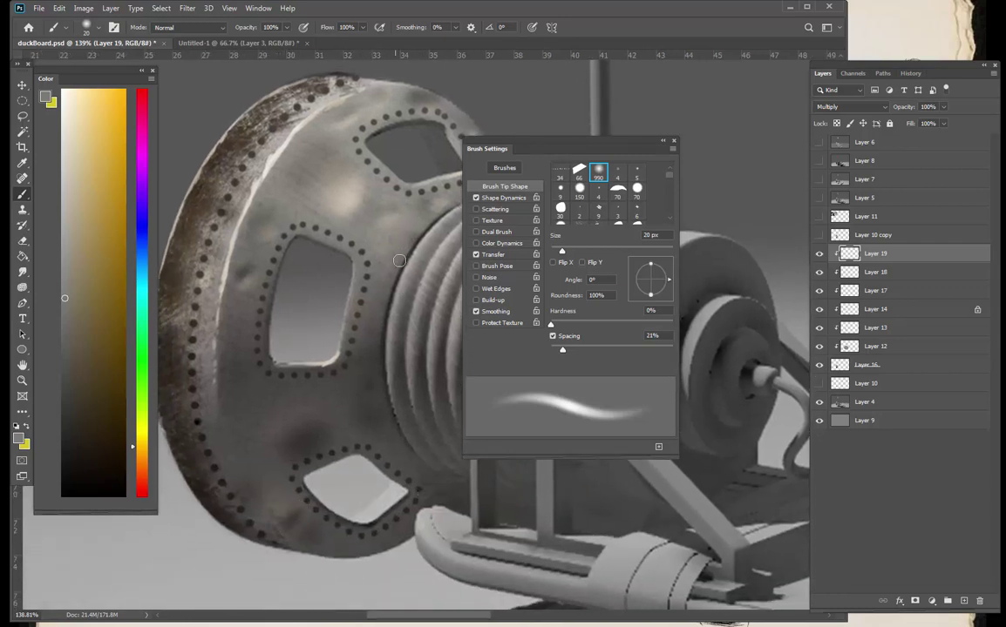
drag(413, 238, 290, 377)
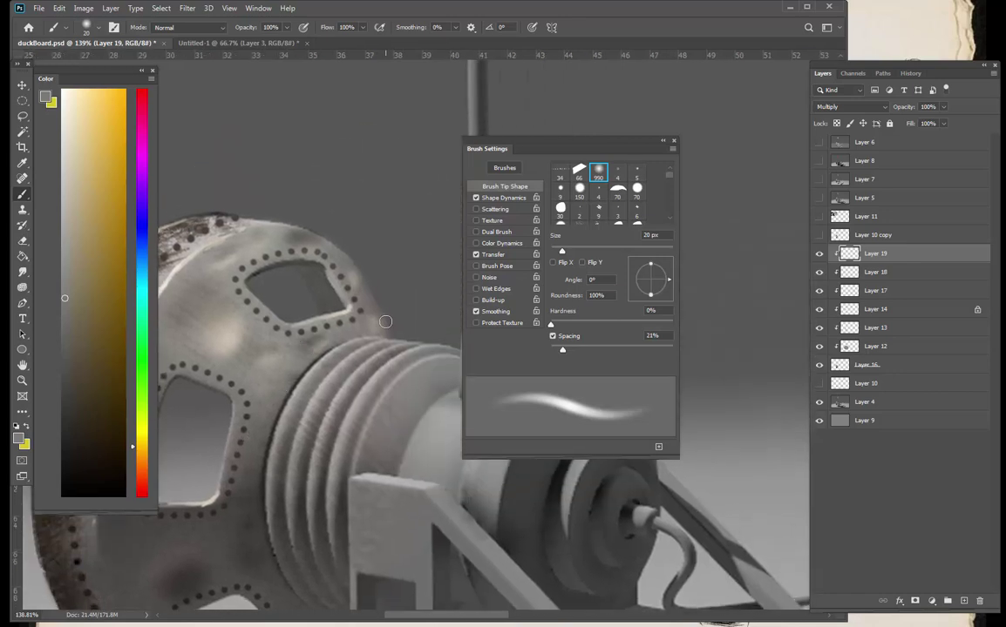
- Reduce the opacity of Layer 18 to about 65% and of Layer 19 to about 84%
key(z)
mouse_move(326, 308)
mouse_down()
mouse_move(277, 348)
mouse_move(290, 353)
mouse_up()
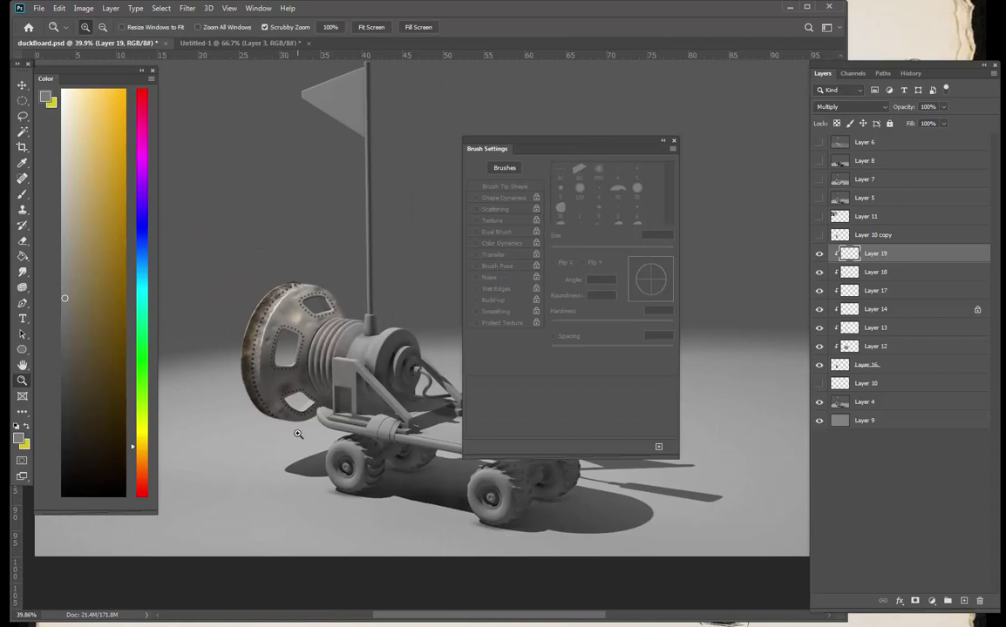
click(857, 272)
click(943, 106)
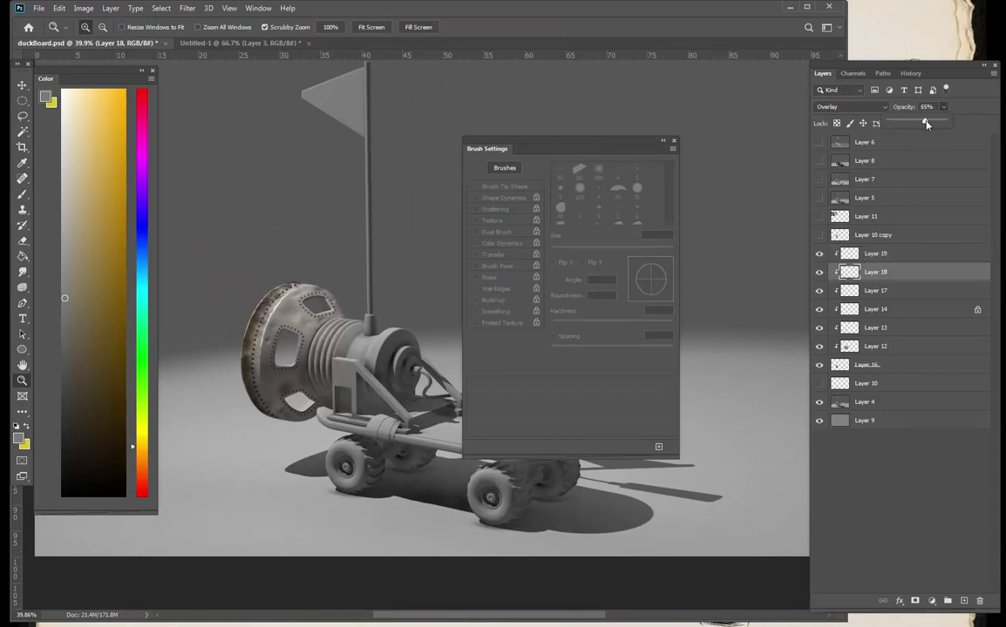
drag(926, 124, 929, 125)
click(875, 253)
click(943, 107)
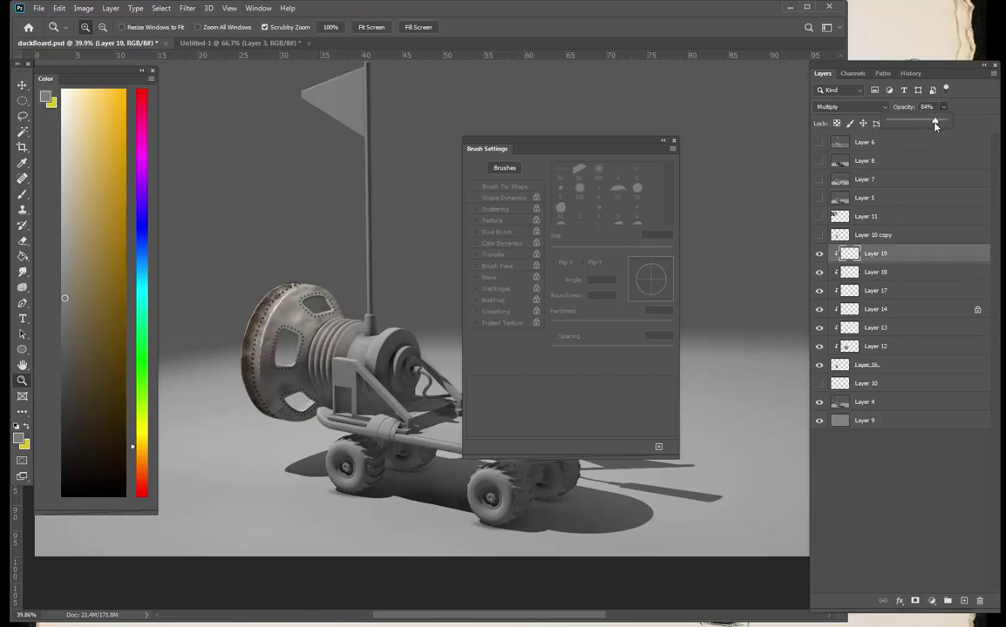
- Add a clipped Layer 20 above Layer 19 and choose the Hard Elliptical 90 1 brush with its angle at 72°
drag(300, 379, 350, 371)
key(space)
drag(308, 424, 386, 451)
click(963, 600)
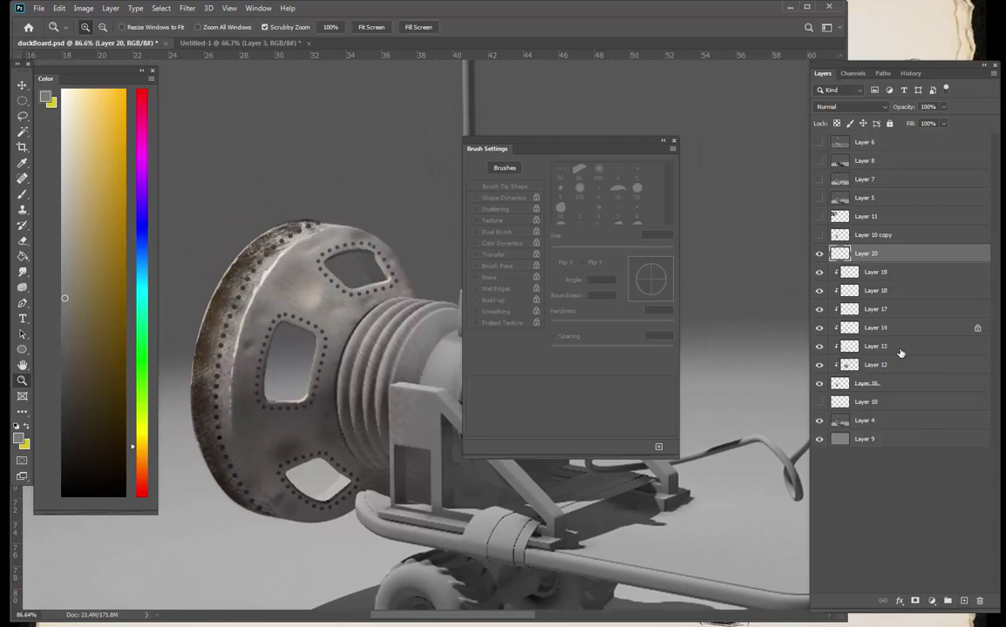
alt+click(871, 255)
key(b)
right_click(335, 330)
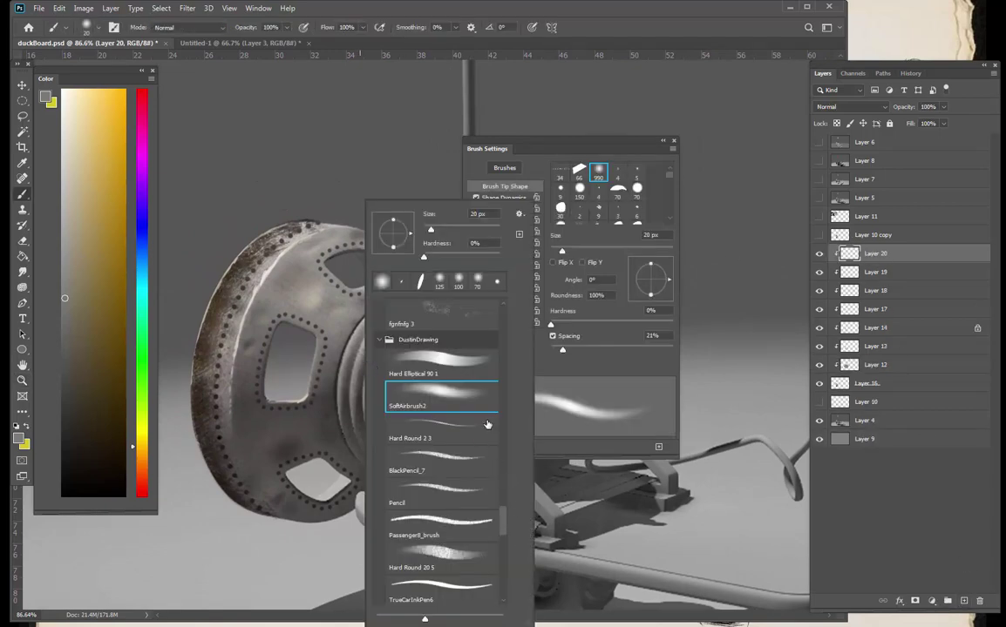
click(443, 360)
drag(398, 236, 409, 239)
key(Return)
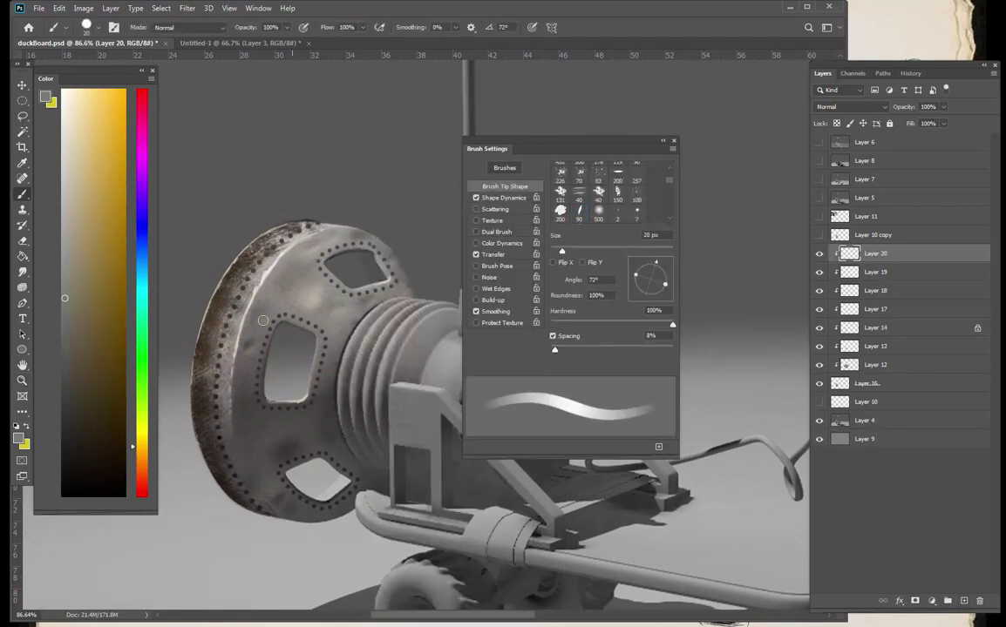
- Sample a grey from the wheel, set Layer 20 to Multiply and raise the brush smoothing to 27%
drag(262, 320, 244, 396)
key(ctrl+z)
alt+click(297, 295)
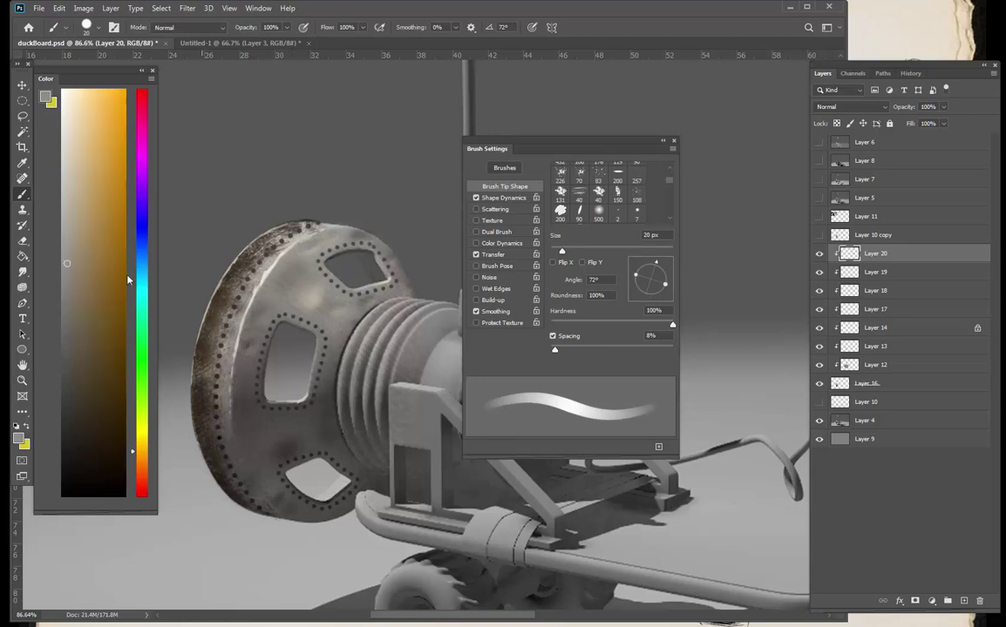
click(850, 107)
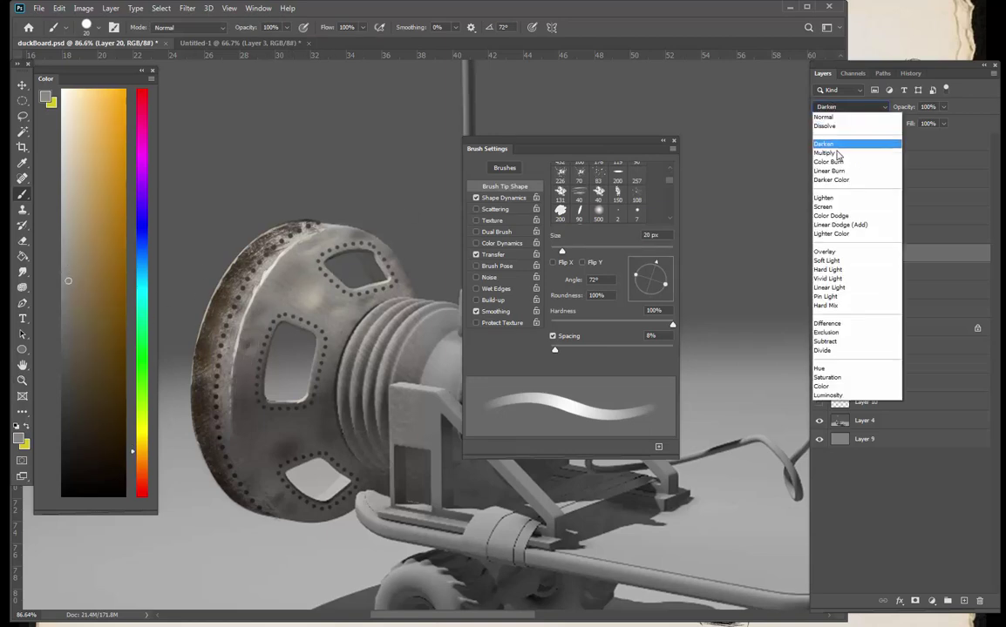
click(837, 141)
key(ctrl+z)
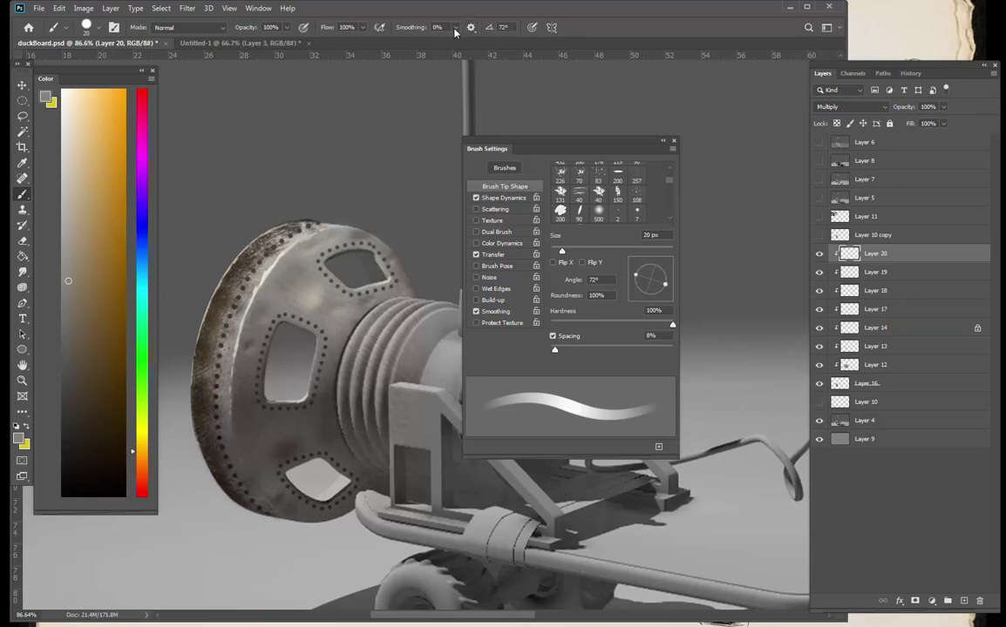
click(506, 28)
click(454, 30)
drag(450, 42, 467, 42)
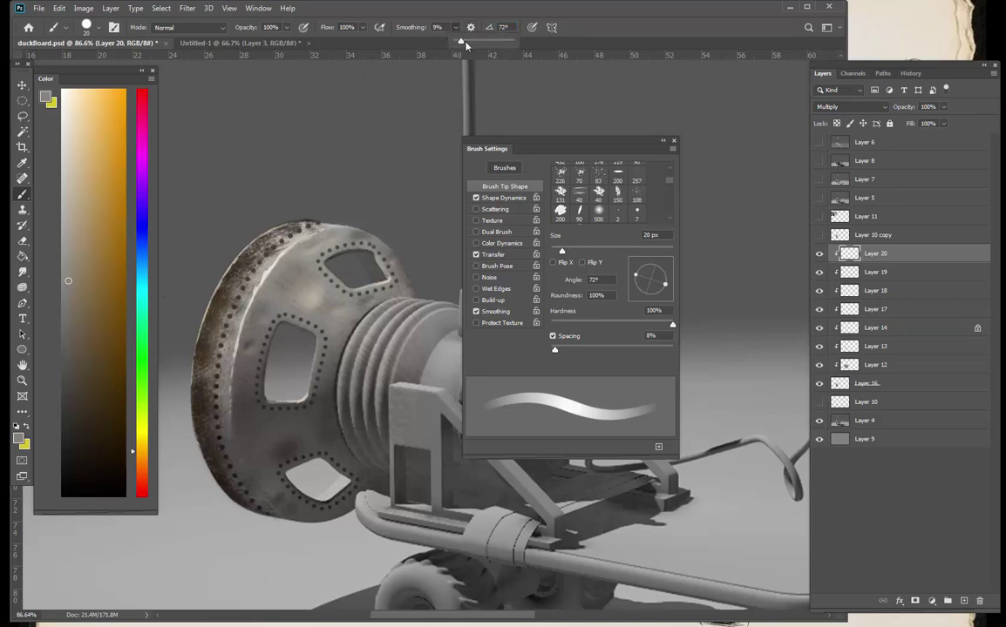
- Try a curved stroke along the wheel's upper rim, undo it and reduce the brush size to 7 px
drag(328, 218, 239, 355)
key(ctrl+z)
key(bracketleft)
key(bracketleft)
key(bracketleft)
key(bracketleft)
key(bracketleft)
key(bracketleft)
key(bracketleft)
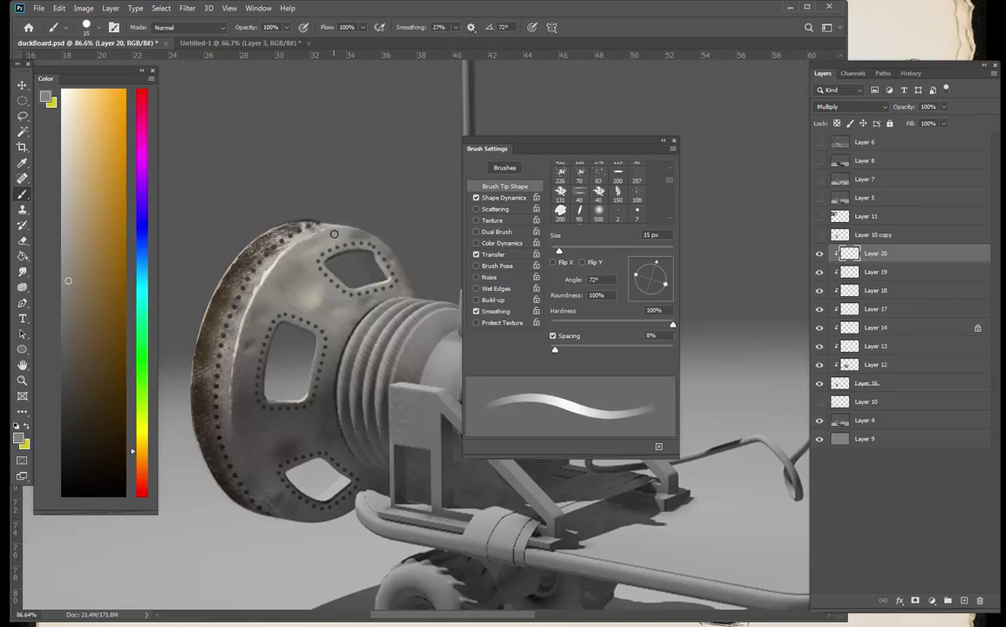
key(bracketright)
key(bracketright)
key(bracketright)
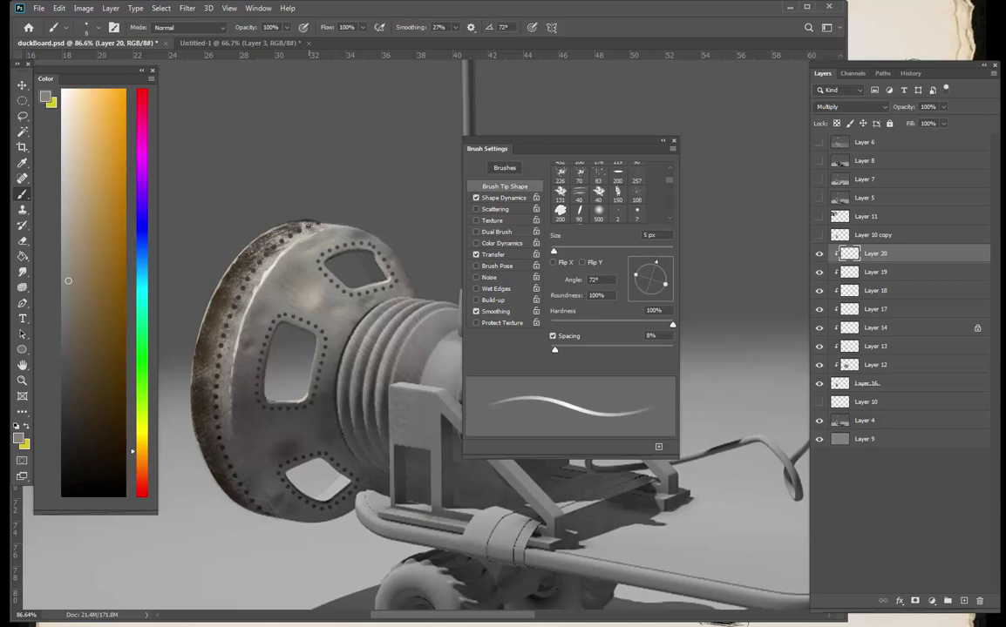
- Sample a dark grey from the rim, try a 5 px line along the upper rim and undo that line
drag(281, 240, 378, 141)
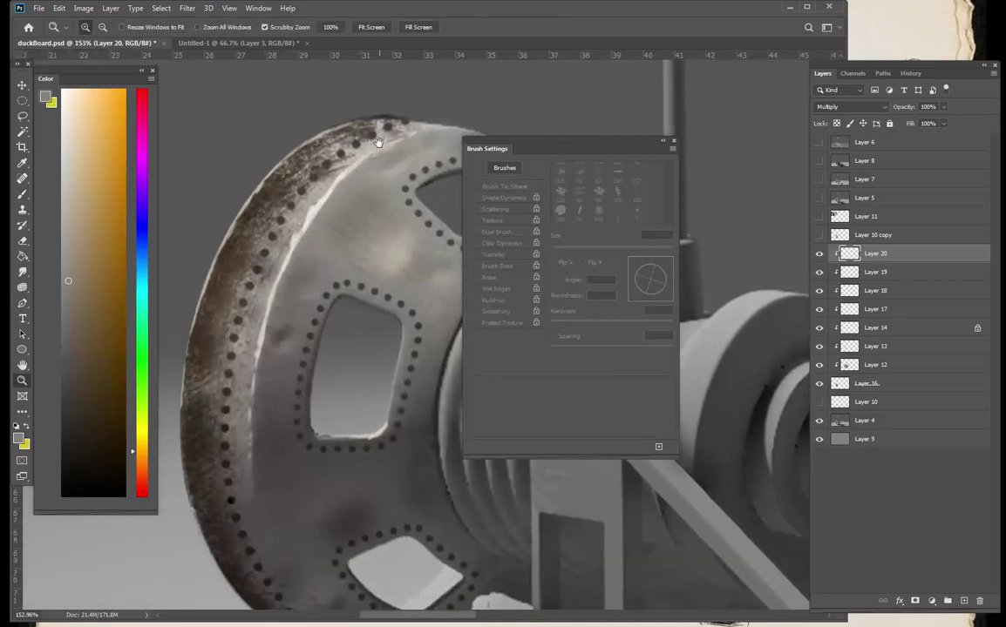
alt+click(364, 123)
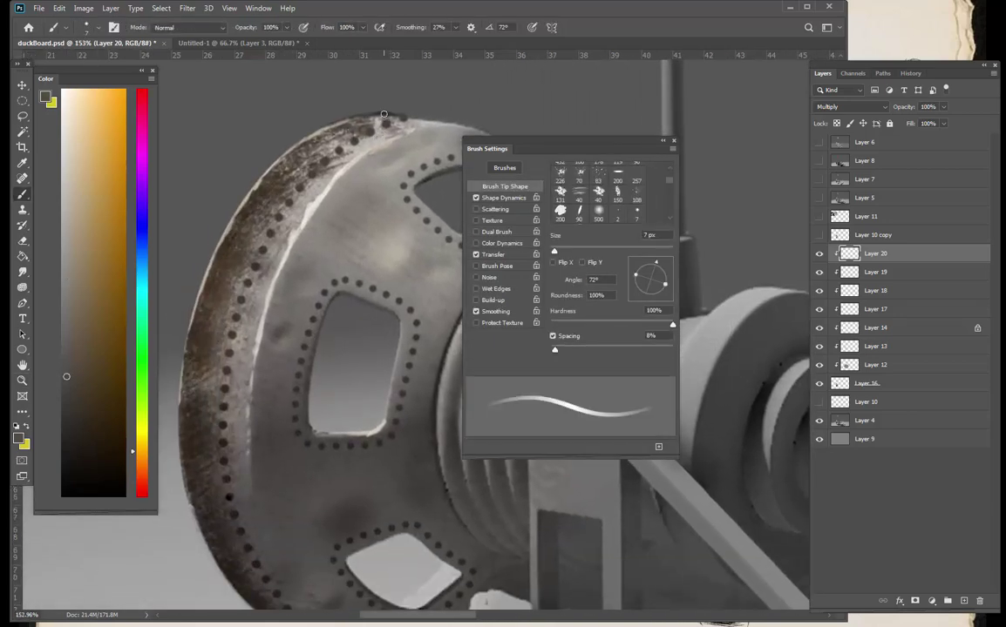
key(bracketleft)
key(bracketleft)
drag(335, 138, 257, 221)
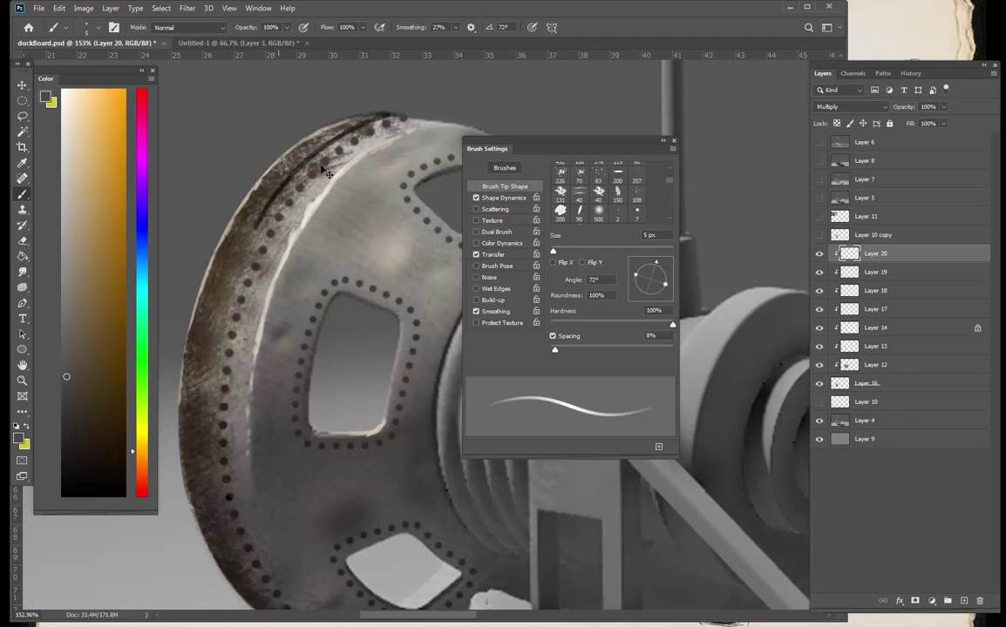
key(ctrl+z)
- Draw a thin 3 px dark line along the rim just outside its row of rivets
key(bracketleft)
key(bracketleft)
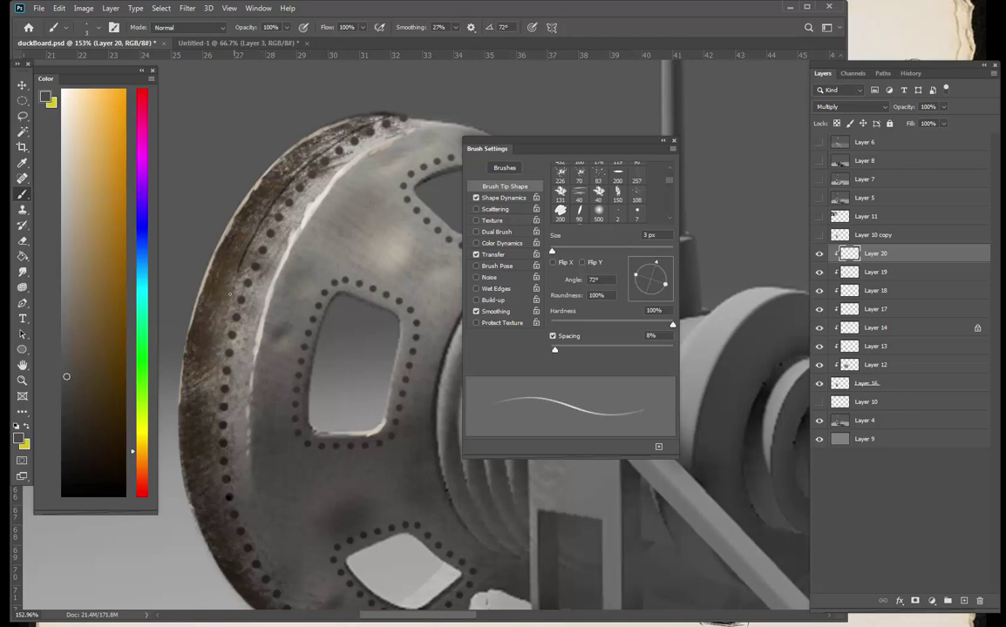
drag(212, 372, 210, 427)
drag(215, 490, 192, 329)
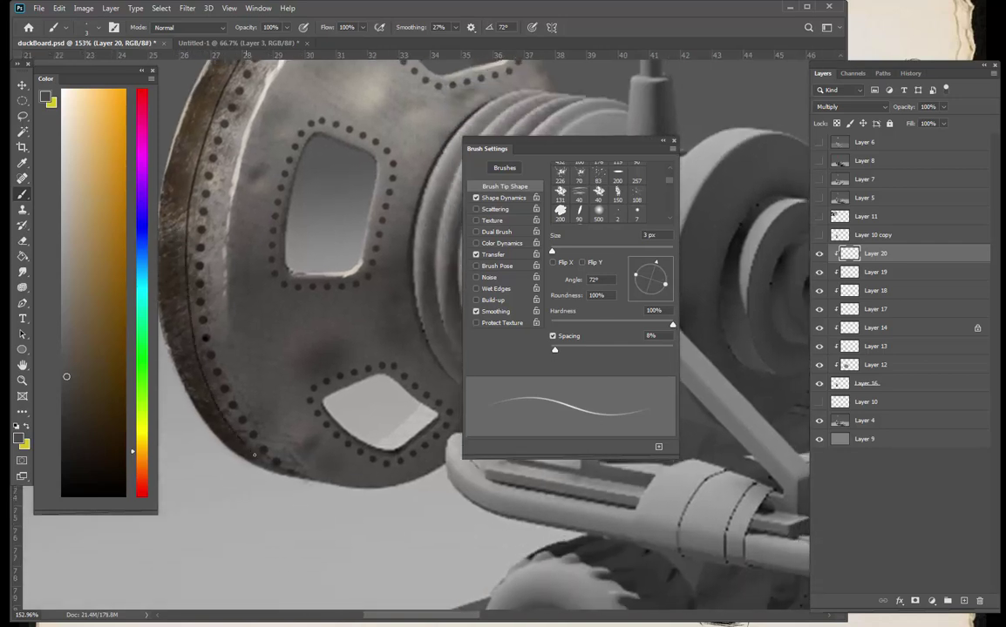
- Draw a thin dark curved seam around the wheel's face between the rim highlight and the riveted openings
drag(403, 390, 373, 488)
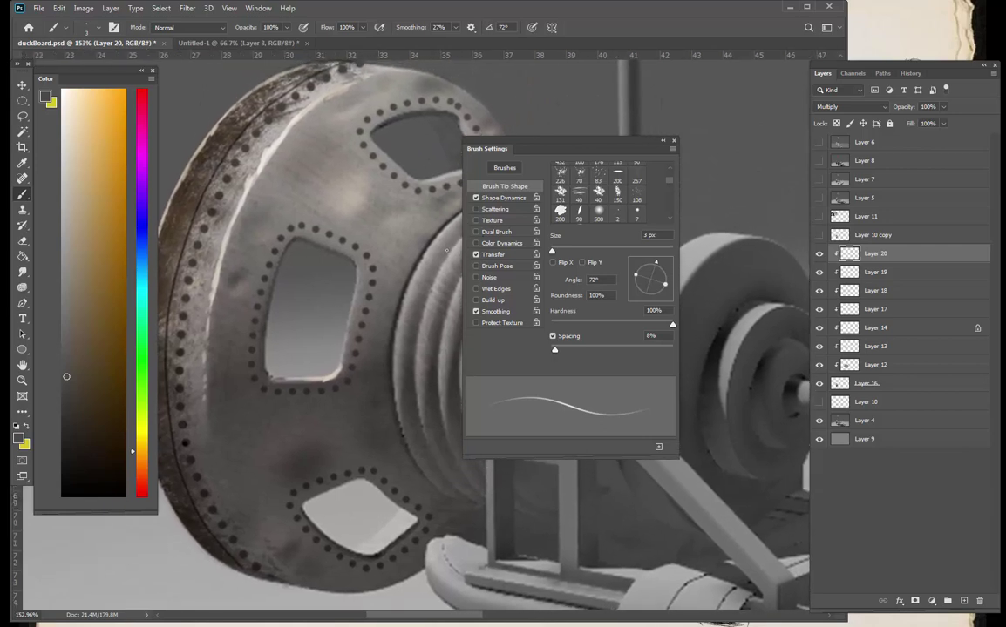
drag(394, 261, 363, 267)
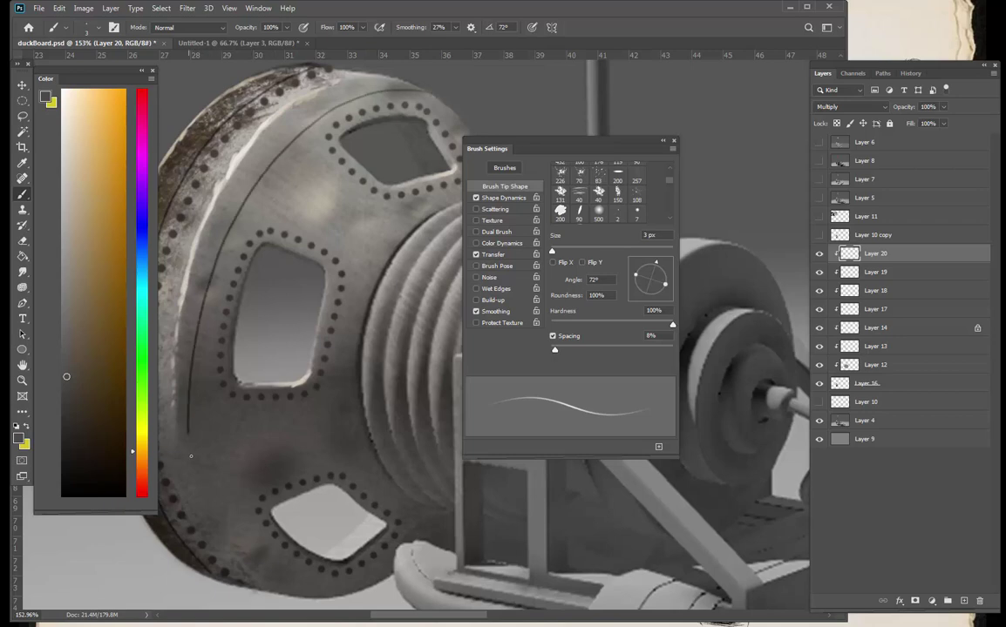
drag(214, 527, 281, 595)
mouse_move(340, 506)
mouse_down()
mouse_move(336, 474)
mouse_move(329, 513)
mouse_up()
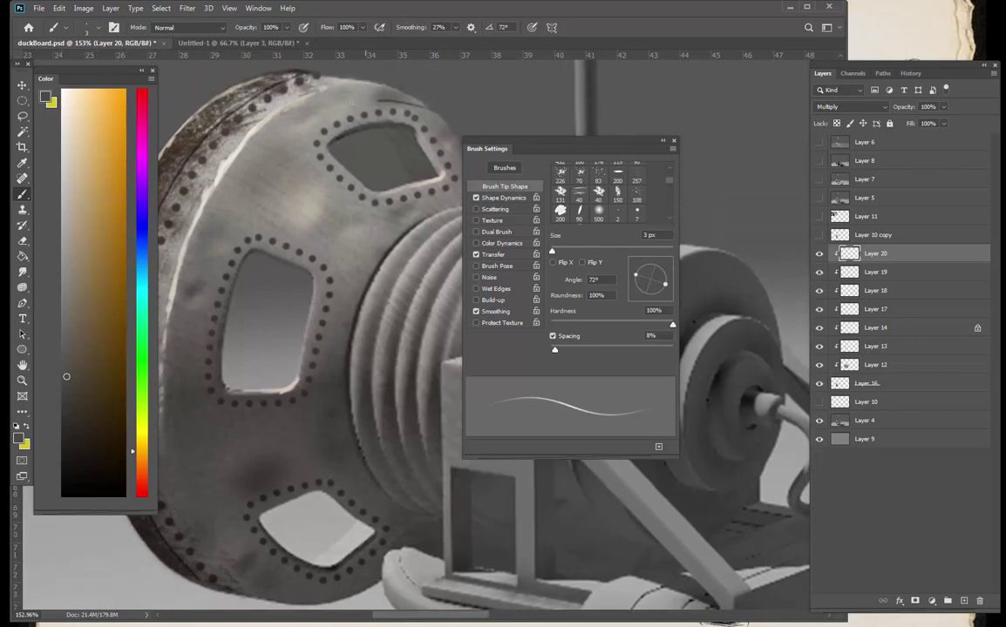
mouse_move(344, 92)
mouse_down()
mouse_move(286, 135)
mouse_move(235, 200)
mouse_up()
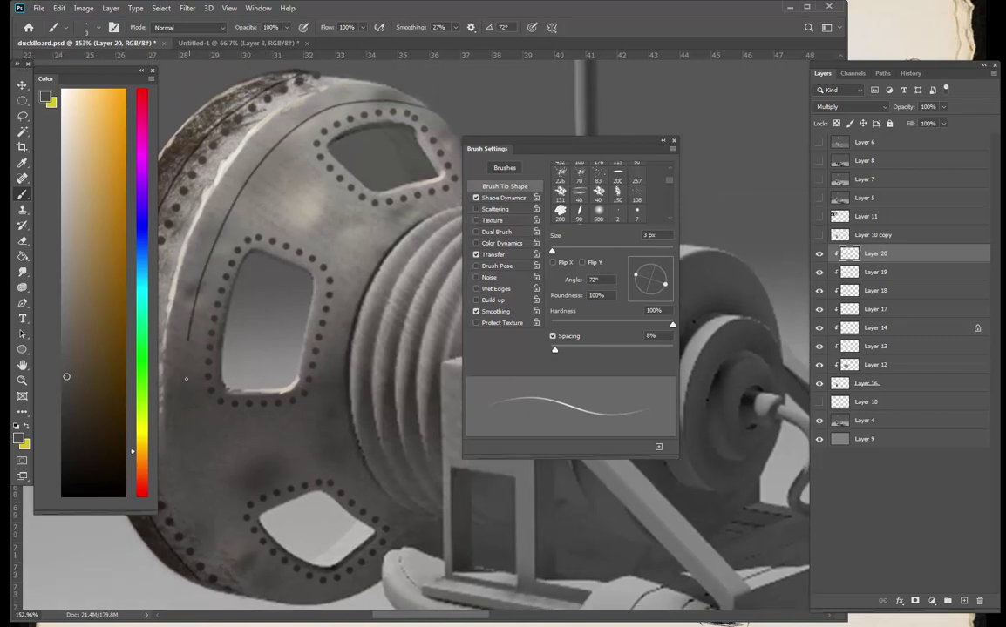
drag(186, 378, 207, 480)
drag(251, 564, 335, 606)
- Draw dark straight seams from the curved face line to the ribbed hub, above and below the middle opening
key(z)
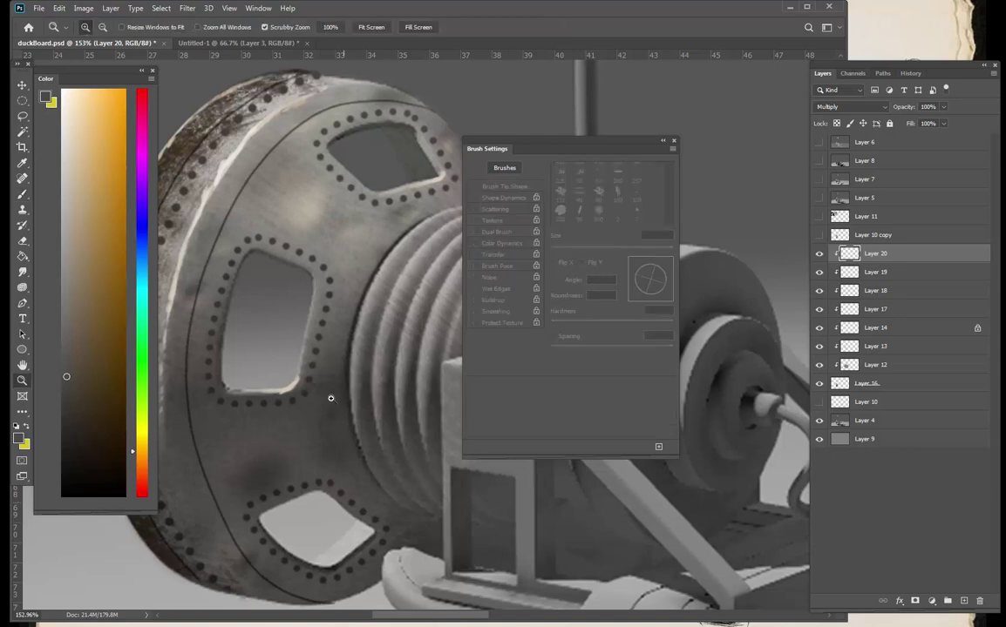
drag(349, 393, 314, 392)
drag(375, 360, 405, 332)
key(b)
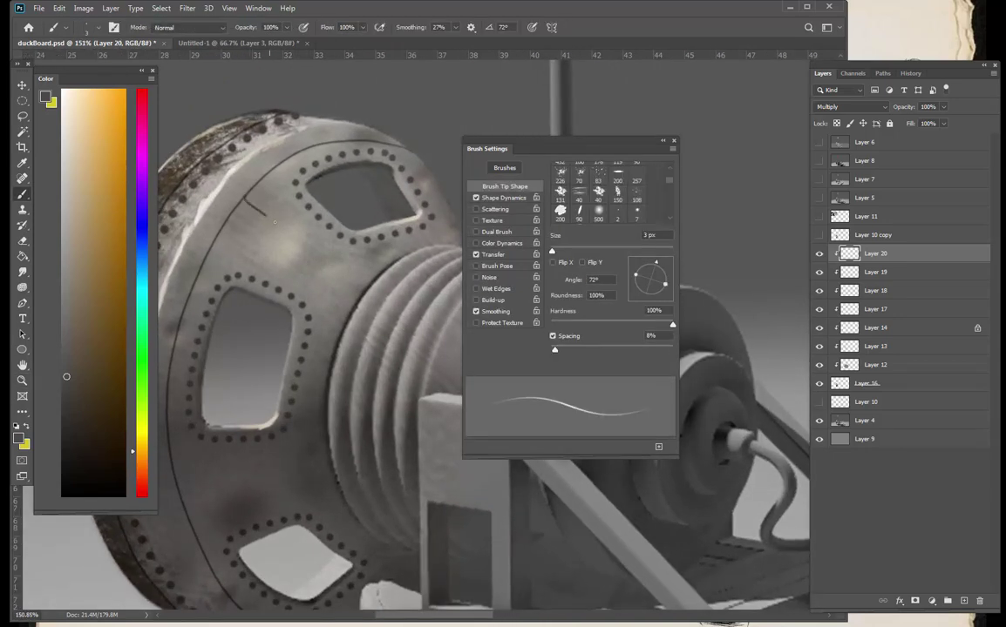
drag(274, 222, 330, 263)
drag(359, 406, 373, 348)
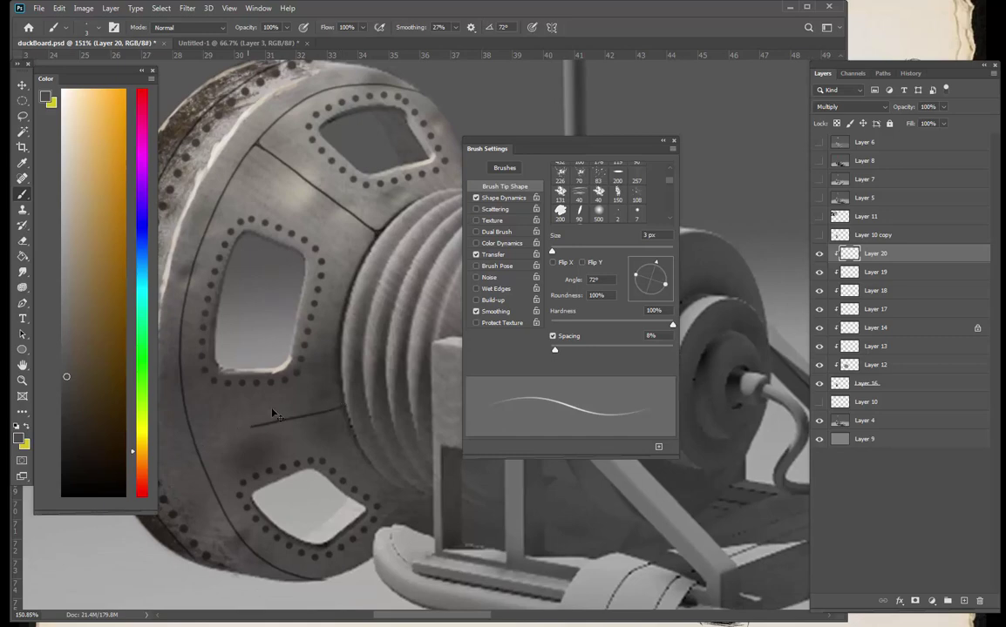
drag(336, 386, 200, 416)
key(z)
mouse_move(342, 419)
mouse_down()
mouse_move(281, 444)
mouse_move(331, 427)
mouse_up()
key(b)
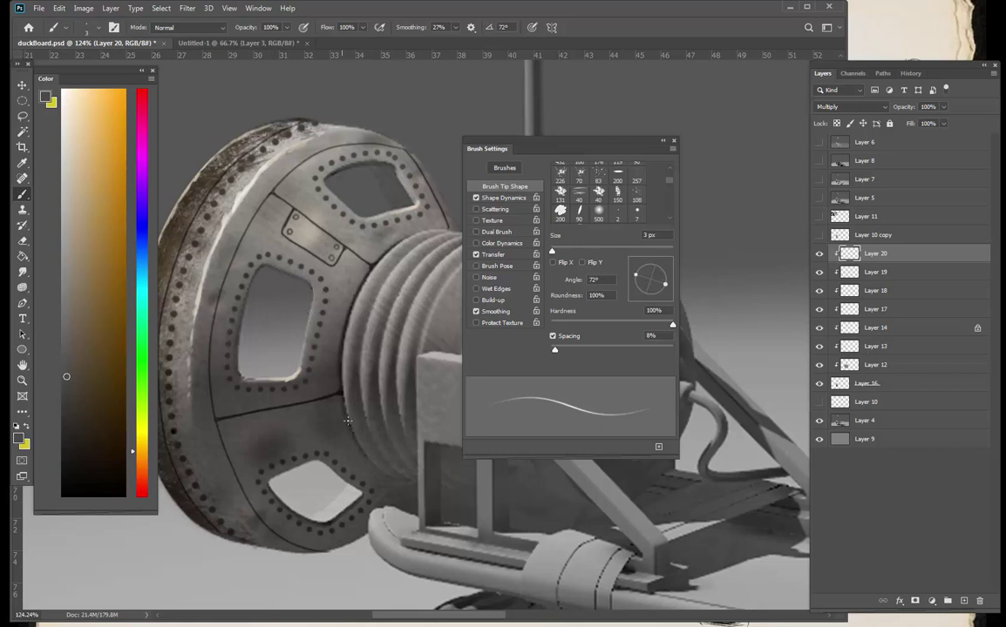
- Continue the dark seam past the upper opening down to the ribbed hub and undo the last stray stroke
key(z)
mouse_move(358, 496)
mouse_down()
mouse_move(320, 502)
mouse_move(331, 476)
mouse_up()
drag(359, 442, 326, 456)
drag(344, 353, 411, 303)
key(b)
drag(283, 263, 304, 294)
key(ctrl+z)
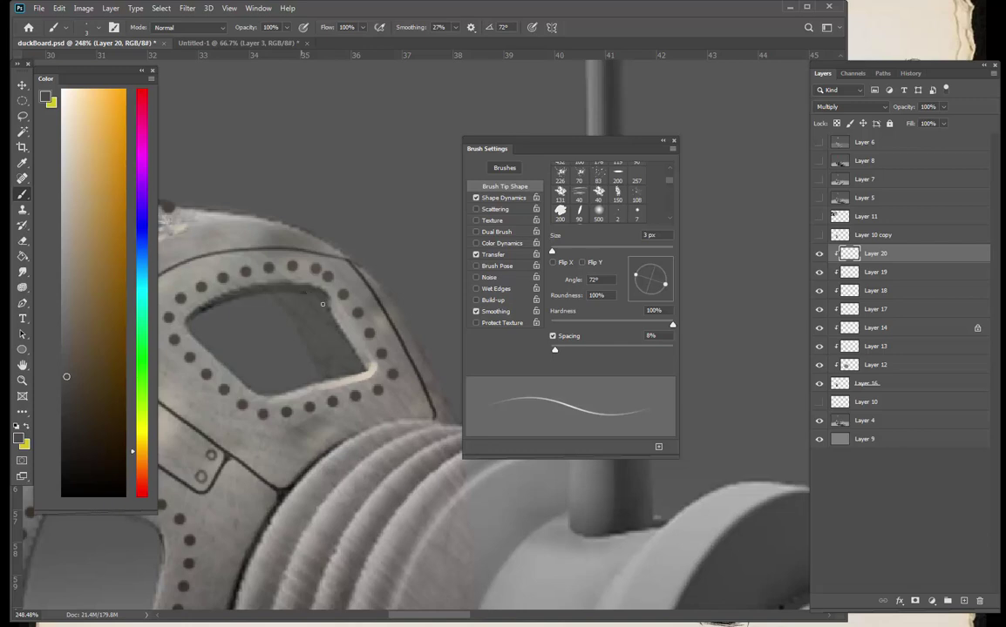
- Add a clipped Layer 21 above Layer 20 and set its blending mode to Overlay
key(z)
drag(319, 329, 270, 368)
drag(252, 519, 324, 408)
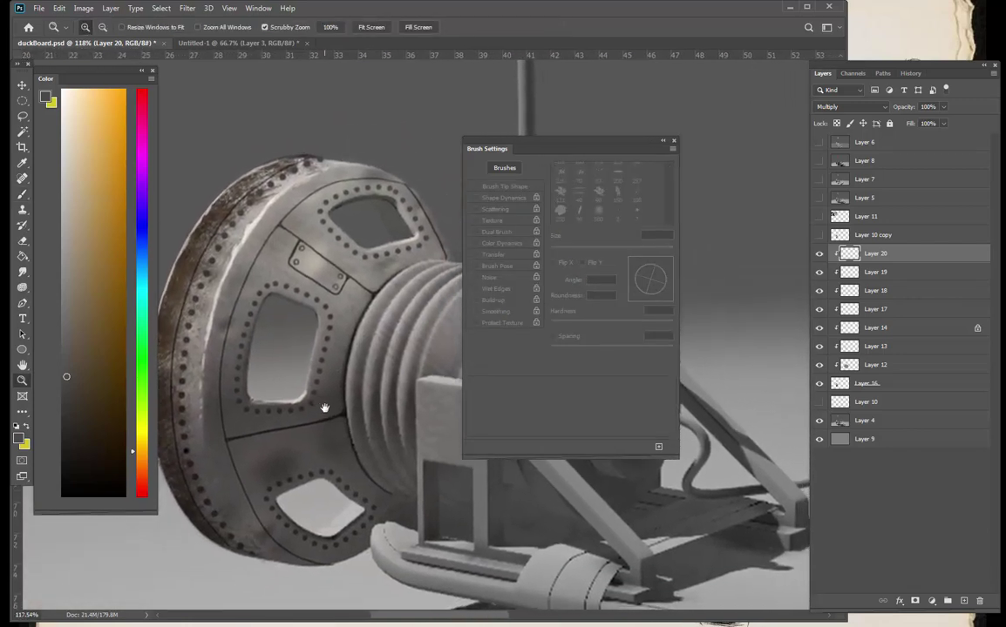
key(b)
key(ctrl+shift+alt+n)
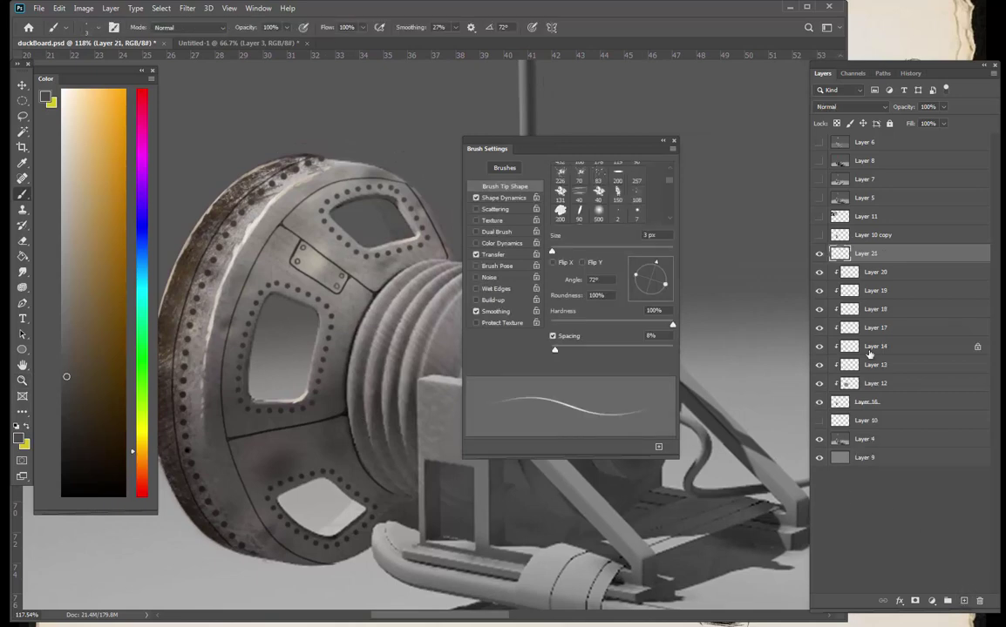
key(ctrl+alt+g)
click(842, 108)
click(774, 229)
- Pick a light beige and paint thin 3 px highlights along the upper seams and the small plate's edges
alt+click(271, 229)
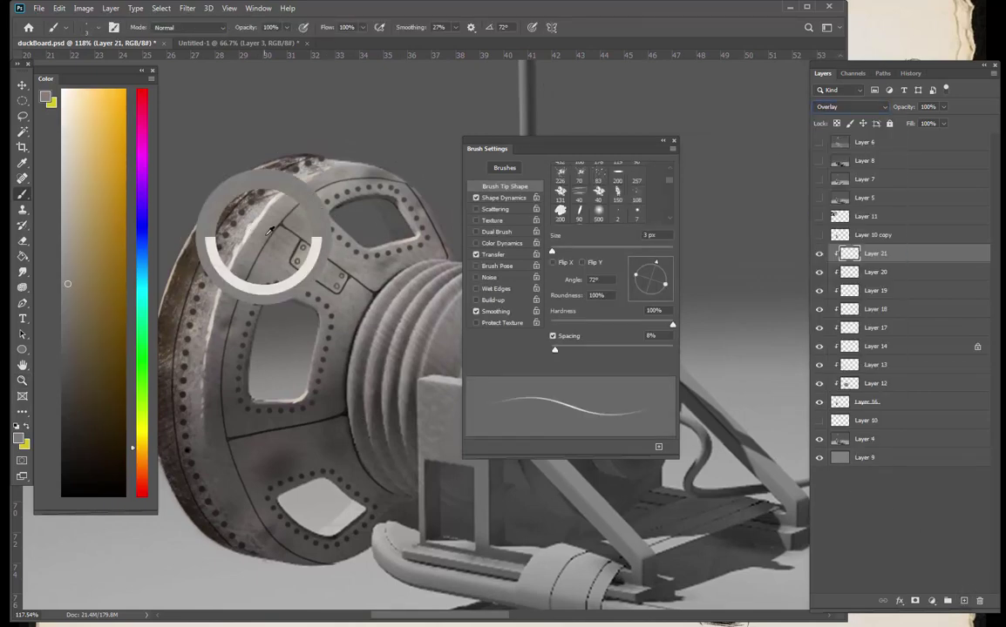
key(z)
drag(269, 285, 320, 255)
key(b)
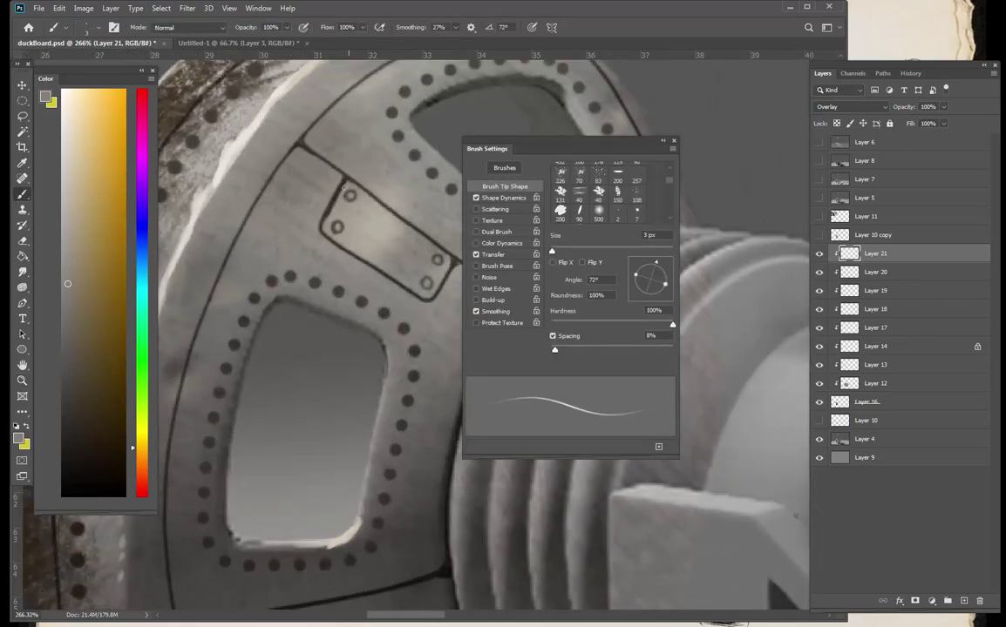
click(71, 223)
click(70, 193)
drag(312, 245, 187, 428)
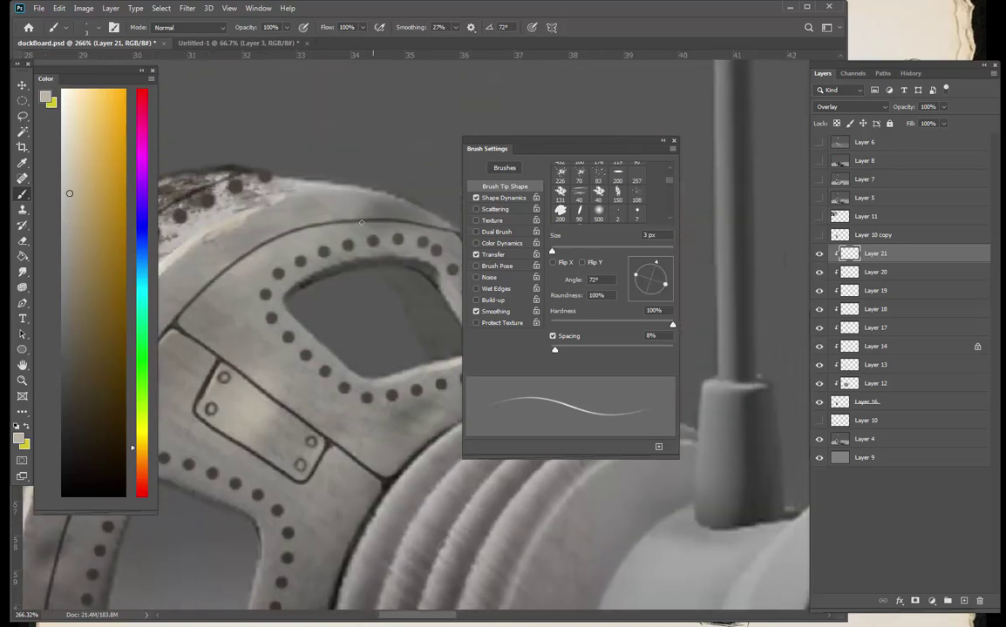
mouse_move(361, 223)
mouse_down()
mouse_move(273, 245)
mouse_move(192, 305)
mouse_up()
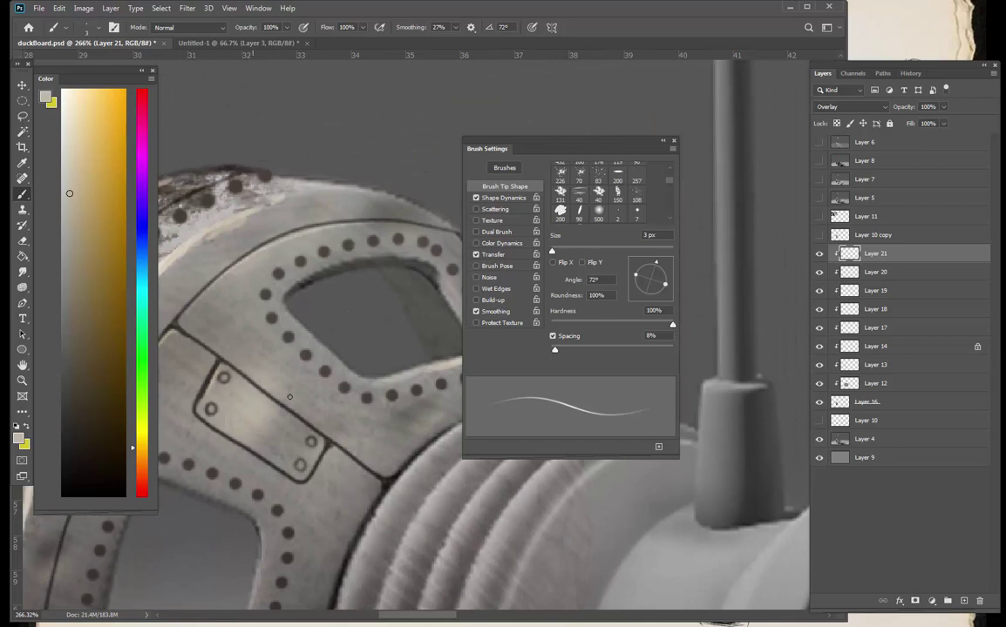
- Paint thin light highlights along the dark seams beside the small plate and around the middle opening
scroll(290, 397, down, 5)
scroll(290, 397, left, 2)
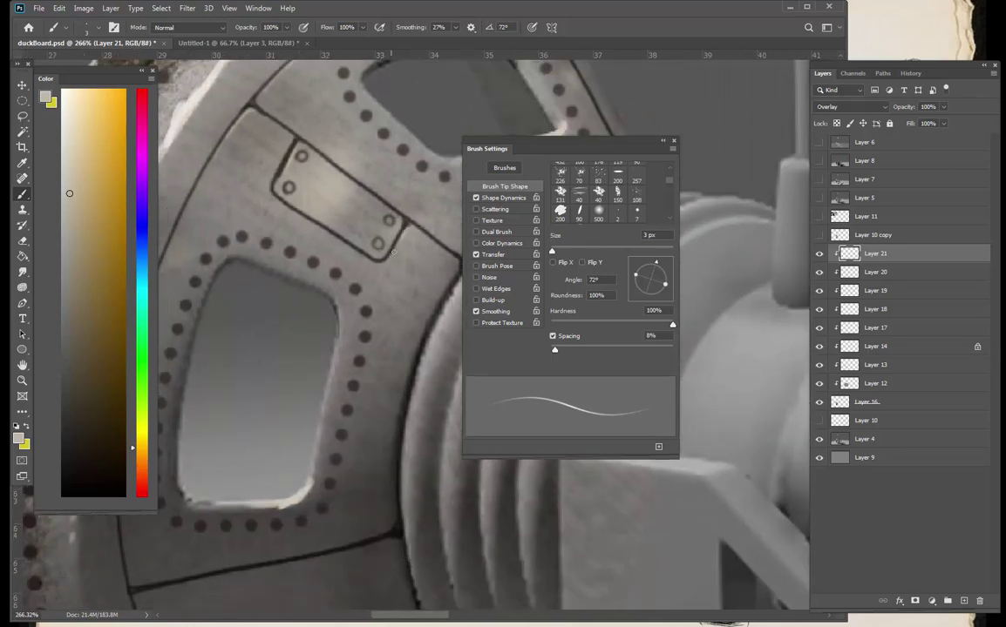
drag(436, 388, 316, 362)
drag(201, 395, 407, 252)
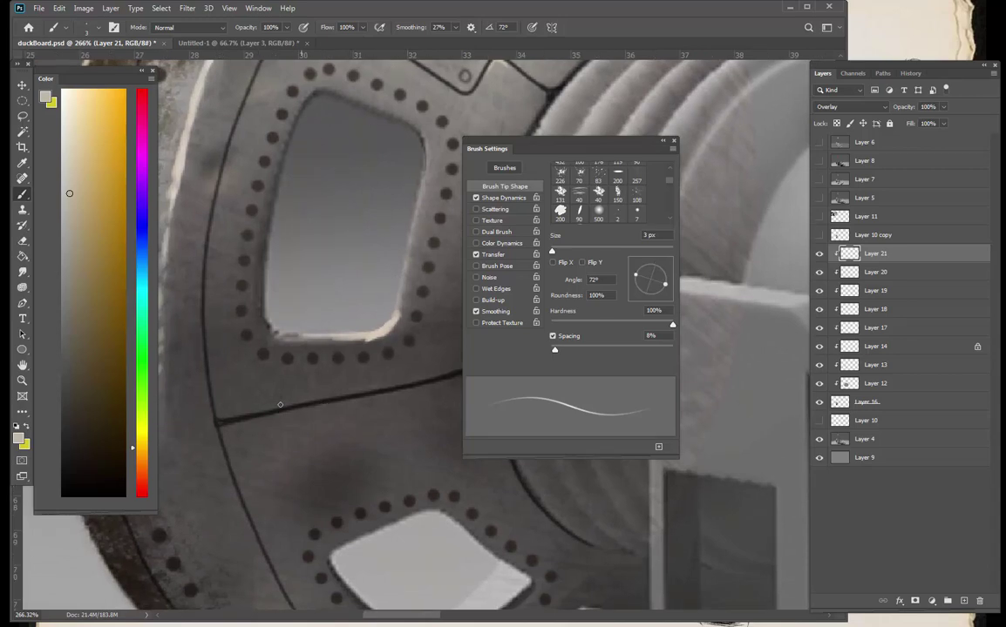
scroll(226, 375, down, 6)
scroll(276, 303, right, 2)
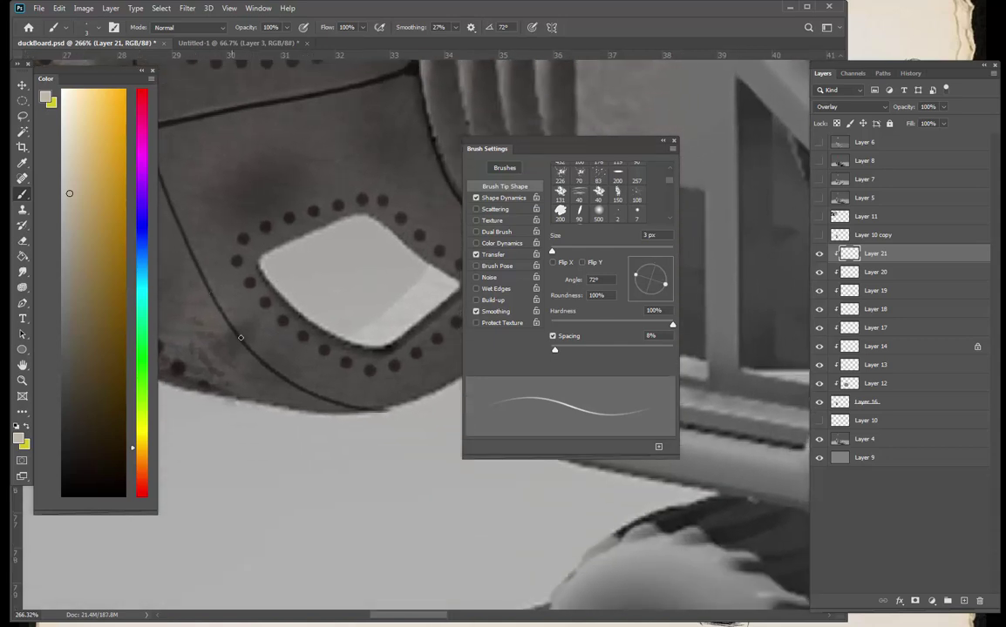
- Continue the thin highlights along the curved seam around the lower opening
drag(384, 405, 442, 456)
drag(166, 318, 301, 576)
drag(269, 294, 277, 353)
scroll(277, 353, up, 3)
scroll(277, 353, right, 2)
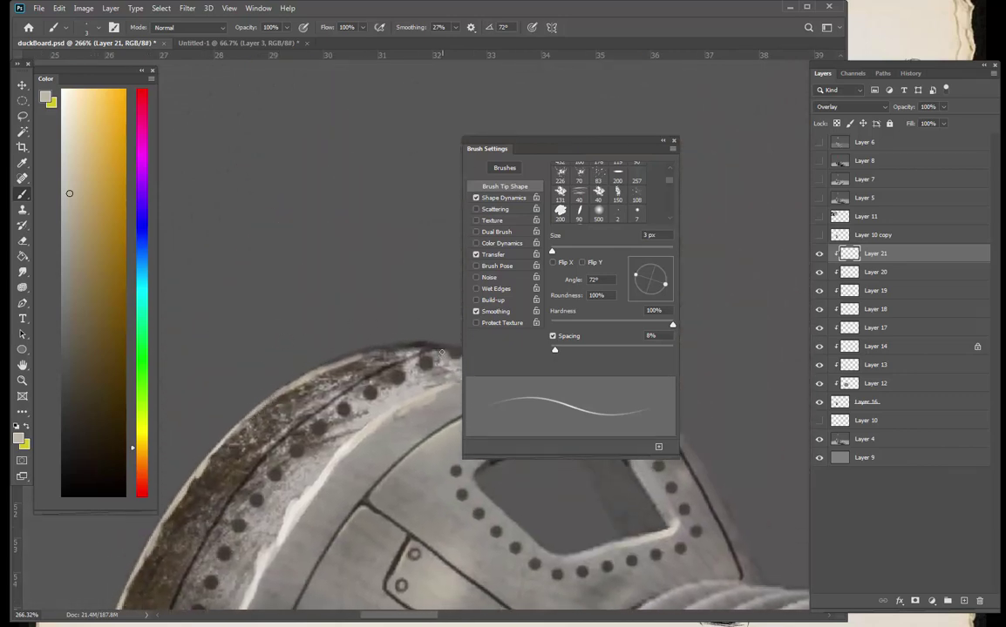
- Keep Layer 21 active and paint thin beige highlights along the curved seam of the rusty outer rim
ctrl+click(332, 406)
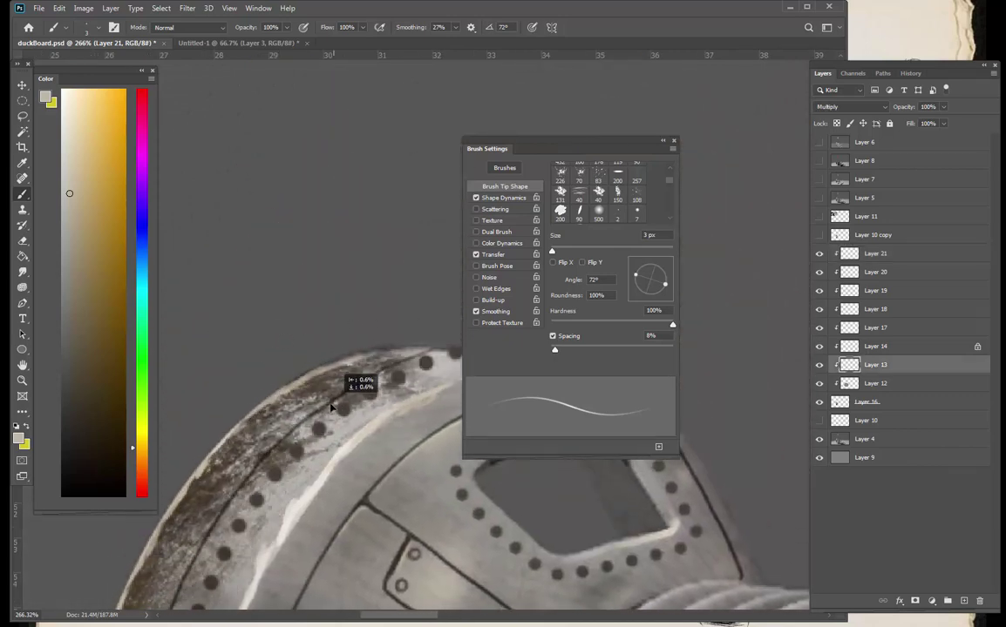
click(876, 250)
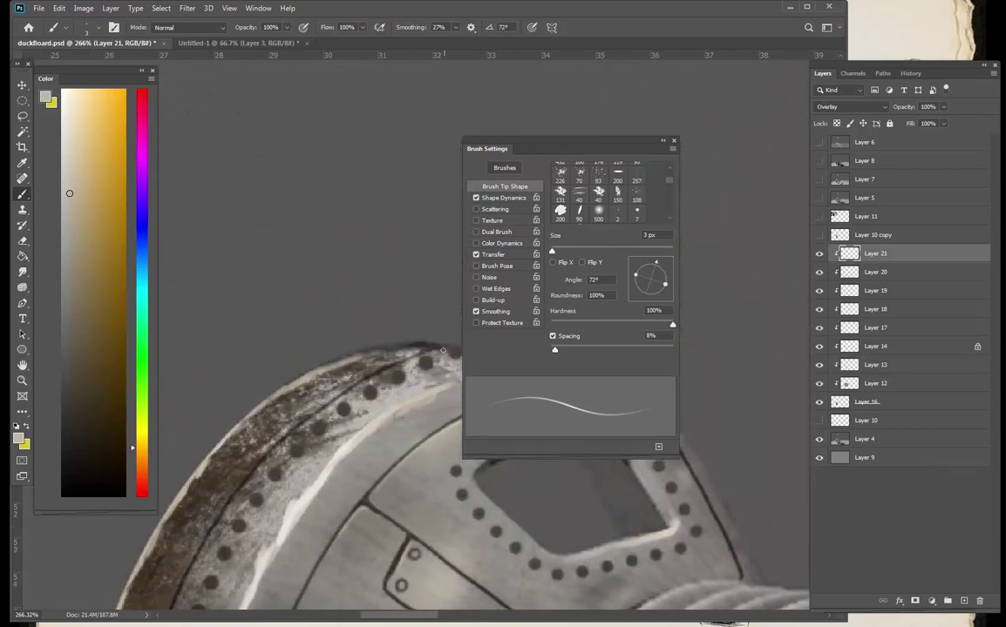
drag(426, 354, 352, 390)
mouse_move(321, 353)
mouse_down()
mouse_move(252, 402)
mouse_move(188, 485)
mouse_up()
mouse_move(242, 483)
mouse_down()
mouse_move(327, 321)
mouse_move(334, 280)
mouse_move(266, 349)
mouse_move(244, 409)
mouse_move(223, 545)
mouse_up()
mouse_move(260, 489)
mouse_down()
mouse_move(289, 280)
mouse_move(288, 173)
mouse_up()
key(b)
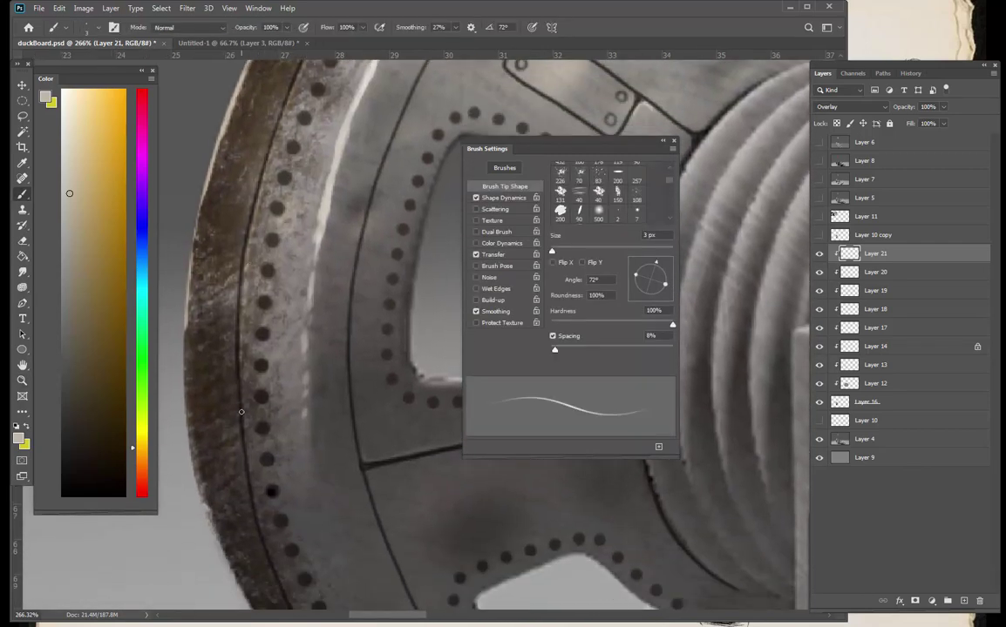
- Pick a pale blue and paint thin cool highlights along the lower part of the outer rim
scroll(223, 261, down, 6)
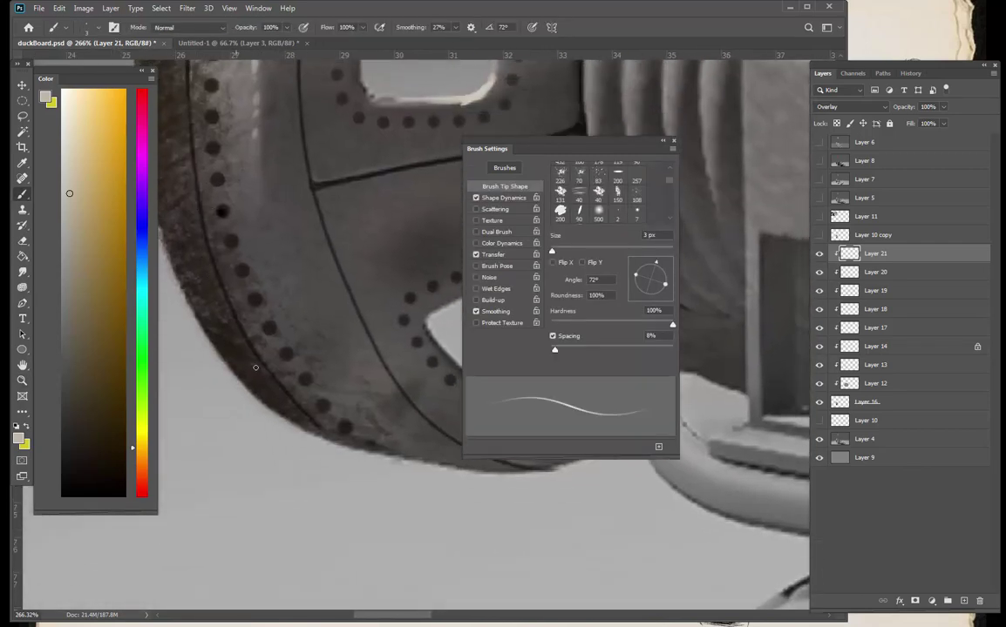
drag(139, 234, 139, 269)
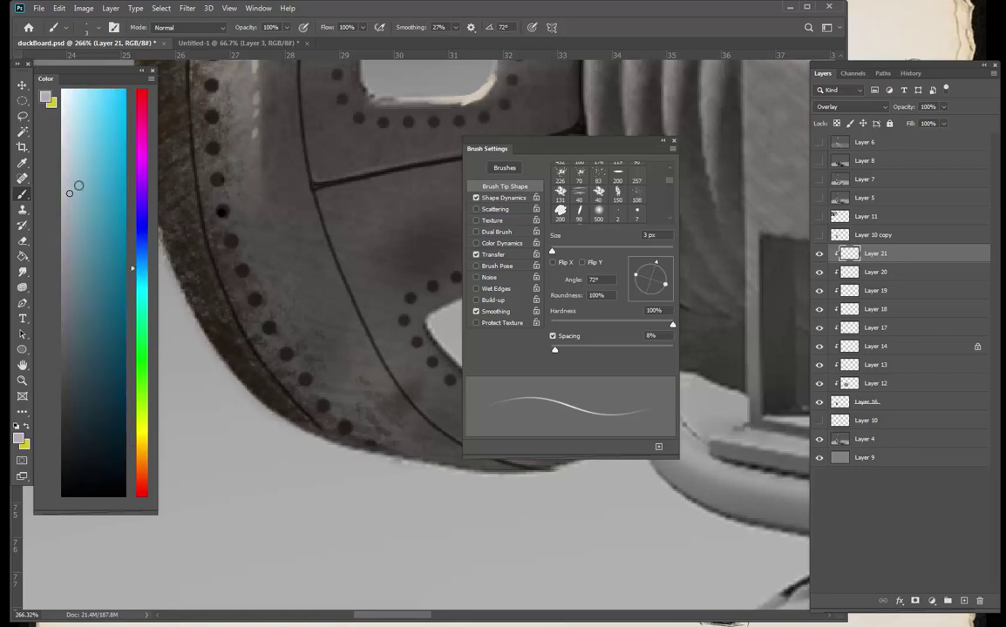
click(75, 168)
drag(403, 472, 214, 462)
mouse_move(152, 268)
mouse_down()
mouse_move(184, 337)
mouse_move(244, 417)
mouse_move(299, 414)
mouse_up()
- Touch up the band outside the lower seam, enlarge the brush to 8 px and shift the colour to a greyish green
key(z)
drag(397, 433, 366, 450)
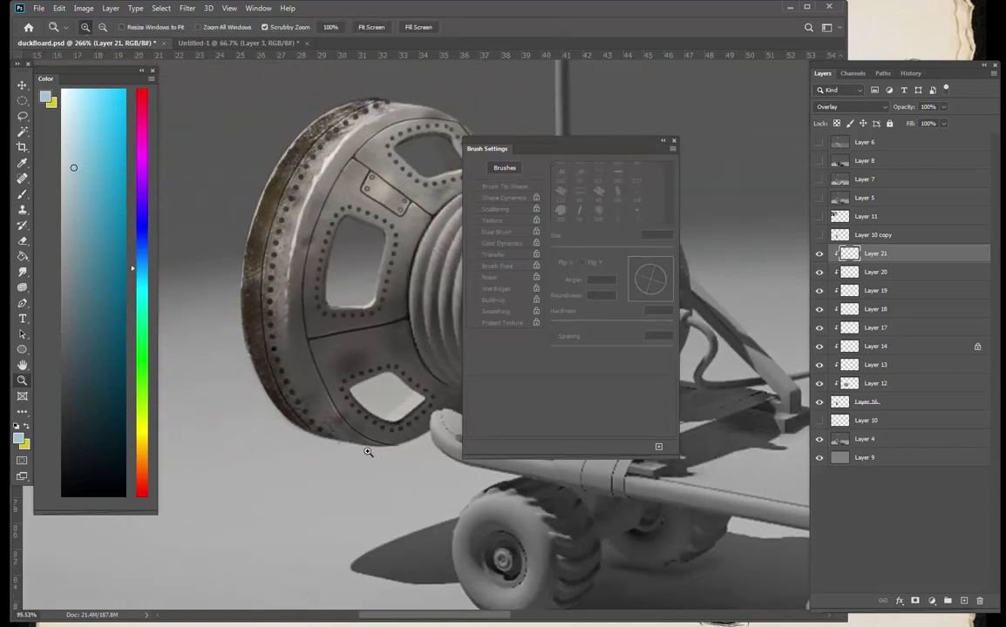
mouse_move(433, 421)
mouse_down()
mouse_move(363, 491)
mouse_move(442, 462)
mouse_move(401, 503)
mouse_up()
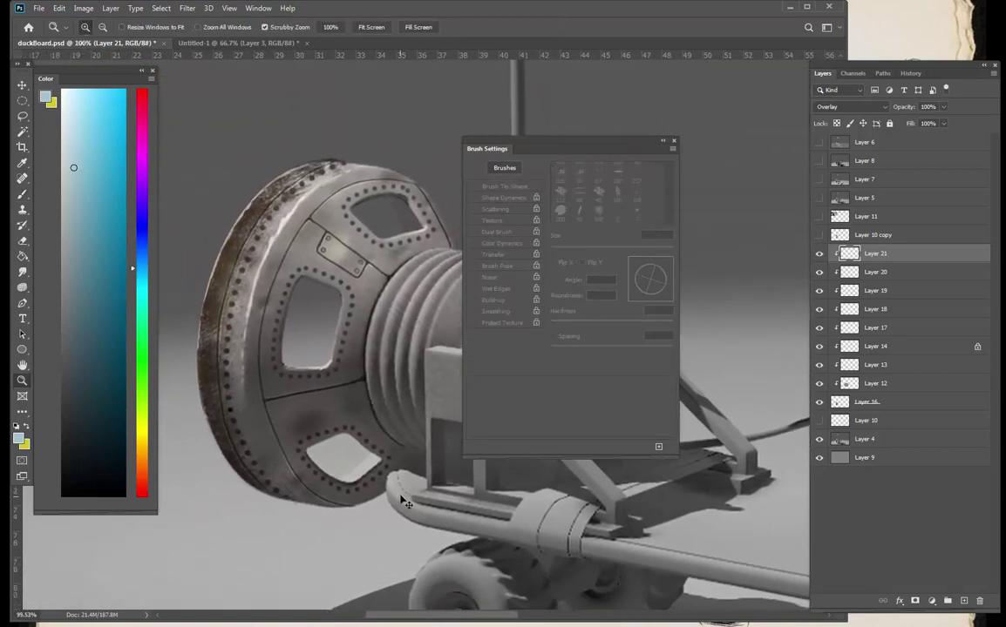
drag(312, 485, 345, 435)
key(b)
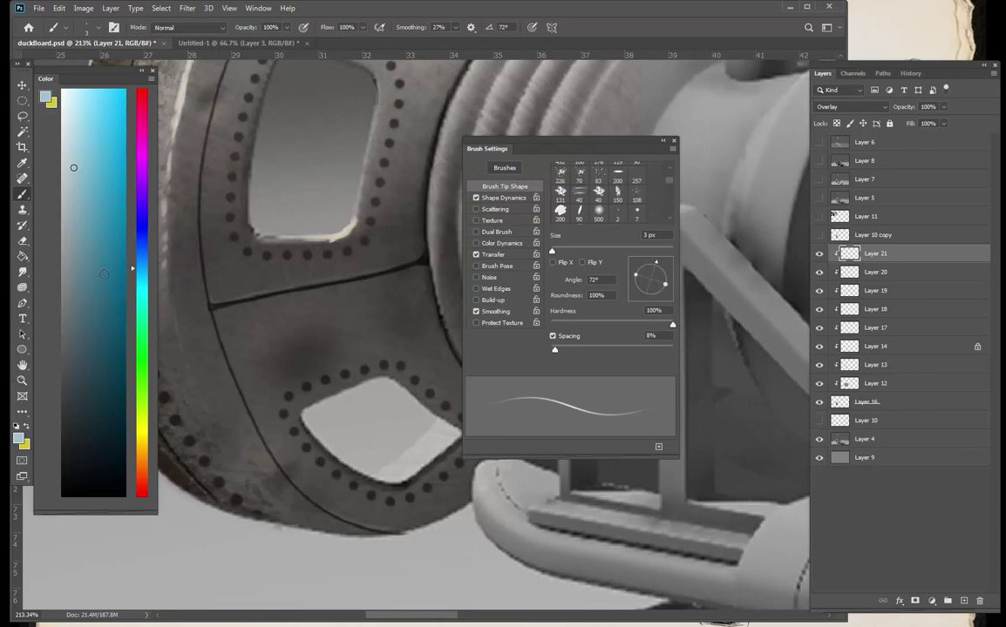
drag(142, 275, 148, 328)
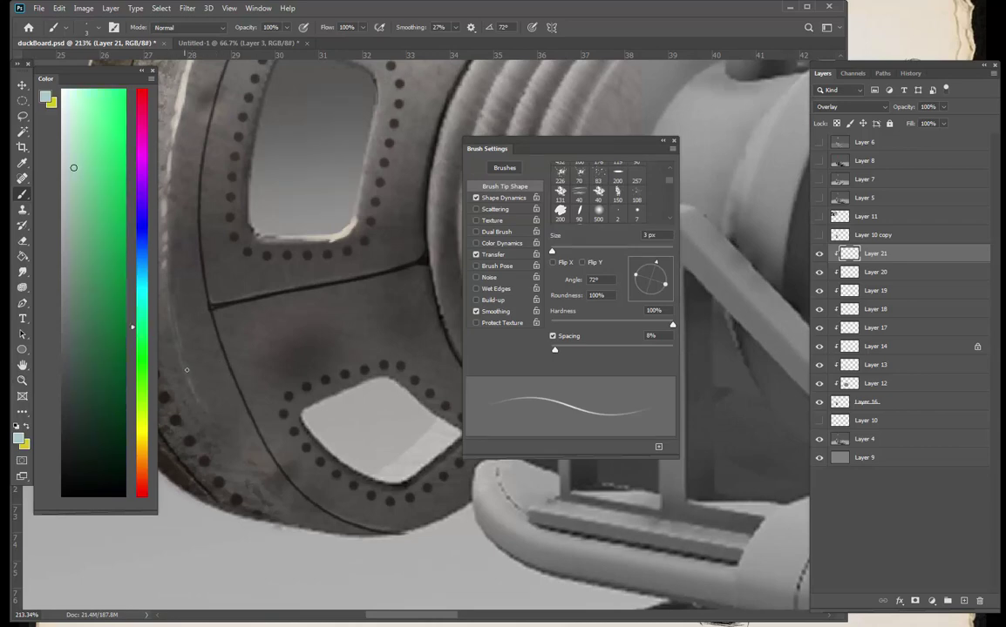
drag(186, 370, 198, 399)
key(])
key(])
key(])
key(])
key(])
drag(80, 291, 82, 313)
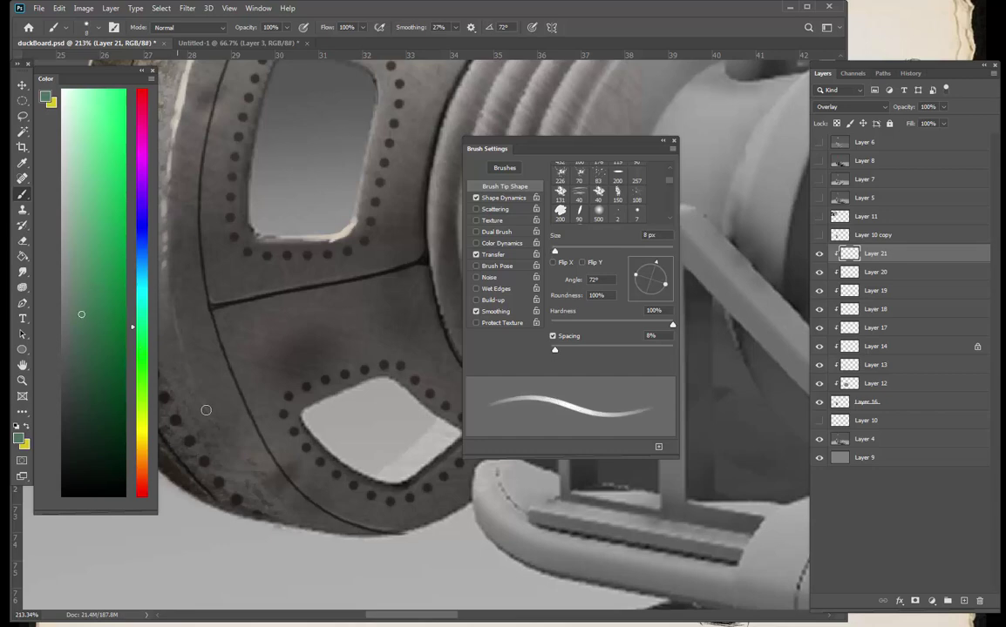
click(70, 212)
- Reduce the brush to 4 px, pick a pale cyan and paint cool highlights on the lower part of the wheel-shaped piece
drag(140, 326, 142, 275)
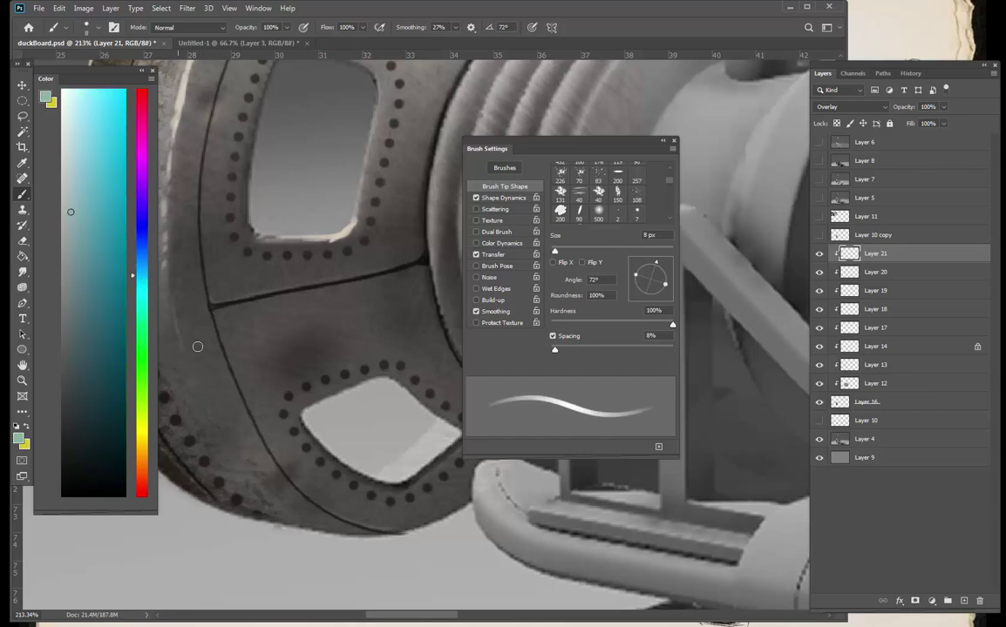
key(bracketleft)
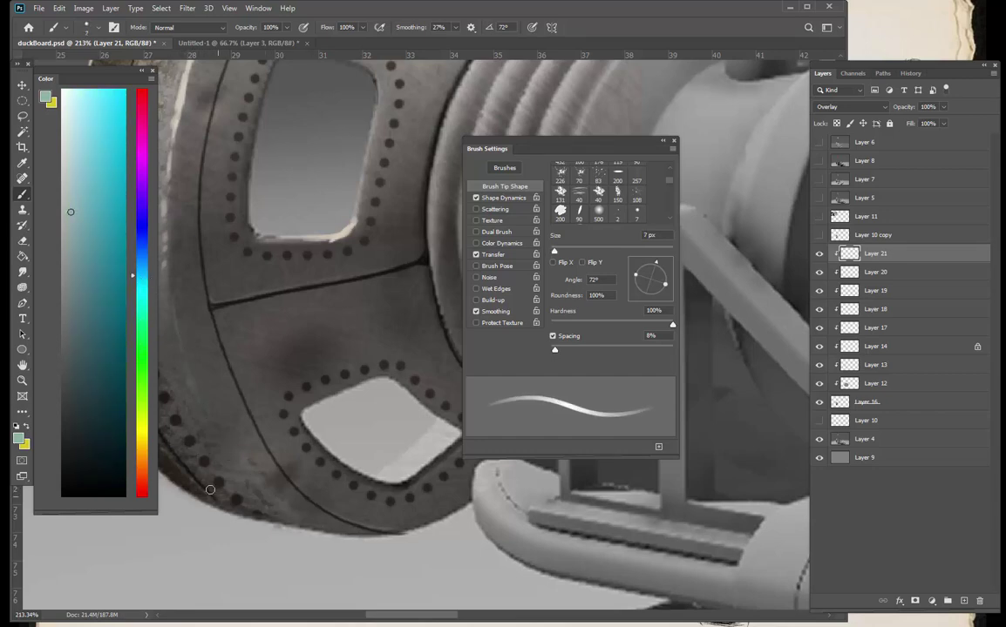
key(bracketleft)
key(bracketleft)
key(bracketleft)
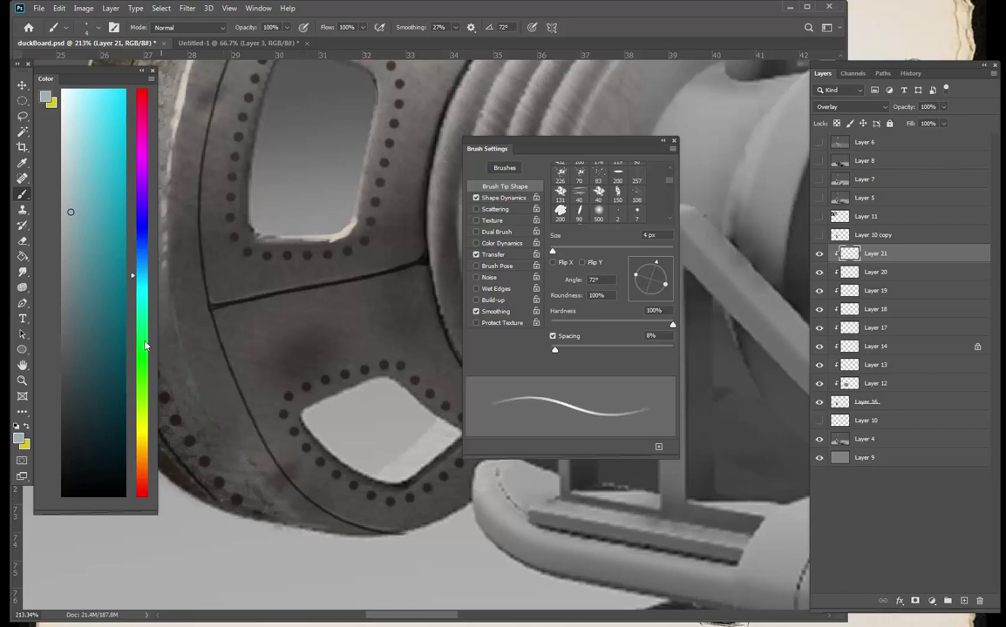
click(77, 172)
mouse_move(420, 404)
mouse_down()
mouse_move(449, 424)
mouse_move(374, 488)
mouse_up()
- Switch to the fgnfnfg 3 texture brush and enlarge it to 10 px
key(z)
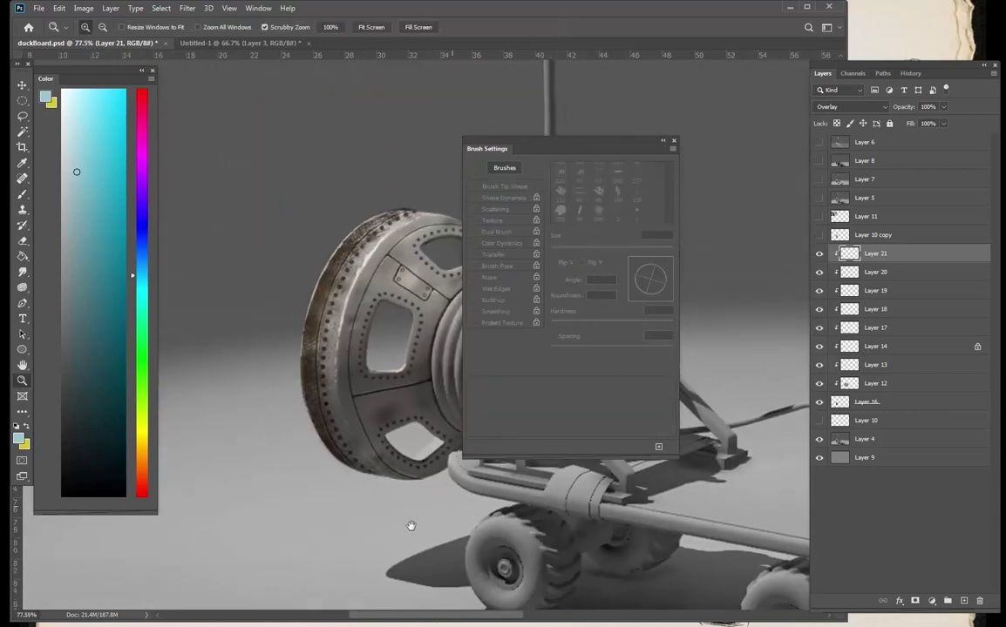
drag(410, 526, 284, 577)
drag(403, 487, 426, 473)
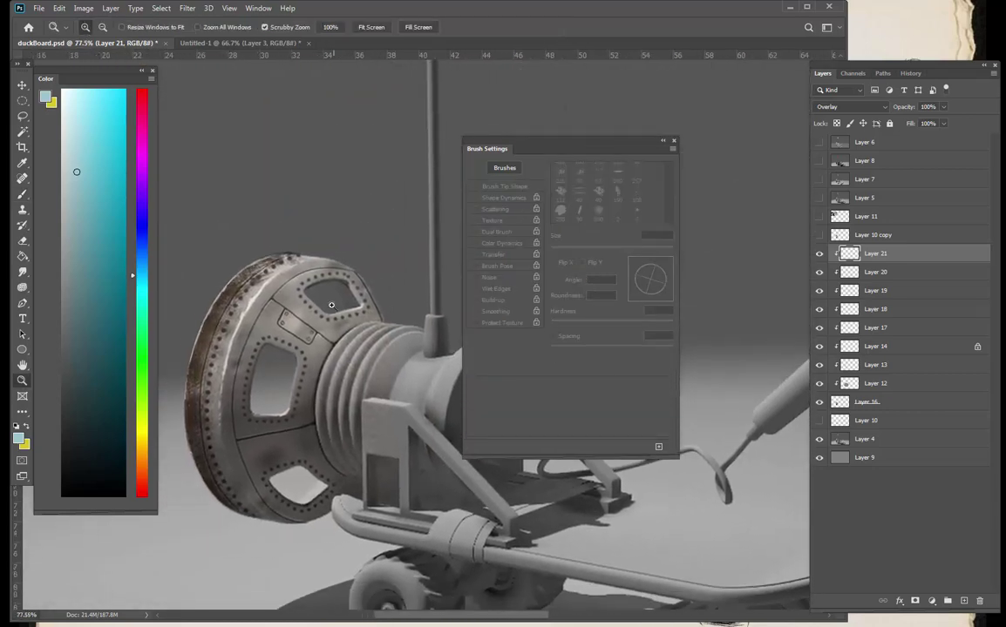
drag(383, 468, 333, 438)
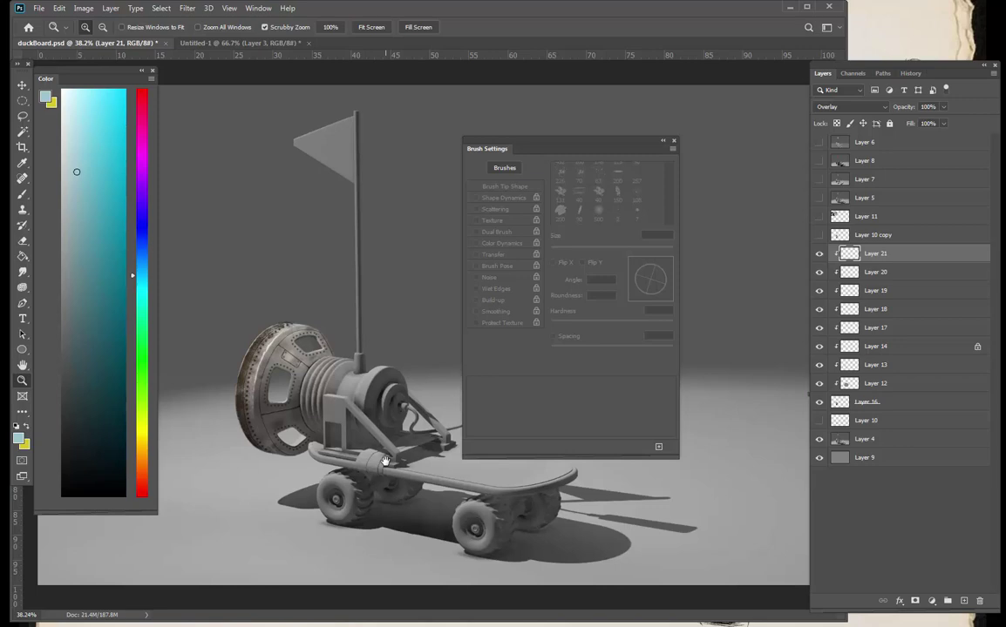
drag(236, 341, 346, 323)
key(b)
right_click(380, 373)
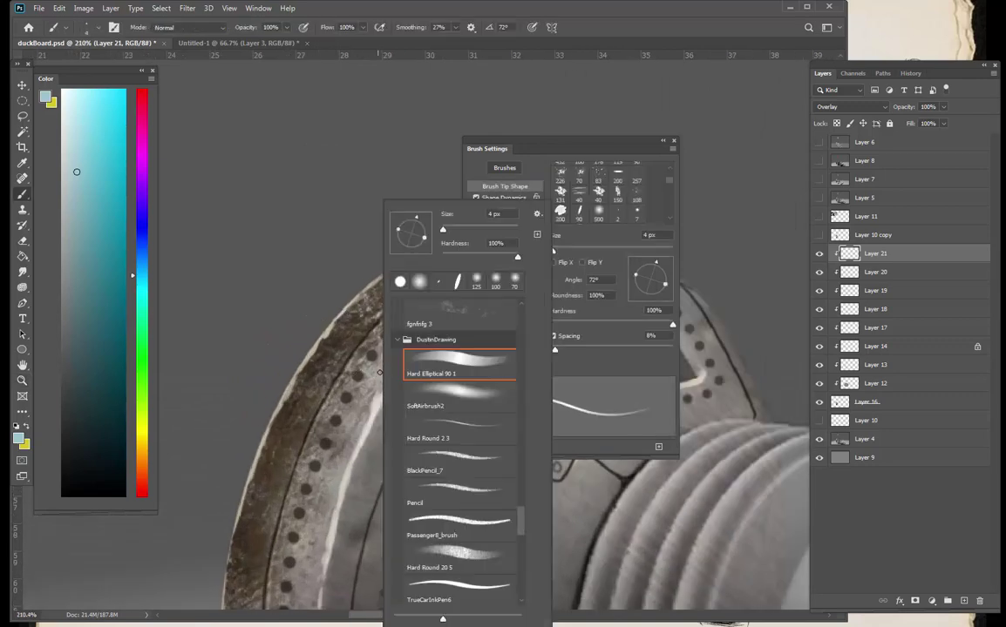
drag(522, 520, 525, 503)
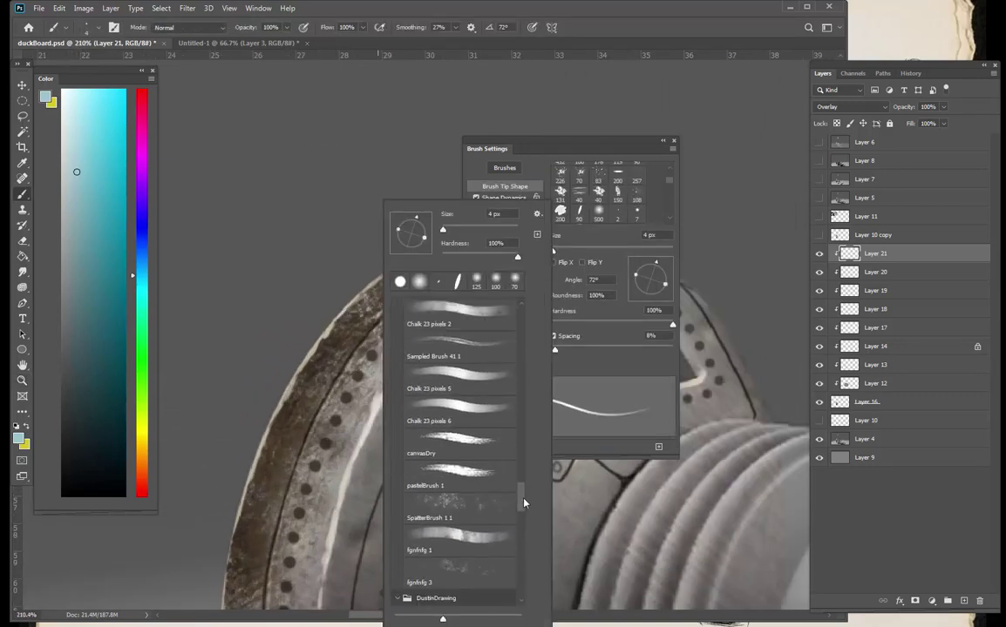
click(457, 571)
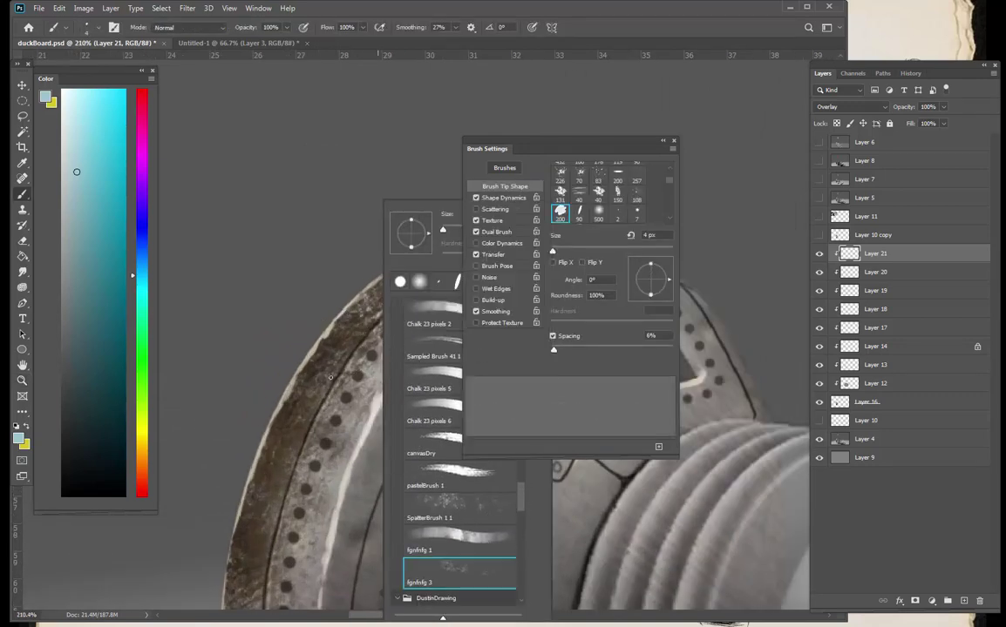
click(330, 377)
key(bracketright)
key(bracketright)
key(bracketright)
key(bracketright)
key(bracketright)
key(bracketright)
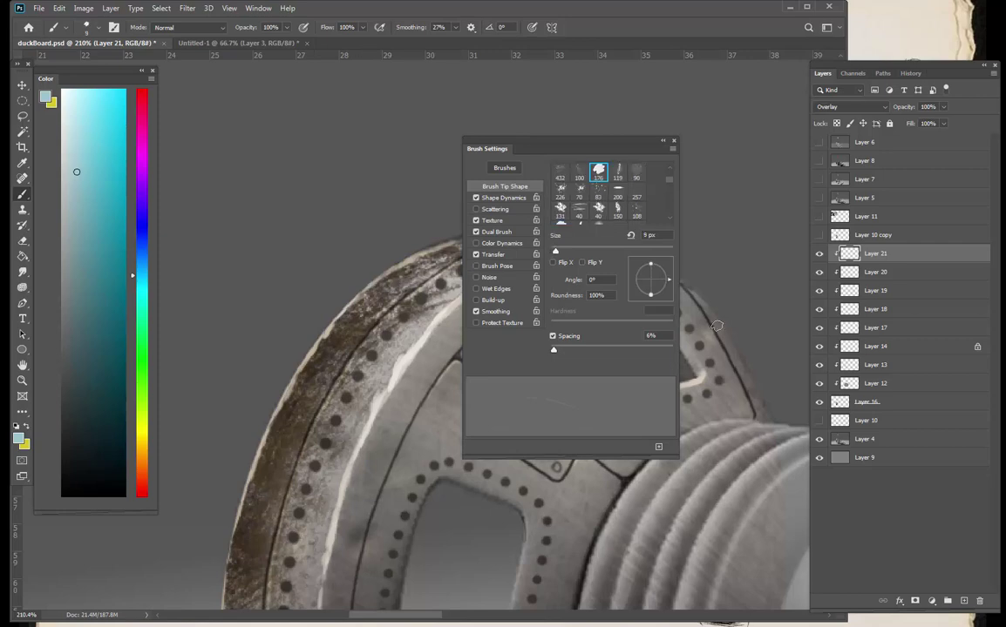
- Add a new layer above Layer 21 and clip it to the layers below
click(964, 600)
key(ctrl+0)
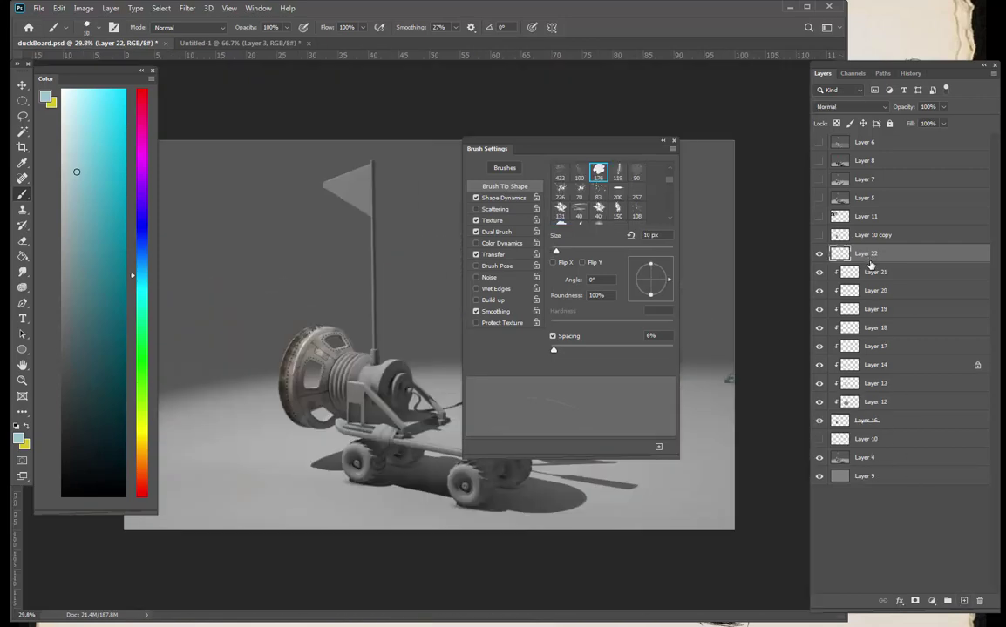
alt+click(869, 263)
drag(325, 368, 425, 320)
mouse_move(347, 390)
mouse_down()
mouse_move(383, 438)
mouse_move(570, 552)
mouse_up()
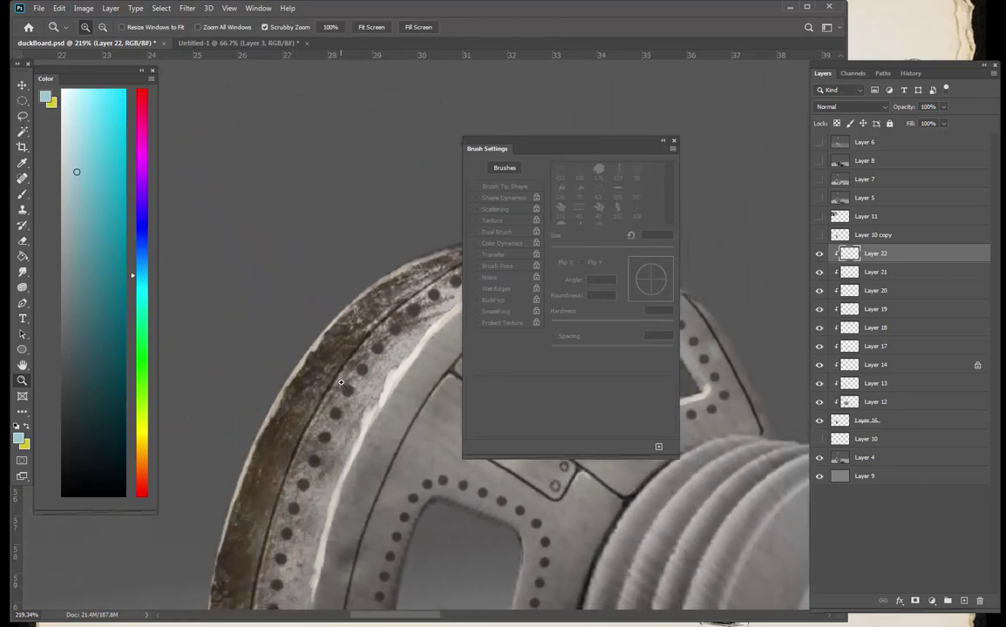
- Sample the rim's brown, lighten it to tan, paint texture on the rusty rim at 30 px and undo the last stroke
alt+click(308, 302)
click(90, 282)
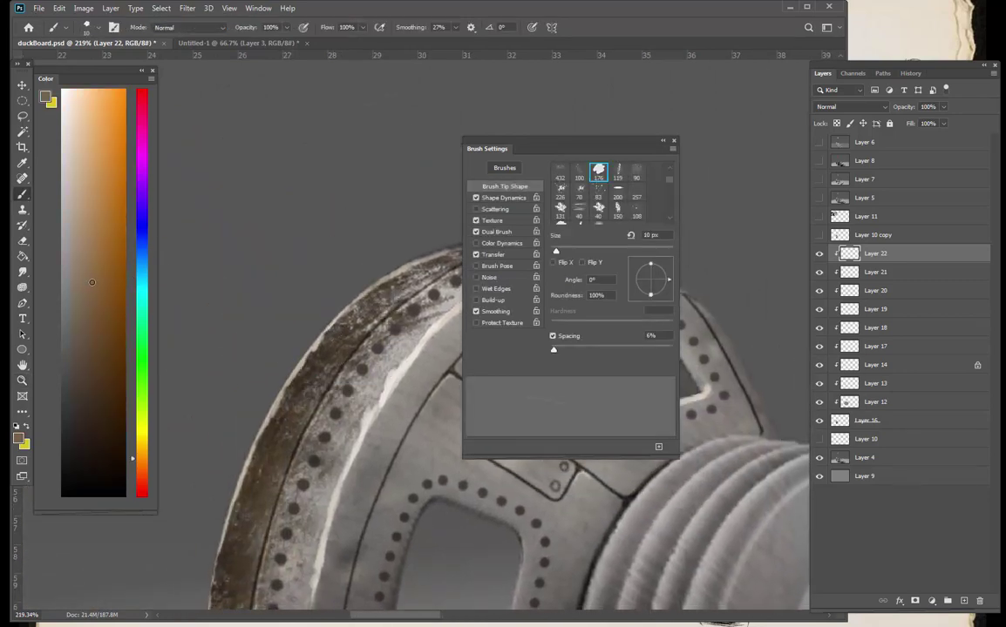
click(141, 454)
key(bracketright)
key(bracketright)
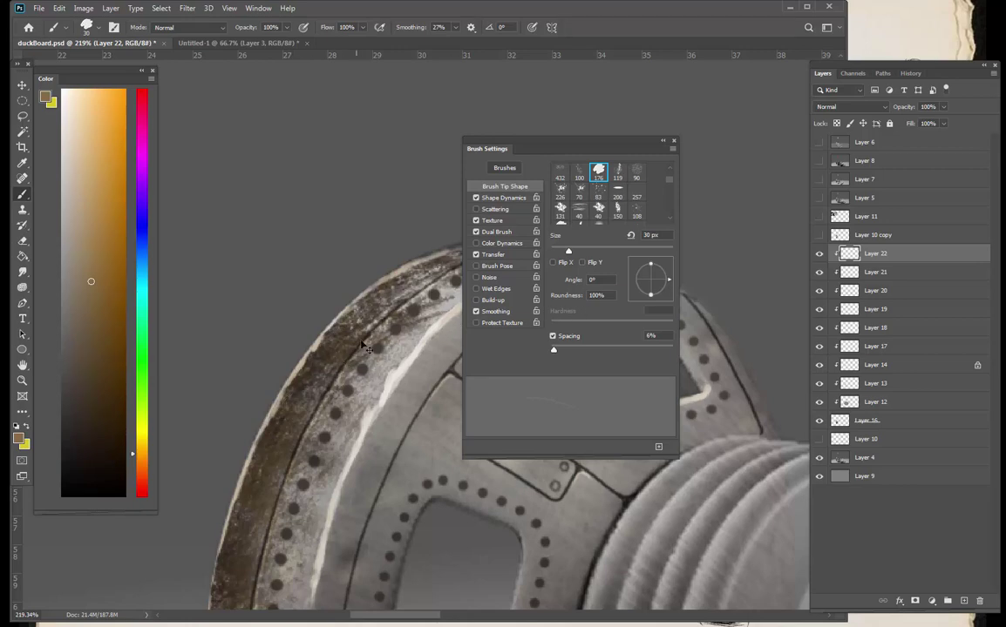
click(93, 200)
click(341, 344)
drag(313, 376, 350, 331)
drag(396, 294, 257, 519)
key(ctrl+z)
- Set the brush smoothing to 0% and paint more tan texture along the upper rusty rim
click(456, 28)
drag(458, 41, 435, 41)
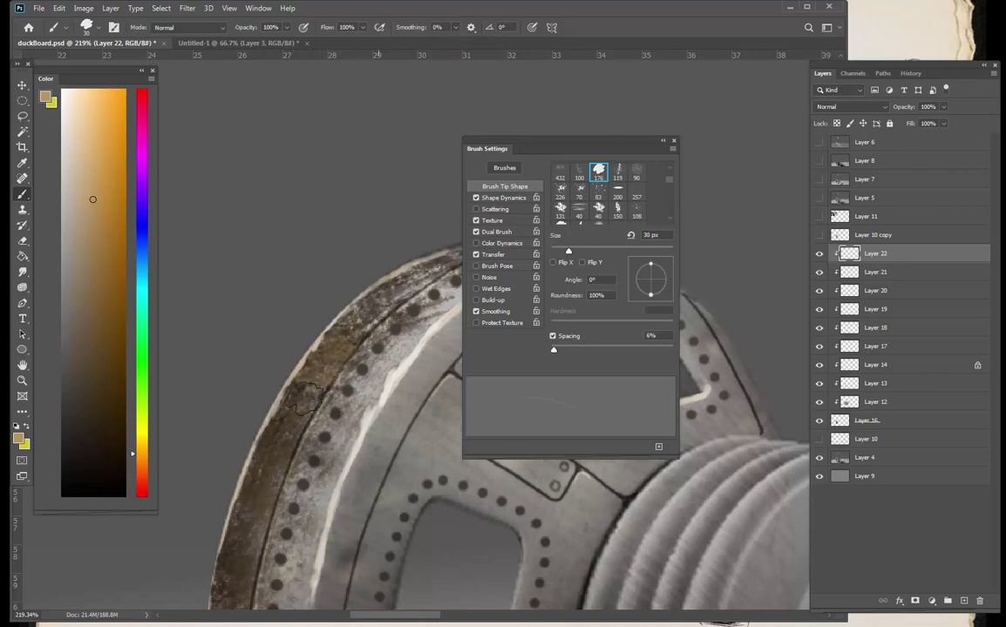
drag(299, 429, 388, 328)
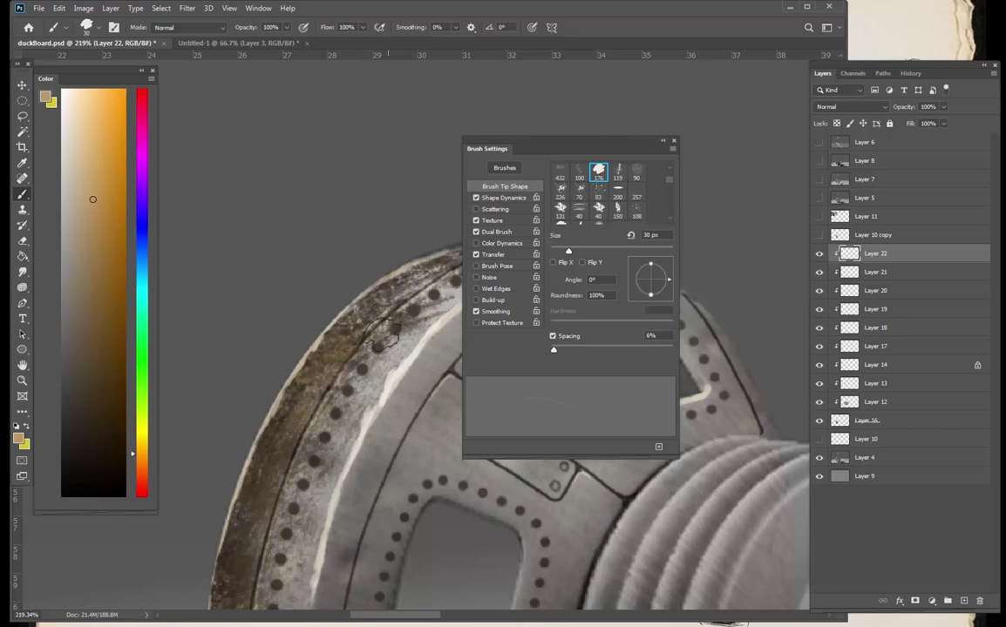
- Paint orange-yellow and pale cream flecks over the upper part of the rusty rim
drag(112, 221, 113, 242)
click(143, 459)
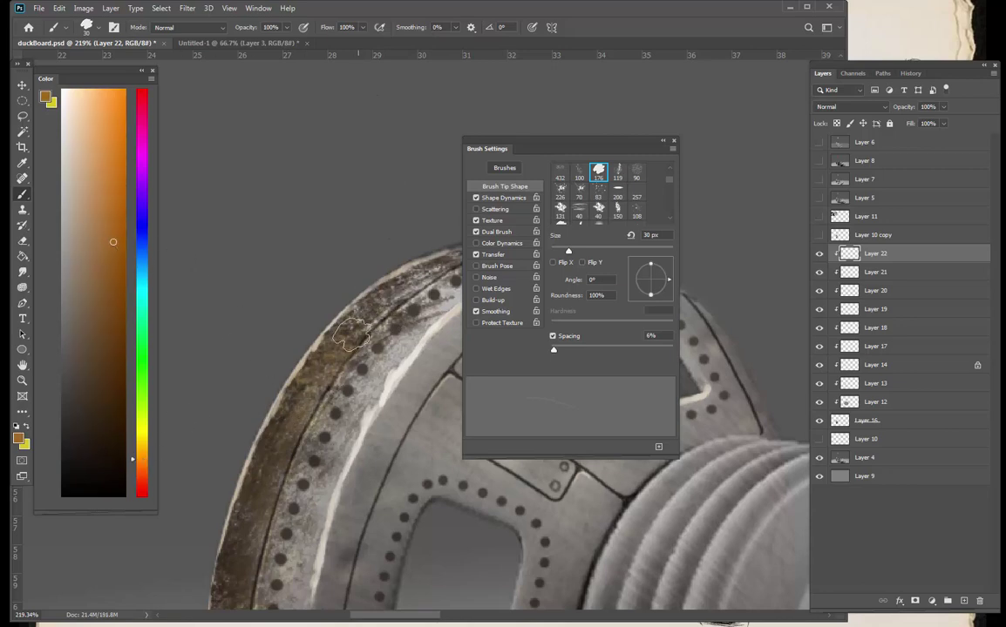
click(90, 111)
click(143, 451)
drag(366, 320, 298, 414)
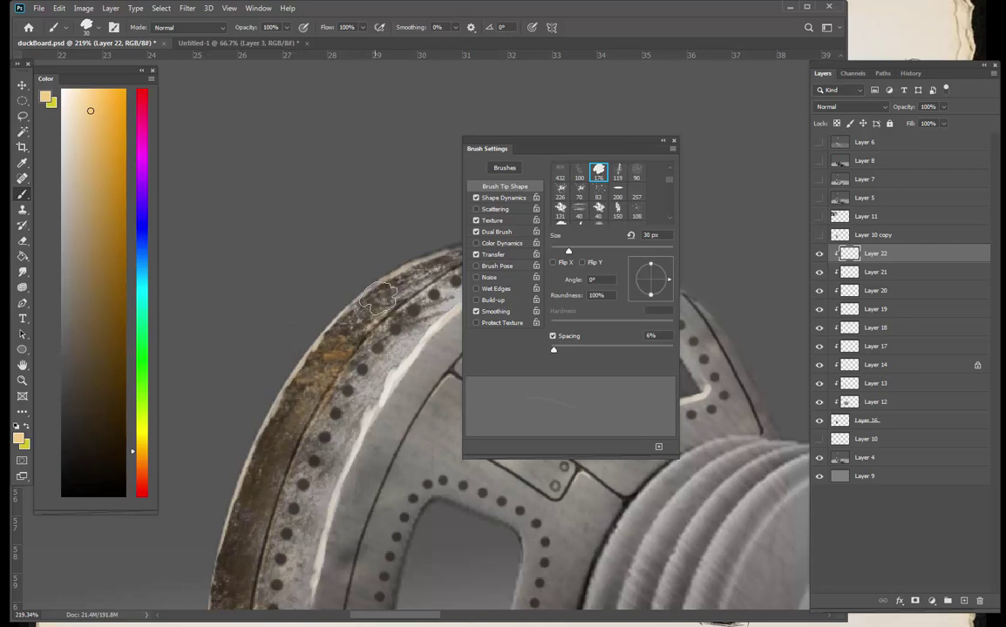
click(81, 92)
mouse_move(273, 288)
mouse_down()
mouse_move(293, 325)
mouse_move(257, 384)
mouse_move(295, 323)
mouse_move(279, 435)
mouse_move(258, 381)
mouse_move(305, 366)
mouse_move(349, 331)
mouse_up()
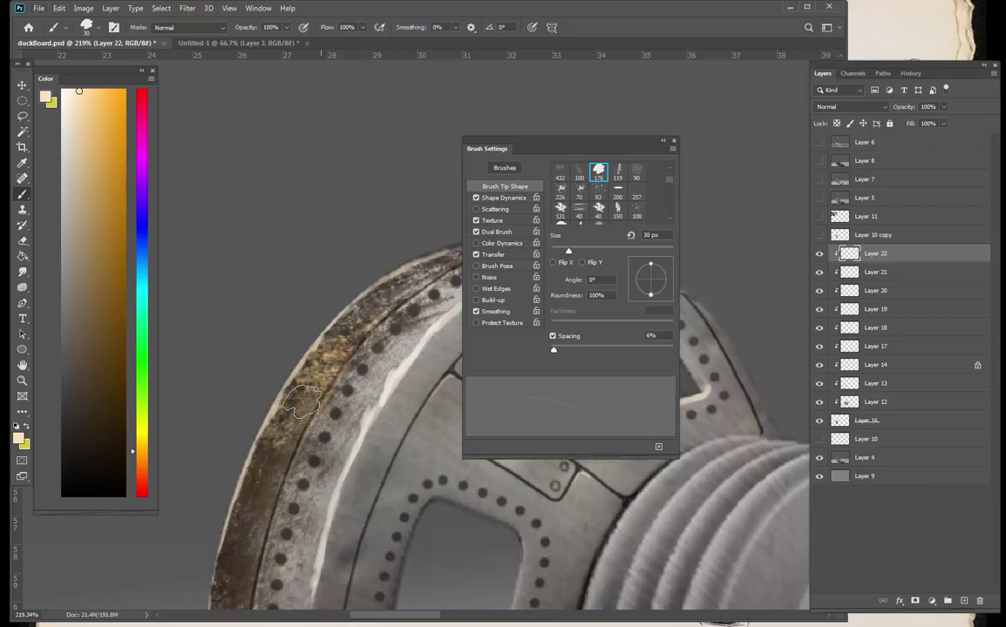
- Pick a golden yellow and paint the rusty rim with the fgnfnfg 1 brush at 176 px
click(101, 107)
right_click(294, 309)
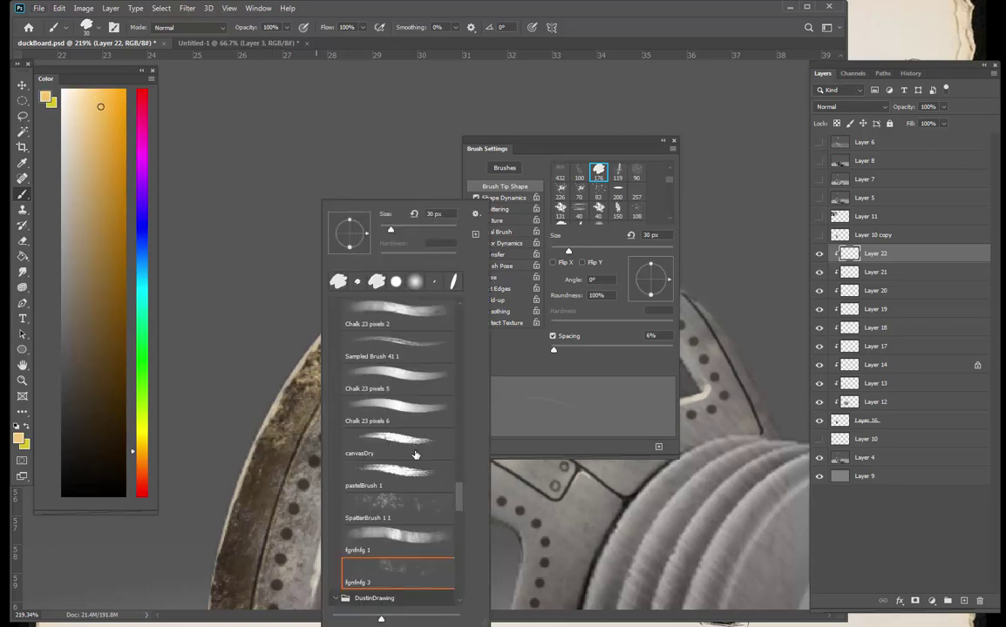
click(414, 537)
drag(291, 414, 284, 371)
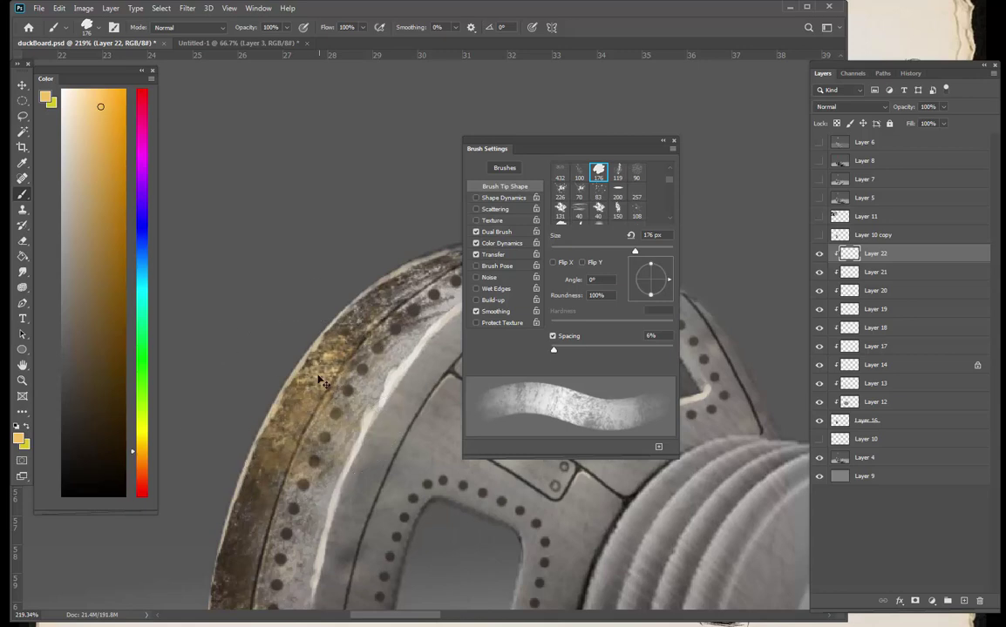
- Undo the last stroke, set the brush to 25 px and paint golden yellow texture over the upper rusty rim, undoing the final stroke
key(ctrl+z)
right_click(319, 381)
click(389, 230)
mouse_move(277, 450)
mouse_down()
mouse_move(289, 397)
mouse_move(312, 378)
mouse_move(278, 445)
mouse_move(309, 374)
mouse_move(363, 319)
mouse_up()
key(ctrl+z)
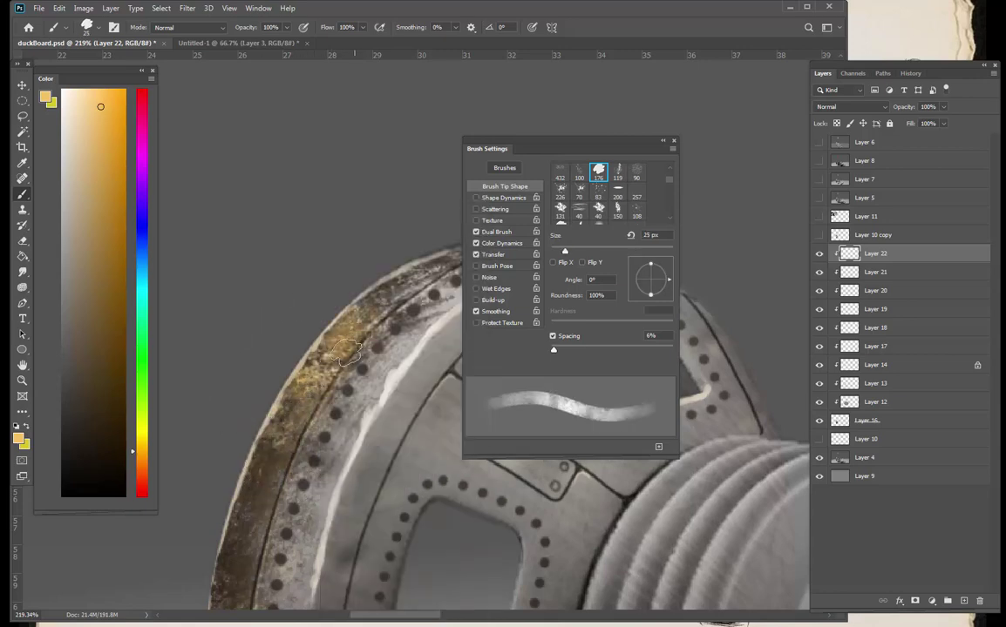
- Pick a burnt orange and paint texture over the golden area of the upper rim, undoing the last stroke
click(108, 154)
click(142, 462)
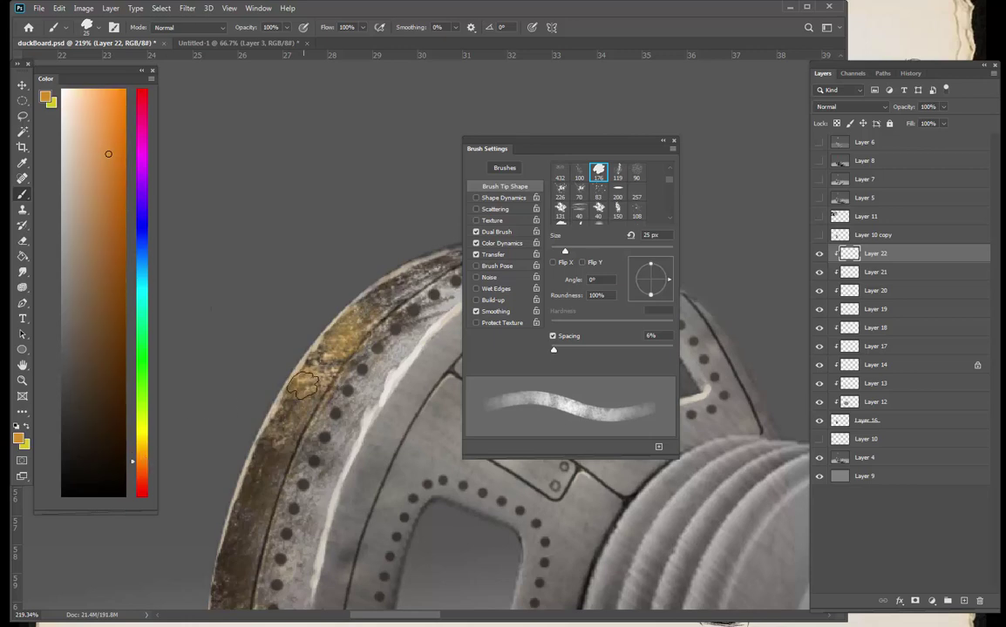
drag(305, 384, 281, 426)
key(ctrl+z)
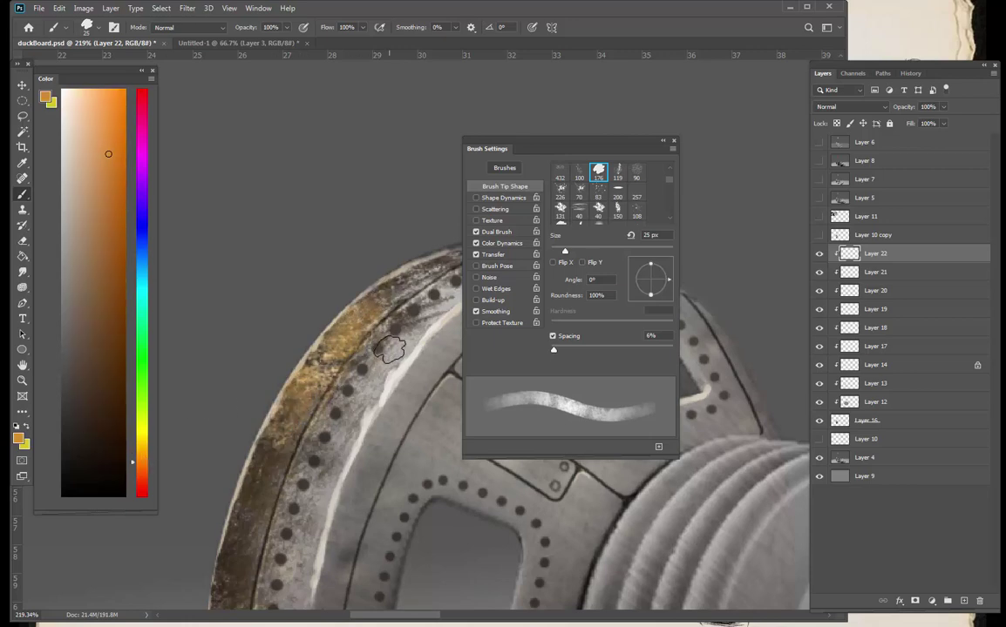
- Try a mint green on the golden part of the upper rim, undo it, and paint flecks in a paler mint instead
key(z)
mouse_move(381, 358)
mouse_down()
mouse_move(373, 359)
mouse_move(390, 360)
mouse_up()
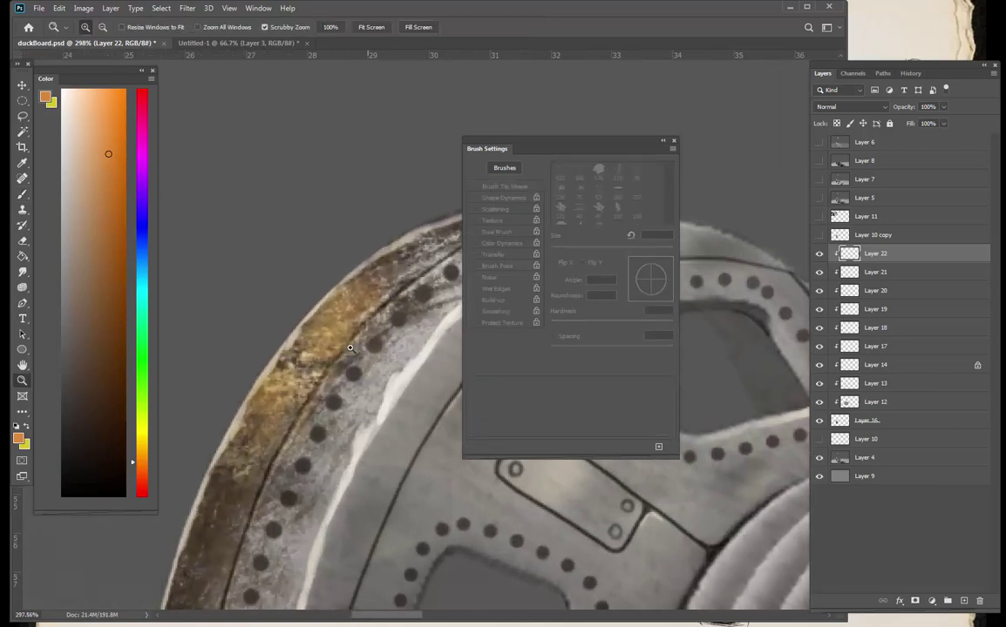
click(144, 286)
drag(144, 286, 144, 302)
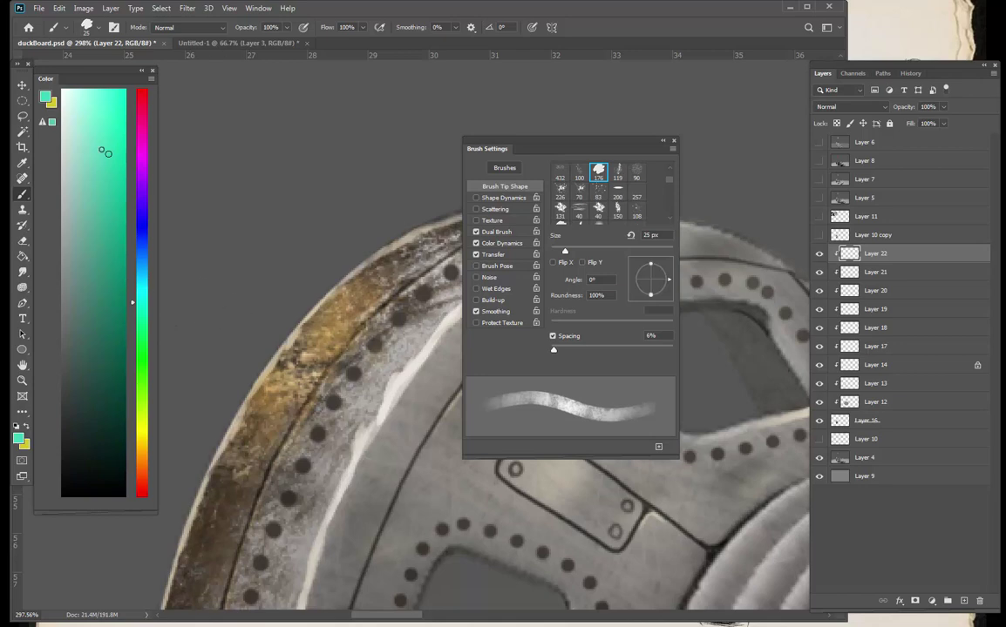
click(88, 146)
drag(337, 331, 281, 398)
key(ctrl+z)
click(74, 134)
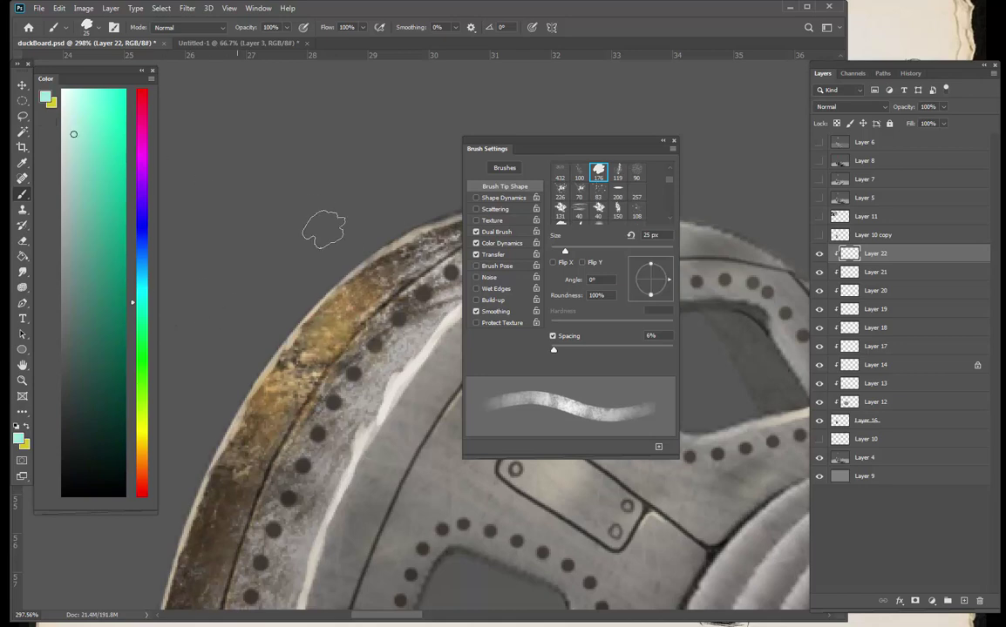
drag(348, 311, 286, 403)
- Paint pale mint texture along the outer rim down its lower side
key(z)
mouse_move(349, 378)
mouse_down()
mouse_move(319, 432)
mouse_move(291, 378)
mouse_move(324, 378)
mouse_up()
key(b)
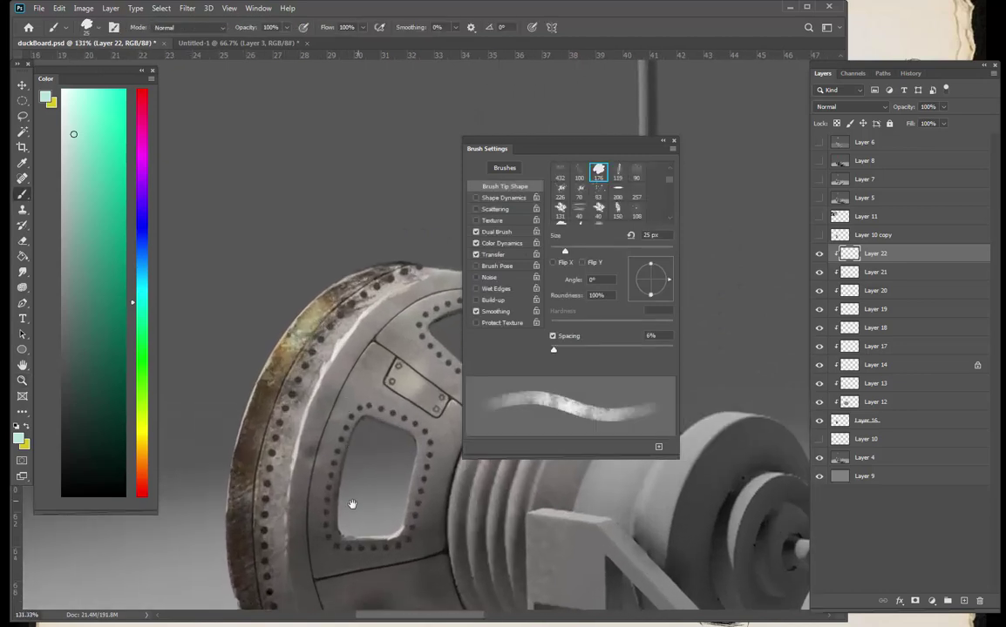
drag(352, 507, 341, 470)
mouse_move(222, 478)
mouse_down()
mouse_move(332, 431)
mouse_move(327, 381)
mouse_move(294, 328)
mouse_up()
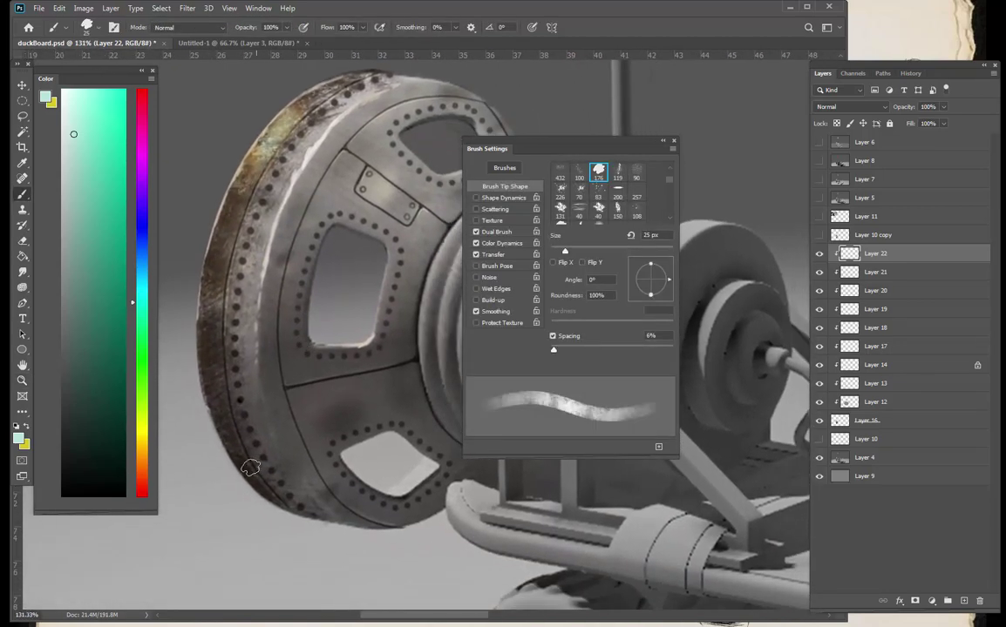
- Pick a darker teal and paint the lower rim with the brush enlarged to 45 px, undoing the last stroke
key(bracketright)
key(bracketright)
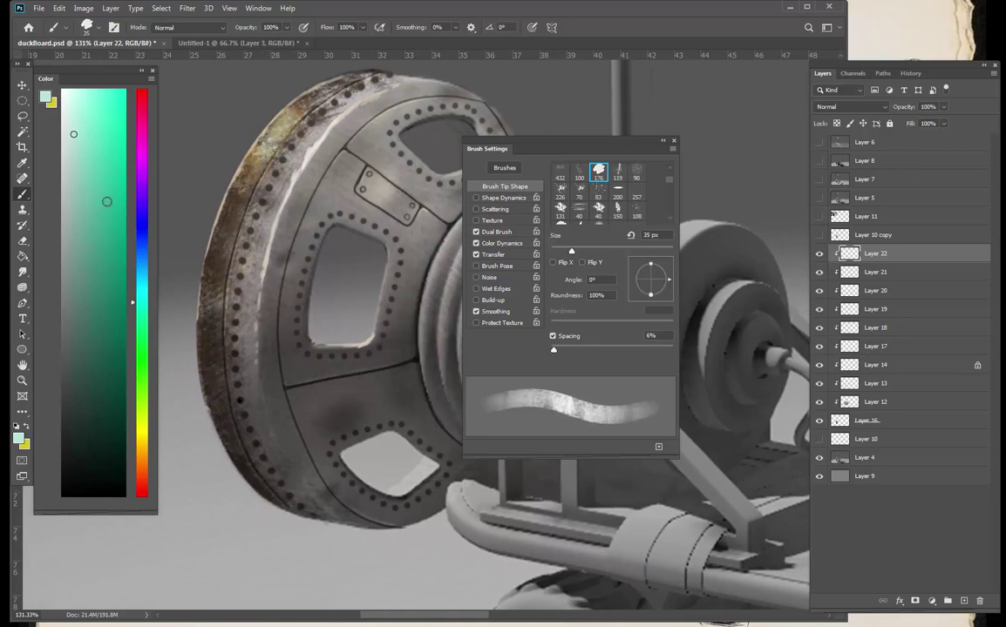
click(87, 205)
click(142, 292)
key(bracketright)
key(bracketright)
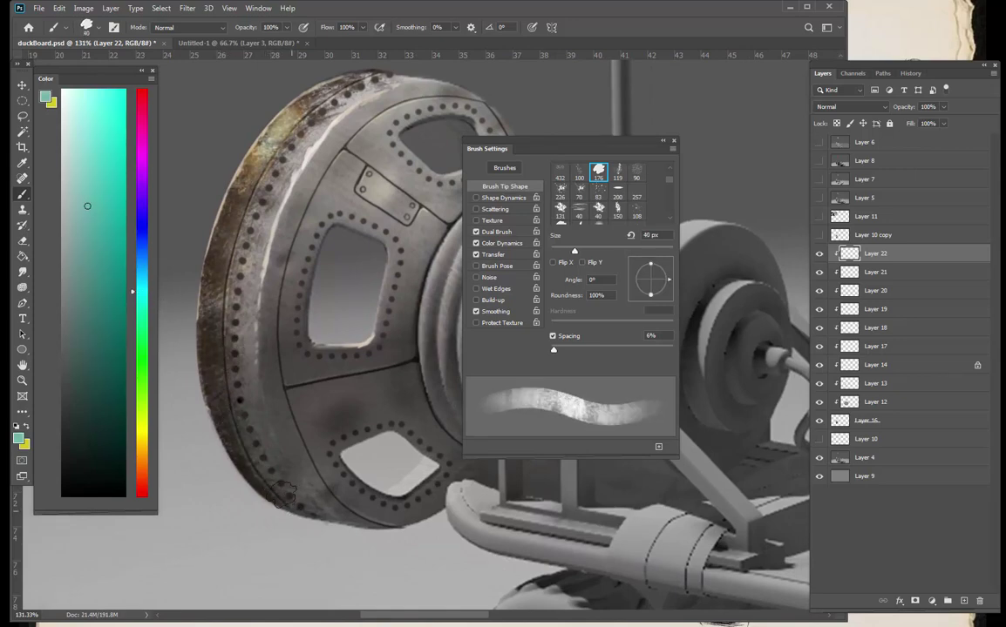
key(bracketright)
click(102, 254)
mouse_move(218, 357)
mouse_down()
mouse_move(233, 395)
mouse_move(197, 330)
mouse_up()
key(ctrl+z)
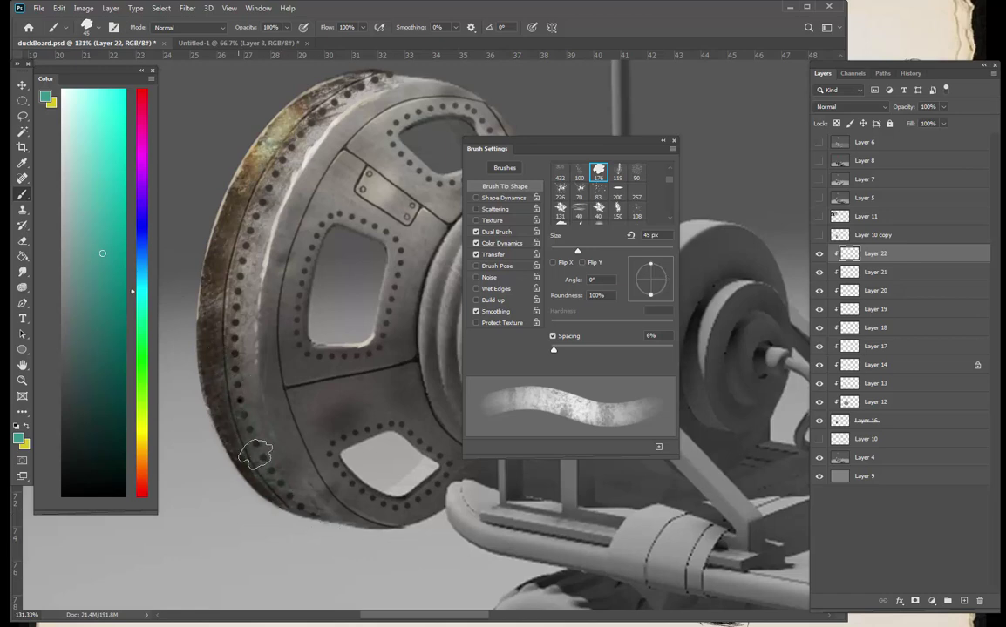
- Reduce the brush to 4 px and paint a thin teal edge along the bottom of the rim
key(z)
key(b)
key(bracketleft)
key(bracketleft)
key(bracketleft)
key(bracketleft)
key(bracketleft)
key(bracketleft)
key(bracketleft)
key(bracketleft)
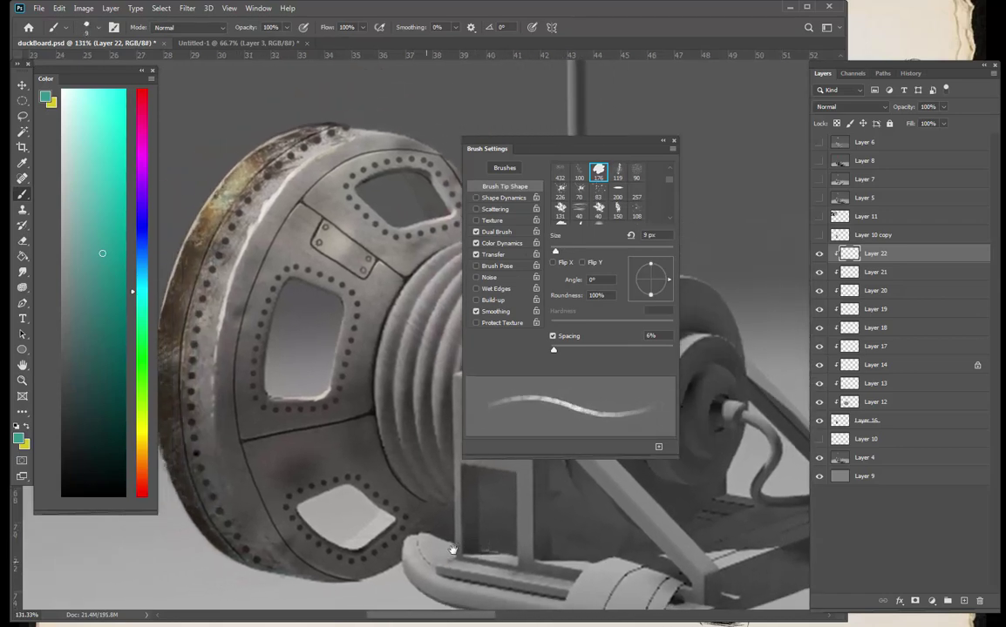
key(bracketleft)
key(bracketleft)
key(bracketleft)
key(bracketleft)
key(bracketleft)
key(bracketleft)
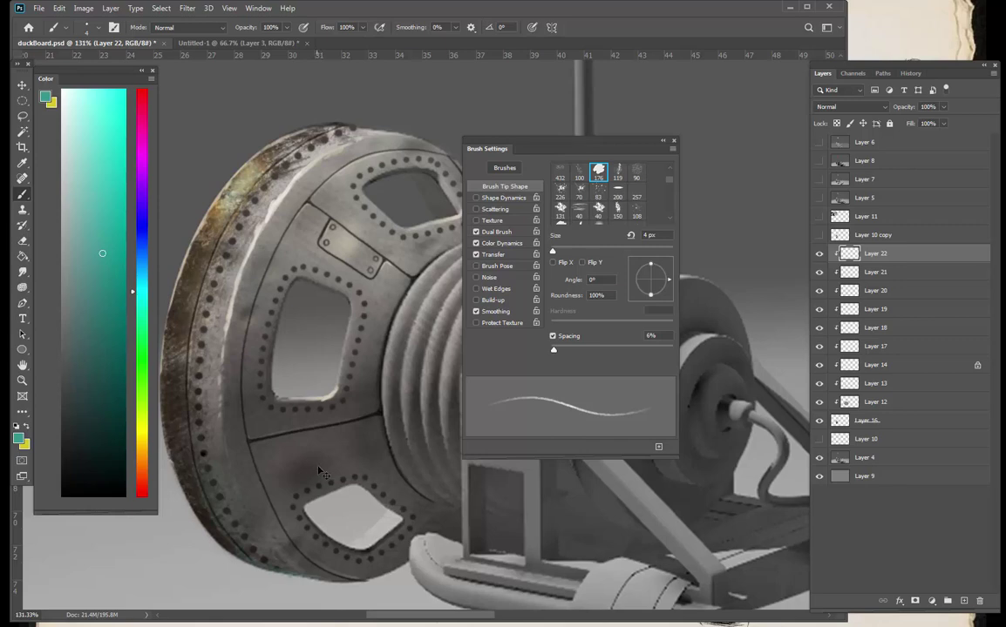
ctrl+shift+click(331, 464)
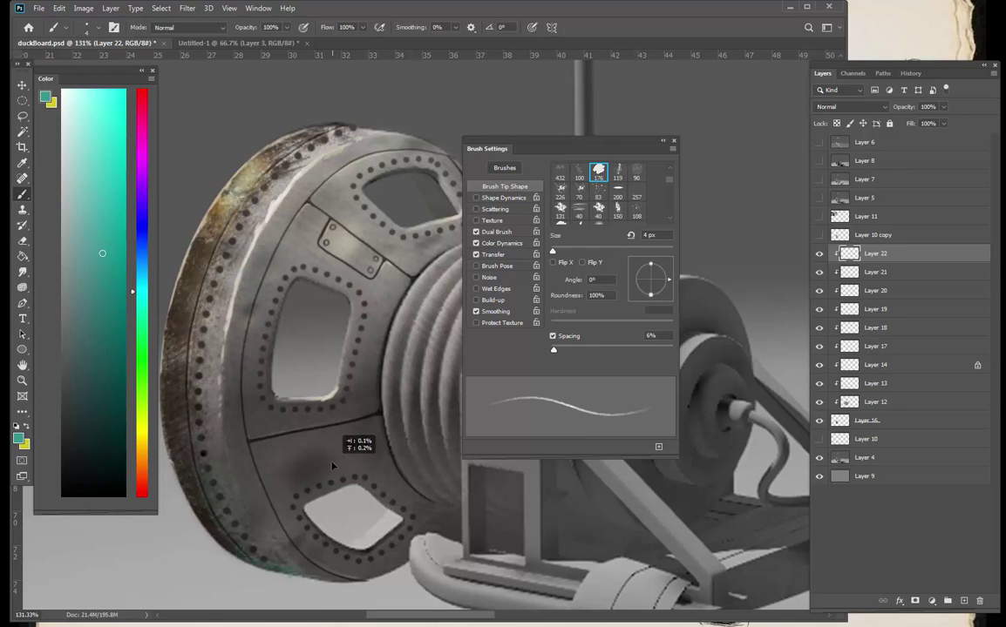
drag(323, 468, 334, 466)
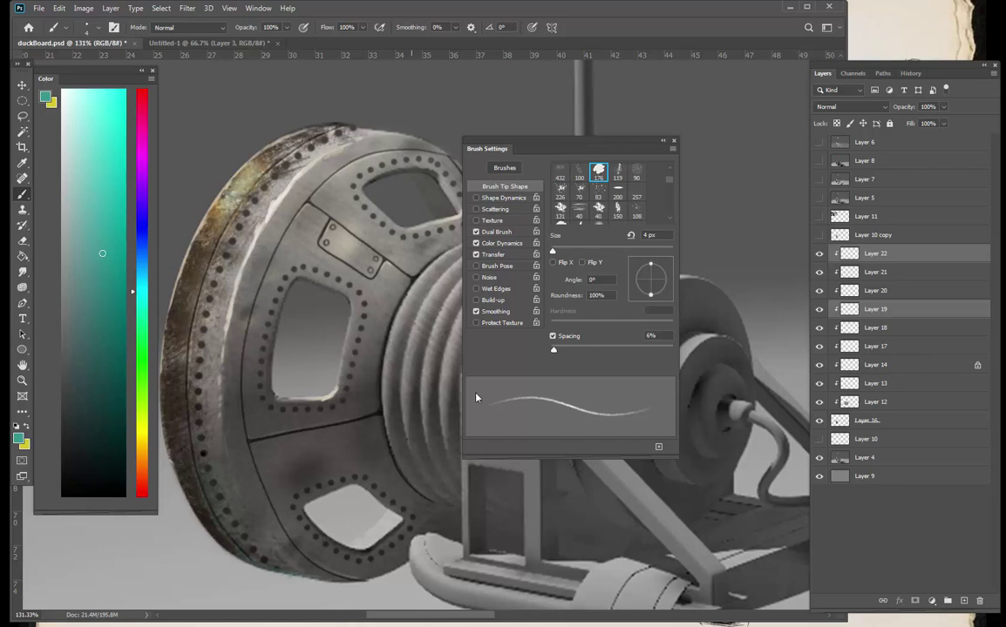
click(820, 254)
click(848, 253)
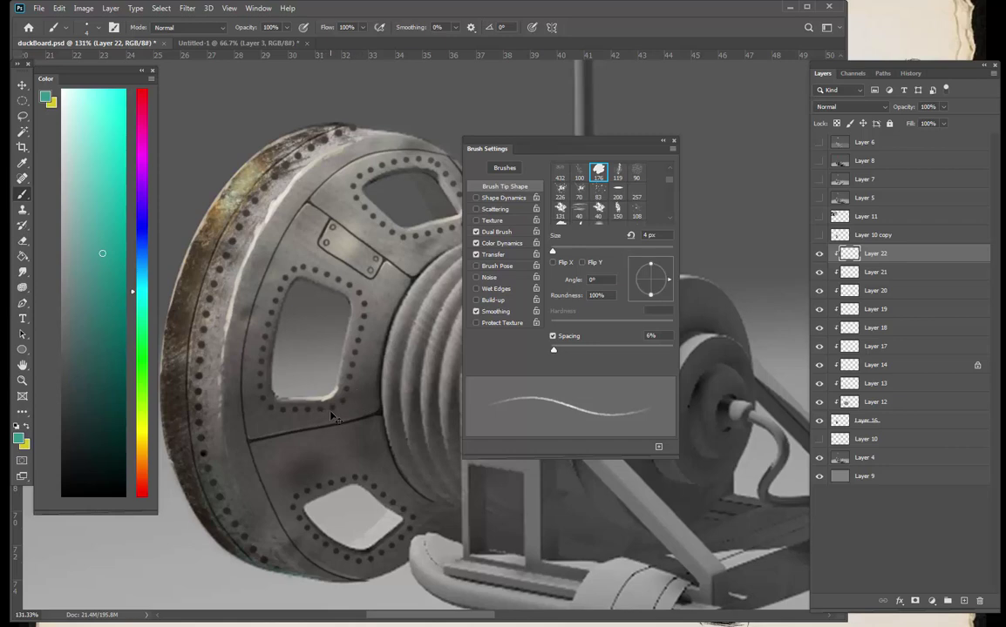
mouse_move(327, 421)
mouse_down()
mouse_move(340, 414)
mouse_move(333, 419)
mouse_up()
- Try teal strokes on the lower rim at 21 px and at 100 px, undoing each attempt
drag(187, 409, 220, 527)
key(ctrl+z)
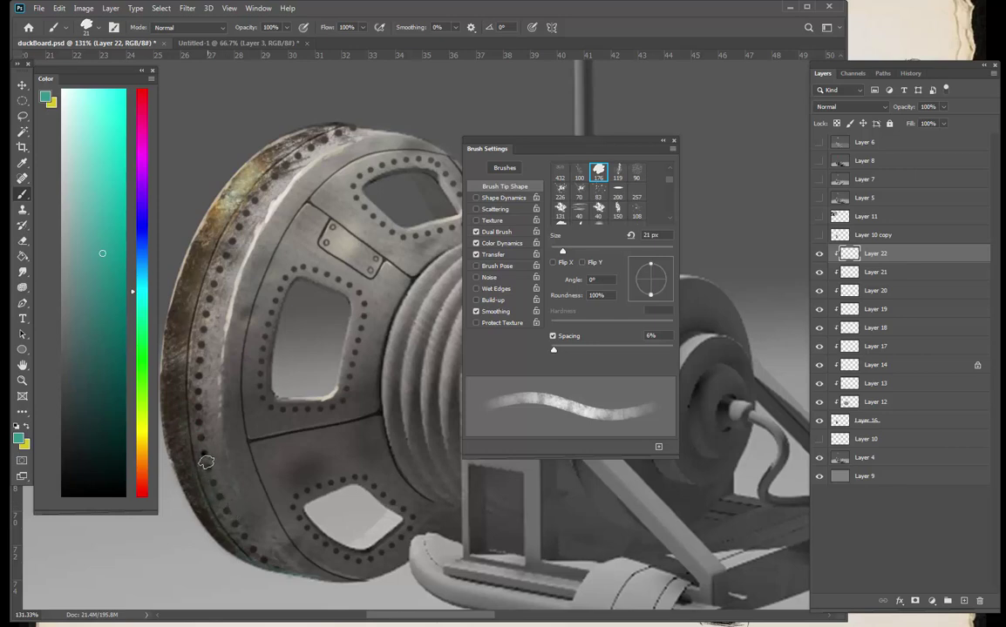
key(bracketright)
key(bracketright)
key(bracketright)
key(bracketright)
key(bracketright)
key(bracketright)
key(bracketright)
key(bracketright)
key(bracketright)
key(bracketright)
key(bracketright)
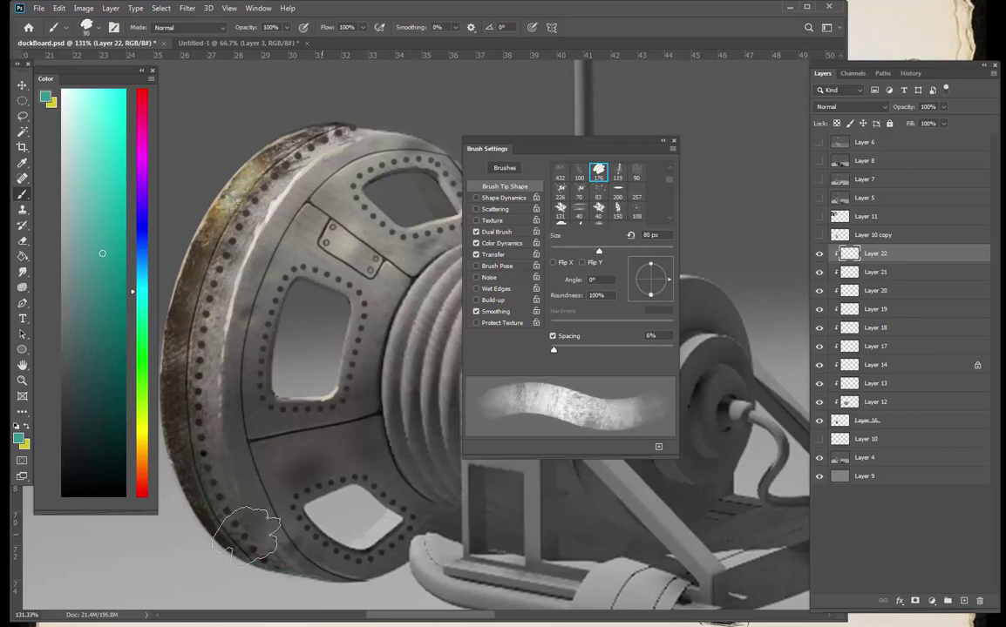
mouse_move(196, 436)
mouse_down()
mouse_move(336, 567)
mouse_move(336, 578)
mouse_move(216, 489)
mouse_move(298, 593)
mouse_move(271, 549)
mouse_move(314, 584)
mouse_up()
drag(330, 493, 363, 461)
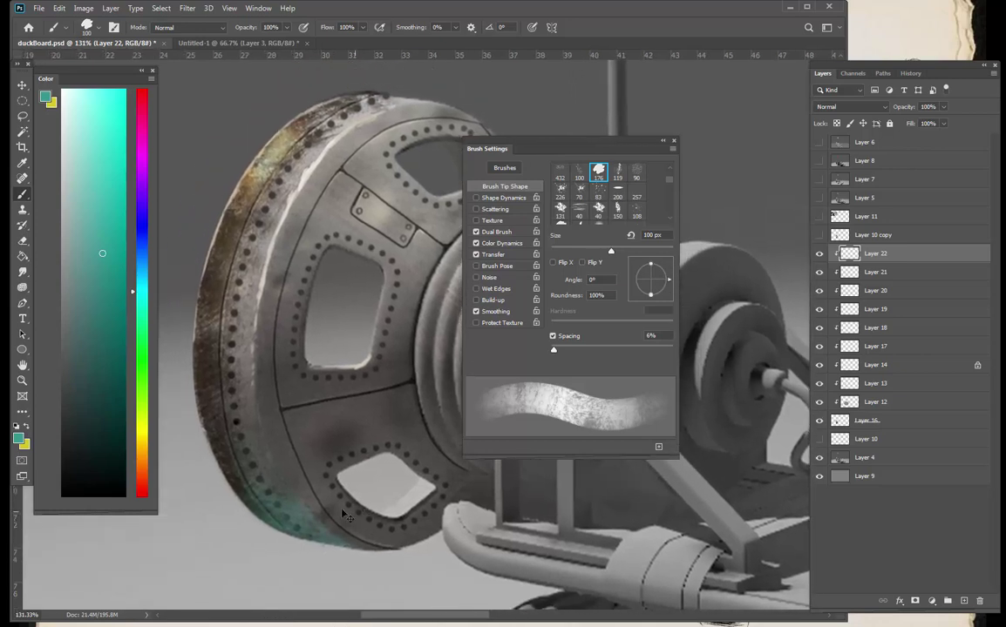
key(ctrl+z)
- Pick a muted grey-teal as the paint colour and enlarge the brush beyond 100 px
click(76, 263)
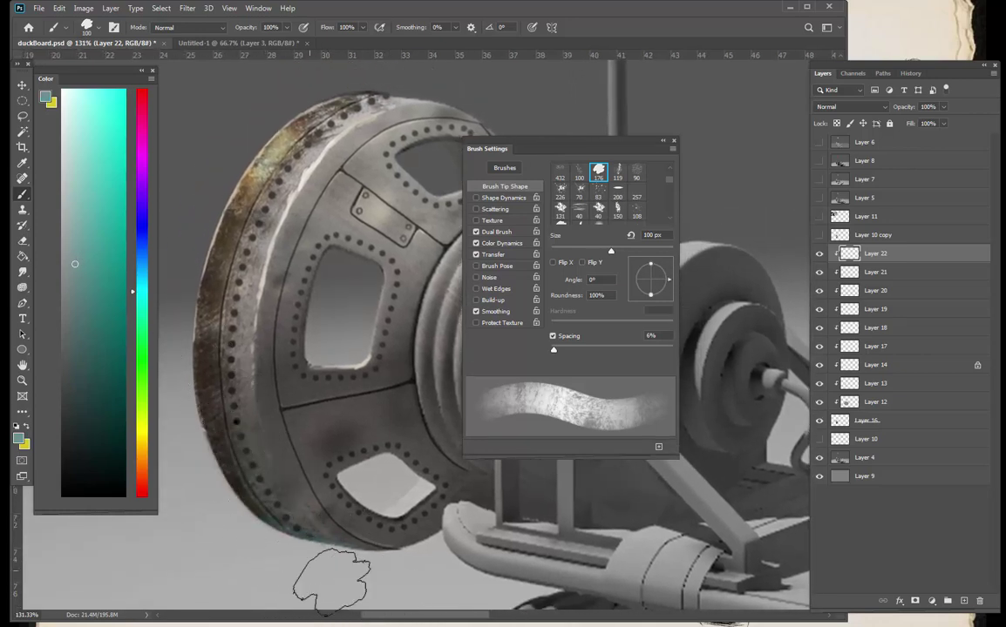
key(ctrl+space)
mouse_move(434, 531)
mouse_down()
mouse_move(363, 529)
mouse_move(383, 529)
mouse_up()
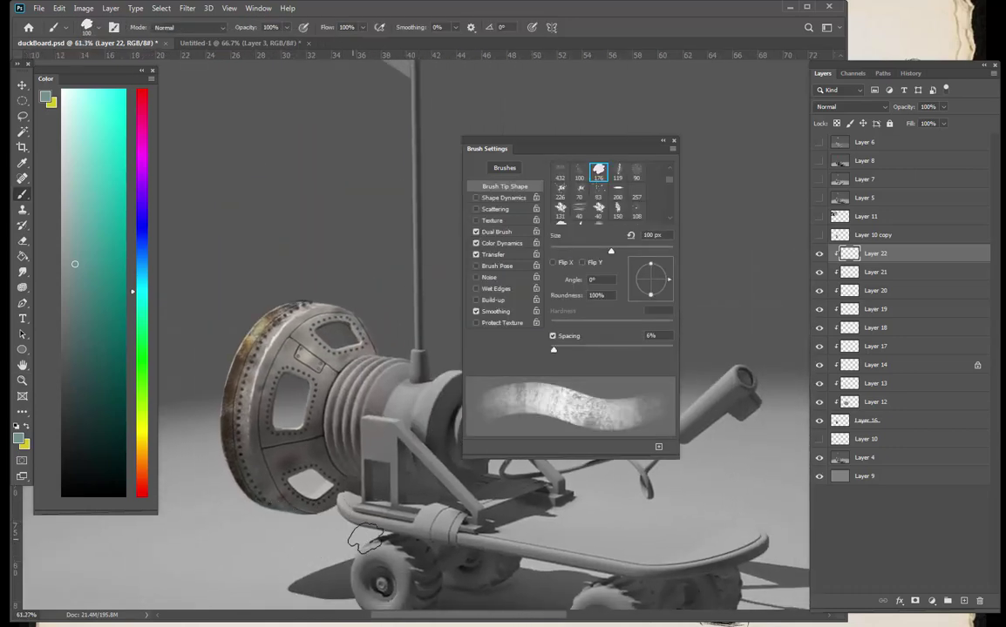
key(space)
drag(380, 510, 373, 538)
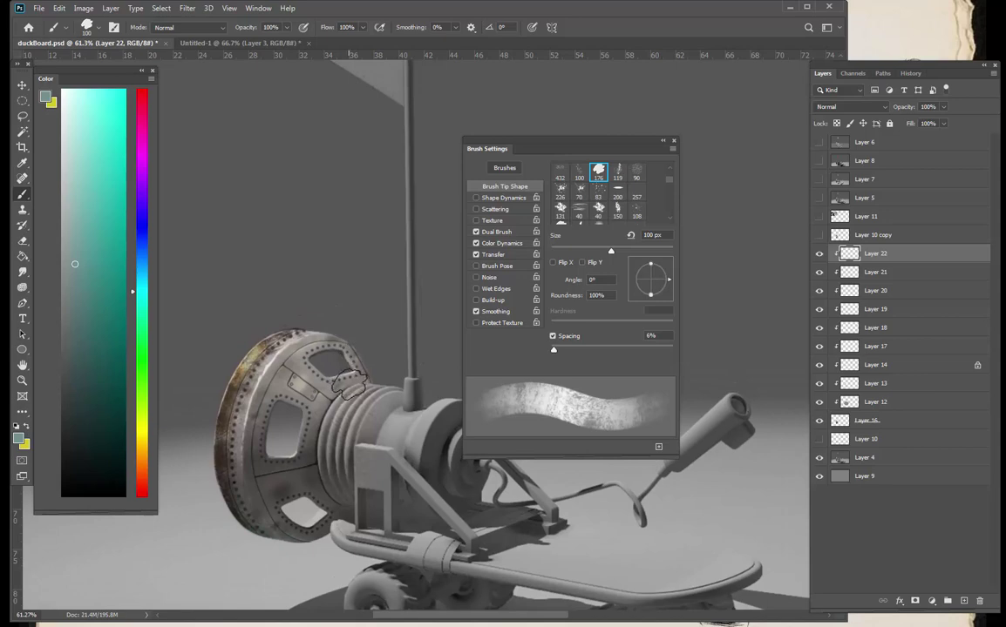
key(bracketright)
key(bracketright)
key(bracketright)
- Hide the clipped Layers 22 to 12, and turn Layers 12 and 13 back on to compare their effect on the wheel part
key(z)
drag(372, 400, 338, 401)
mouse_move(372, 453)
mouse_down()
mouse_move(366, 472)
mouse_move(367, 447)
mouse_up()
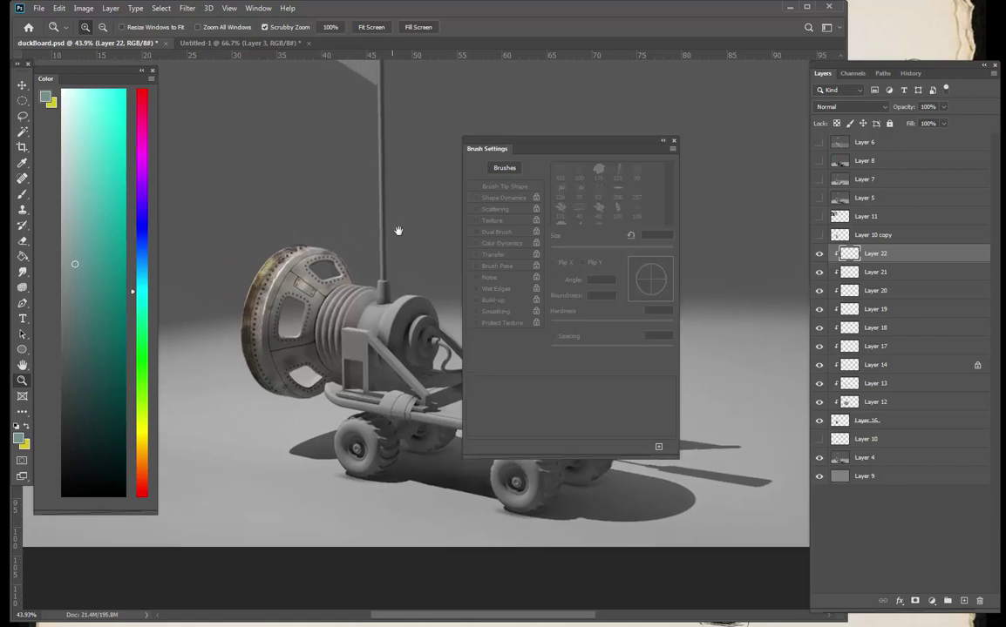
drag(819, 253, 823, 401)
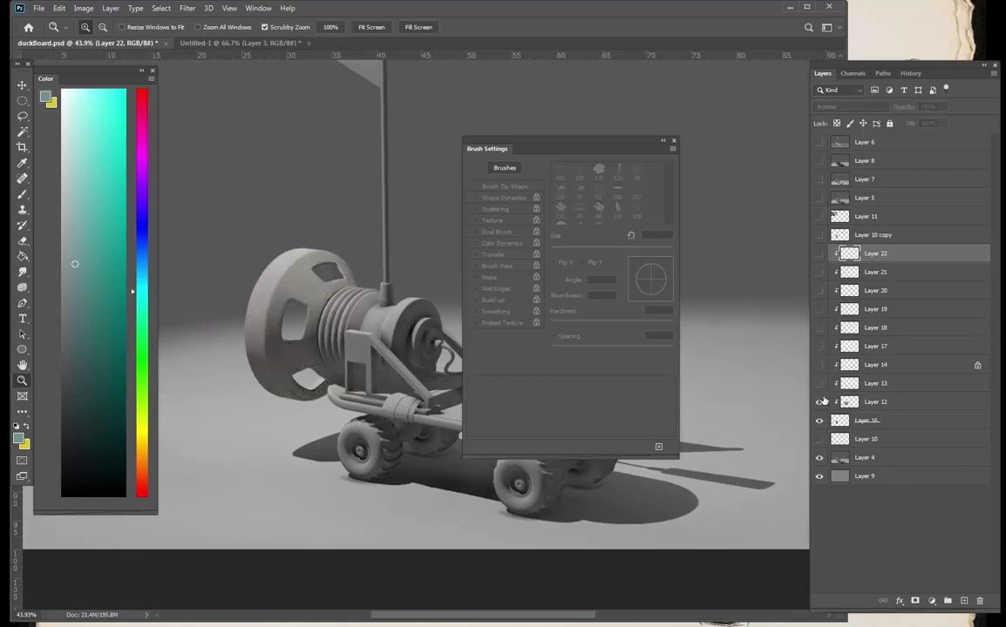
click(822, 404)
click(820, 384)
click(820, 385)
click(820, 384)
click(820, 384)
click(819, 384)
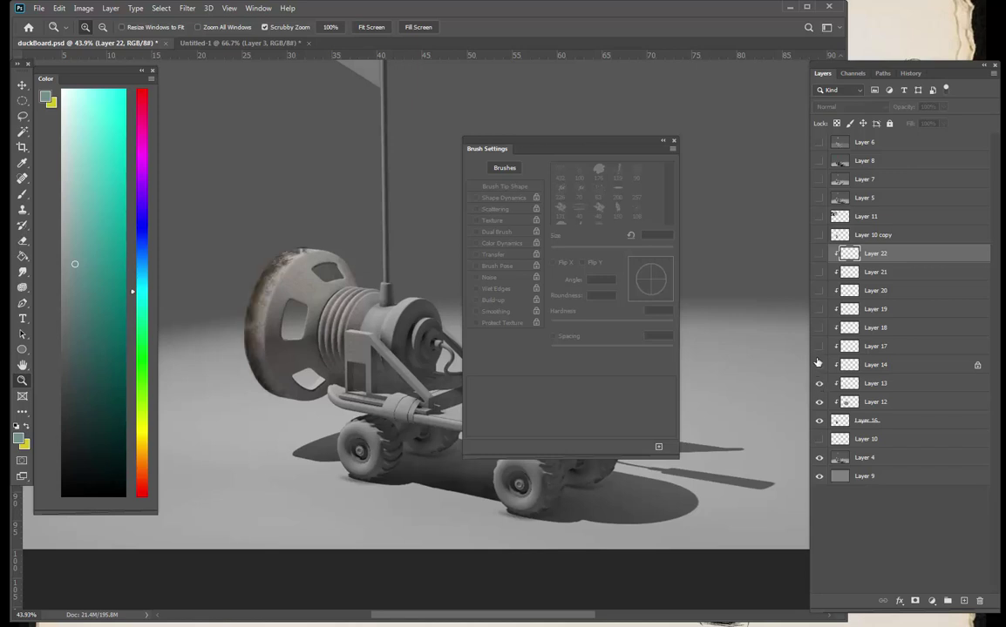
- Turn Layers 14, 17 and 18 back on one by one, toggling them to compare, and check Layer 18's blend mode
click(819, 364)
click(819, 347)
click(819, 347)
click(819, 347)
click(819, 328)
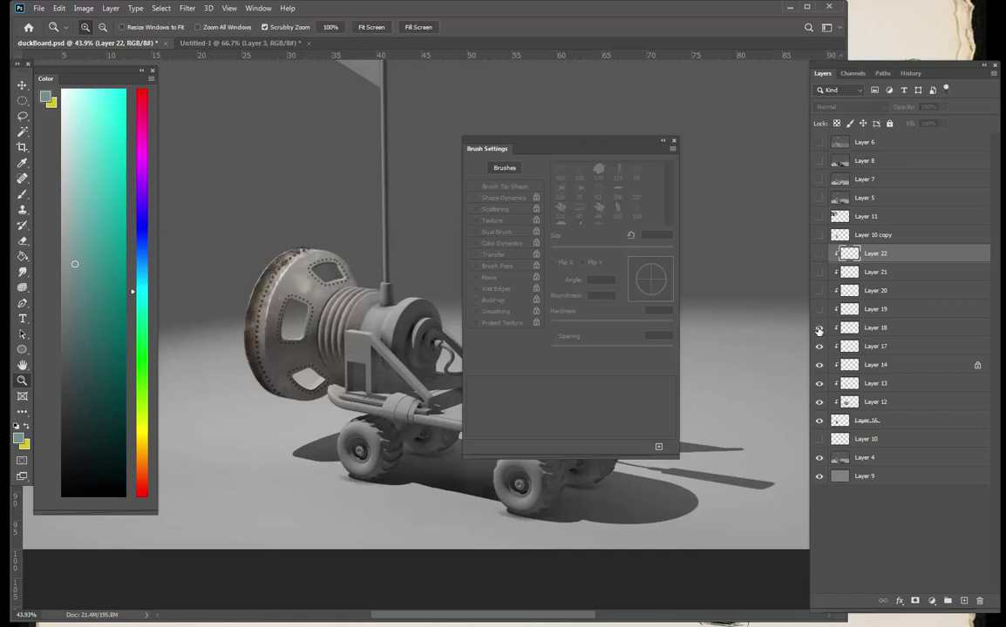
click(818, 329)
click(819, 328)
click(820, 312)
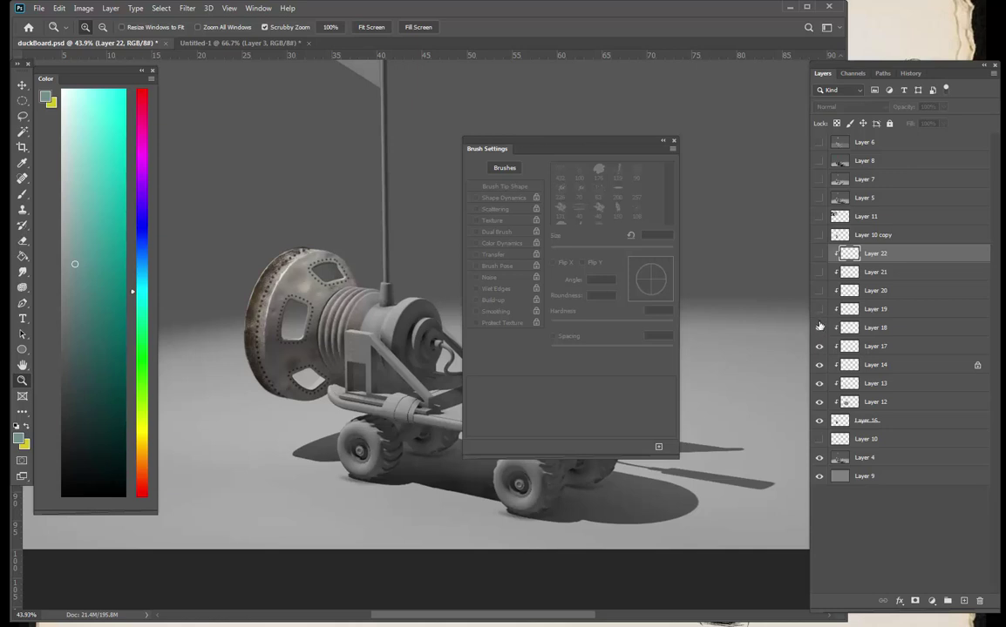
click(819, 310)
click(876, 329)
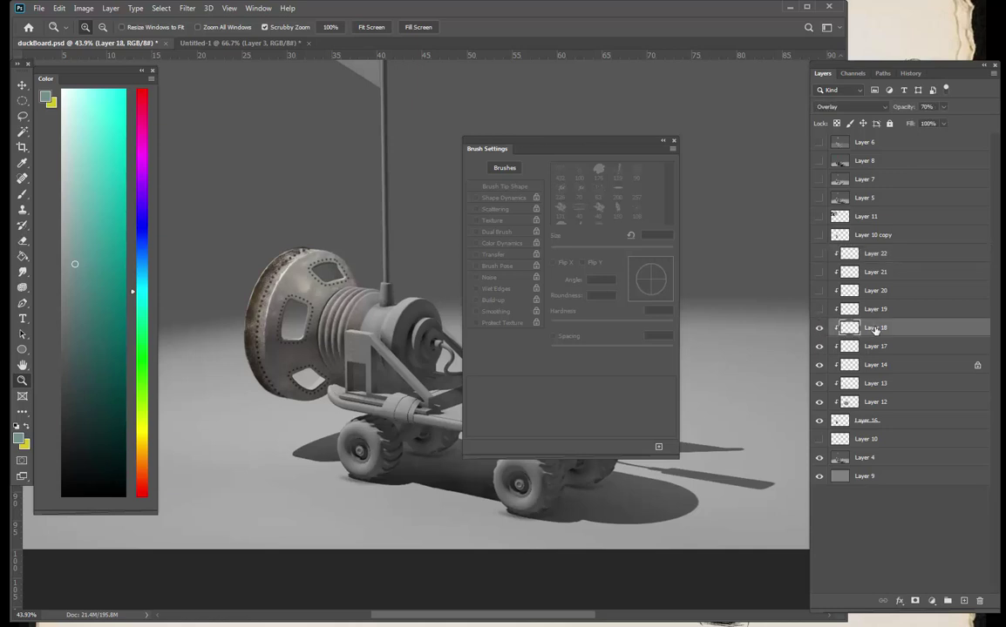
- Turn Layers 19 and 20 back on, toggling Layer 20 to compare, and check the blend mode of each
click(819, 310)
click(872, 311)
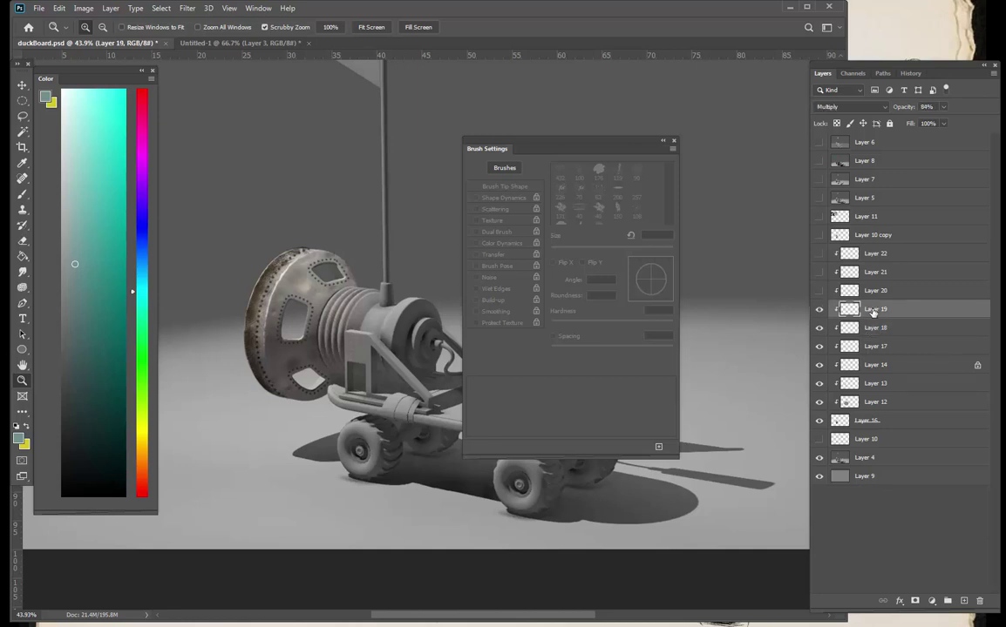
click(821, 291)
click(820, 291)
click(820, 291)
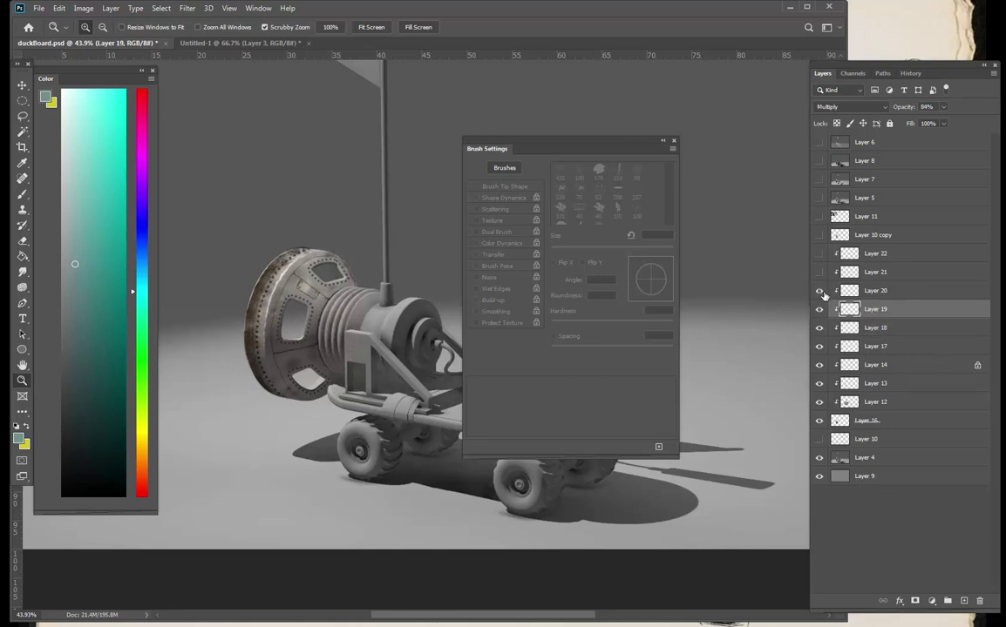
click(875, 291)
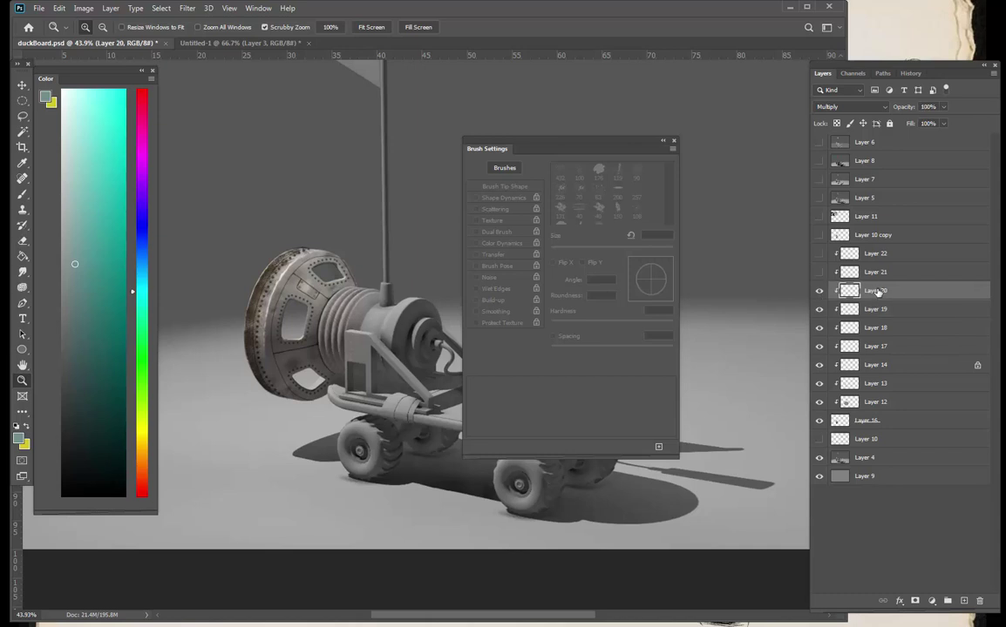
- Turn Layers 21 and 22 back on, toggling Layers 20 to 22 to compare their effect on the rim up close
drag(267, 281, 335, 263)
click(820, 291)
click(820, 291)
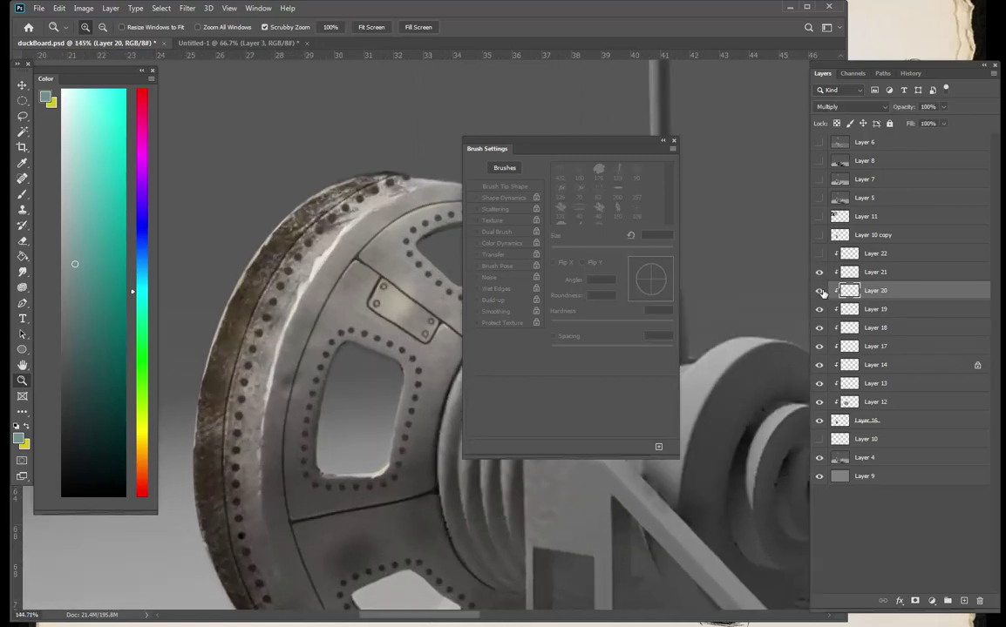
click(819, 273)
click(819, 273)
click(819, 273)
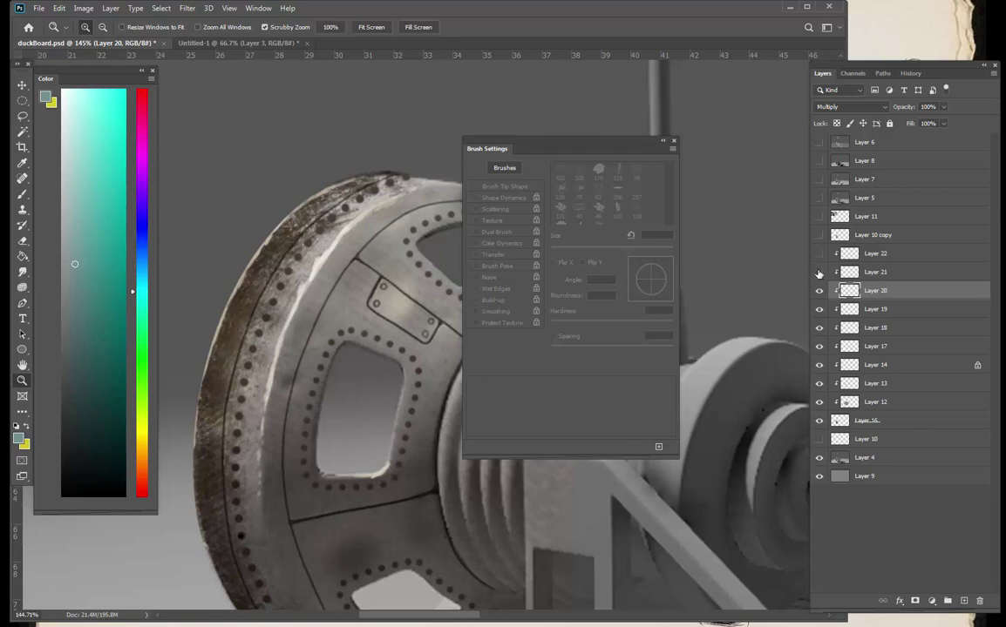
click(819, 273)
click(819, 253)
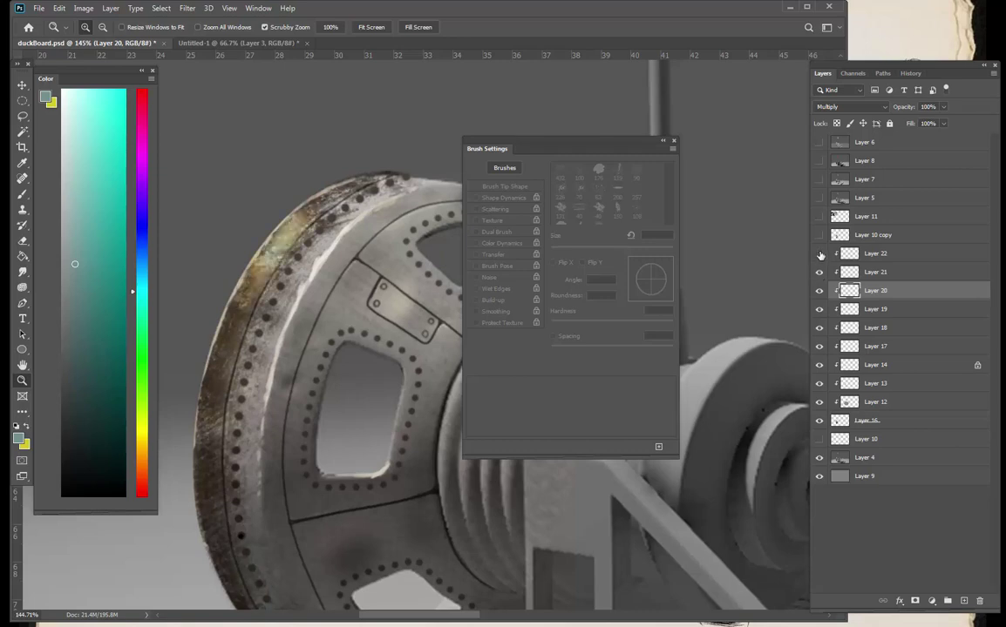
click(819, 254)
click(819, 254)
drag(504, 536, 389, 494)
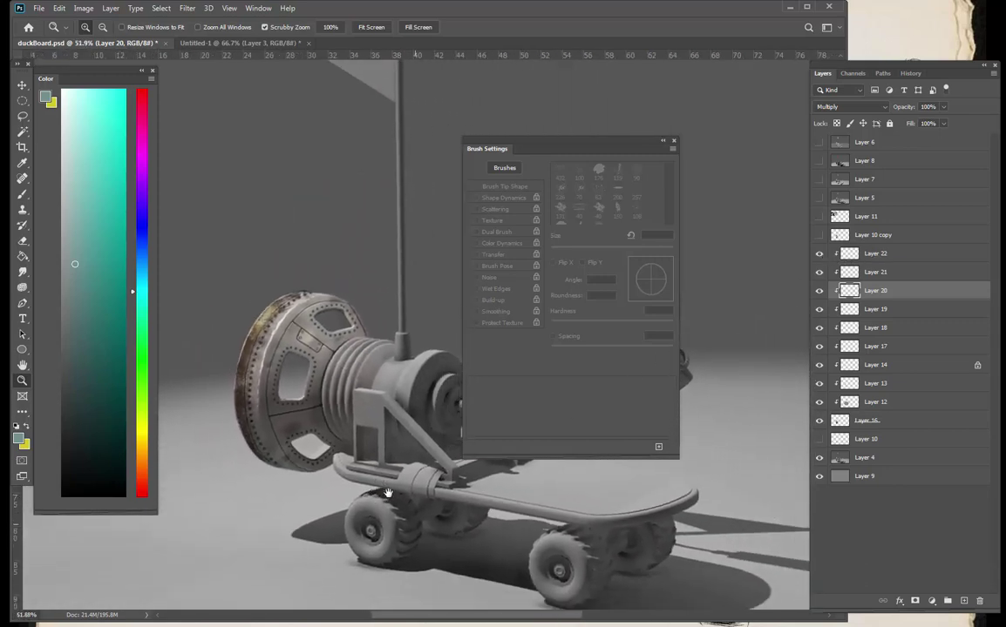
- Group the clipped Layers 22 to 12 together with their base Layer 16, and name the group exhaust
drag(447, 532, 403, 530)
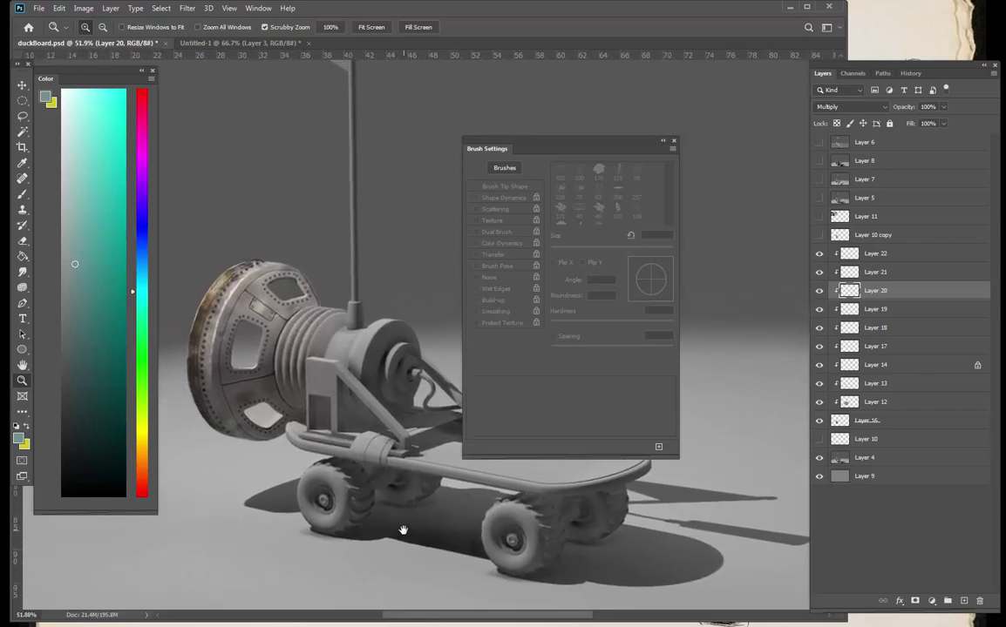
click(882, 254)
shift+click(855, 424)
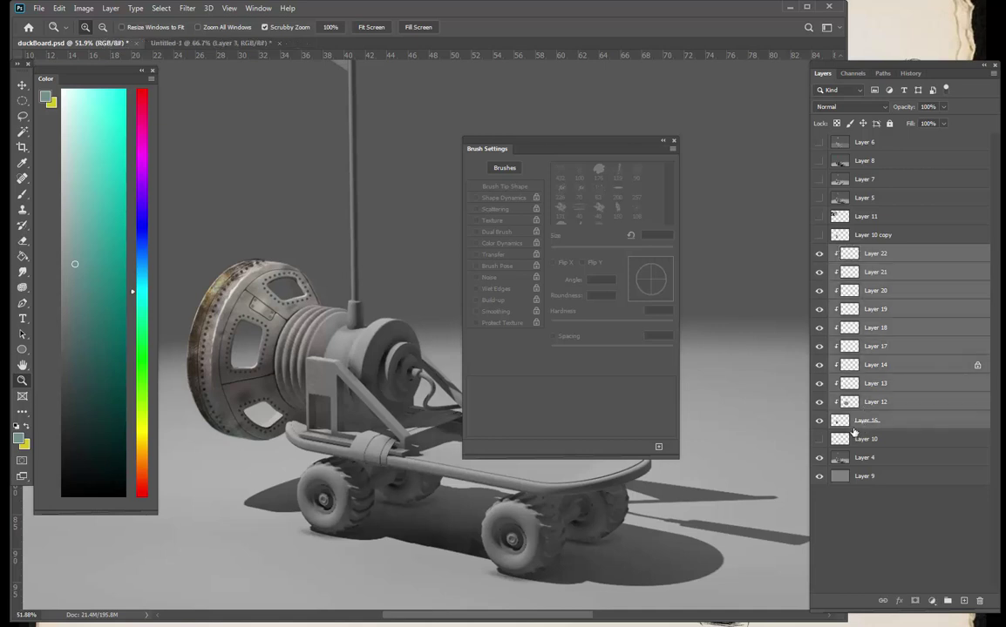
key(ctrl+g)
double_click(865, 251)
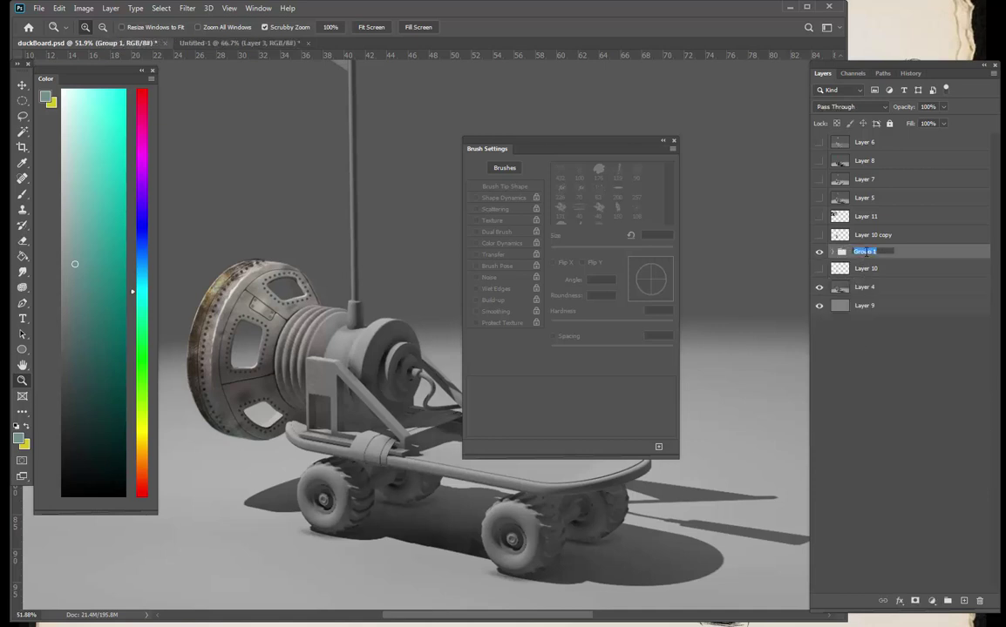
text(exhaust)
key(Return)
- Expand the exhaust group, hide its clipped Layers 22 to 12, and move the Brush Settings panel away from the exhaust
click(237, 42)
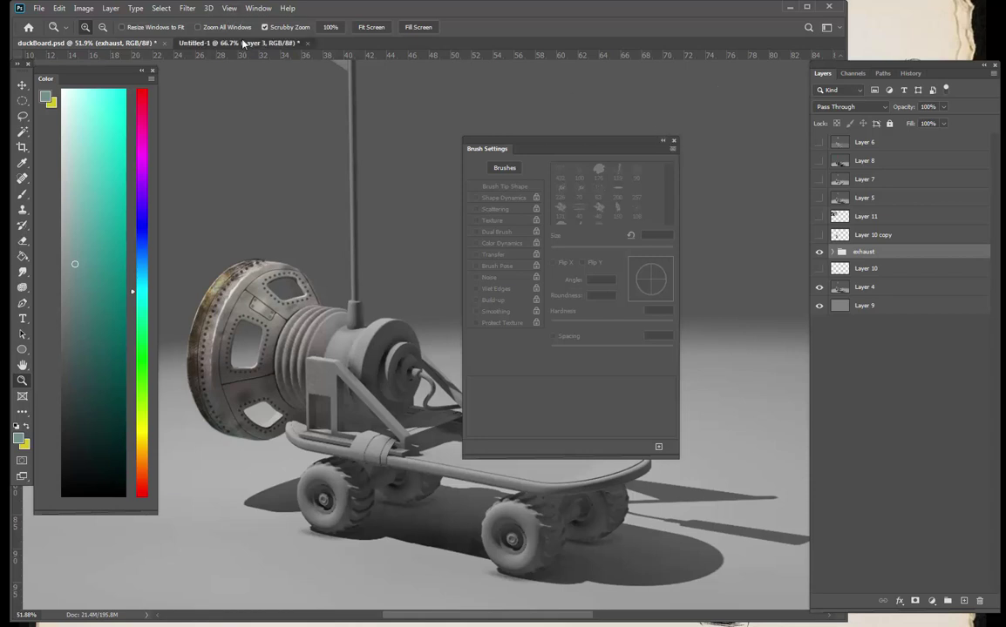
click(78, 43)
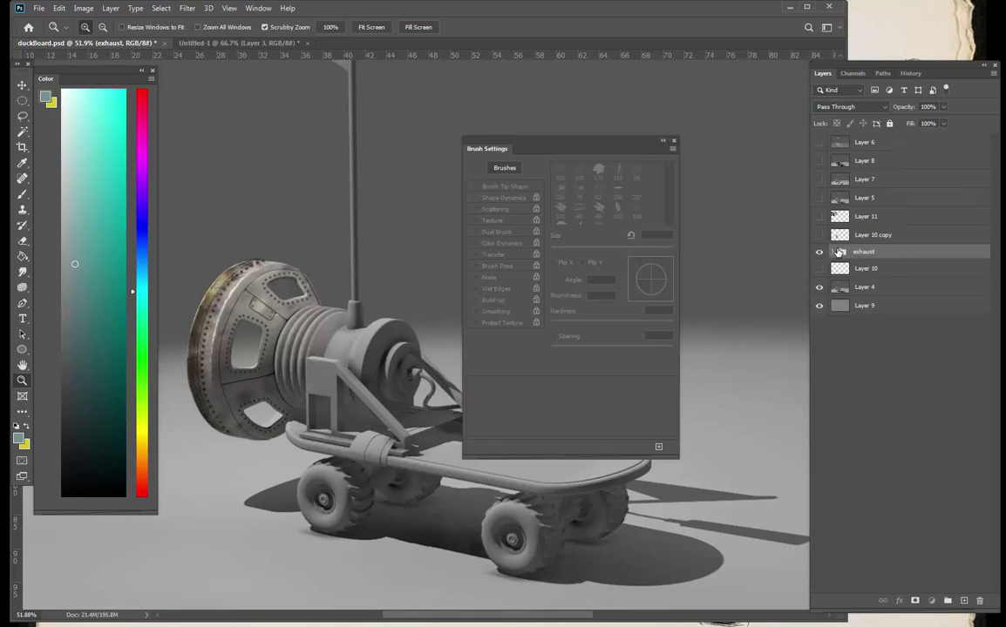
click(830, 252)
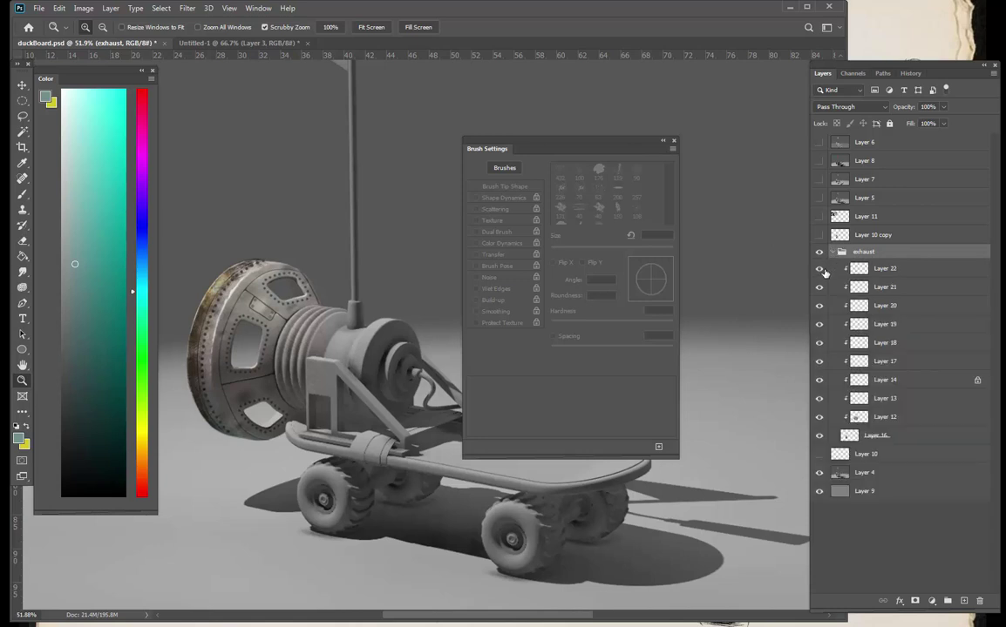
drag(824, 273, 822, 427)
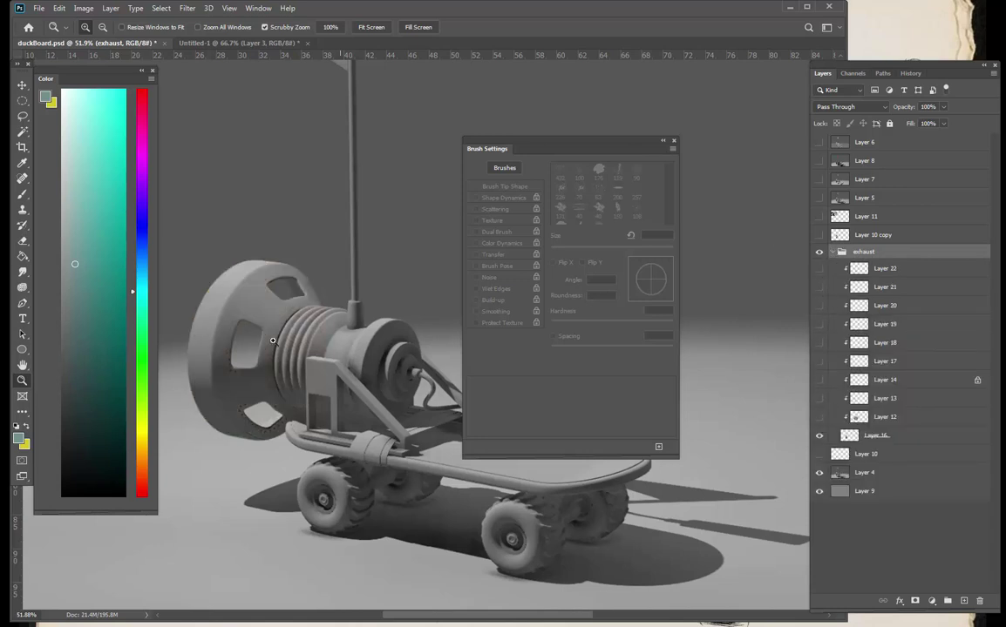
key(a)
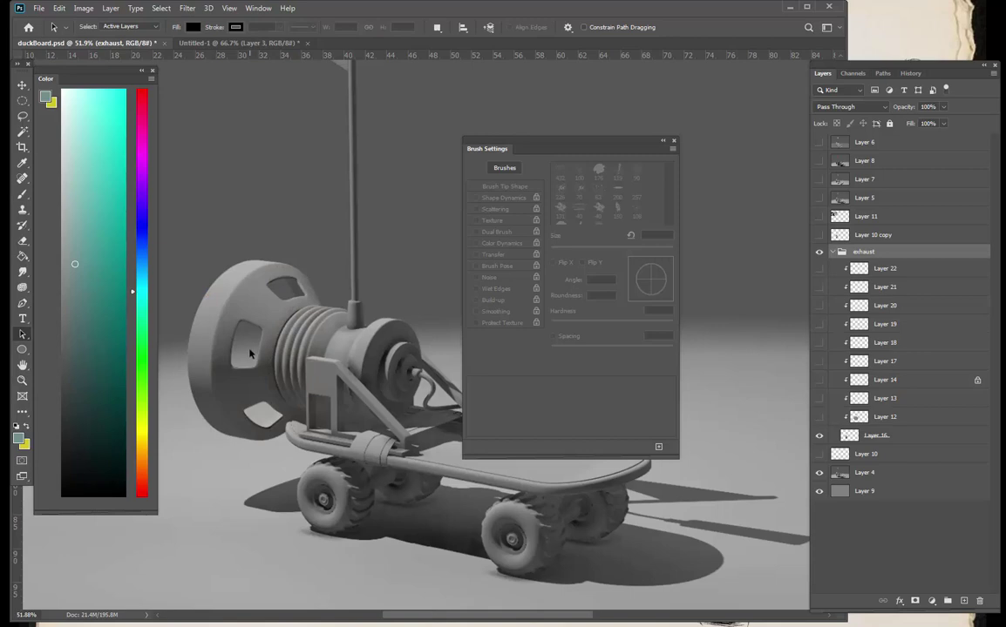
key(z)
drag(249, 353, 288, 353)
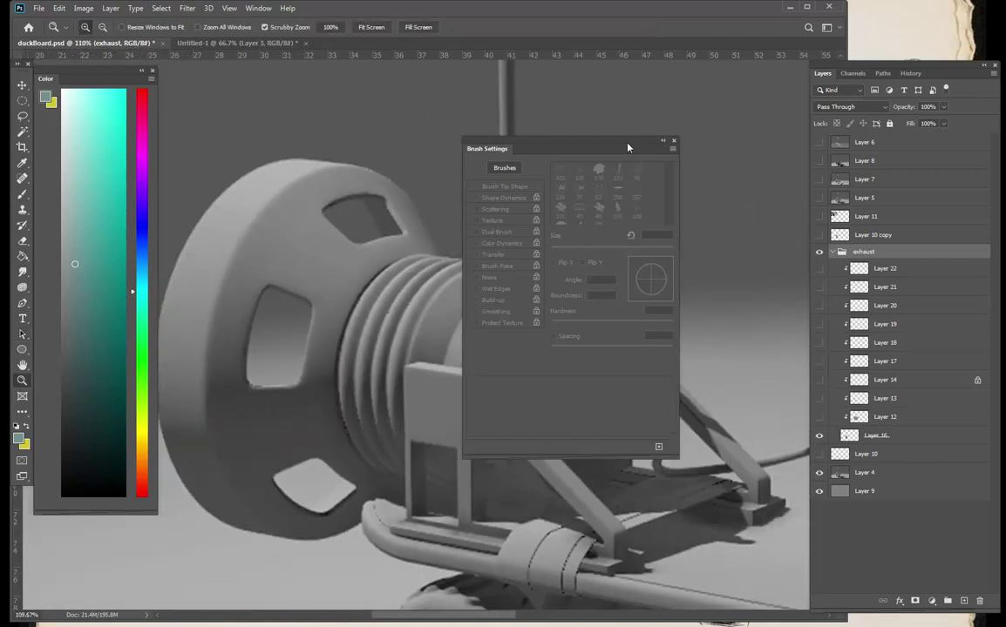
drag(627, 148, 733, 147)
key(c)
drag(358, 296, 416, 301)
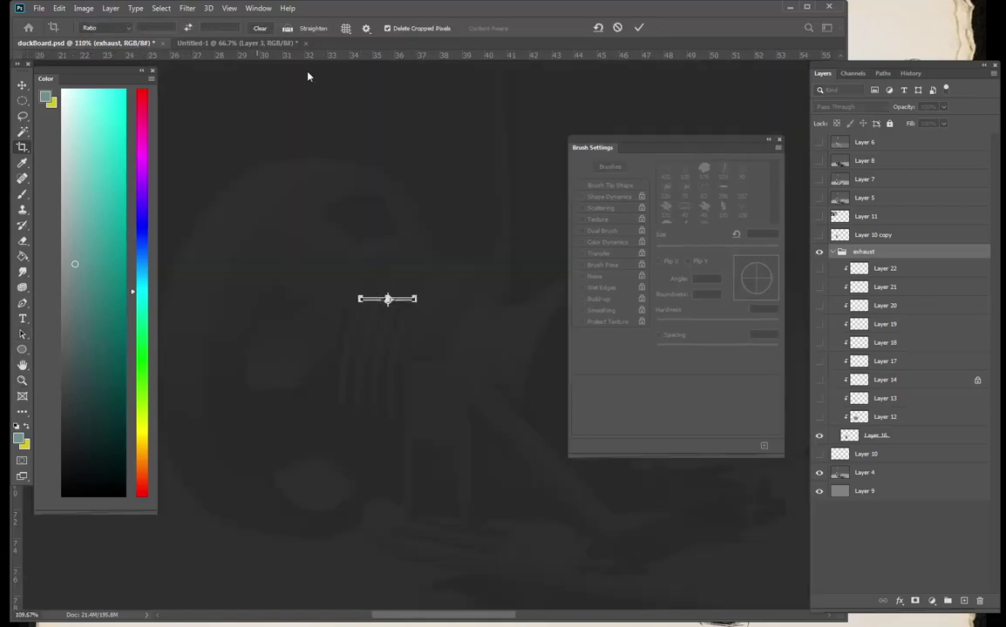
key(Escape)
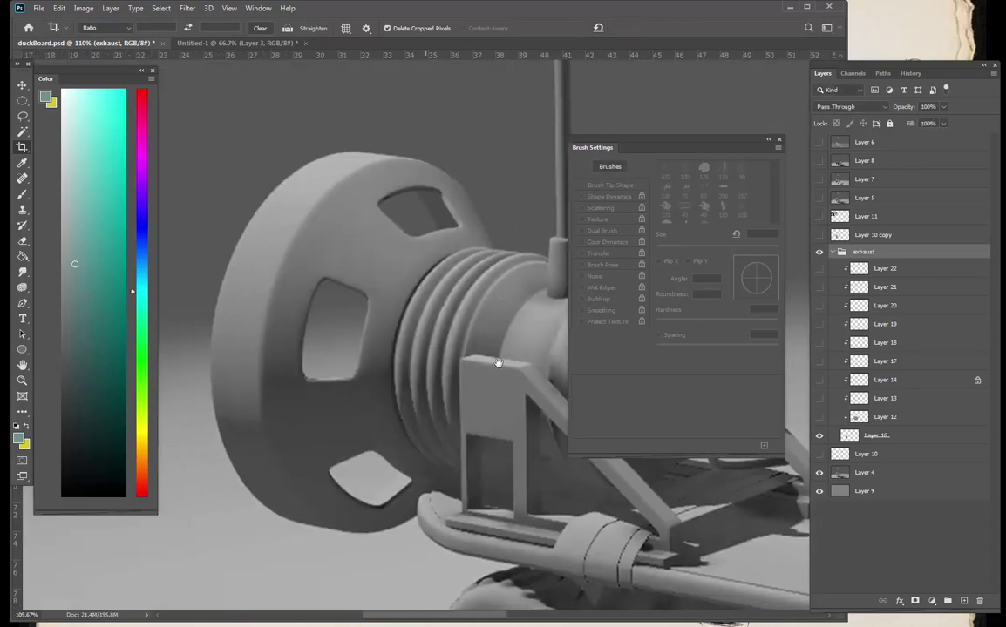
- Turn Layers 12 and 13 back on, toggling Layer 12 to compare the base texture, and check both blend modes
key(z)
click(859, 419)
click(822, 419)
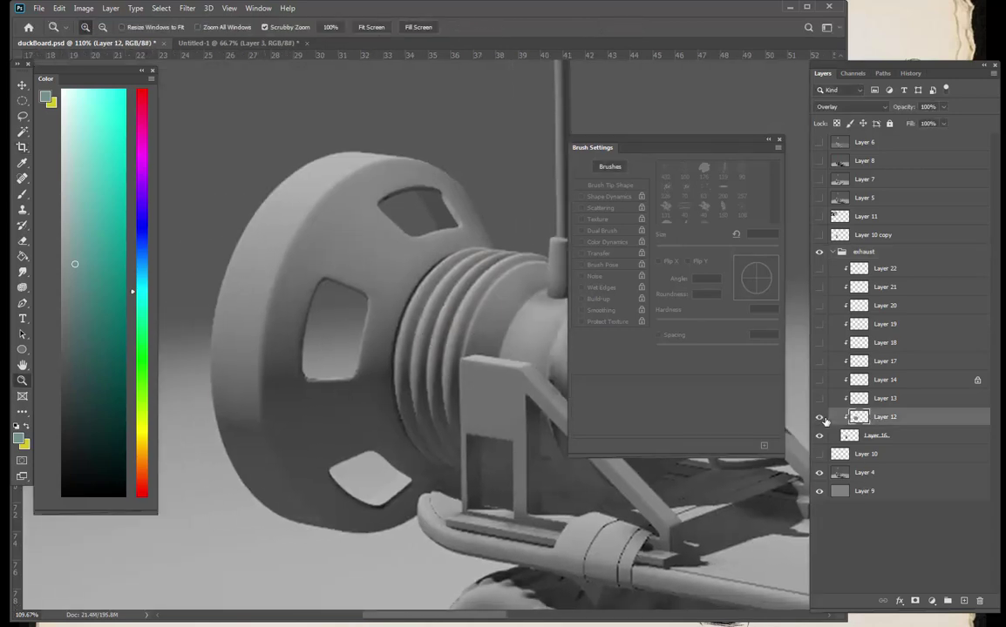
click(822, 419)
click(821, 419)
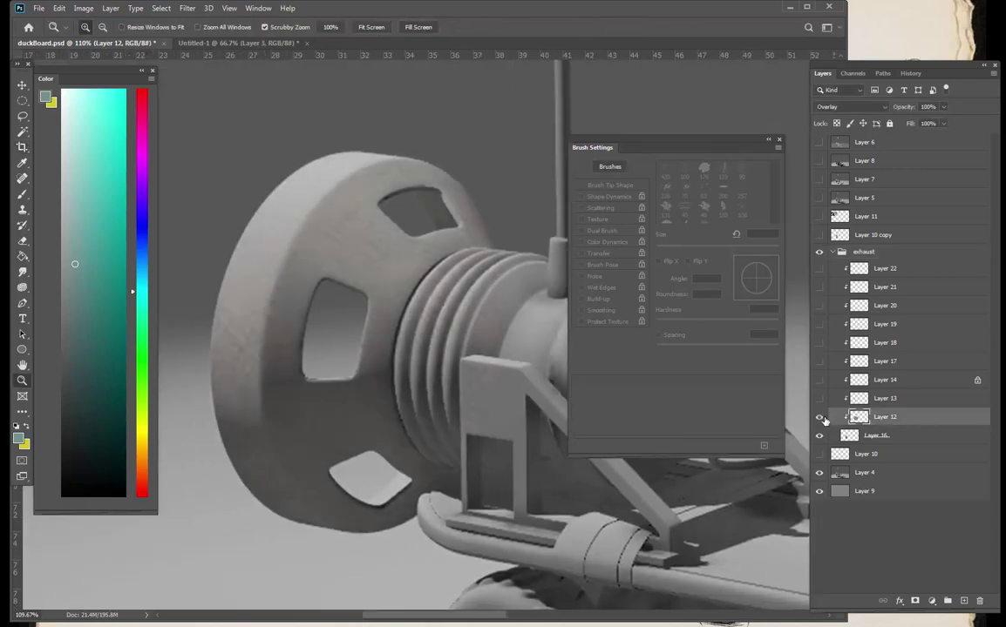
click(889, 401)
click(818, 399)
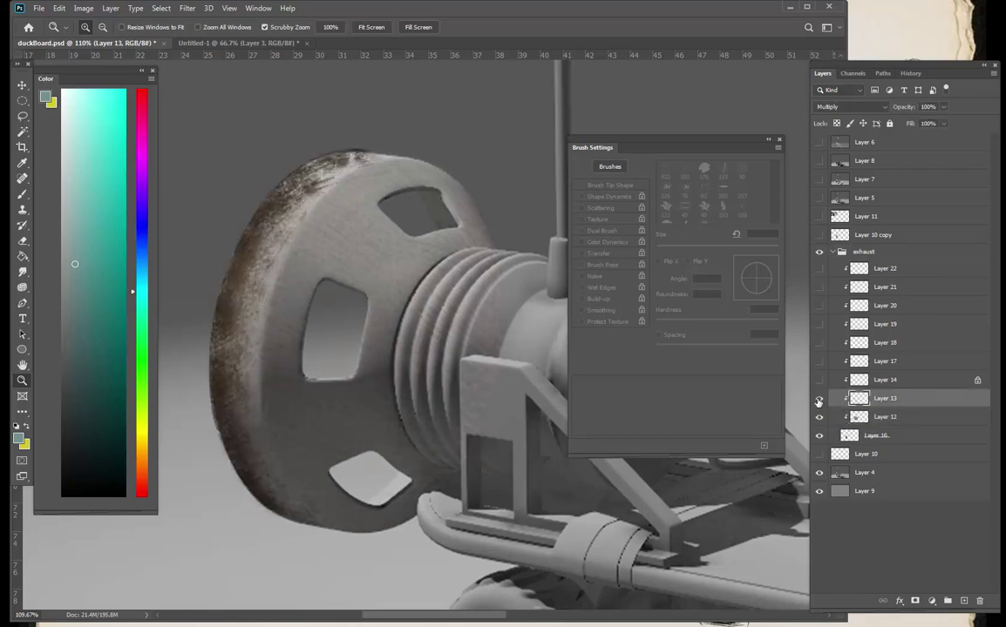
- Turn Layers 14, 17 and 18 back on one by one, selecting each to check its blend mode and opacity
click(907, 389)
click(819, 381)
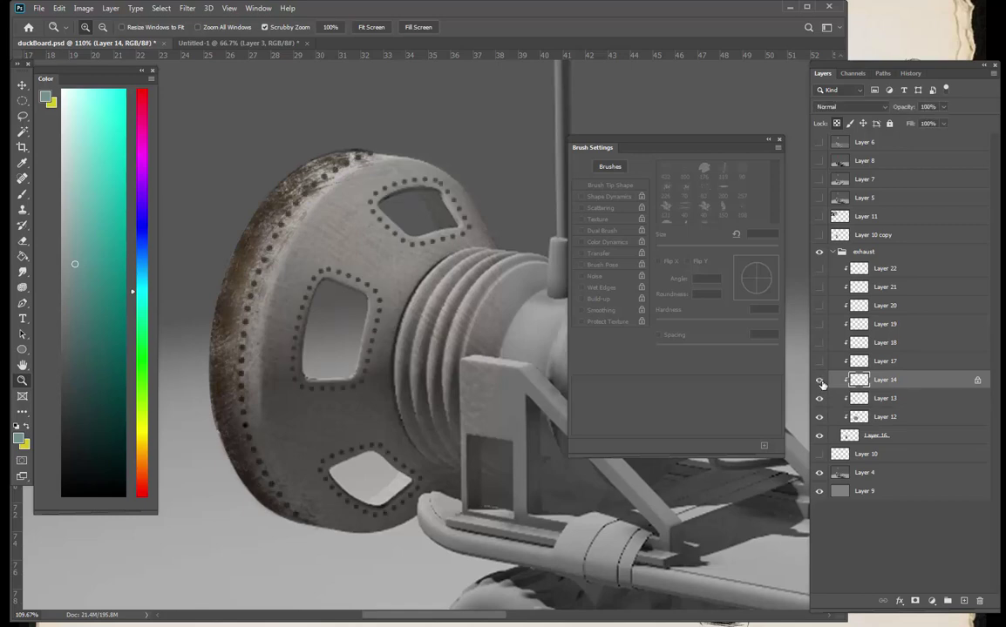
click(819, 362)
click(830, 362)
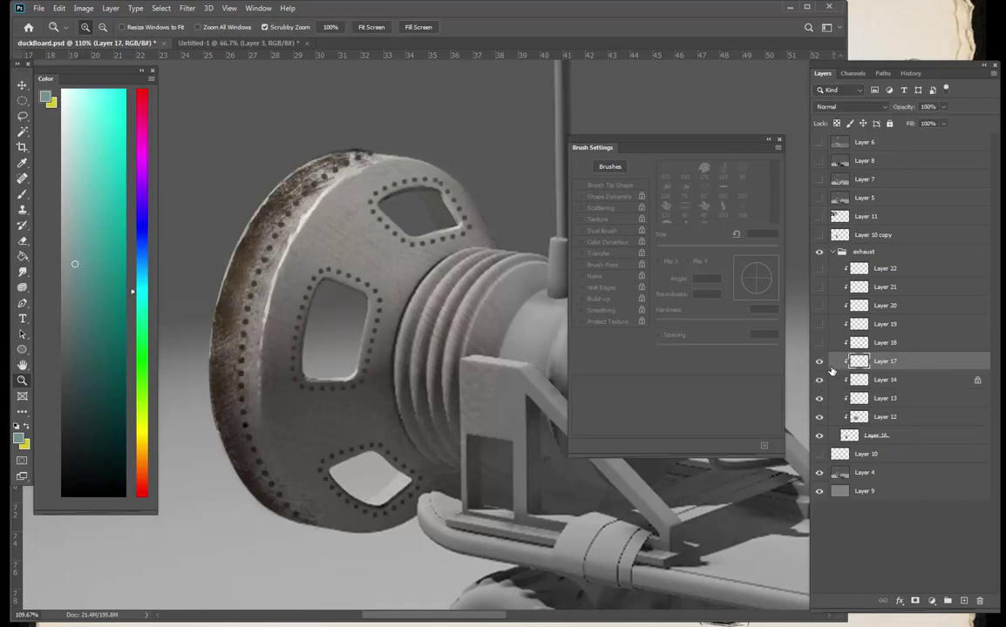
click(819, 344)
click(835, 336)
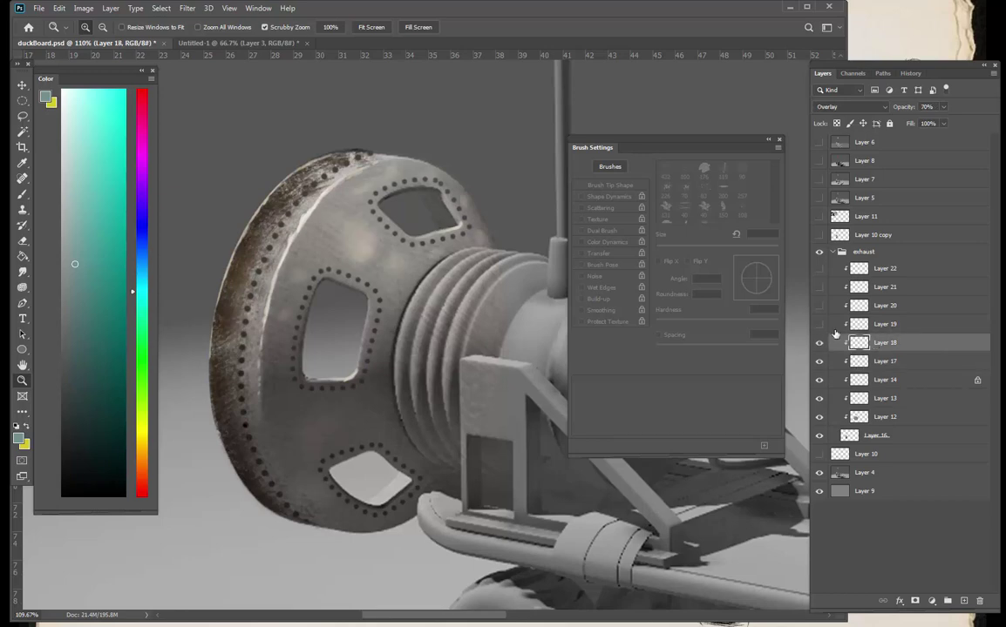
- Turn Layers 19, 20, 21 and 22 back on one by one, selecting each to check its blend mode and opacity
click(819, 325)
click(840, 318)
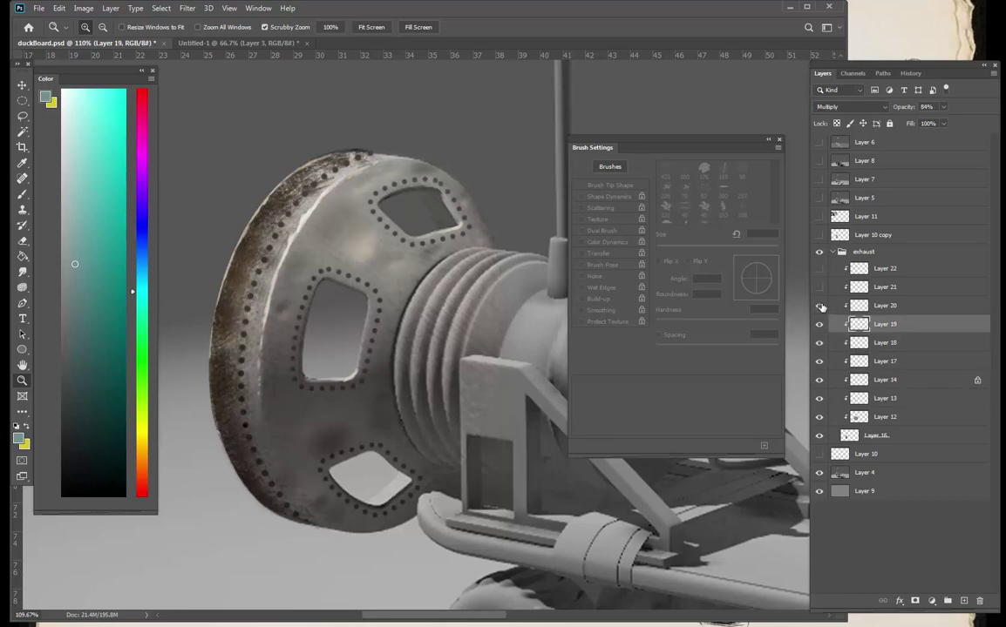
click(820, 307)
click(860, 303)
click(820, 285)
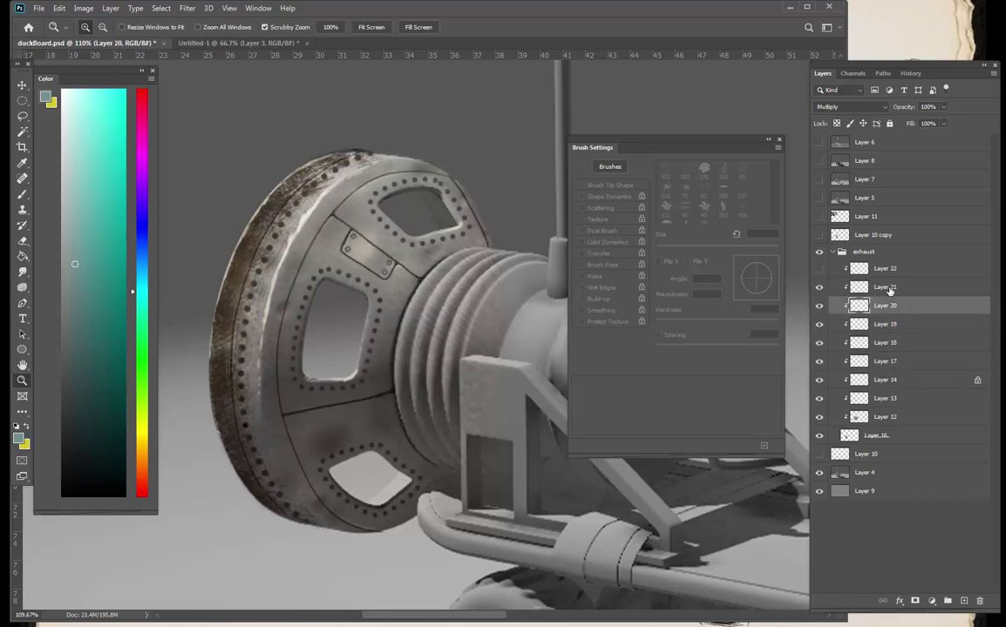
click(891, 289)
click(819, 270)
click(889, 269)
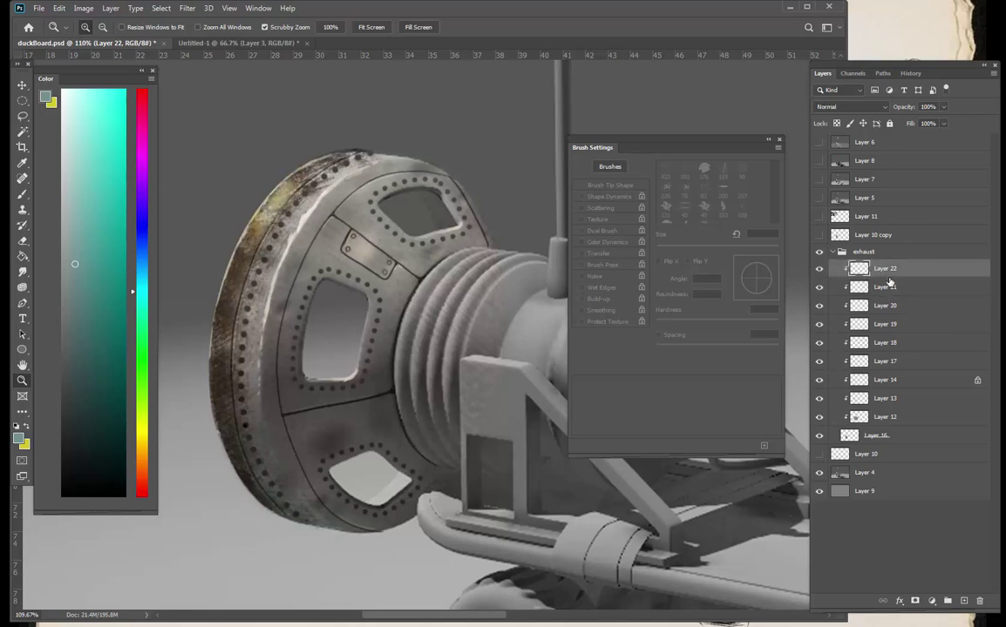
drag(356, 384, 334, 389)
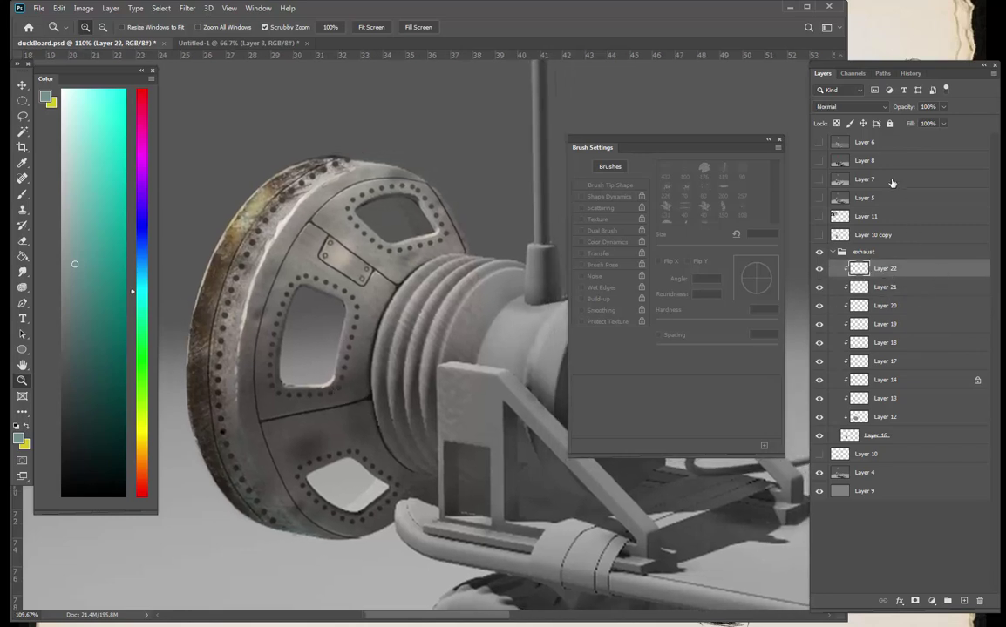
- Try the Overlay, Lighten and Color Dodge blend modes on Layer 22 and set it back to Normal
click(860, 107)
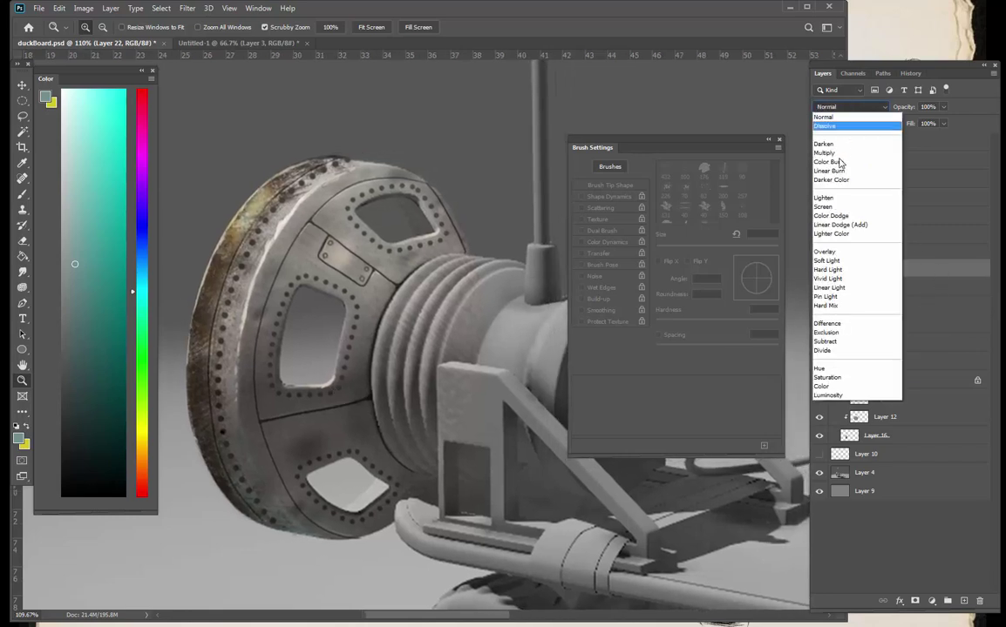
click(834, 254)
key(ctrl+z)
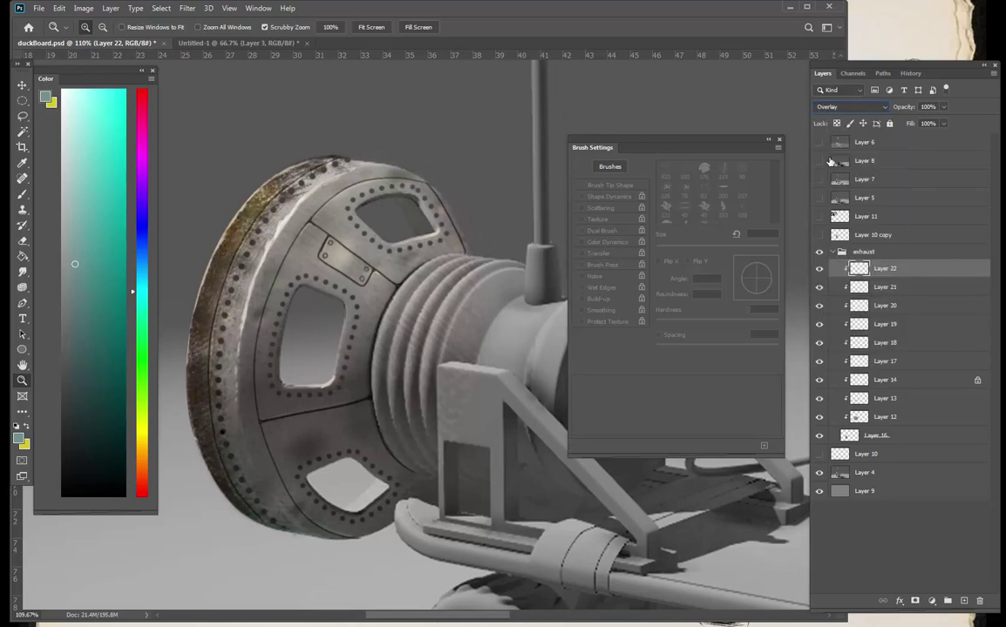
click(846, 107)
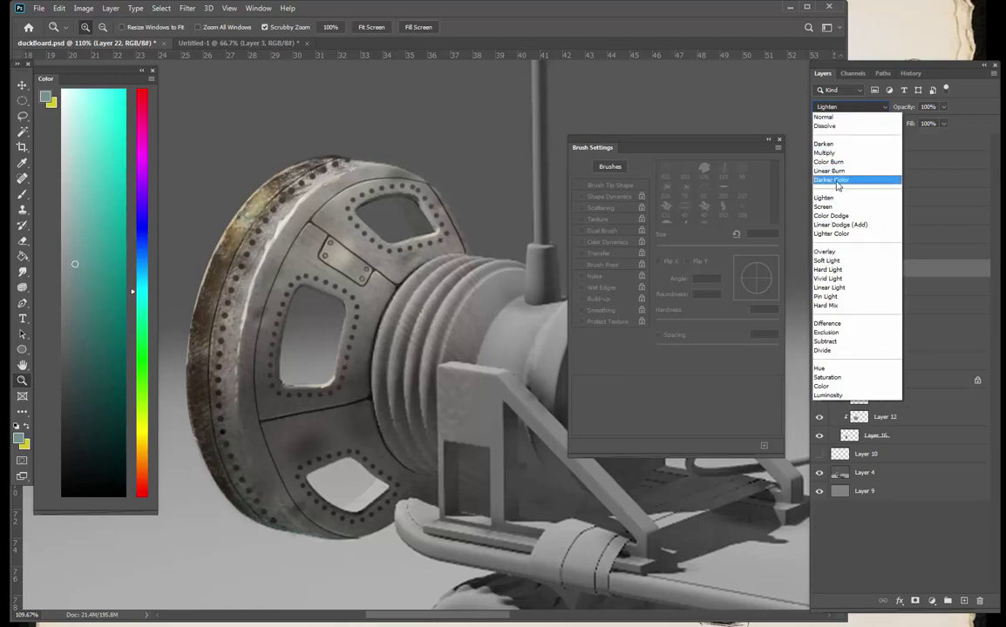
click(832, 215)
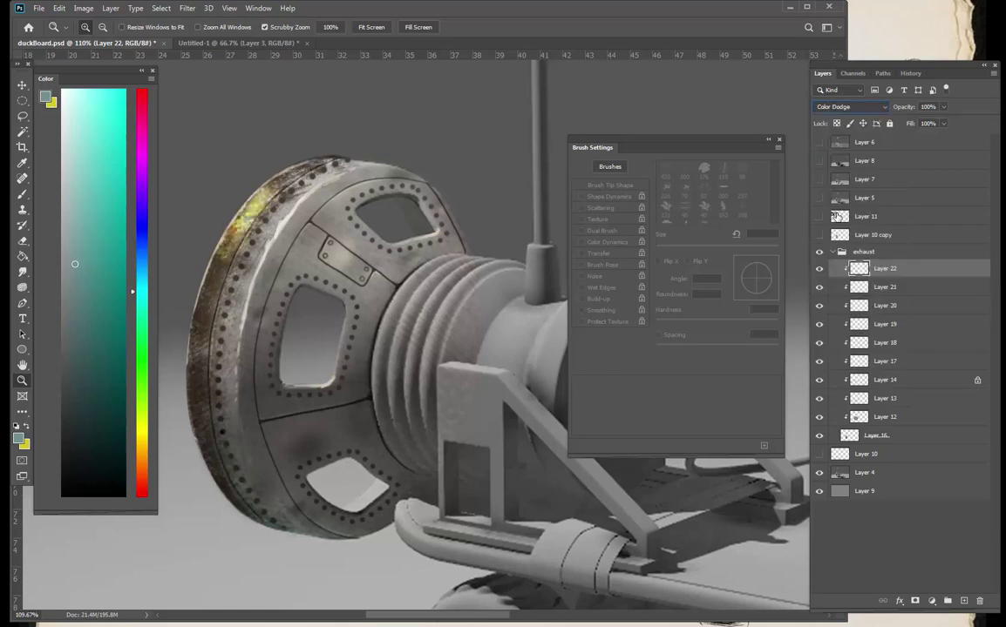
key(shift+alt+n)
drag(447, 282, 285, 348)
drag(463, 383, 481, 451)
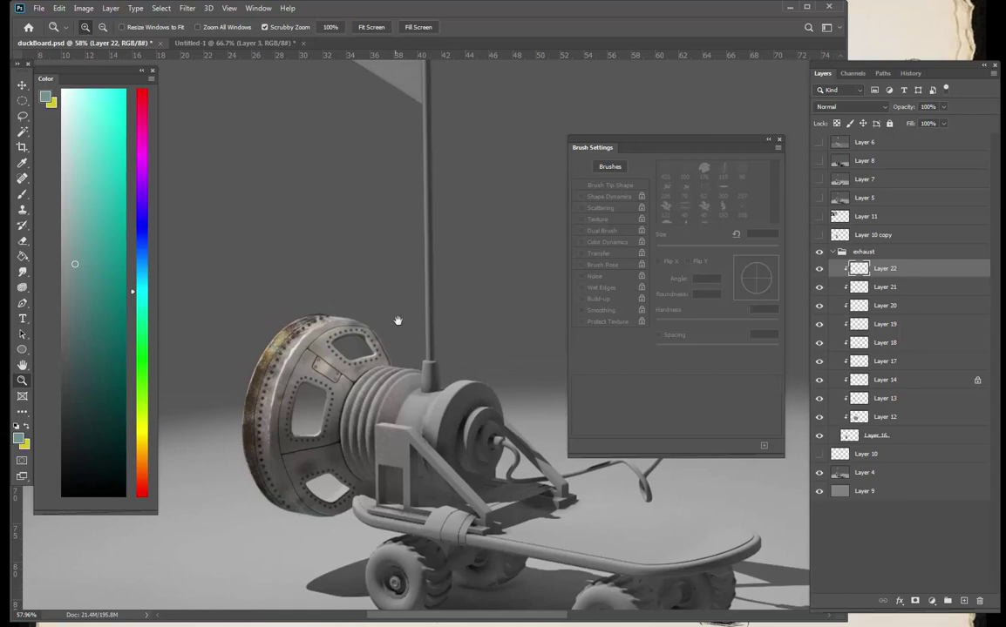
drag(397, 321, 343, 212)
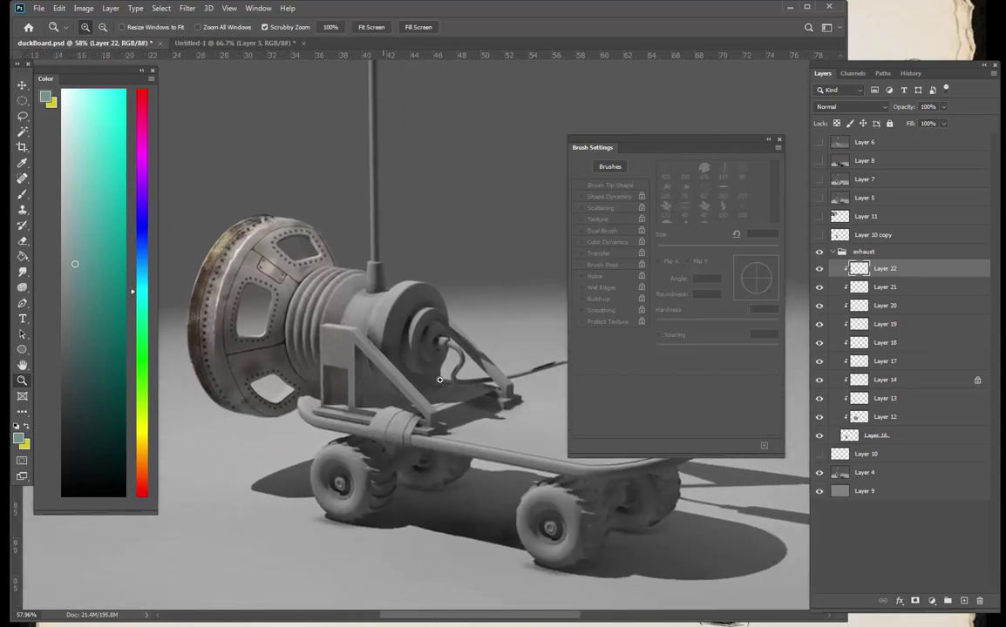
mouse_move(413, 417)
mouse_down()
mouse_move(397, 417)
mouse_move(411, 414)
mouse_up()
drag(244, 324, 364, 333)
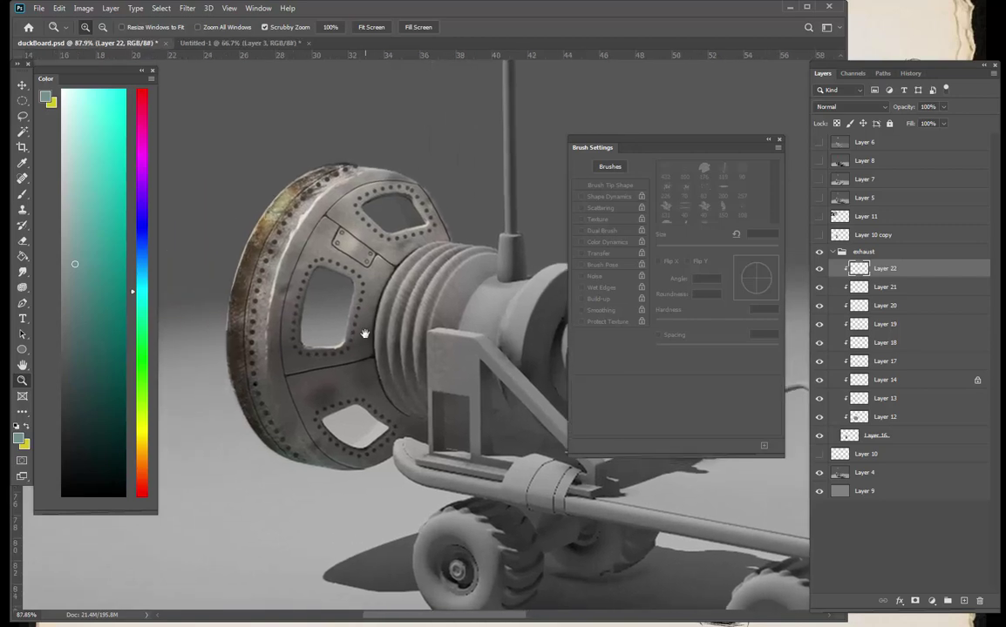